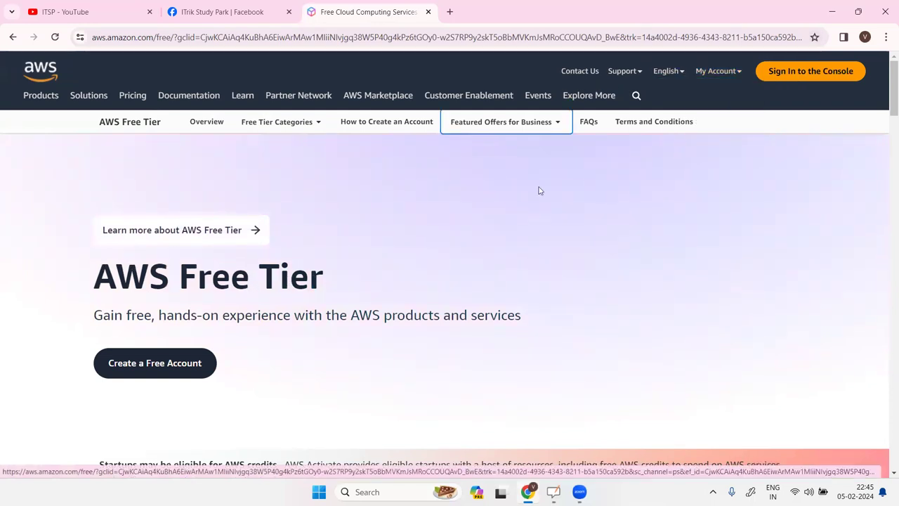
# - Sign in to the AWS console and open EC2 from the recently visited services
pyautogui.click(788, 80)
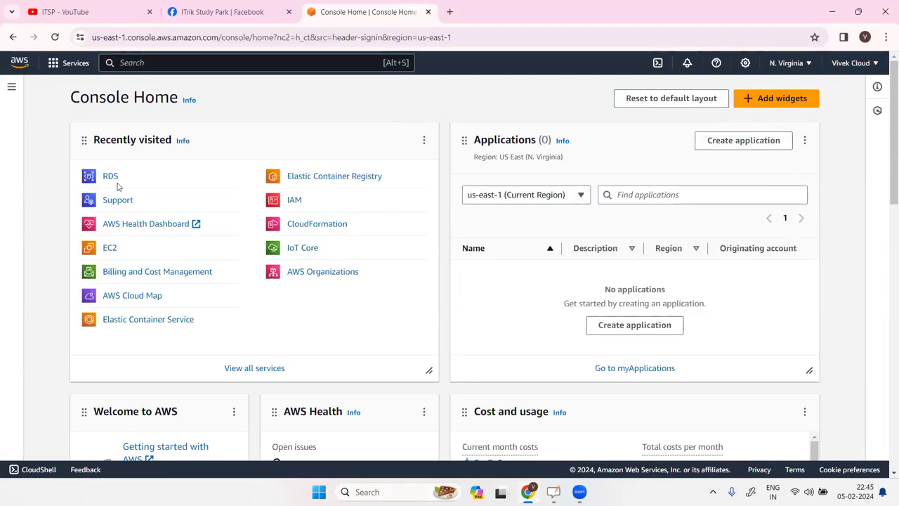
pyautogui.scroll(-3, 215, 329)
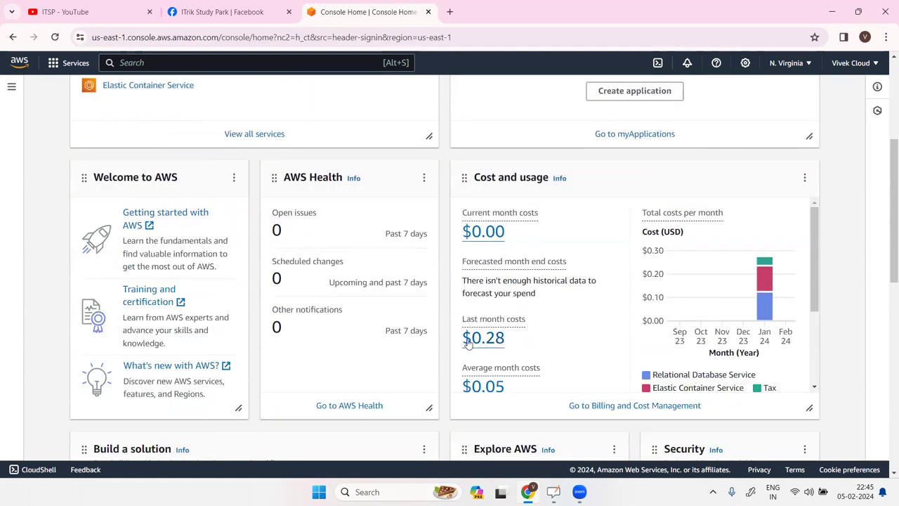
pyautogui.scroll(3, 469, 358)
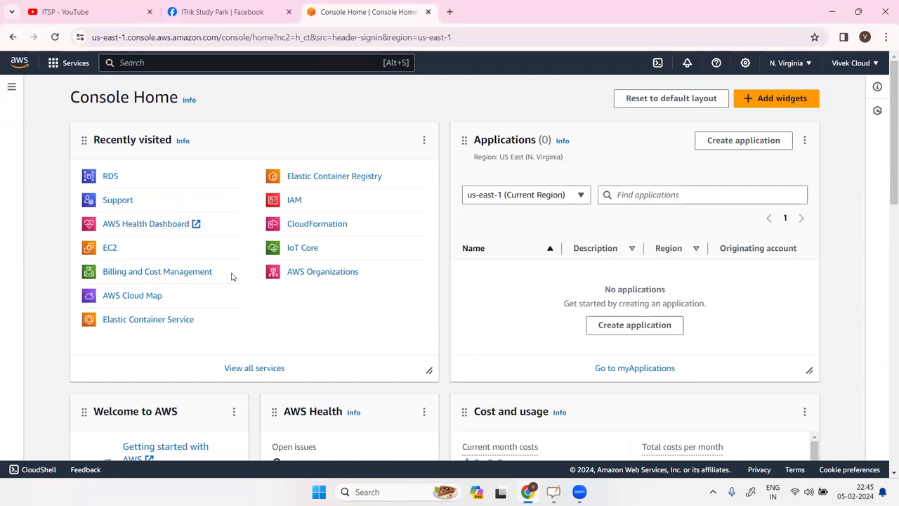
pyautogui.scroll(-2, 437, 391)
pyautogui.scroll(2, 437, 391)
pyautogui.click(130, 63)
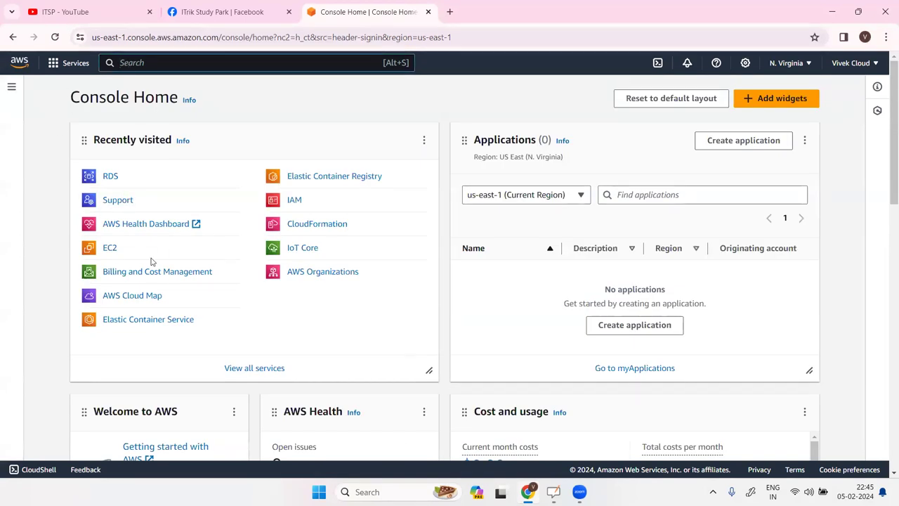
pyautogui.click(111, 251)
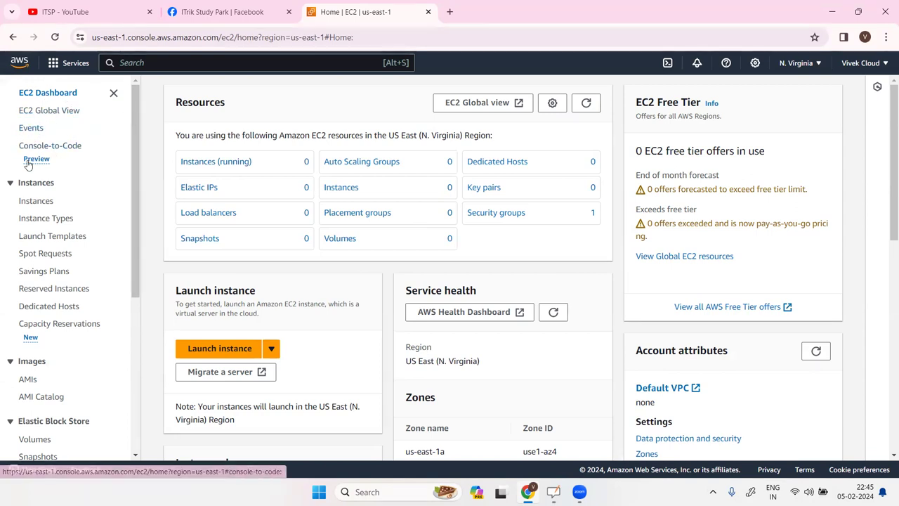
# - Start launching a new instance named sonar-server
pyautogui.click(237, 167)
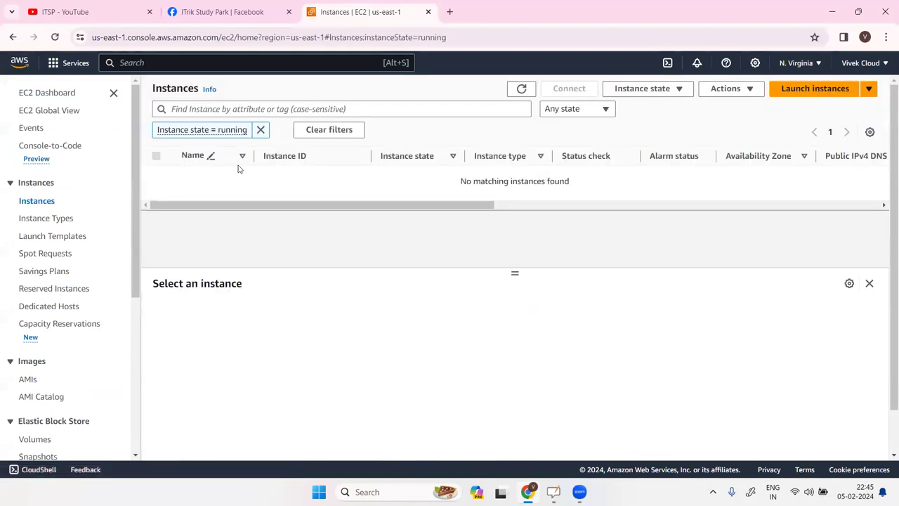
pyautogui.click(781, 91)
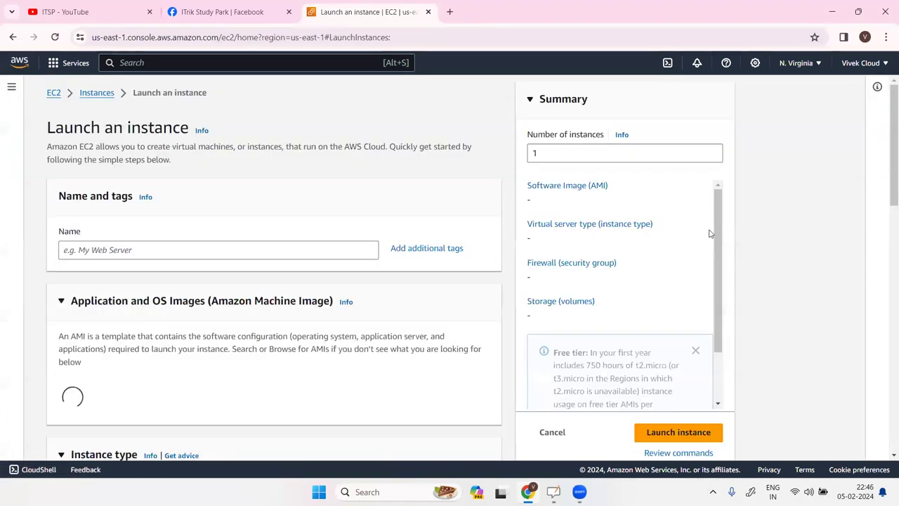
pyautogui.click(243, 250)
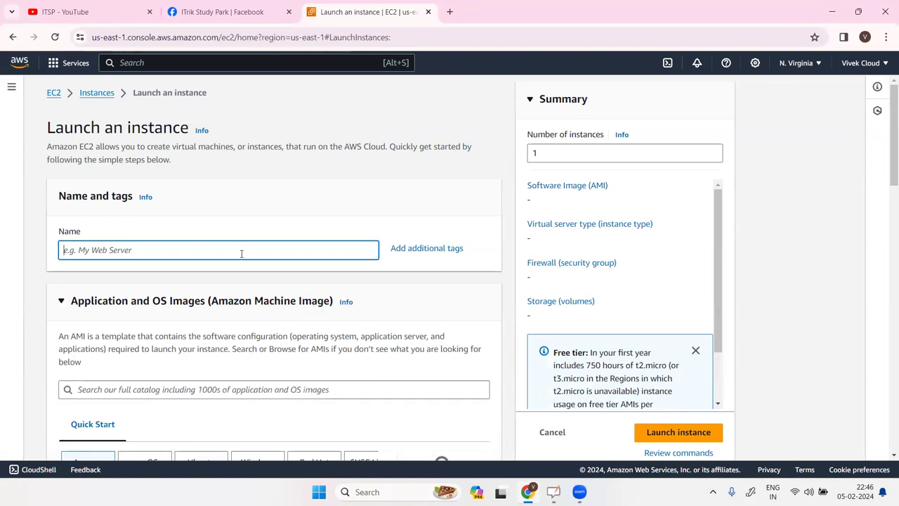
pyautogui.write('n')
pyautogui.press('BackSpace')
pyautogui.write('sonar-server')
pyautogui.scroll(-3, 253, 248)
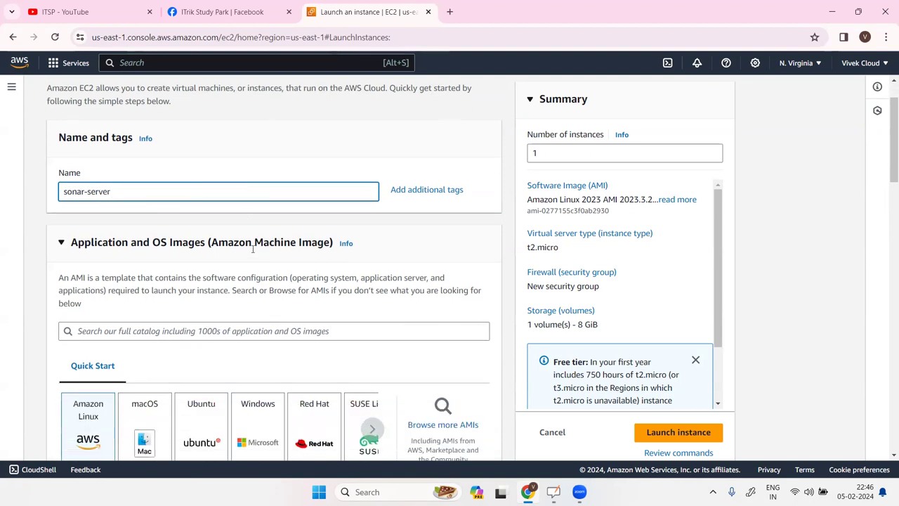
# - Keep Amazon Linux 2023 as the instance's machine image
pyautogui.click(162, 212)
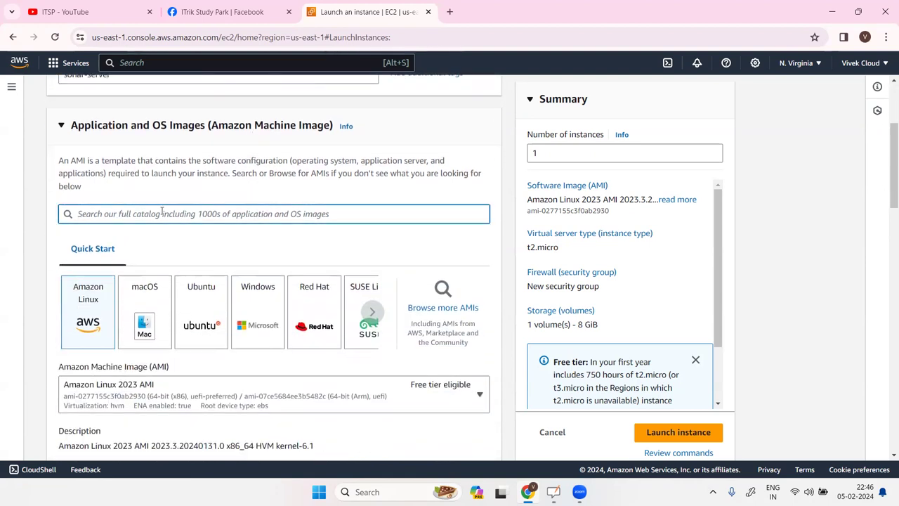
pyautogui.click(100, 321)
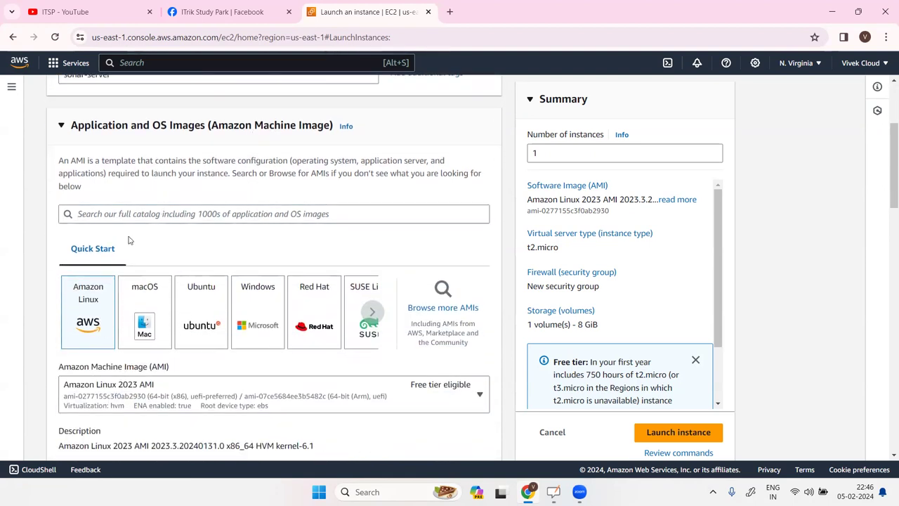
pyautogui.scroll(-1, 140, 218)
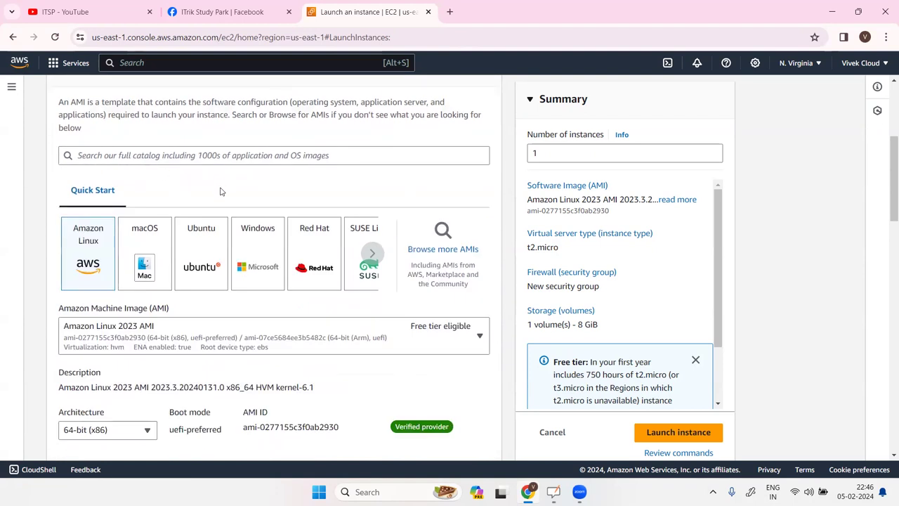
pyautogui.scroll(-2, 220, 191)
pyautogui.click(167, 225)
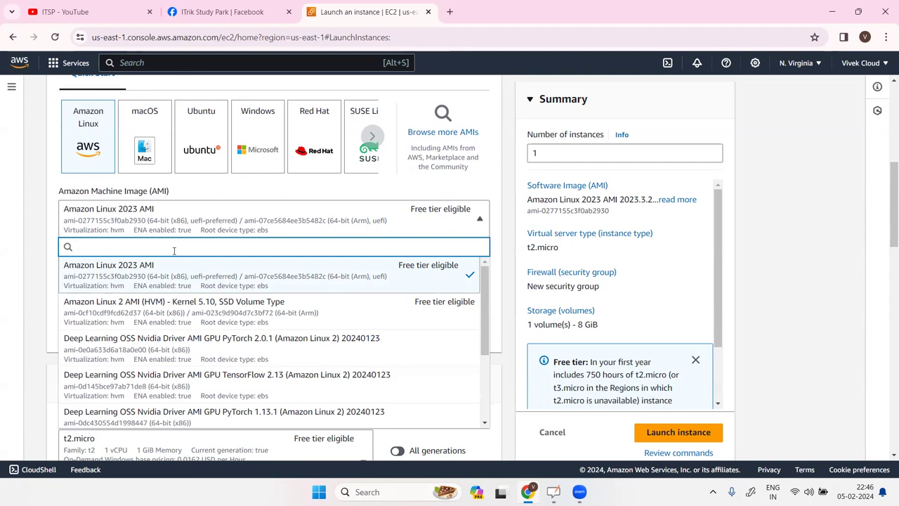
pyautogui.write('t')
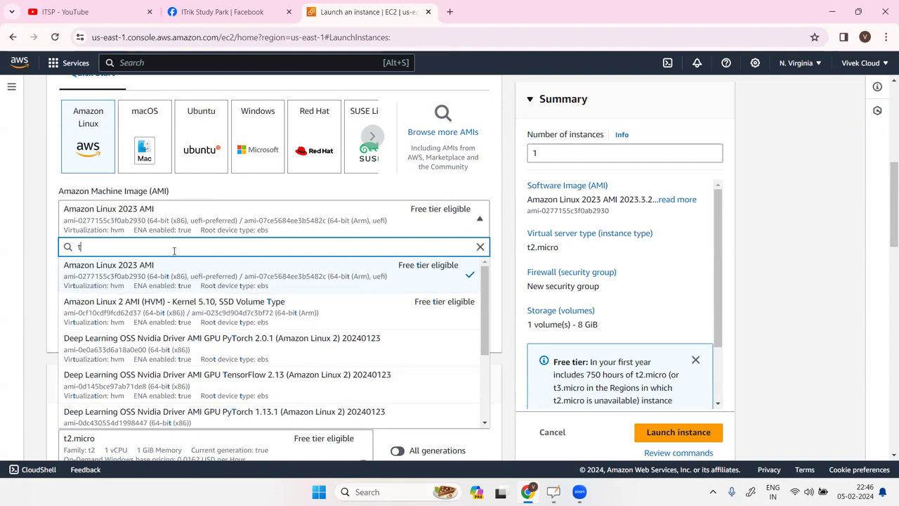
pyautogui.write('2')
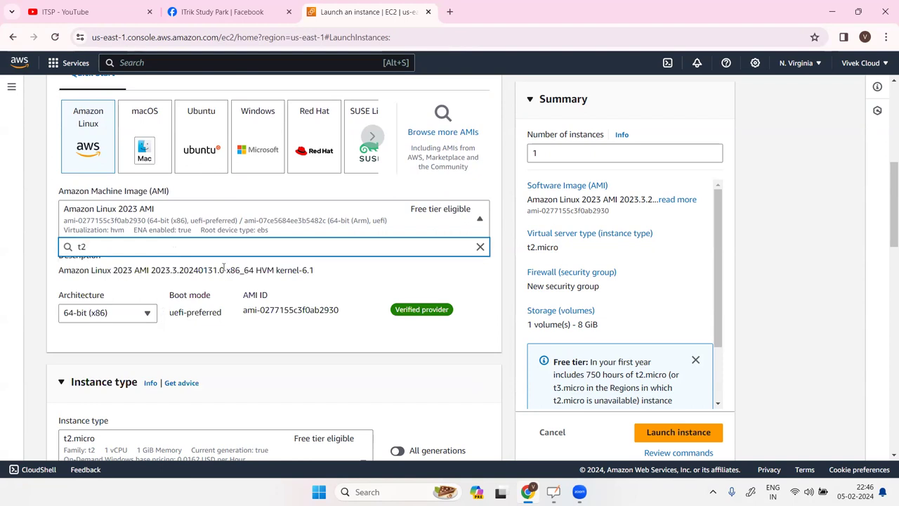
pyautogui.scroll(-1, 214, 283)
pyautogui.press('BackSpace')
pyautogui.press('BackSpace')
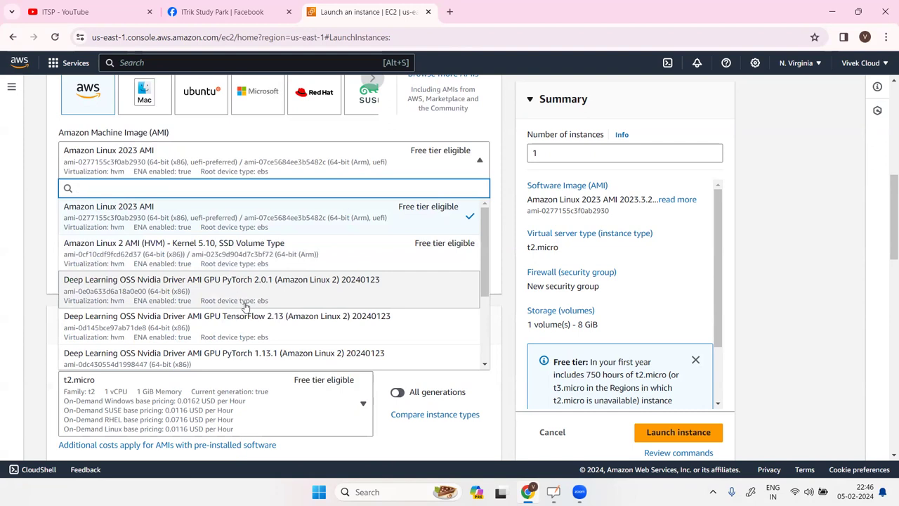
pyautogui.scroll(-3, 245, 306)
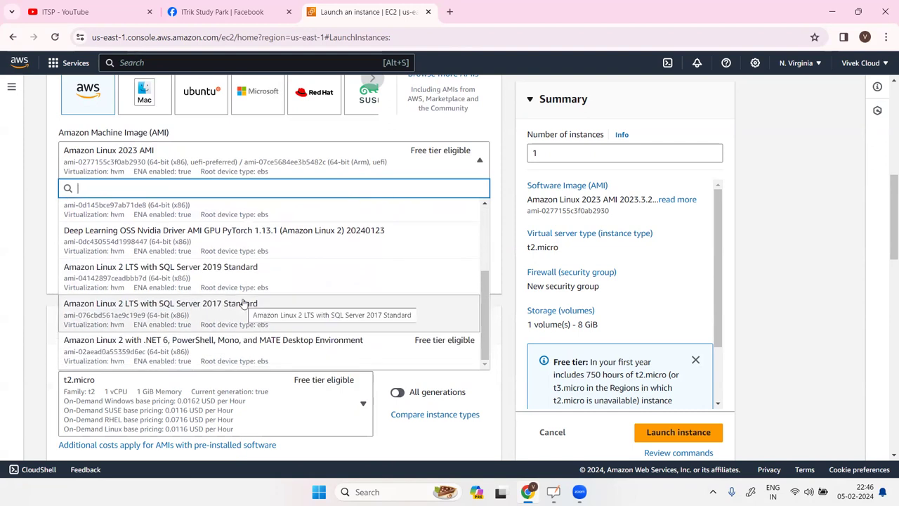
pyautogui.scroll(3, 243, 303)
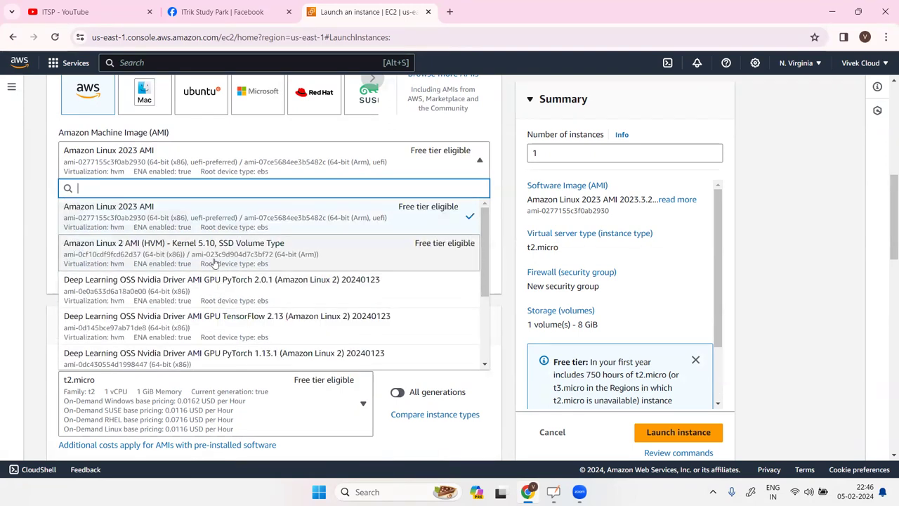
pyautogui.click(187, 218)
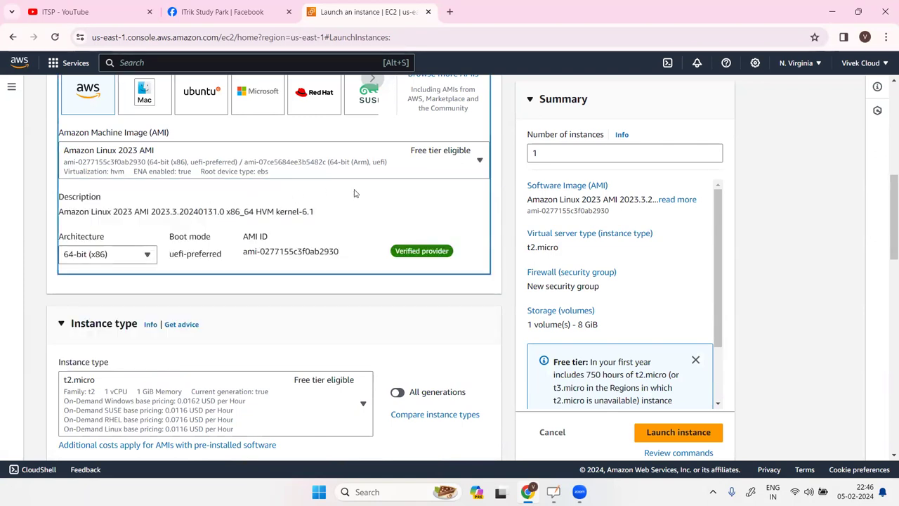
# - Choose t2.medium as the instance type
pyautogui.scroll(-2, 238, 223)
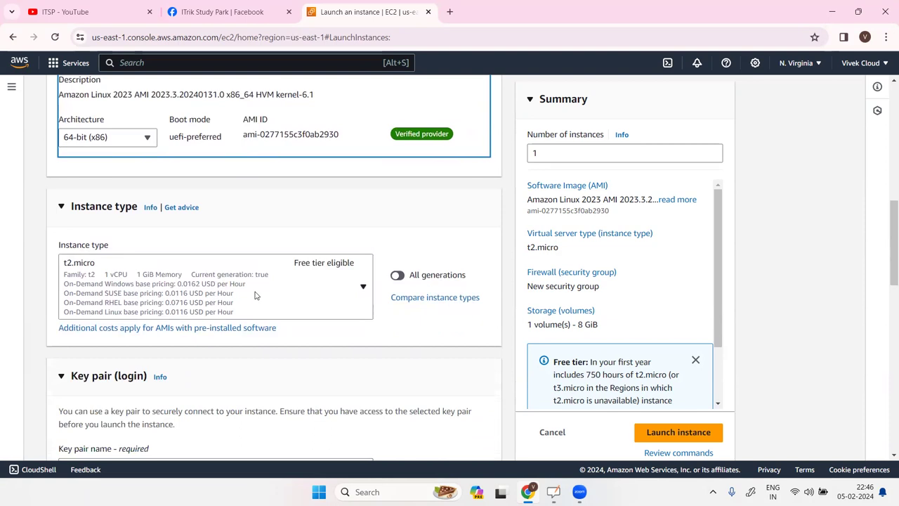
pyautogui.click(255, 295)
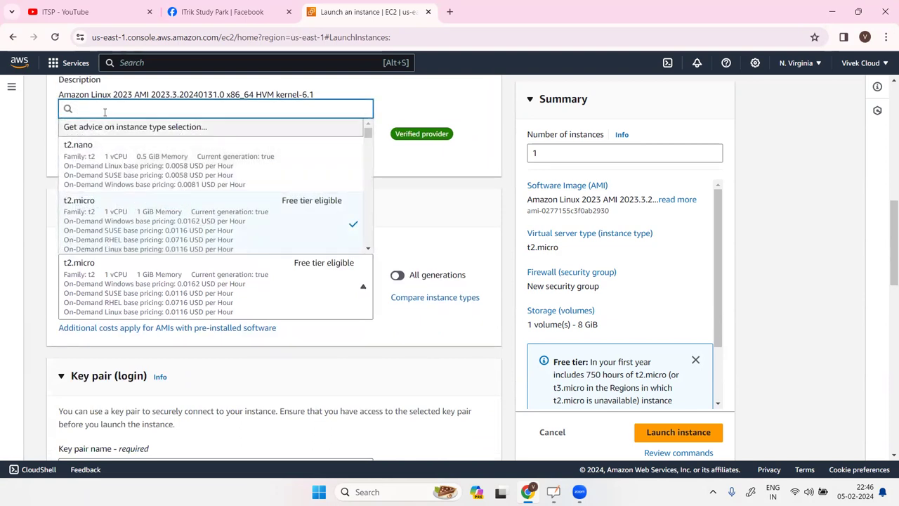
pyautogui.write('t2.m')
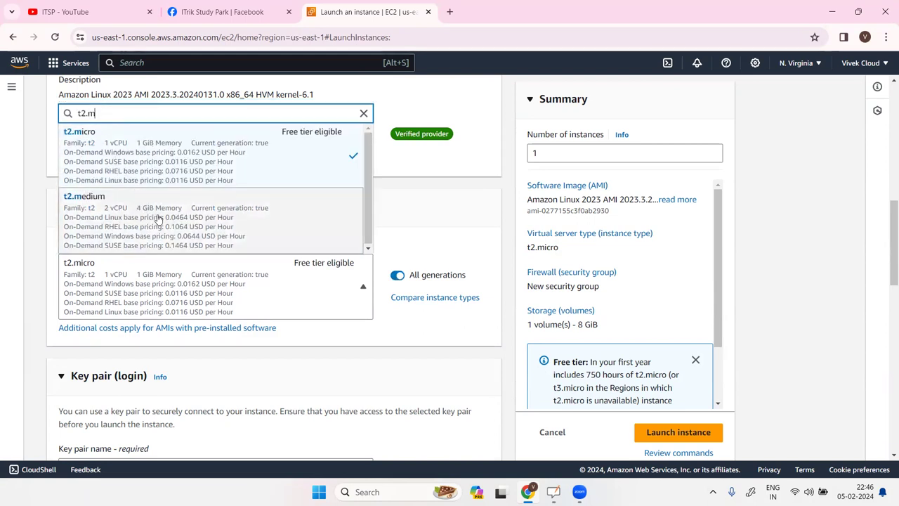
pyautogui.click(158, 222)
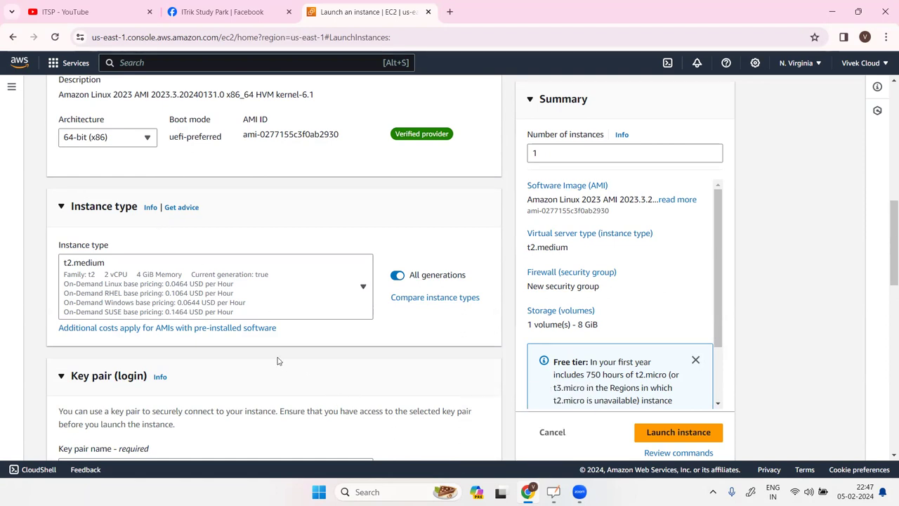
pyautogui.scroll(-3, 277, 361)
# - Create and download a new .ppk key pair named sonarqube
pyautogui.click(96, 293)
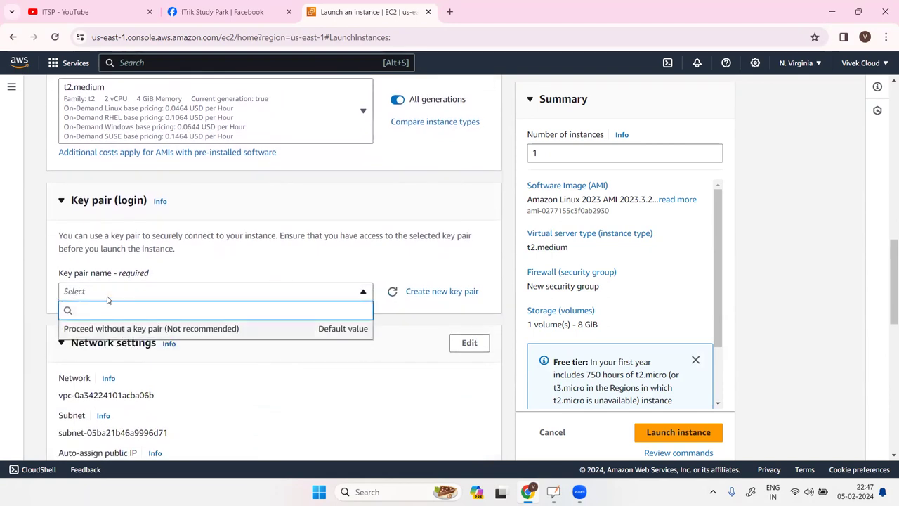
pyautogui.click(446, 292)
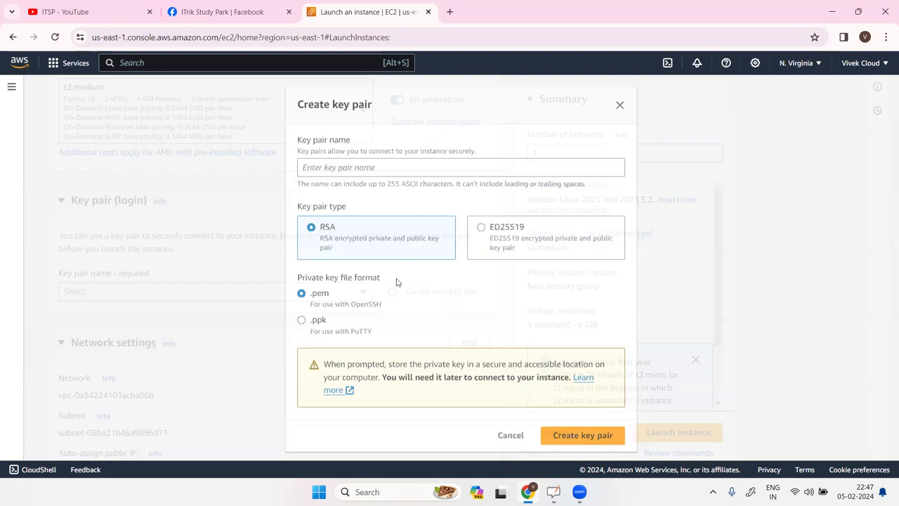
pyautogui.click(321, 320)
pyautogui.click(322, 167)
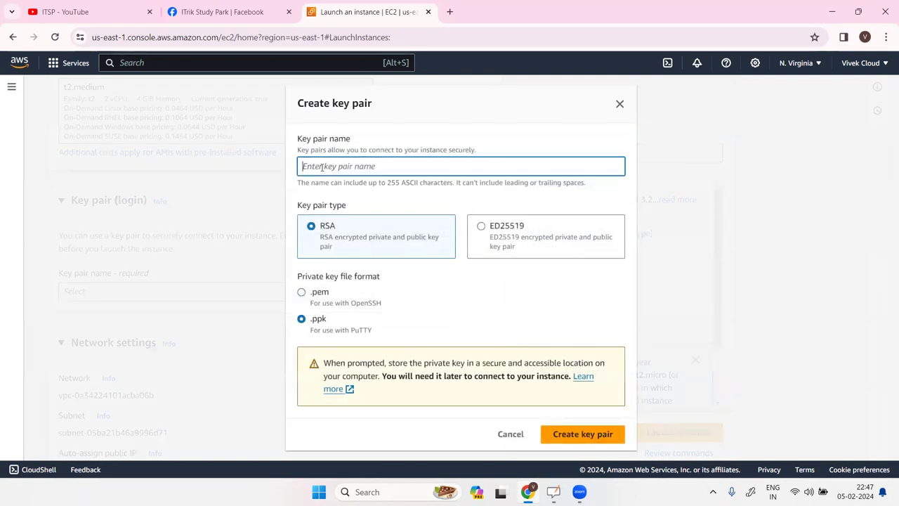
pyautogui.write('sonarqube')
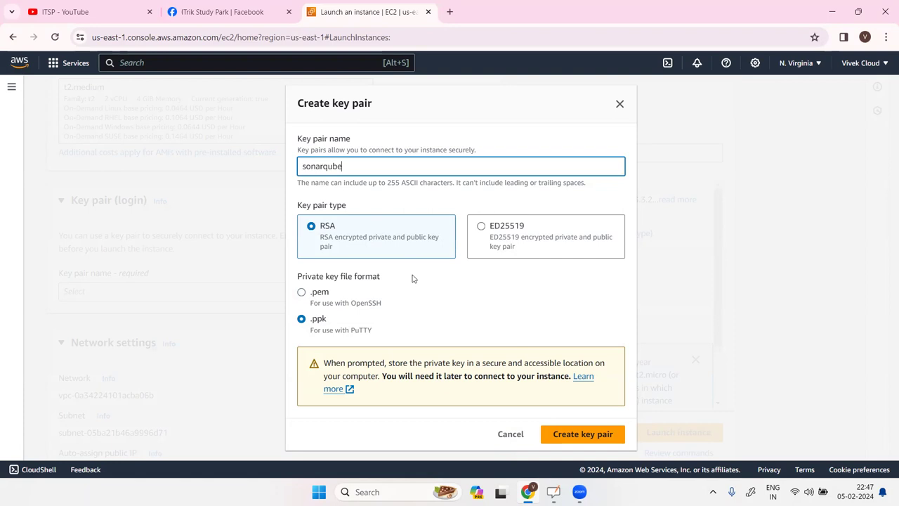
pyautogui.click(584, 437)
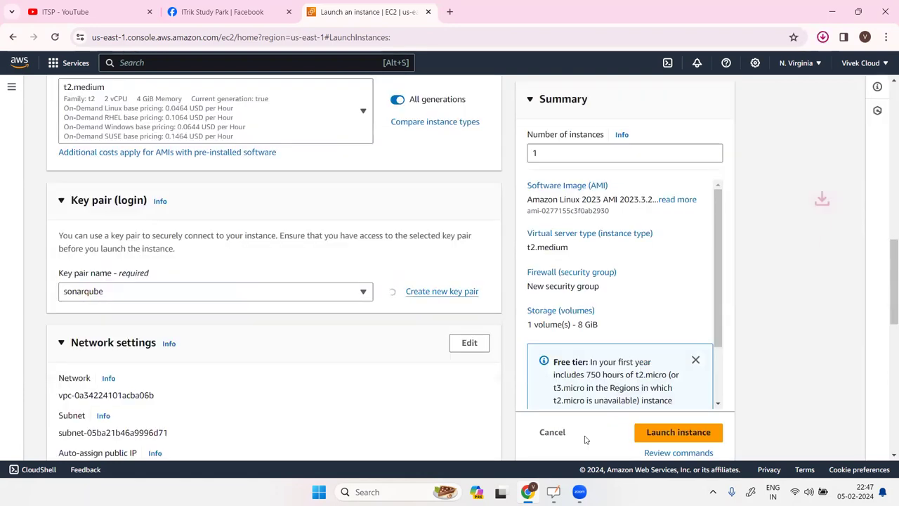
# - Launch the configured sonar-server instance
pyautogui.scroll(-1, 297, 360)
pyautogui.scroll(-3, 297, 361)
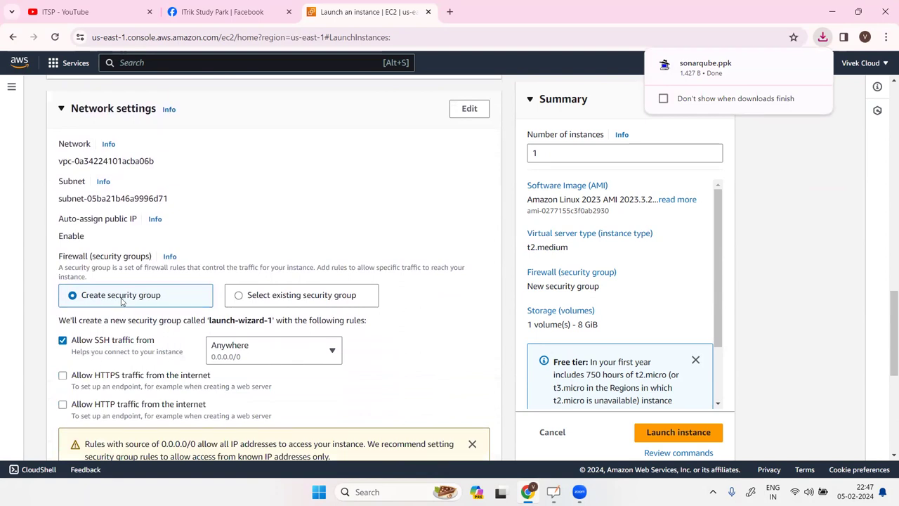
pyautogui.scroll(-2, 235, 247)
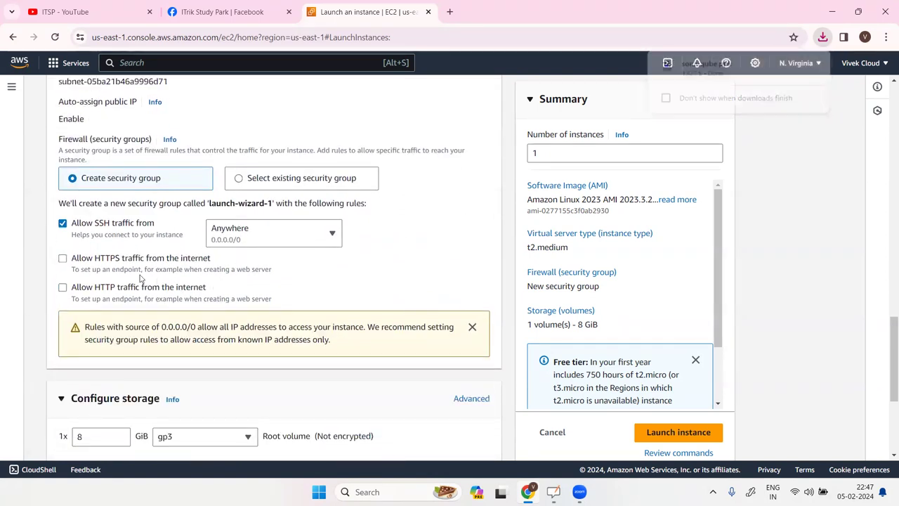
pyautogui.scroll(-4, 108, 309)
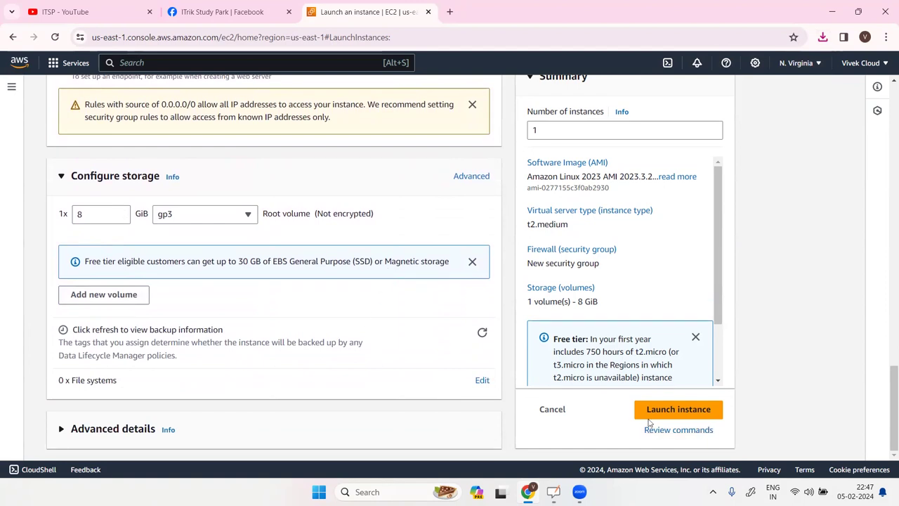
pyautogui.click(670, 410)
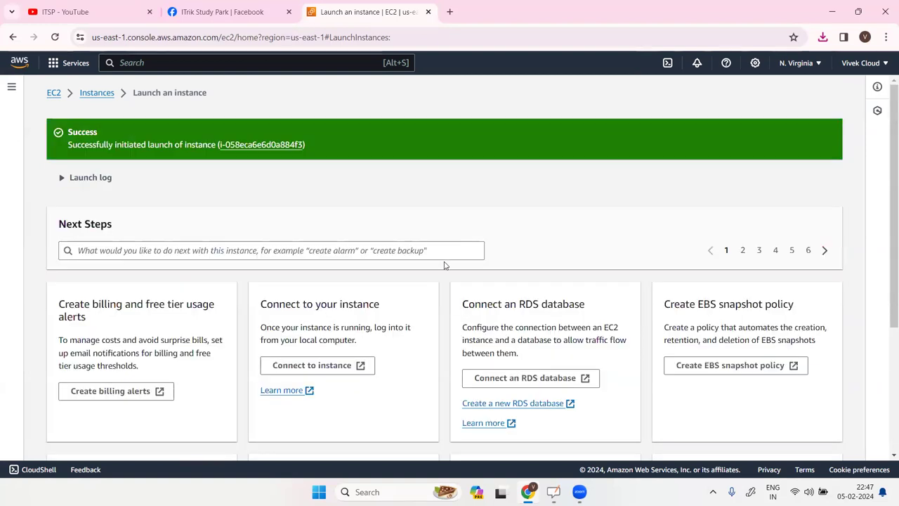
# - Open the sonar-server instance details and copy its public IPv4 address
pyautogui.click(281, 146)
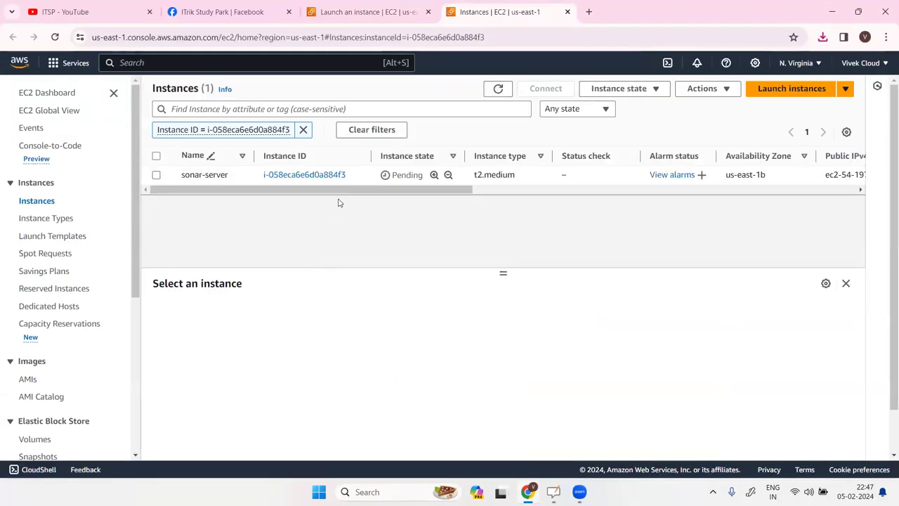
pyautogui.moveTo(351, 191); pyautogui.dragTo(252, 245)
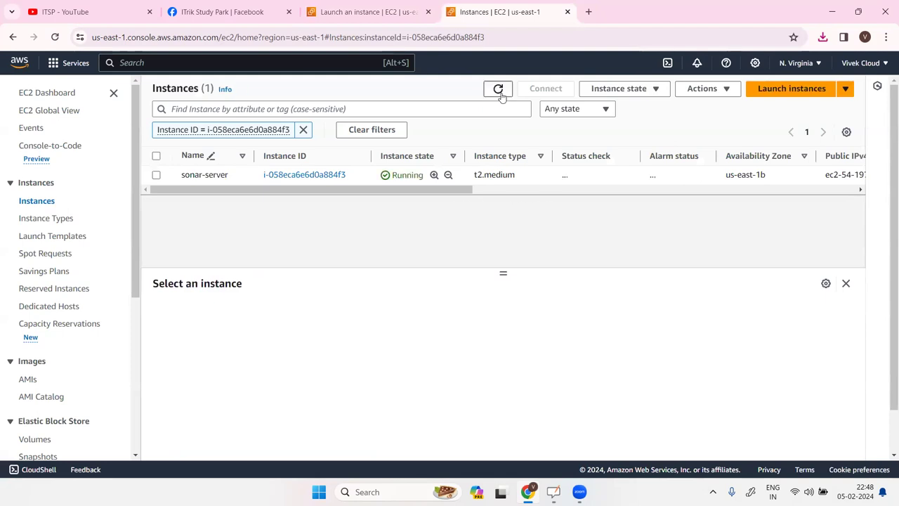
pyautogui.click(304, 175)
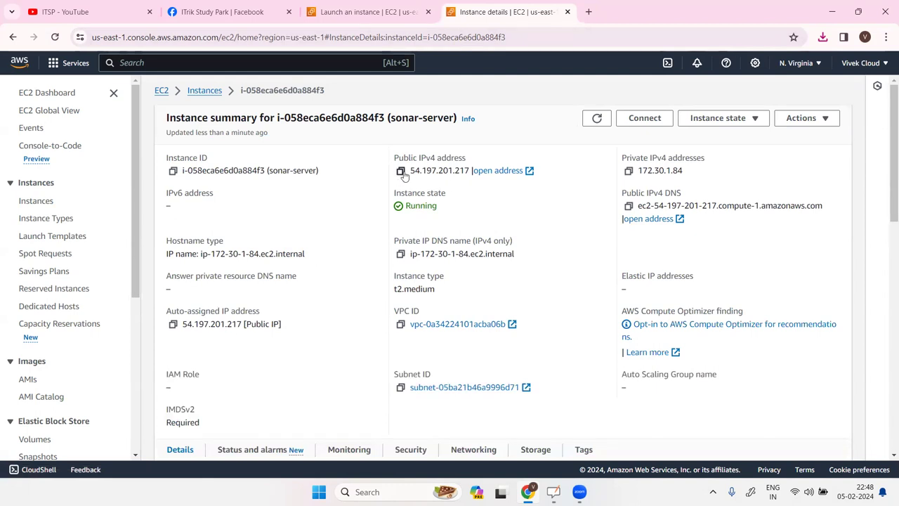
pyautogui.click(401, 170)
pyautogui.click(214, 95)
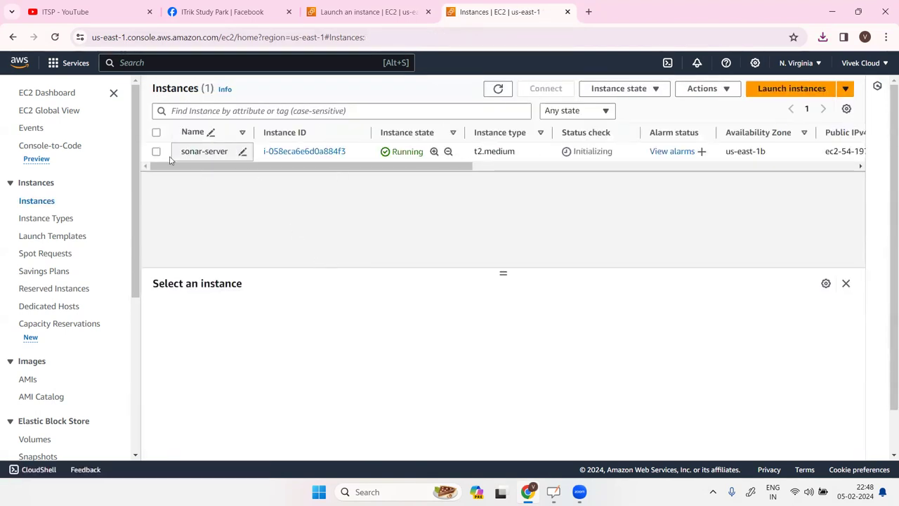
# - Open Connect for sonar-server and select the public IP 54.197.201.217
pyautogui.click(156, 152)
pyautogui.click(545, 90)
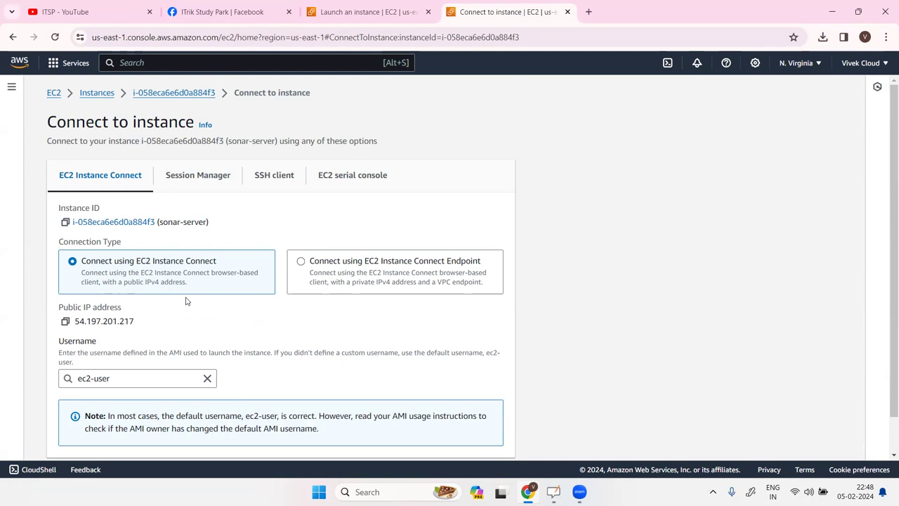
pyautogui.scroll(-1, 187, 301)
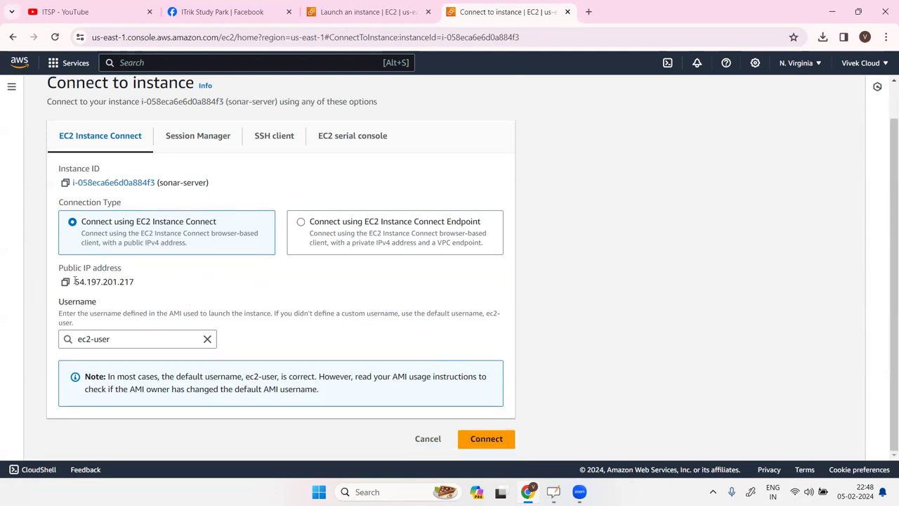
pyautogui.moveTo(73, 281); pyautogui.dragTo(143, 281)
# - Copy the public IP and launch MobaXterm
pyautogui.hotkey('ctrl', 'c')
pyautogui.press('super')
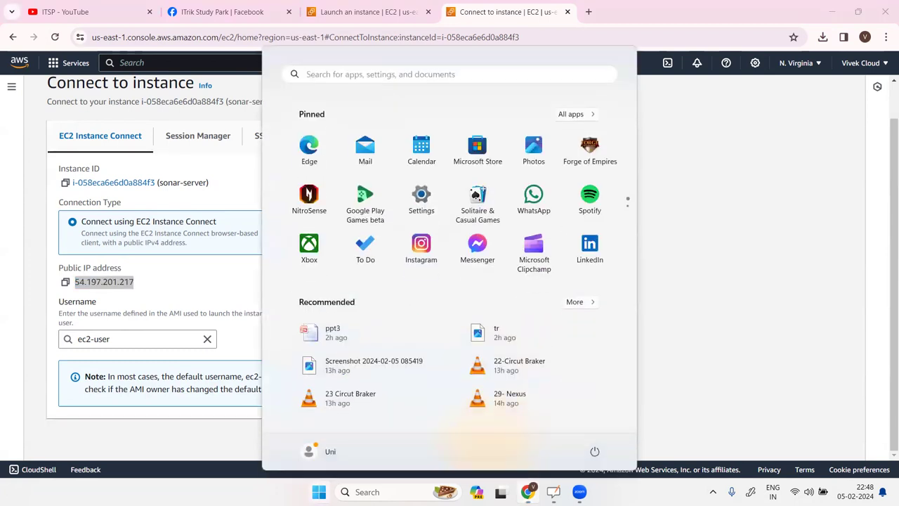
pyautogui.write('m')
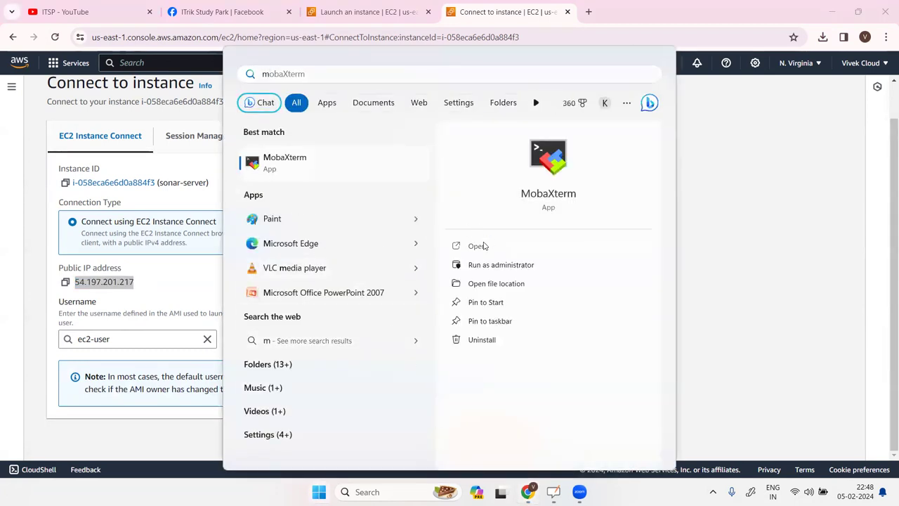
pyautogui.click(481, 246)
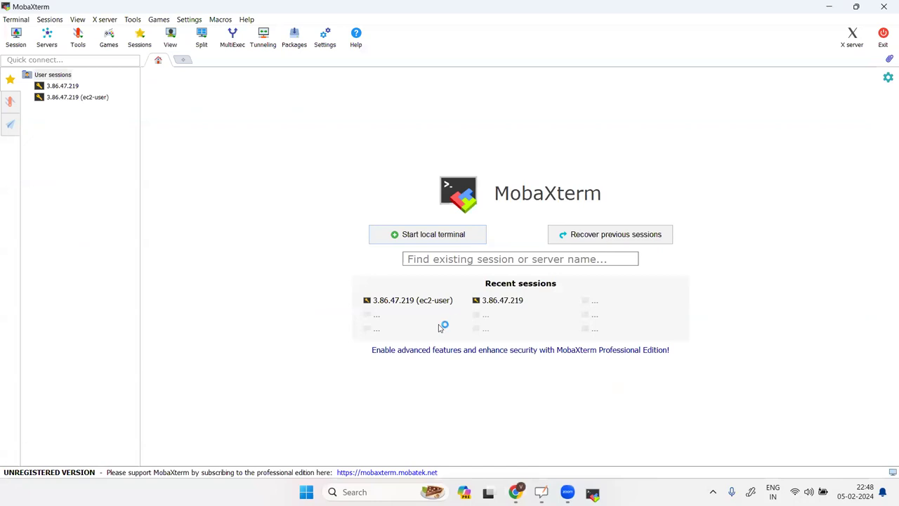
# - Set up an SSH session to 54.197.201.217 with username ec2-user
pyautogui.click(17, 39)
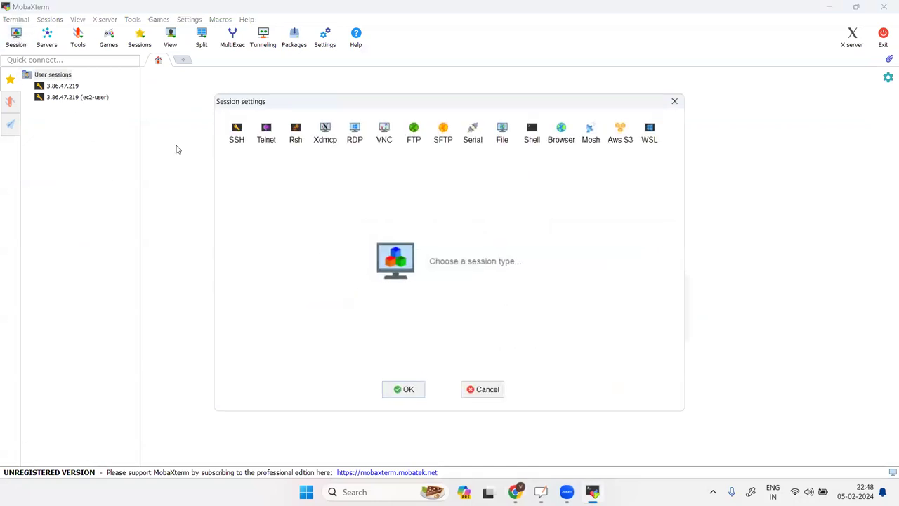
pyautogui.click(239, 130)
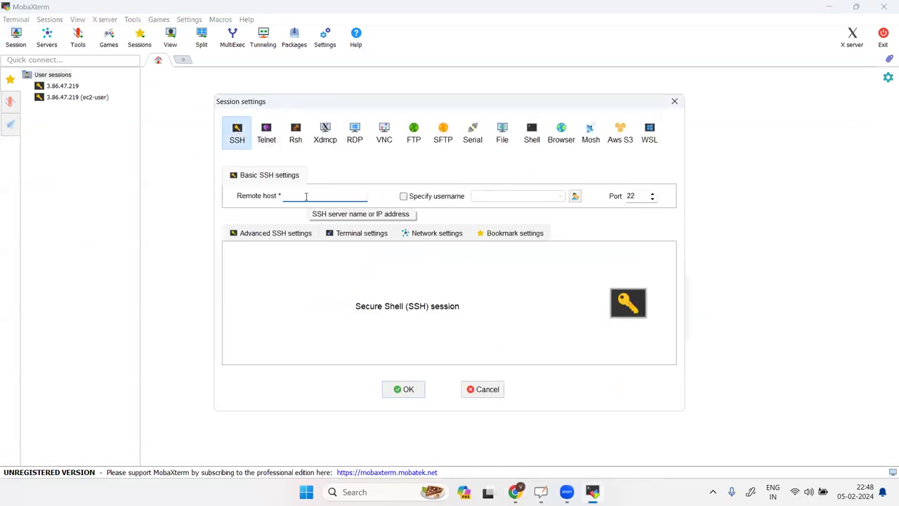
pyautogui.hotkey('ctrl', 'v')
pyautogui.click(475, 197)
pyautogui.doubleClick(484, 196)
pyautogui.press('BackSpace')
pyautogui.write('u')
pyautogui.press('BackSpace')
pyautogui.write('ec2-user')
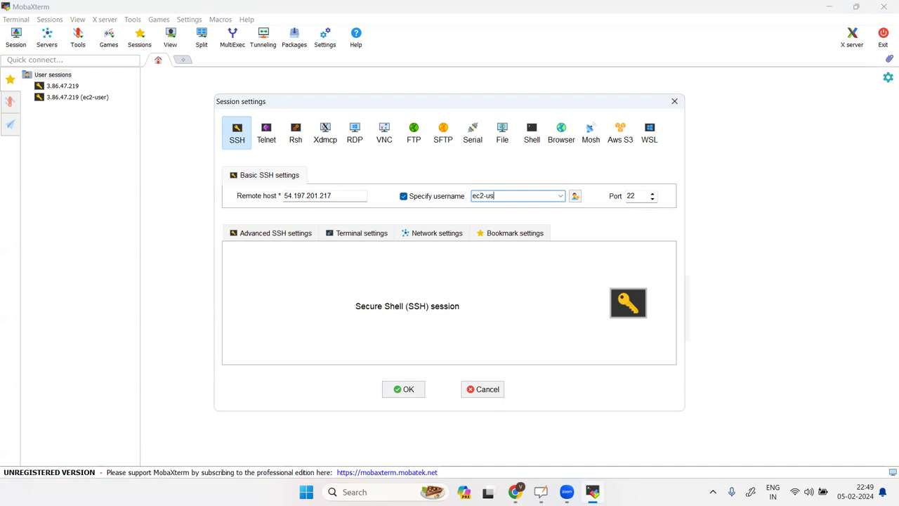
# - Authenticate with the sonarqube private key from Downloads and connect
pyautogui.click(268, 235)
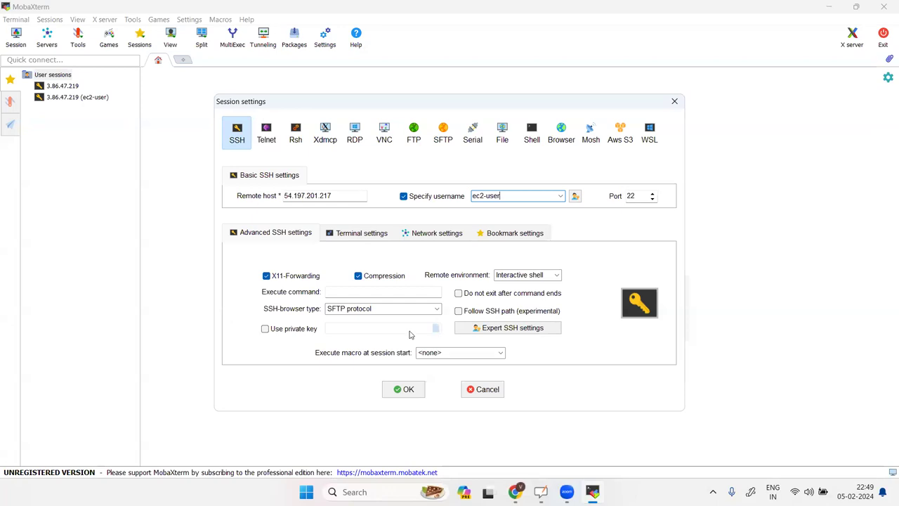
pyautogui.click(265, 329)
pyautogui.click(436, 329)
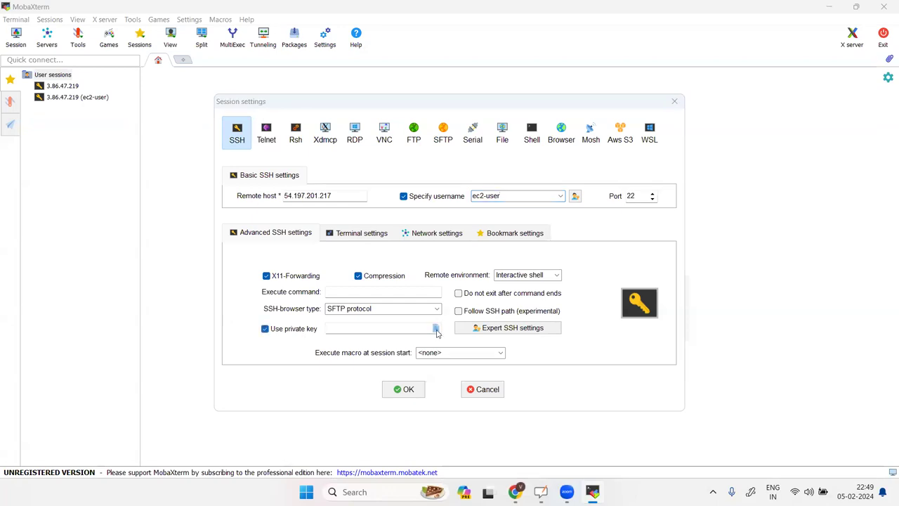
pyautogui.scroll(5, 263, 301)
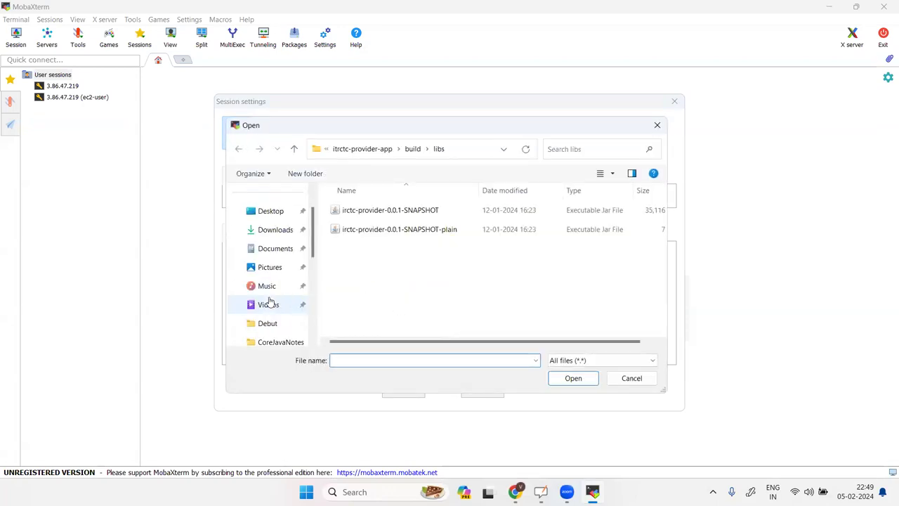
pyautogui.scroll(2, 273, 300)
pyautogui.click(271, 271)
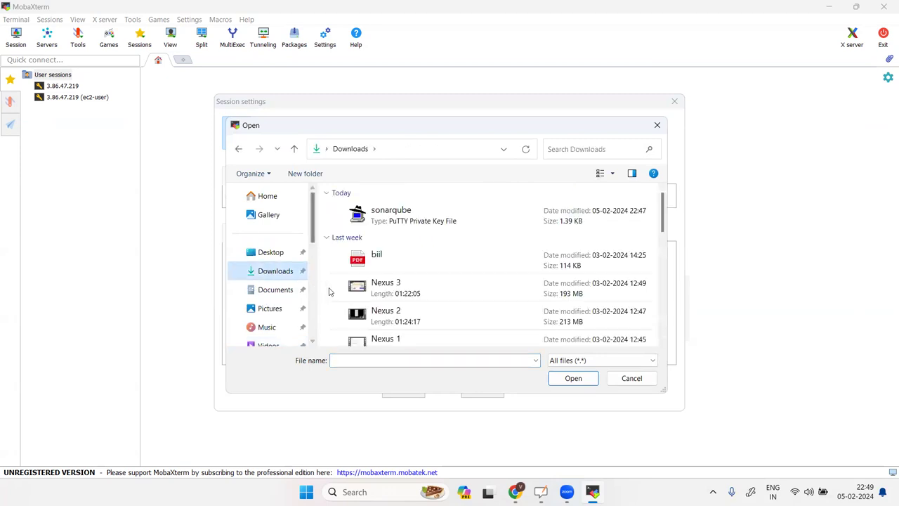
pyautogui.click(391, 214)
pyautogui.click(567, 380)
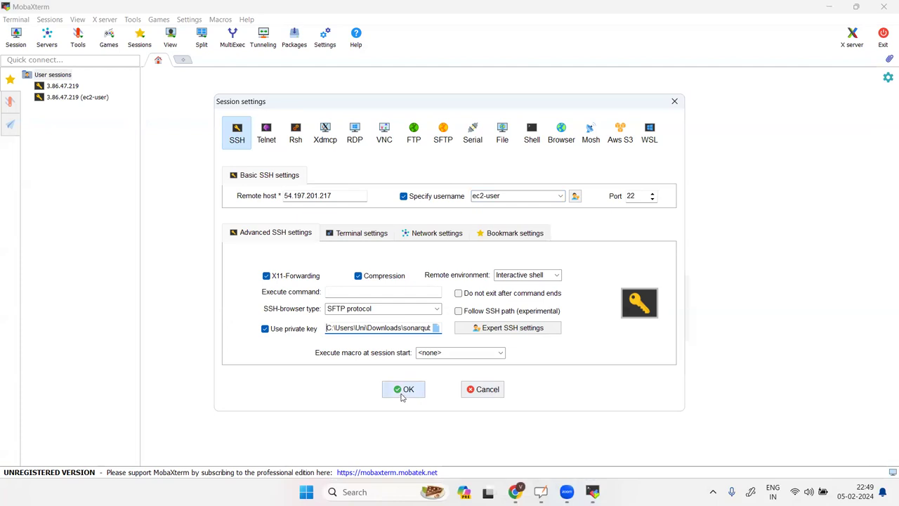
pyautogui.click(403, 395)
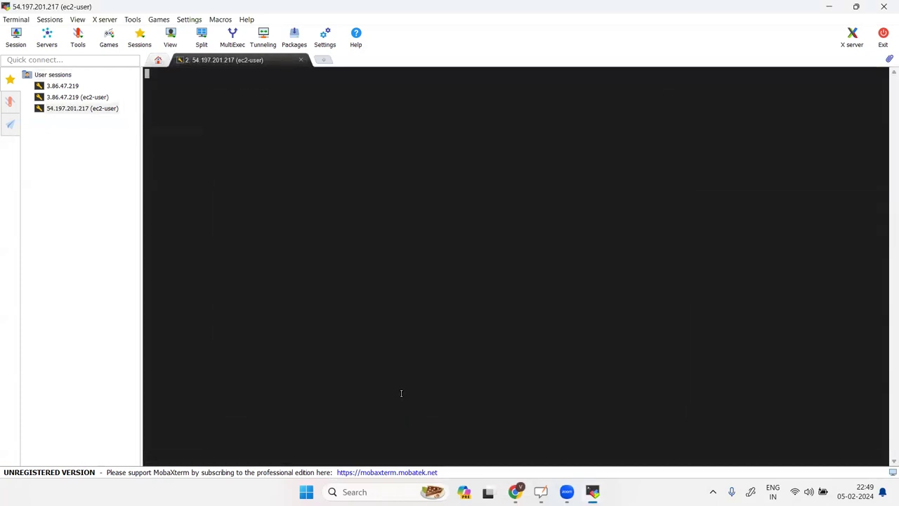
# - Accept the host key, run docker -v (command not found), and switch to OpenBoard
pyautogui.click(390, 277)
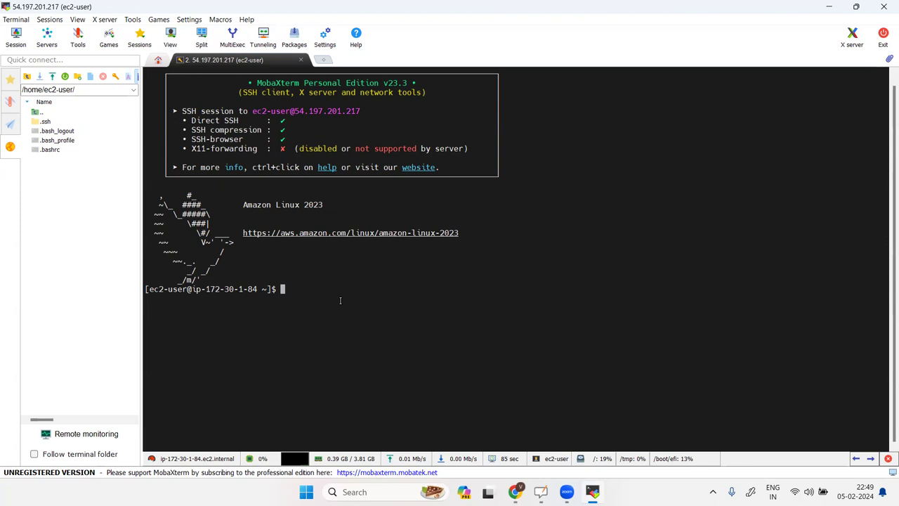
pyautogui.write('docker ')
pyautogui.write('ps')
pyautogui.press('BackSpace')
pyautogui.press('BackSpace')
pyautogui.press('BackSpace')
pyautogui.write('-v')
pyautogui.press('Return')
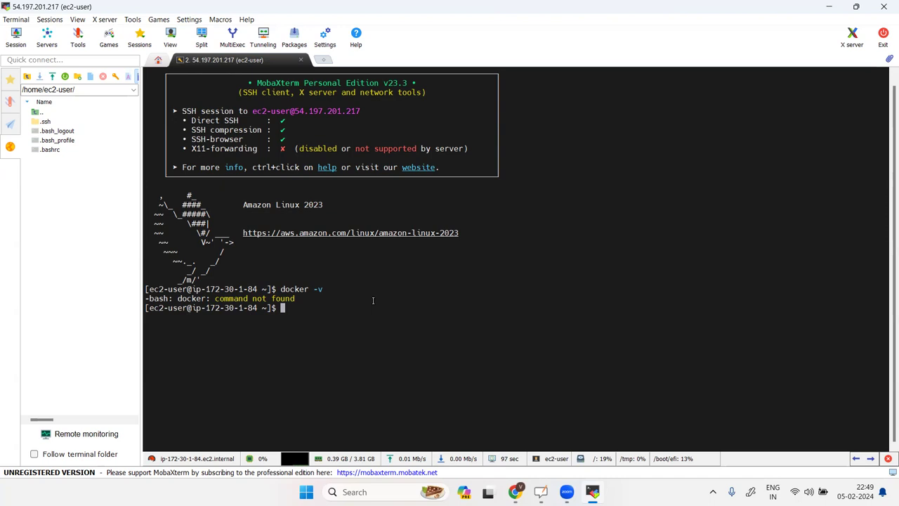
pyautogui.hotkey('alt', 'Tab')
pyautogui.hotkey('alt', 'Tab')
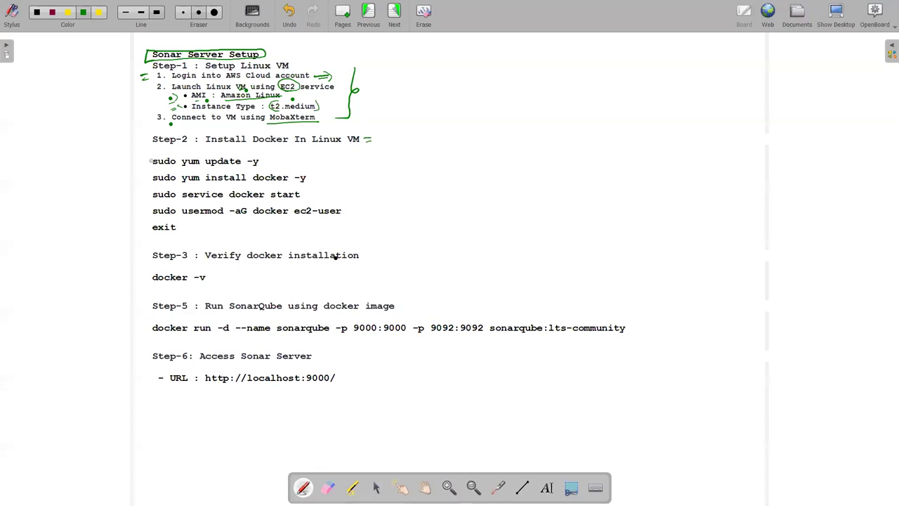
# - Mark up the five Step-2 Docker installation commands with green pen annotations
pyautogui.moveTo(151, 159); pyautogui.dragTo(156, 238)
pyautogui.moveTo(312, 177); pyautogui.dragTo(323, 171)
pyautogui.moveTo(308, 194); pyautogui.dragTo(317, 191)
pyautogui.moveTo(354, 209)
pyautogui.mouseDown()
pyautogui.moveTo(341, 218)
pyautogui.moveTo(347, 212)
pyautogui.mouseUp()
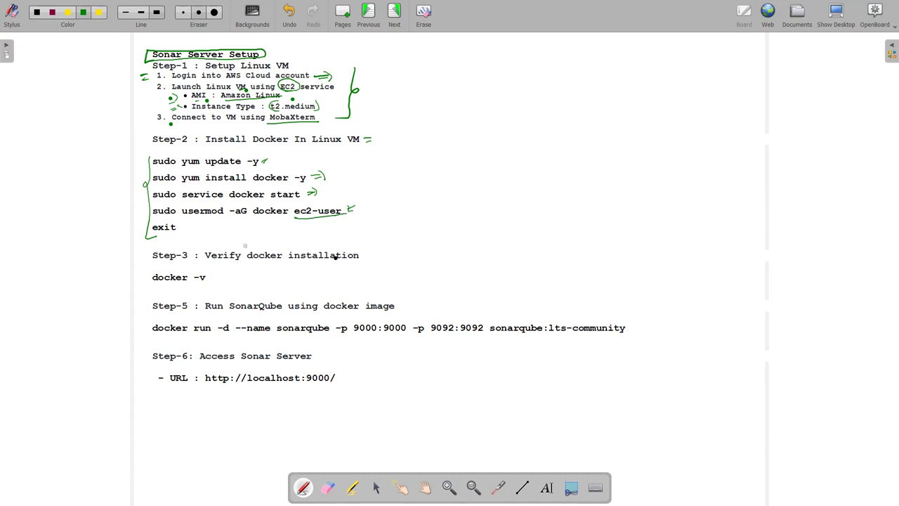
pyautogui.moveTo(182, 229); pyautogui.dragTo(188, 236)
pyautogui.click(366, 201)
pyautogui.click(321, 191)
pyautogui.scroll(2, 323, 211)
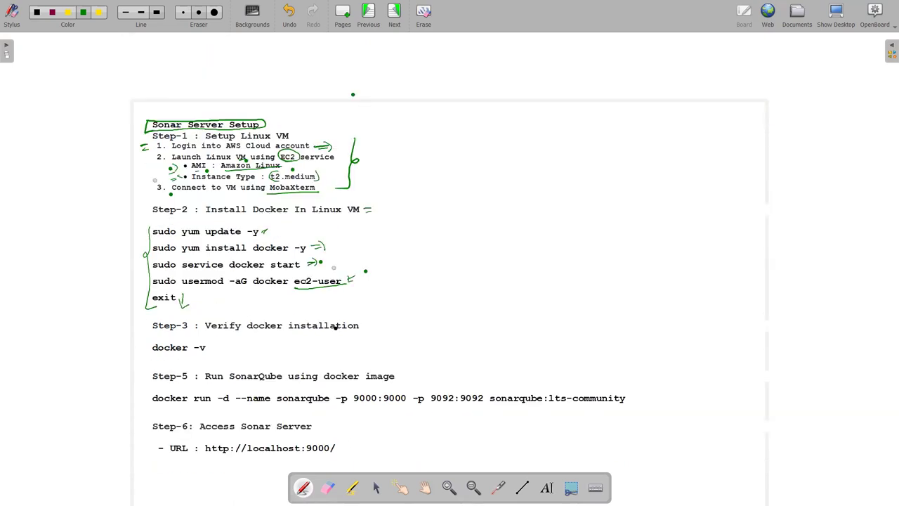
# - Select the Step-2 commands from sudo yum update -y through exit
pyautogui.click(376, 487)
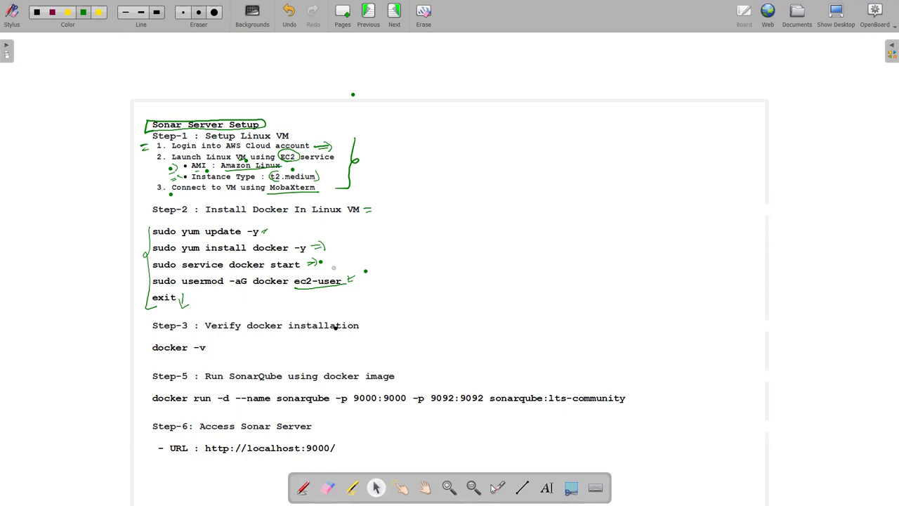
pyautogui.click(547, 487)
pyautogui.click(452, 286)
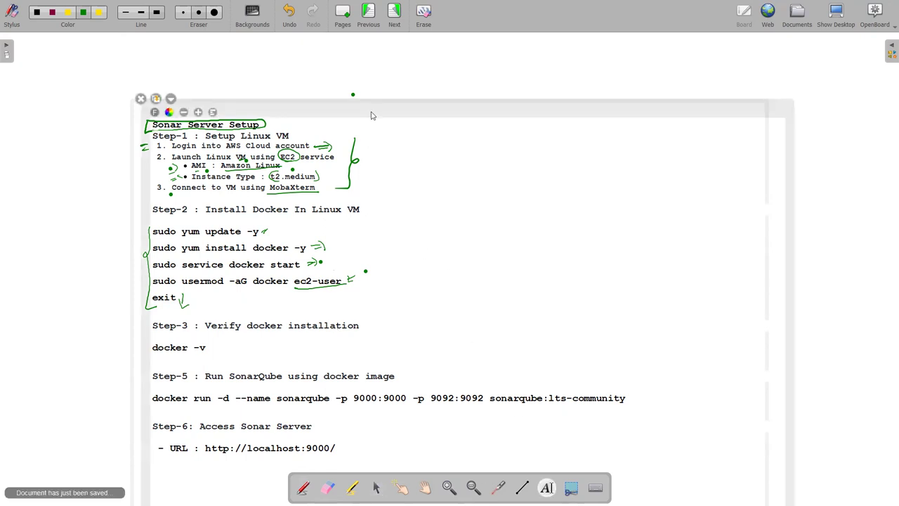
pyautogui.scroll(-2, 338, 114)
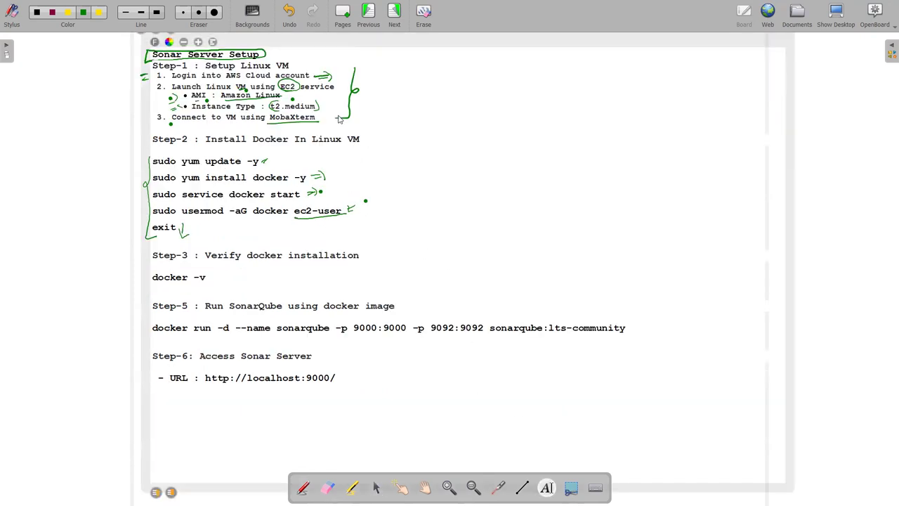
pyautogui.doubleClick(333, 258)
pyautogui.doubleClick(154, 161)
pyautogui.click(179, 212)
pyautogui.doubleClick(174, 228)
pyautogui.moveTo(163, 216); pyautogui.dragTo(152, 166)
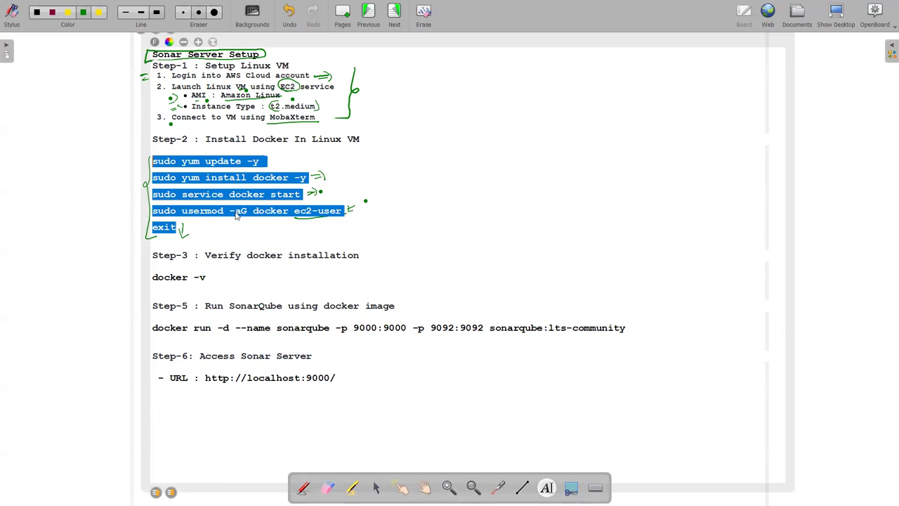
pyautogui.hotkey('alt', 'Tab')
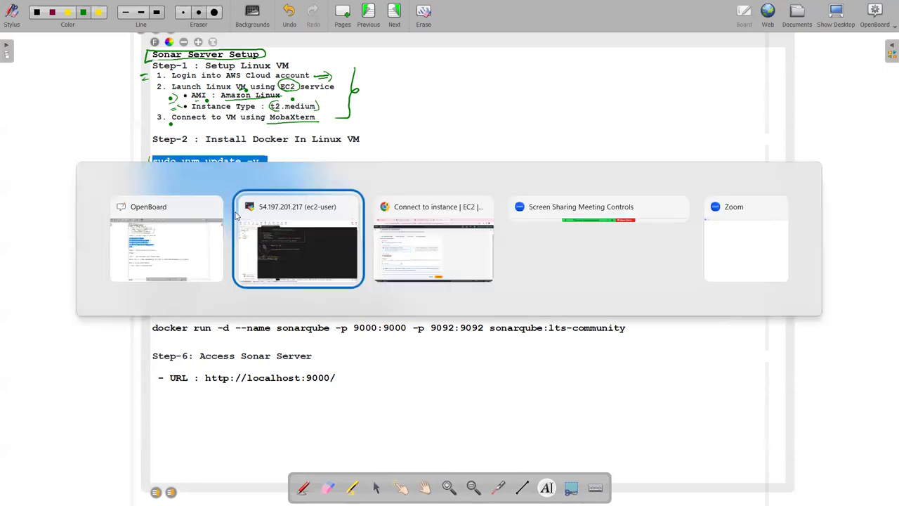
# - Try pasting the copied Docker commands at the terminal prompt
pyautogui.rightClick(355, 312)
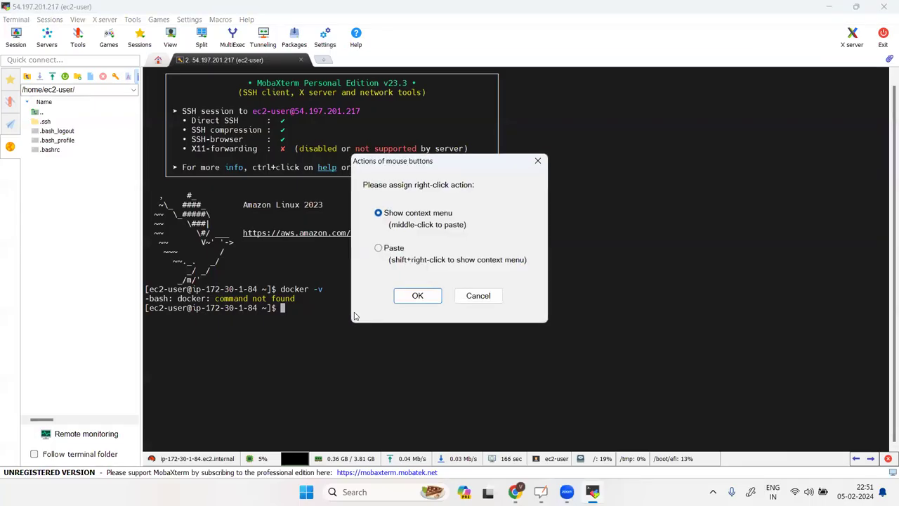
pyautogui.click(418, 295)
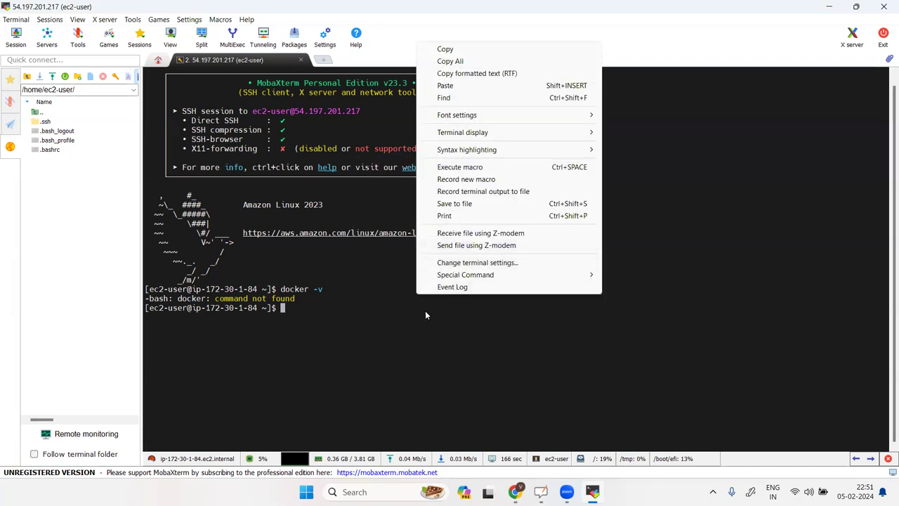
pyautogui.click(360, 308)
pyautogui.doubleClick(360, 308)
pyautogui.click(361, 310)
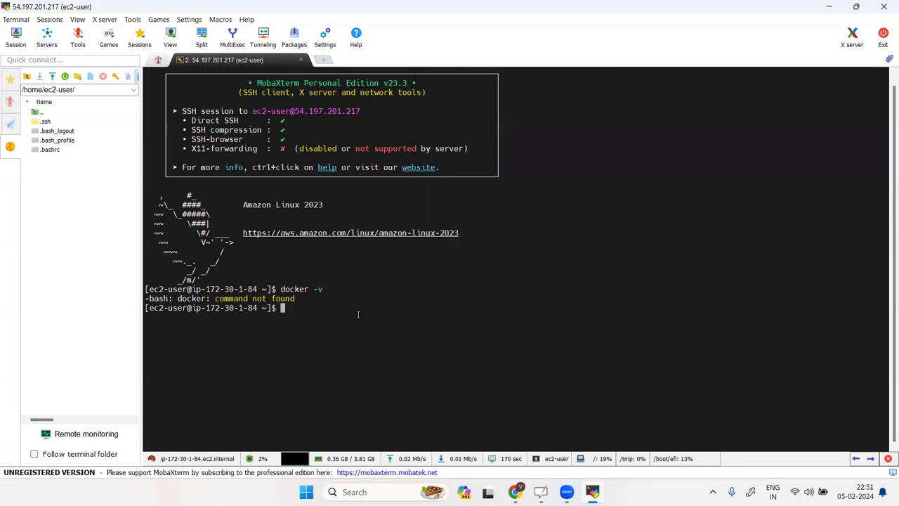
pyautogui.doubleClick(356, 316)
pyautogui.click(356, 317)
pyautogui.rightClick(365, 294)
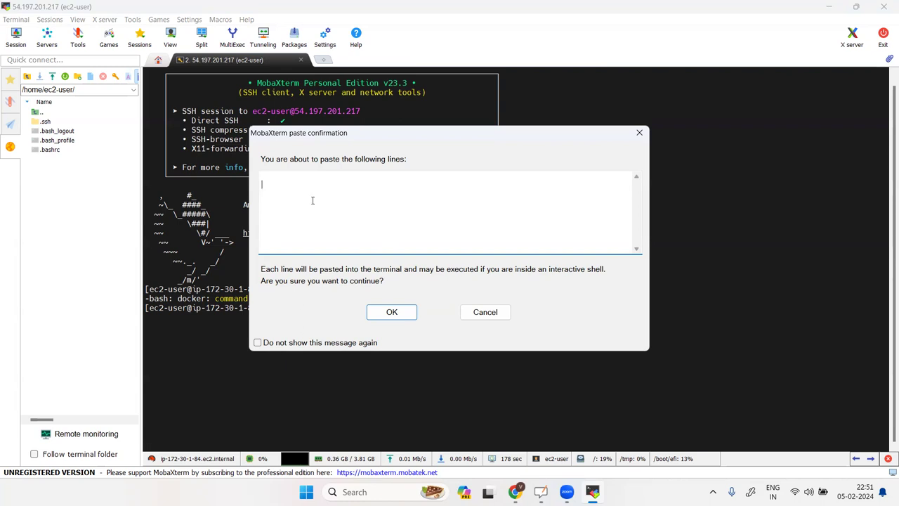
# - Recopy the Docker commands and paste them via the confirmation box, removing the stray tilde
pyautogui.hotkey('alt', 'Tab')
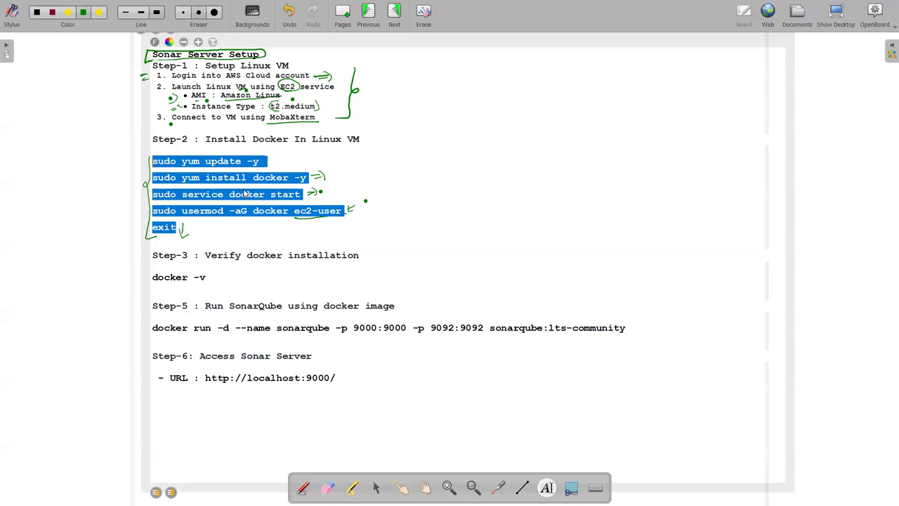
pyautogui.rightClick(257, 197)
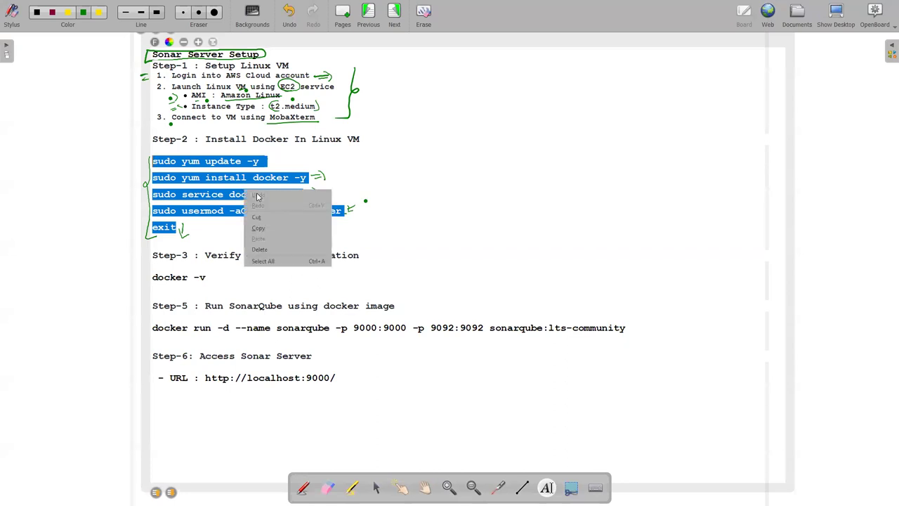
pyautogui.click(265, 230)
pyautogui.hotkey('alt', 'Tab')
pyautogui.rightClick(321, 219)
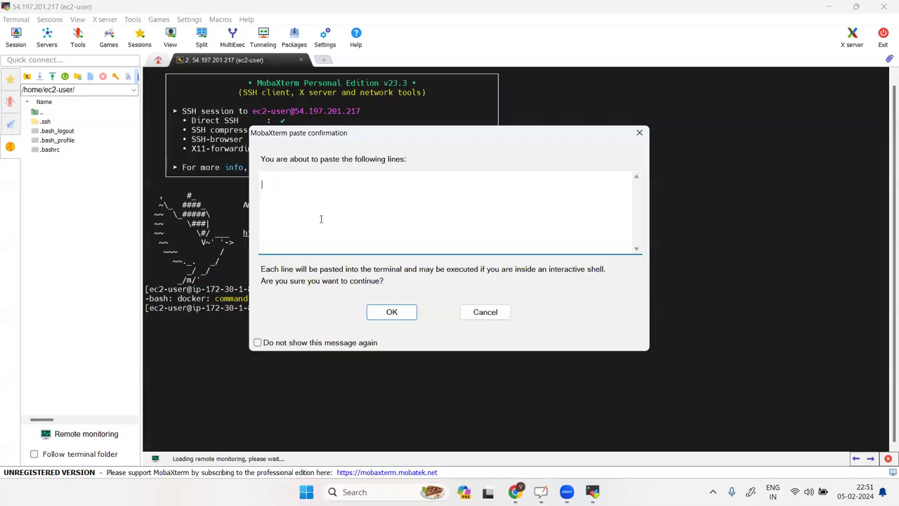
pyautogui.rightClick(322, 208)
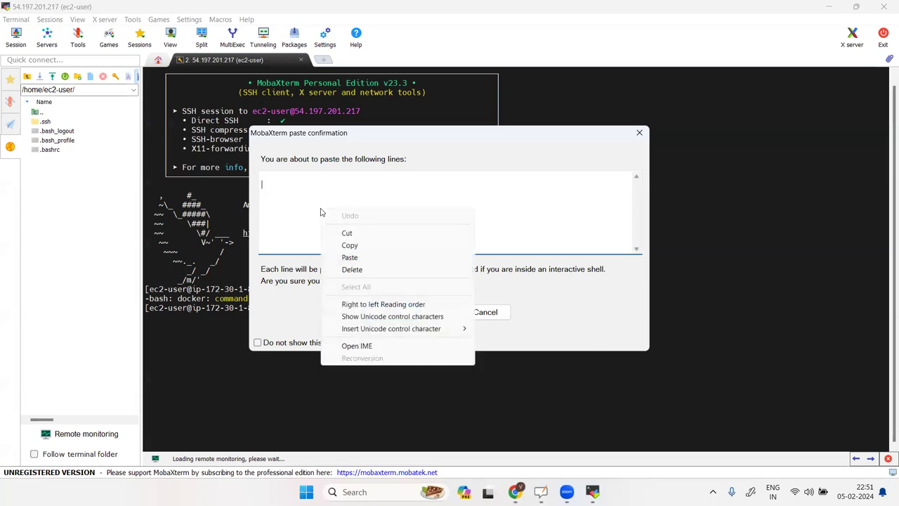
pyautogui.click(361, 257)
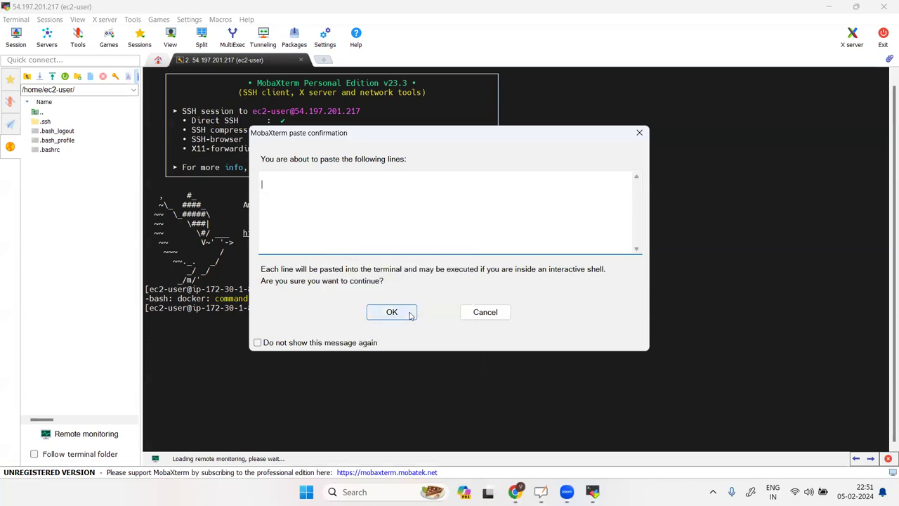
pyautogui.click(394, 311)
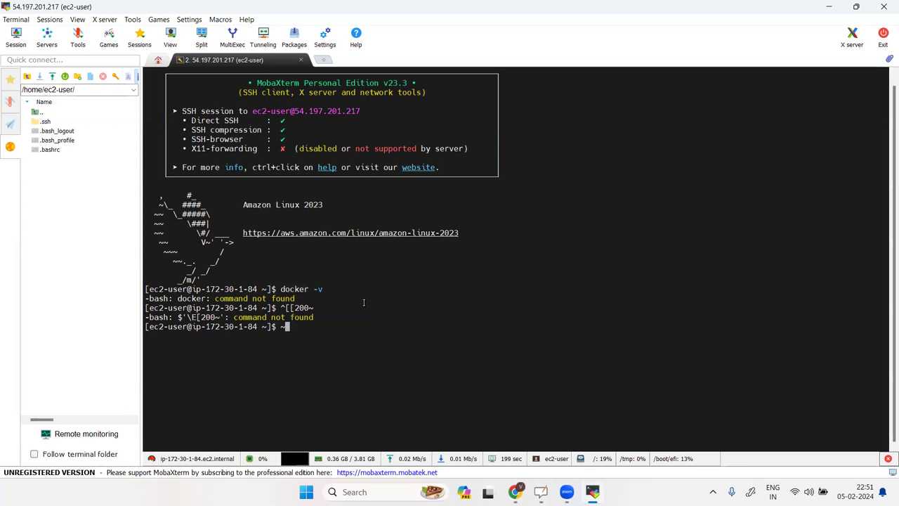
pyautogui.press('BackSpace')
# - Copy only the sudo yum update -y line, paste it, then erase it
pyautogui.hotkey('alt', 'Tab')
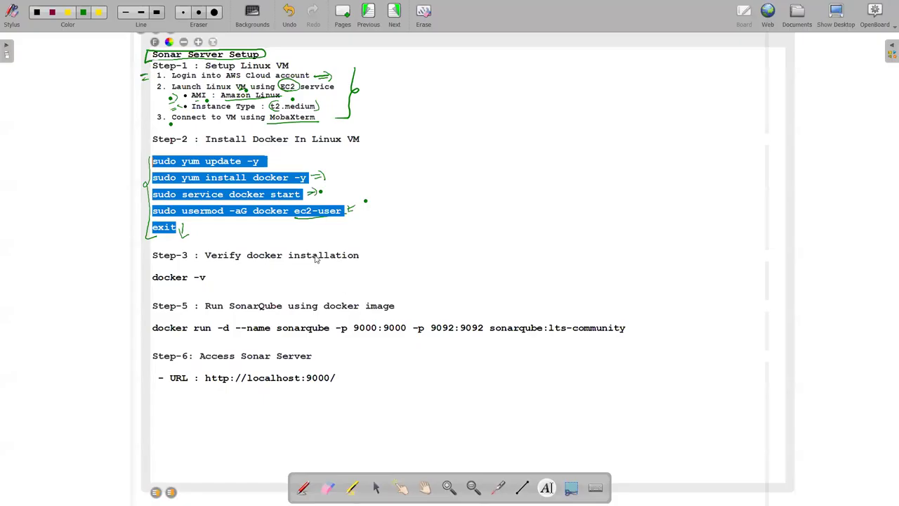
pyautogui.click(314, 247)
pyautogui.moveTo(258, 165); pyautogui.dragTo(164, 165)
pyautogui.rightClick(164, 164)
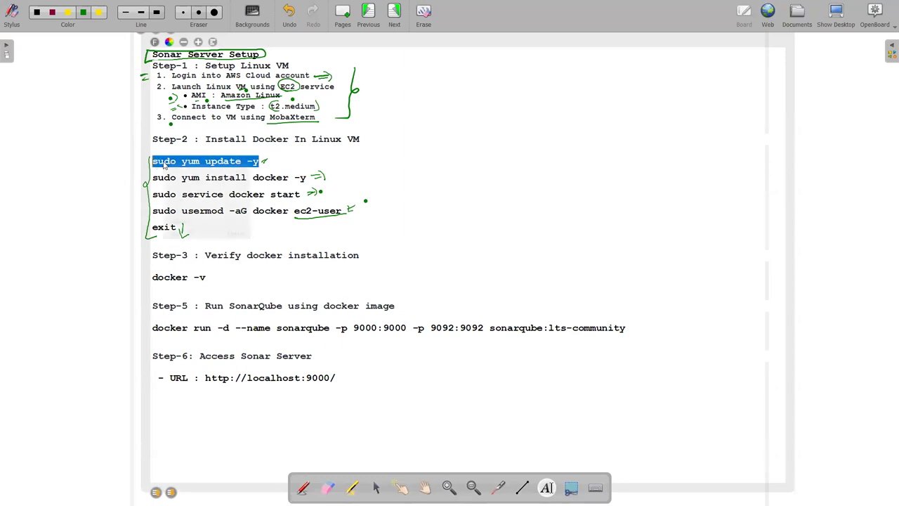
pyautogui.click(180, 205)
pyautogui.hotkey('alt', 'Tab')
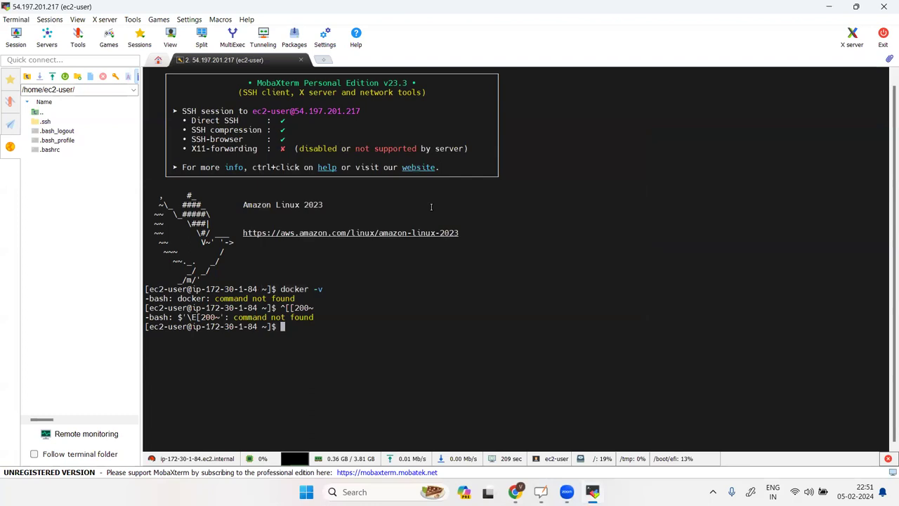
pyautogui.rightClick(390, 222)
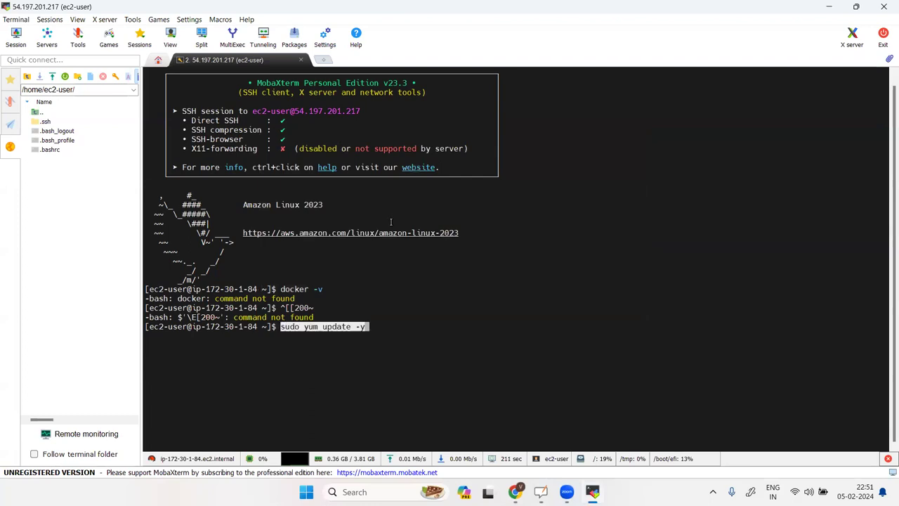
pyautogui.press('BackSpace')
pyautogui.press('BackSpace')
pyautogui.press('BackSpace')
pyautogui.press('BackSpace')
pyautogui.press('BackSpace')
pyautogui.press('BackSpace')
pyautogui.press('BackSpace')
pyautogui.press('BackSpace')
pyautogui.press('BackSpace')
pyautogui.press('BackSpace')
pyautogui.press('BackSpace')
pyautogui.press('BackSpace')
pyautogui.press('BackSpace')
pyautogui.press('BackSpace')
pyautogui.press('BackSpace')
pyautogui.press('BackSpace')
pyautogui.press('BackSpace')
pyautogui.press('BackSpace')
# - Reselect and copy all five Docker installation commands from the notes
pyautogui.hotkey('alt', 'Tab')
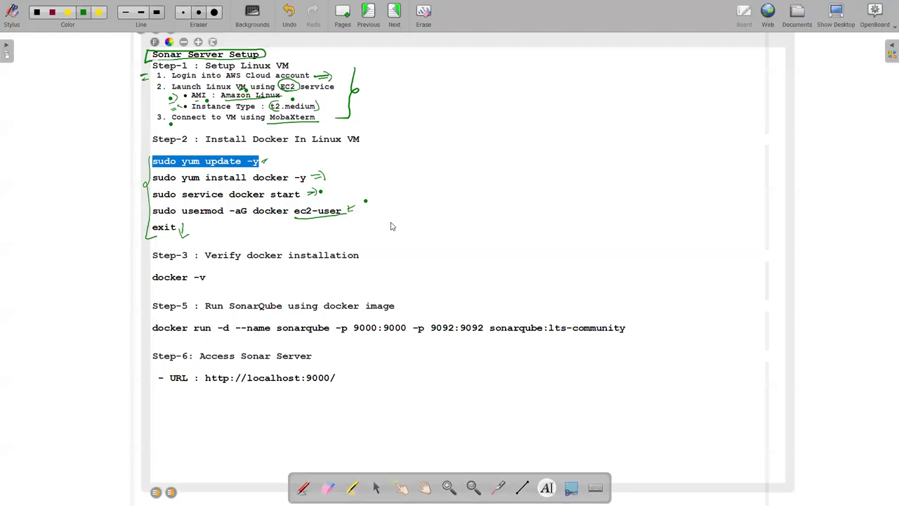
pyautogui.click(224, 162)
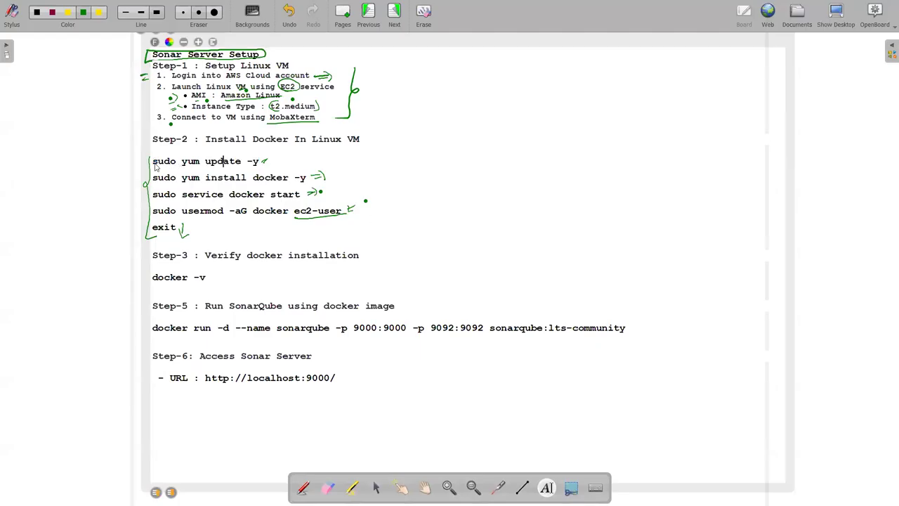
pyautogui.moveTo(154, 162); pyautogui.dragTo(177, 228)
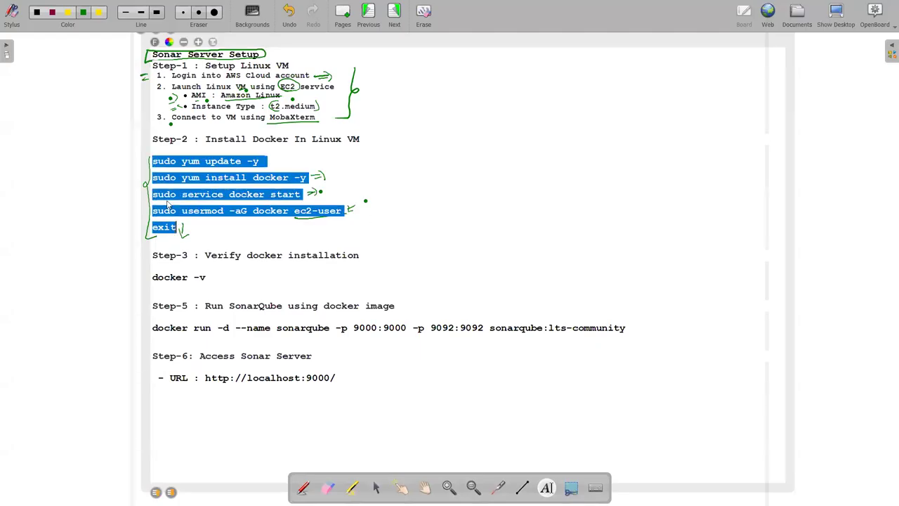
pyautogui.rightClick(169, 204)
pyautogui.click(192, 230)
pyautogui.hotkey('alt', 'Tab')
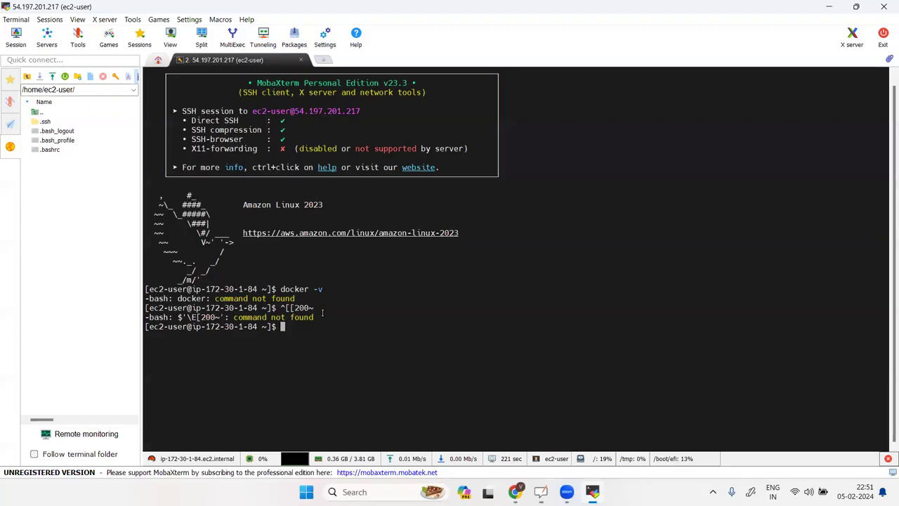
# - Paste the five commands, sudo yum update -y through exit, confirming the paste preview
pyautogui.rightClick(381, 349)
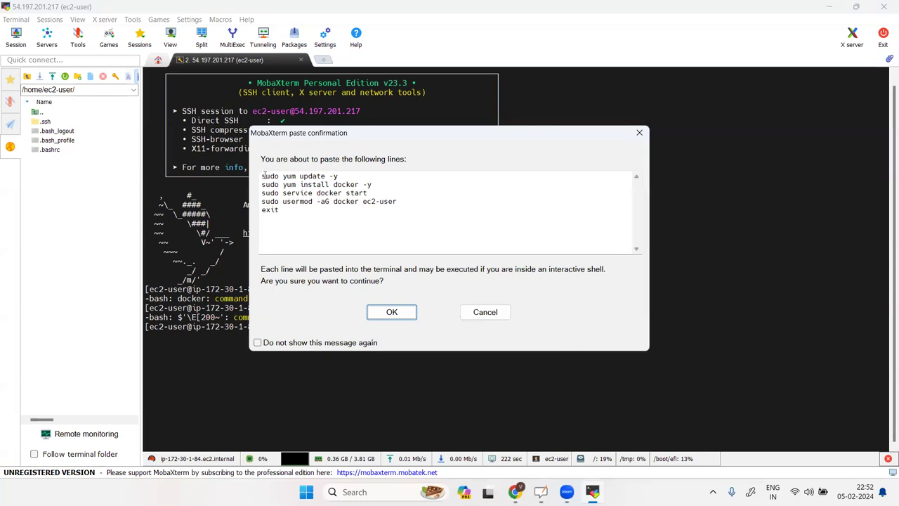
pyautogui.moveTo(279, 211); pyautogui.dragTo(257, 218)
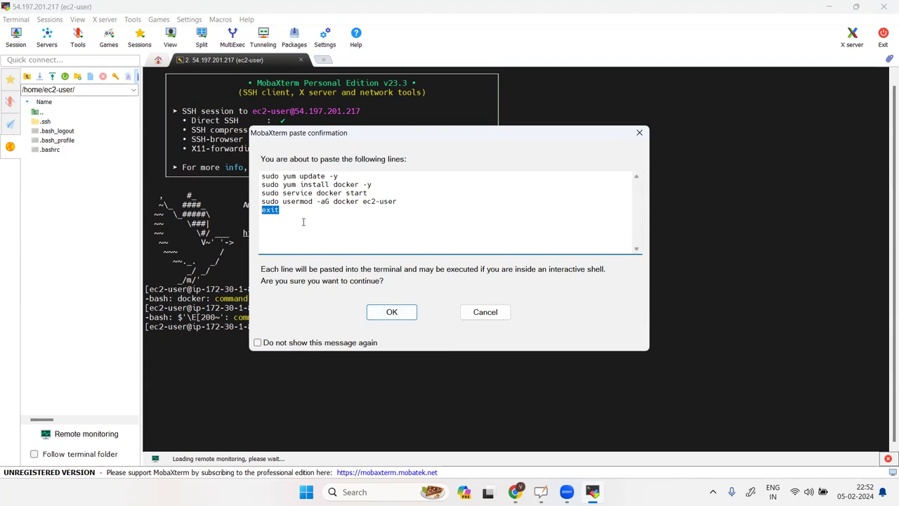
pyautogui.click(387, 311)
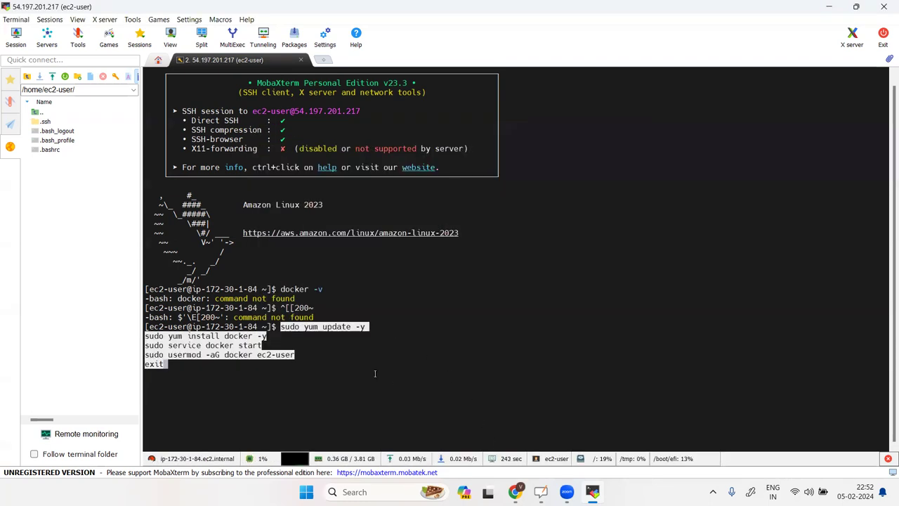
# - Look over the Chrome tabs, then return to the MobaXterm session
pyautogui.moveTo(515, 491)
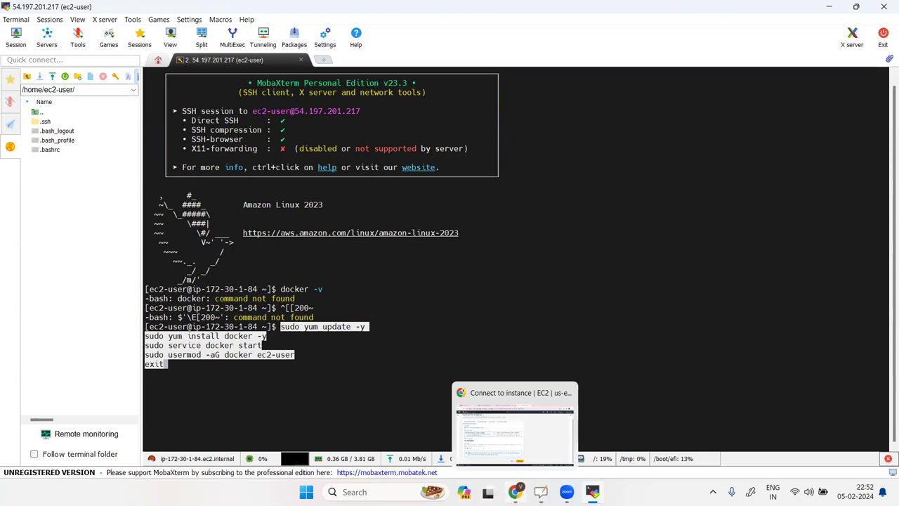
pyautogui.click(515, 429)
pyautogui.doubleClick(98, 281)
pyautogui.click(219, 12)
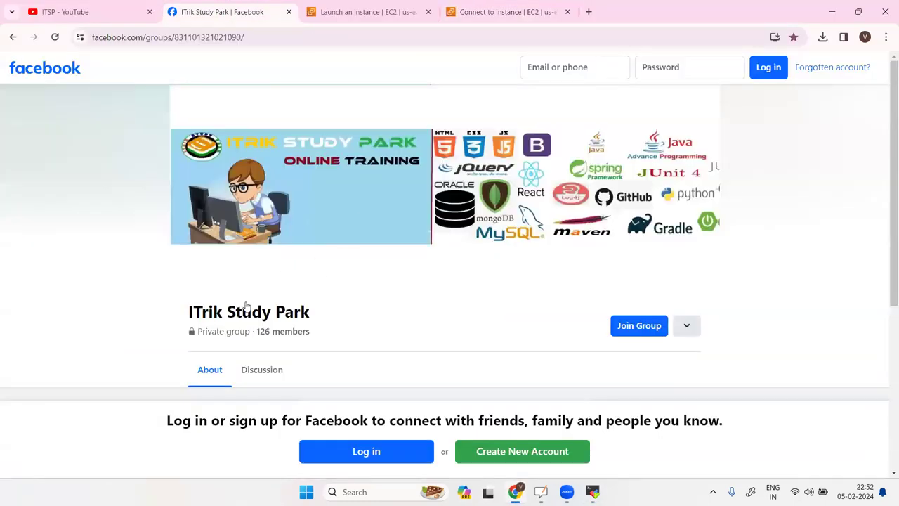
pyautogui.moveTo(179, 315); pyautogui.dragTo(379, 293)
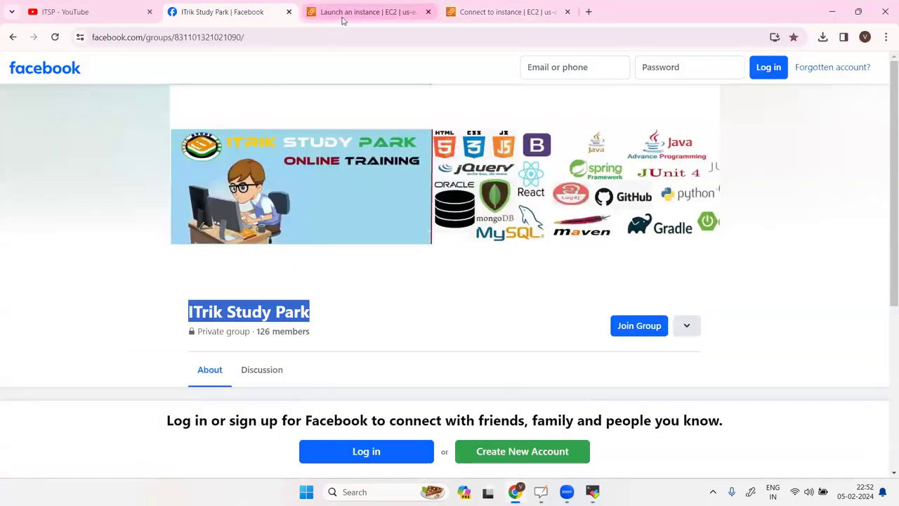
pyautogui.click(342, 19)
pyautogui.click(585, 488)
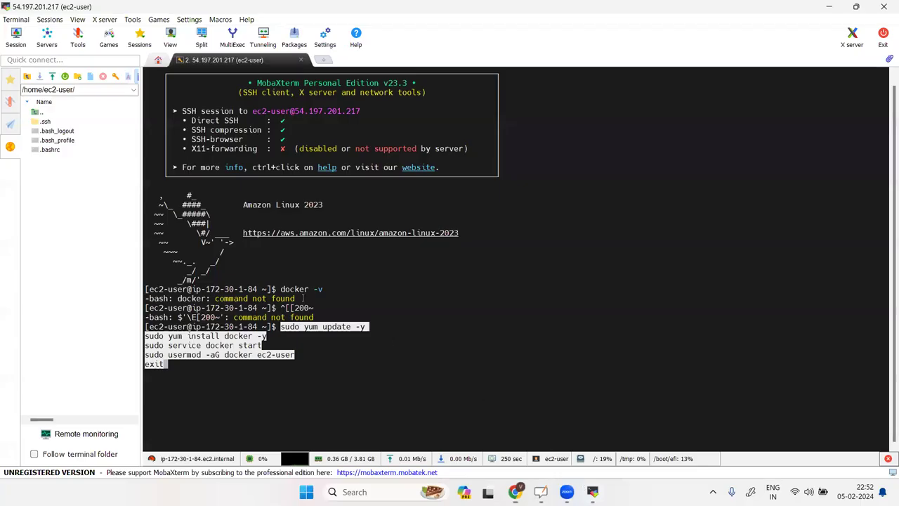
# - Run the pasted Docker install commands and highlight the exit and 'Press R to restart session' lines
pyautogui.press('Return')
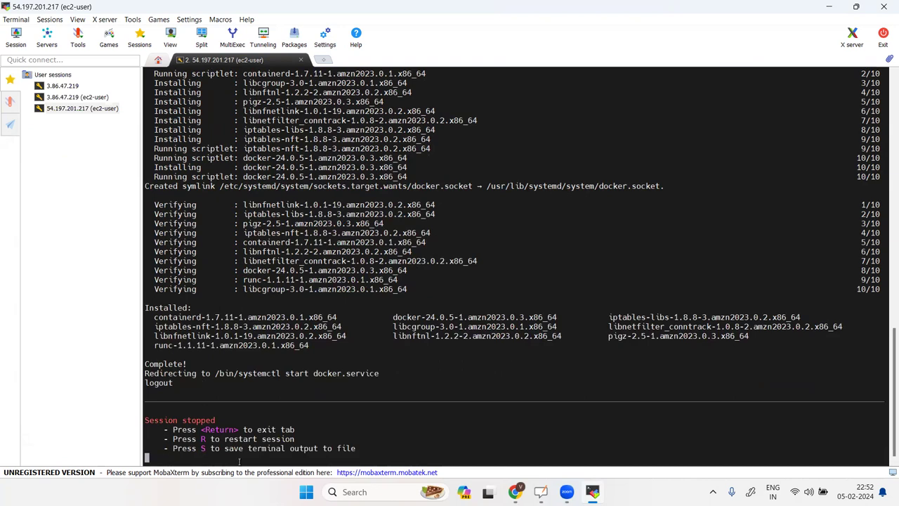
pyautogui.moveTo(168, 429); pyautogui.dragTo(319, 428)
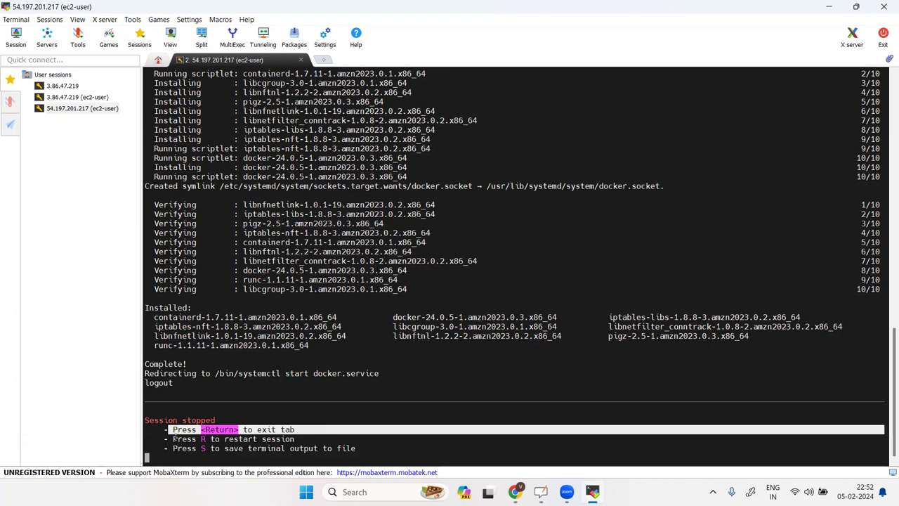
pyautogui.moveTo(174, 438); pyautogui.dragTo(205, 439)
pyautogui.moveTo(299, 439); pyautogui.dragTo(300, 440)
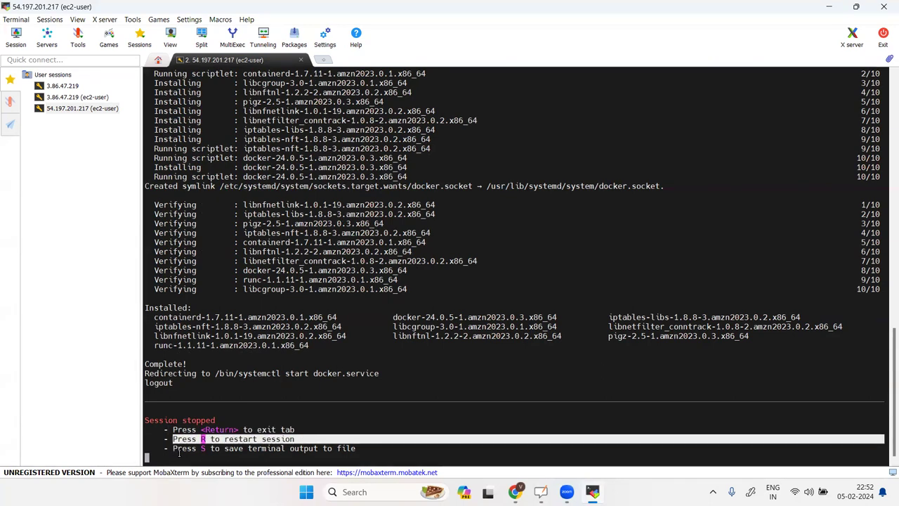
# - Restart the stopped SSH session and check the Docker version with docker -v
pyautogui.click(225, 460)
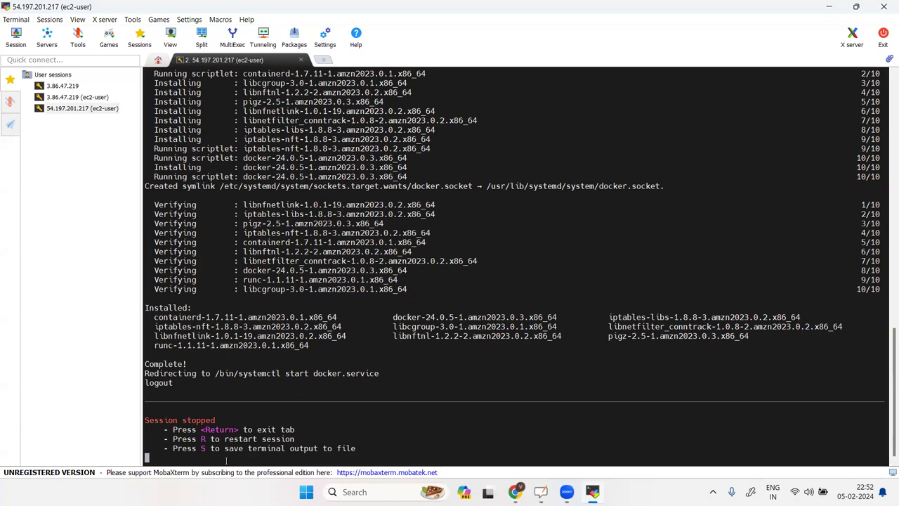
pyautogui.press('r')
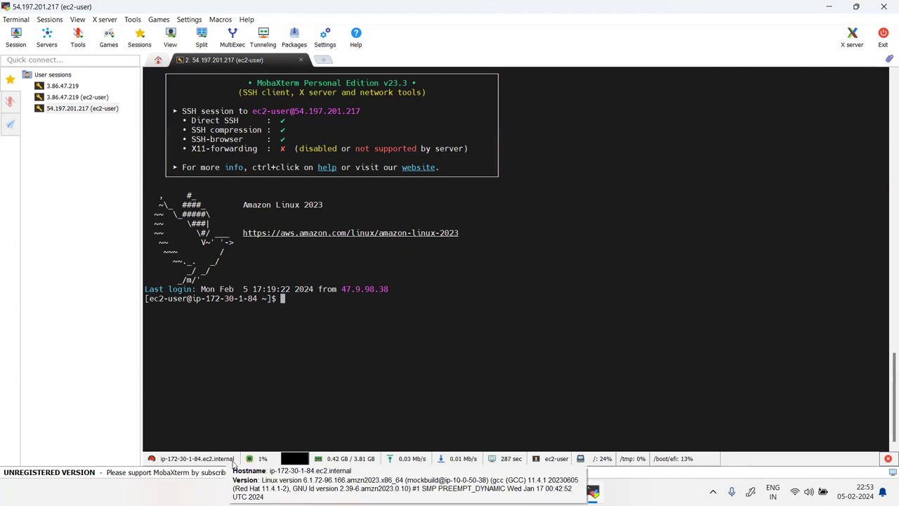
pyautogui.write('docker -v')
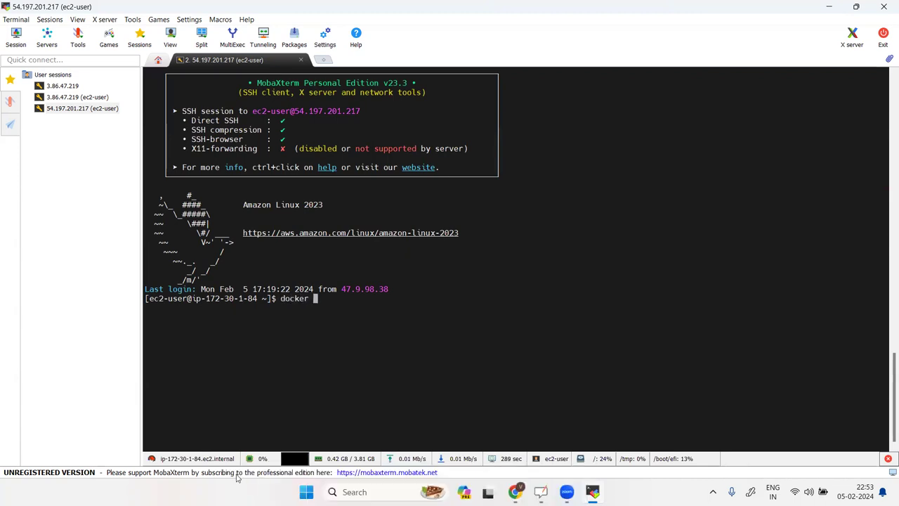
pyautogui.press('Return')
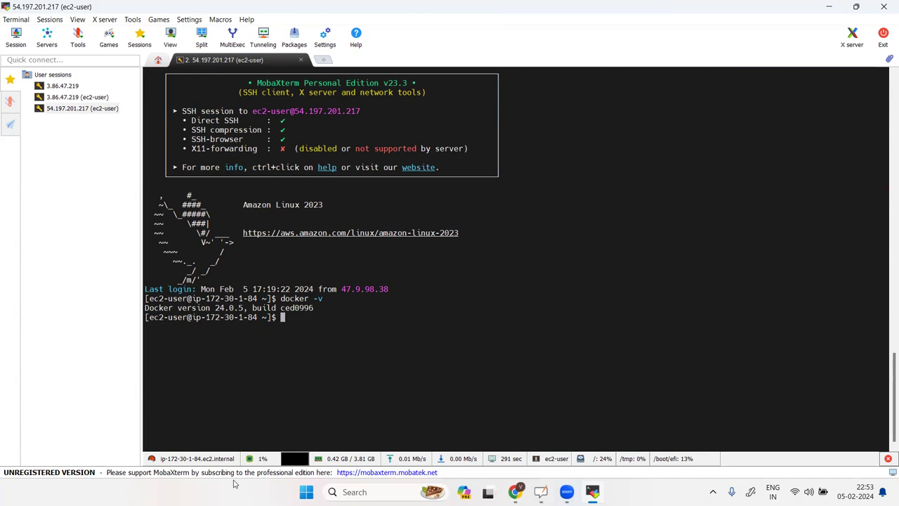
# - Try docker status and docker service to see the service subcommands
pyautogui.moveTo(323, 317)
pyautogui.mouseDown()
pyautogui.moveTo(181, 308)
pyautogui.moveTo(313, 308)
pyautogui.mouseUp()
pyautogui.click(313, 346)
pyautogui.write('s')
pyautogui.press('BackSpace')
pyautogui.write('docker servie')
pyautogui.press('BackSpace')
pyautogui.press('BackSpace')
pyautogui.press('BackSpace')
pyautogui.press('BackSpace')
pyautogui.press('BackSpace')
pyautogui.write('tatus')
pyautogui.press('Return')
pyautogui.write('docker service')
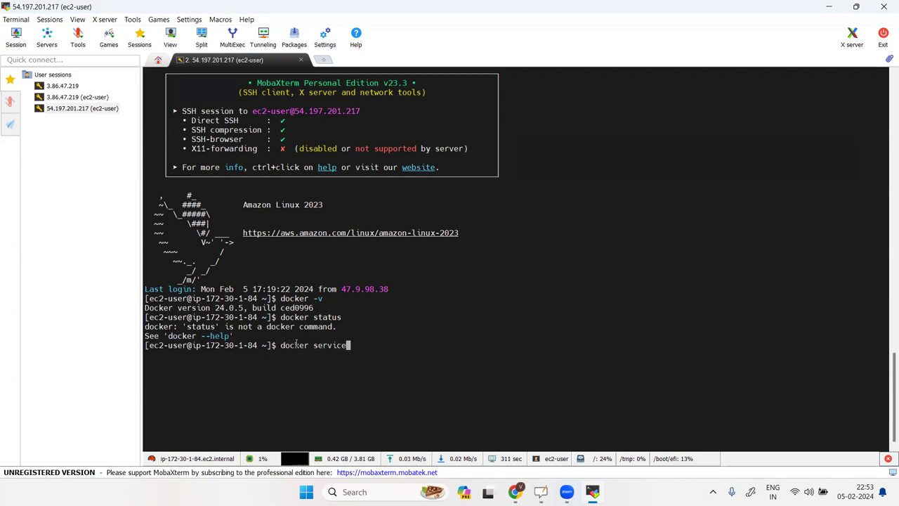
pyautogui.press('Return')
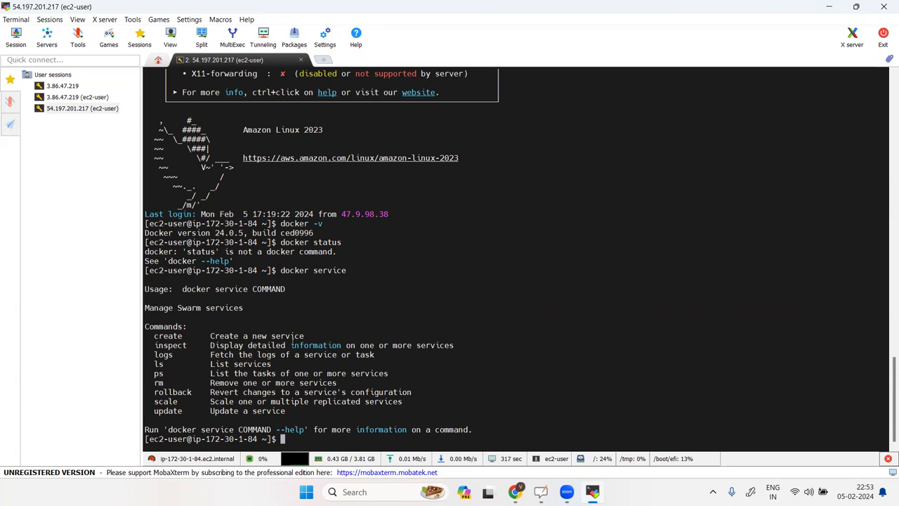
# - Rerun the docker service command prefixed with sudo
pyautogui.press('Up')
pyautogui.press('Left')
pyautogui.press('Left')
pyautogui.press('Left')
pyautogui.press('Left')
pyautogui.press('Left')
pyautogui.press('Home')
pyautogui.write('sudo')
pyautogui.press('Return')
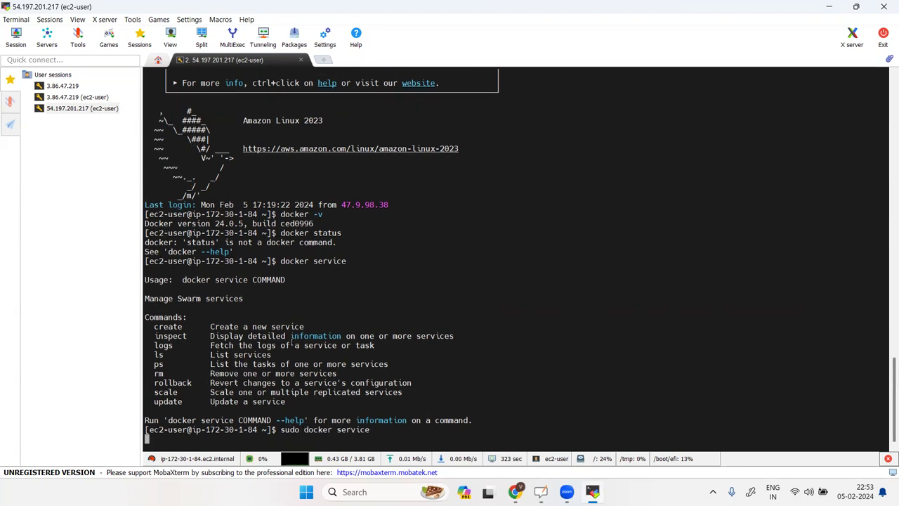
# - List Docker images and running containers with sudo docker images and sudo docker ps
pyautogui.press('Up')
pyautogui.press('BackSpace')
pyautogui.press('BackSpace')
pyautogui.press('BackSpace')
pyautogui.press('BackSpace')
pyautogui.press('BackSpace')
pyautogui.press('BackSpace')
pyautogui.press('BackSpace')
pyautogui.press('BackSpace')
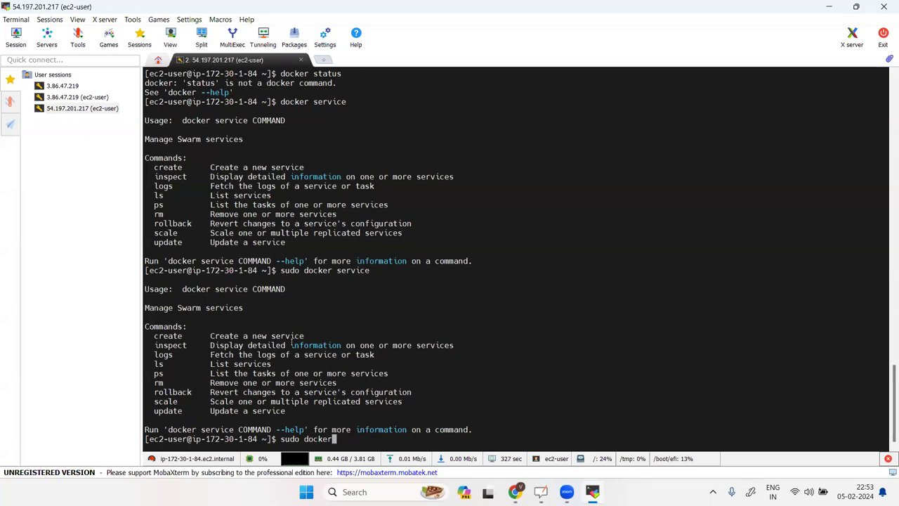
pyautogui.write('images')
pyautogui.press('Return')
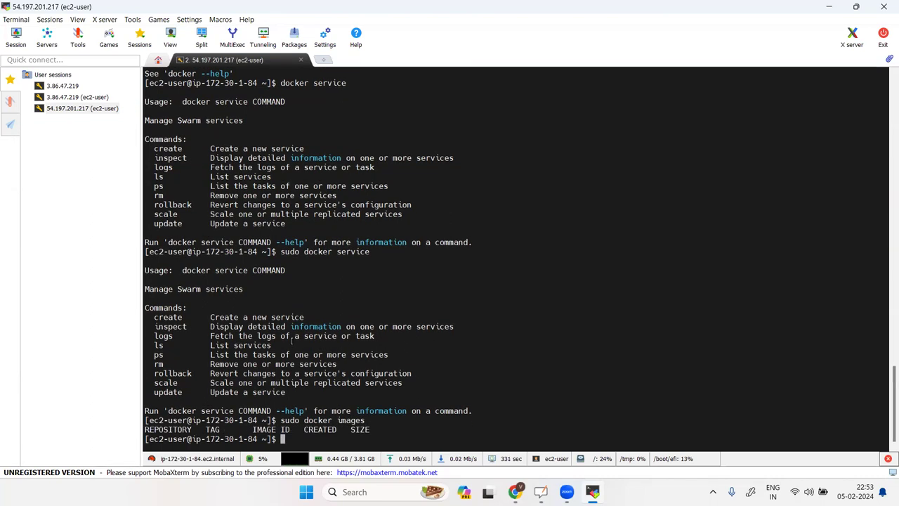
pyautogui.write('sudo docker ps')
pyautogui.press('Return')
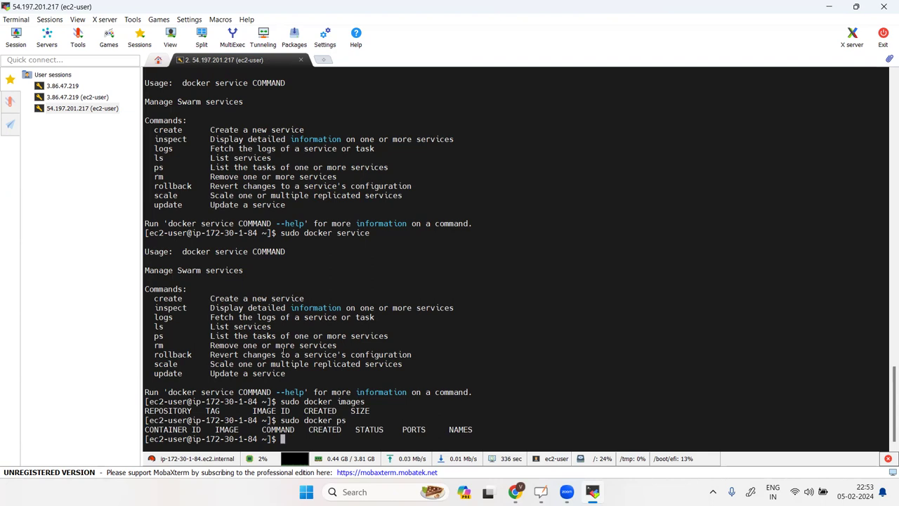
pyautogui.hotkey('alt', 'Tab')
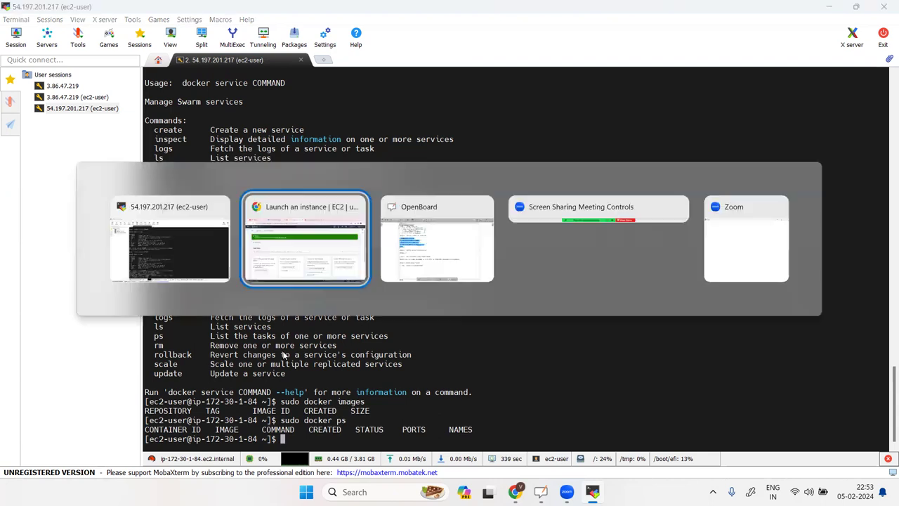
# - In the OpenBoard notes, mark the Step-2 heading and bracket the Step-3 verification lines in green
pyautogui.hotkey('alt', 'Tab')
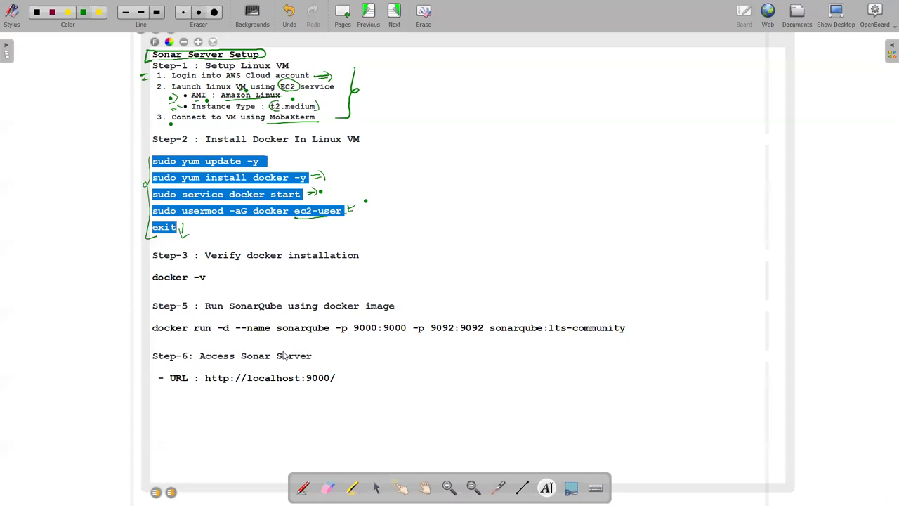
pyautogui.click(331, 171)
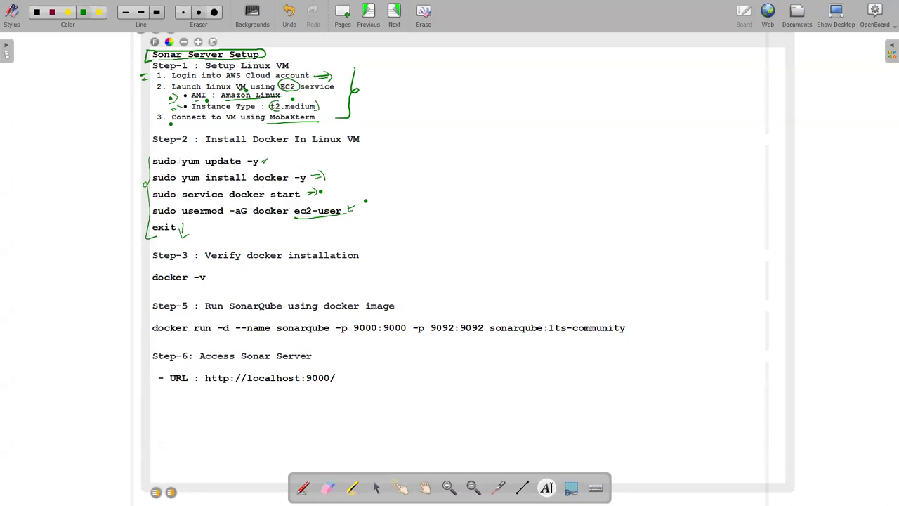
pyautogui.hotkey('ctrl', 'i')
pyautogui.moveTo(365, 137); pyautogui.dragTo(371, 137)
pyautogui.moveTo(365, 141); pyautogui.dragTo(371, 140)
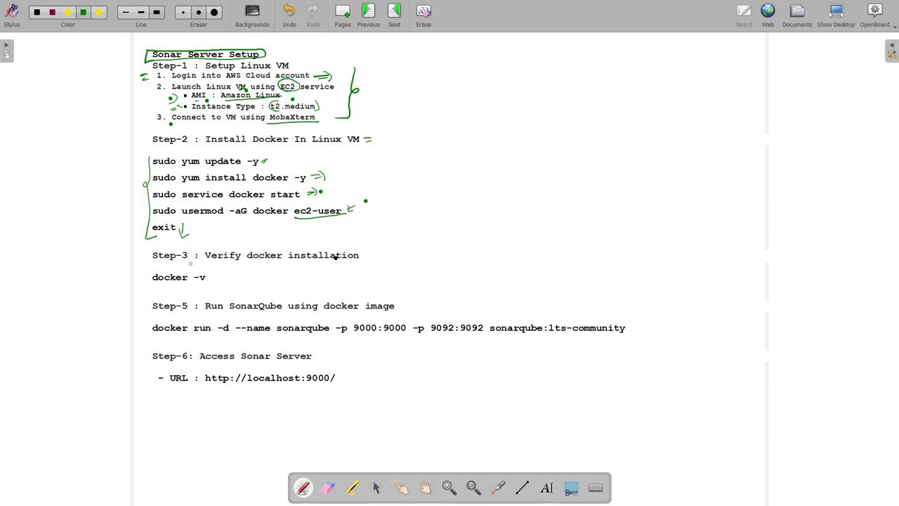
pyautogui.moveTo(148, 249)
pyautogui.mouseDown()
pyautogui.moveTo(153, 295)
pyautogui.moveTo(166, 299)
pyautogui.mouseUp()
# - Mark docker run, sonarqube, port 9000 and sonarqube:lts-community in the Step-5 command, plus the Access heading
pyautogui.moveTo(402, 303); pyautogui.dragTo(412, 307)
pyautogui.moveTo(153, 337)
pyautogui.mouseDown()
pyautogui.moveTo(219, 334)
pyautogui.moveTo(163, 319)
pyautogui.moveTo(149, 337)
pyautogui.mouseUp()
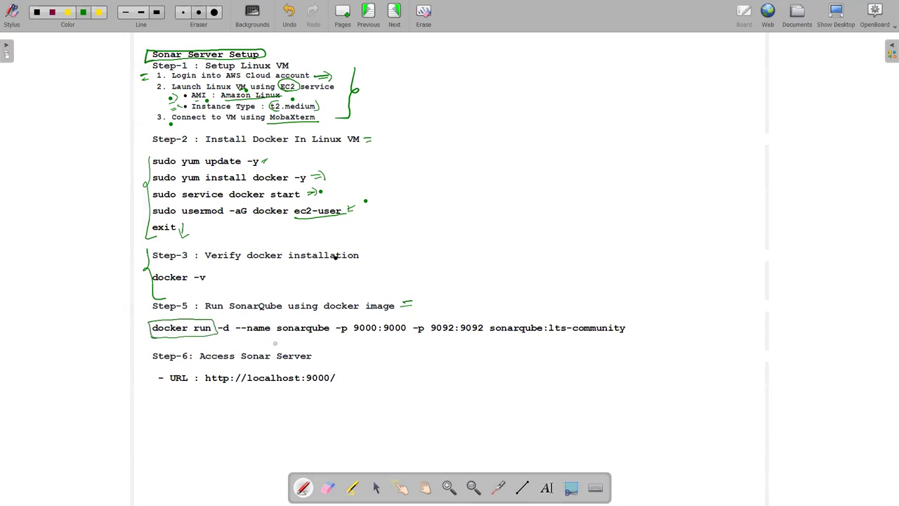
pyautogui.moveTo(274, 336)
pyautogui.mouseDown()
pyautogui.moveTo(330, 332)
pyautogui.moveTo(307, 321)
pyautogui.moveTo(281, 323)
pyautogui.mouseUp()
pyautogui.moveTo(376, 330)
pyautogui.mouseDown()
pyautogui.moveTo(361, 317)
pyautogui.moveTo(351, 333)
pyautogui.moveTo(382, 326)
pyautogui.moveTo(401, 337)
pyautogui.moveTo(407, 319)
pyautogui.moveTo(394, 317)
pyautogui.moveTo(405, 317)
pyautogui.mouseUp()
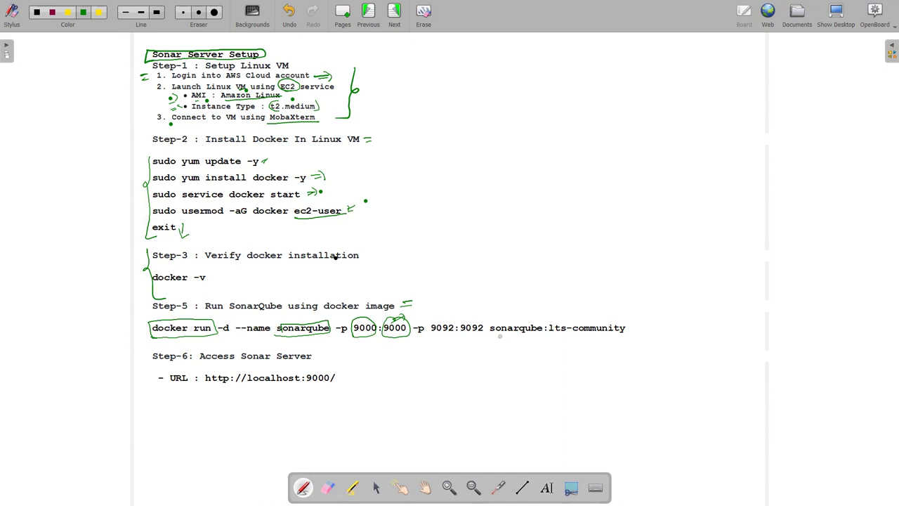
pyautogui.moveTo(492, 336)
pyautogui.mouseDown()
pyautogui.moveTo(627, 331)
pyautogui.moveTo(606, 317)
pyautogui.moveTo(525, 315)
pyautogui.moveTo(489, 325)
pyautogui.mouseUp()
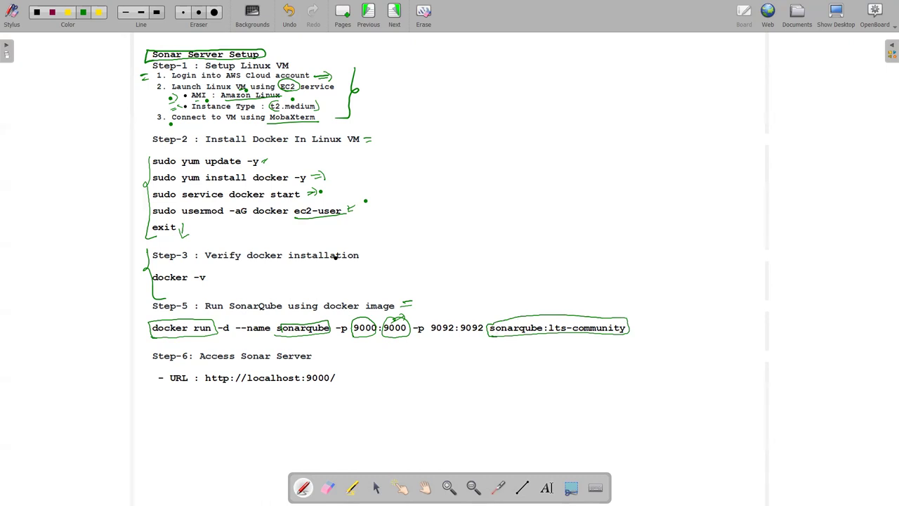
pyautogui.moveTo(285, 362); pyautogui.dragTo(291, 364)
# - Select the full docker run command line with the text-selection tool
pyautogui.click(446, 310)
pyautogui.click(547, 487)
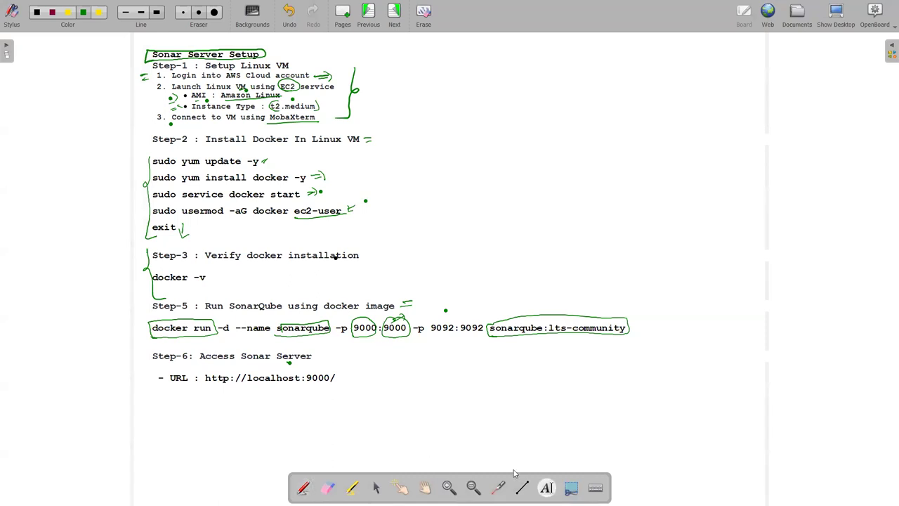
pyautogui.click(185, 318)
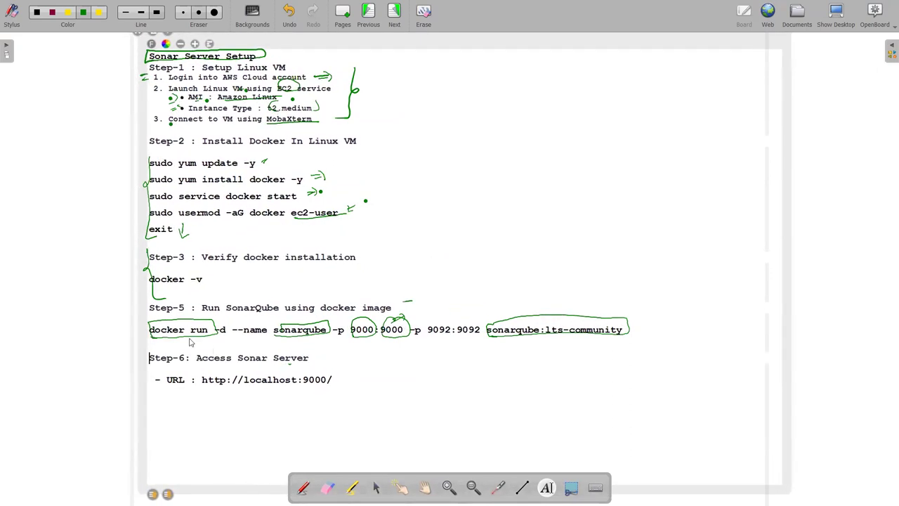
pyautogui.moveTo(153, 333); pyautogui.dragTo(149, 331)
pyautogui.moveTo(187, 336); pyautogui.dragTo(624, 331)
pyautogui.hotkey('ctrl', 'c')
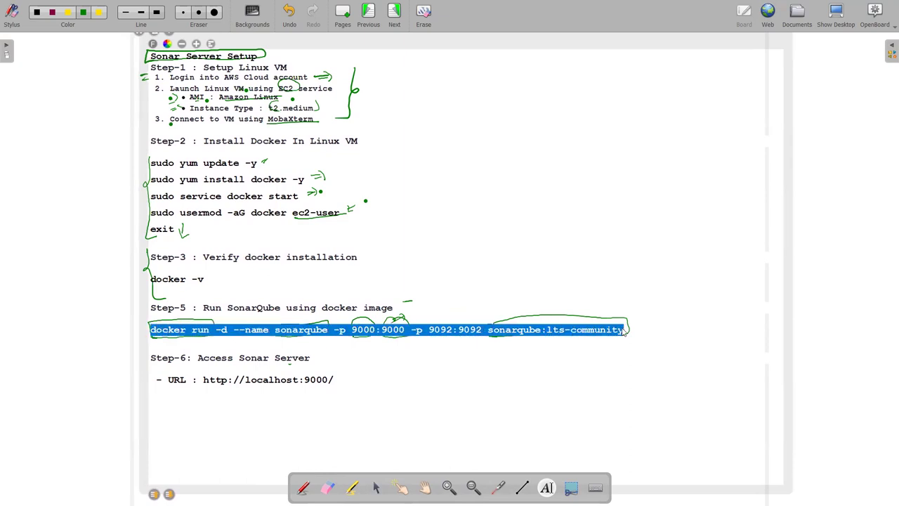
# - Paste and run the docker run command to start the sonarqube:lts-community container
pyautogui.hotkey('alt', 'Tab')
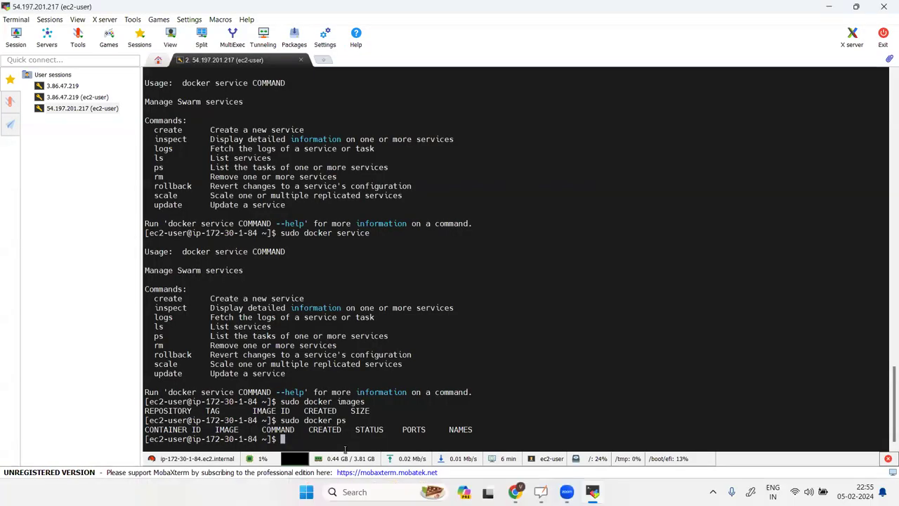
pyautogui.rightClick(345, 449)
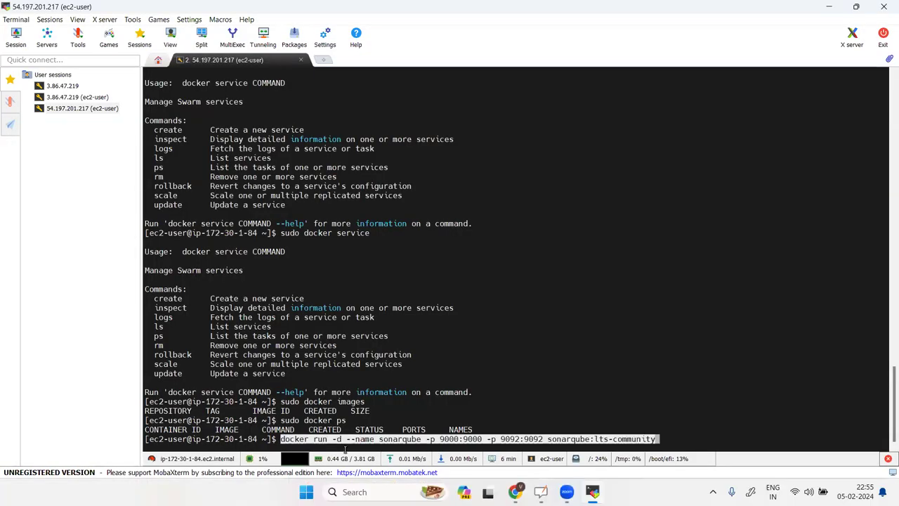
pyautogui.press('Return')
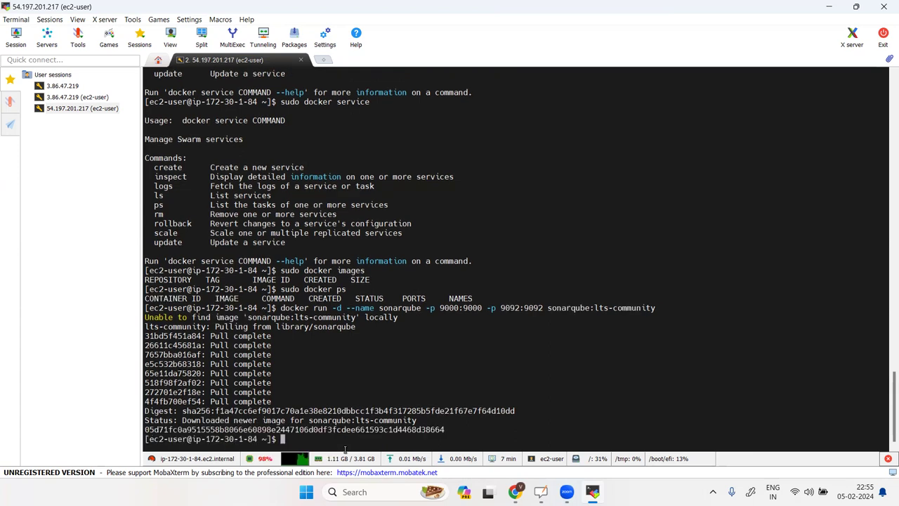
# - Confirm with docker ps that the sonarqube container maps port 9000
pyautogui.write('docker ps')
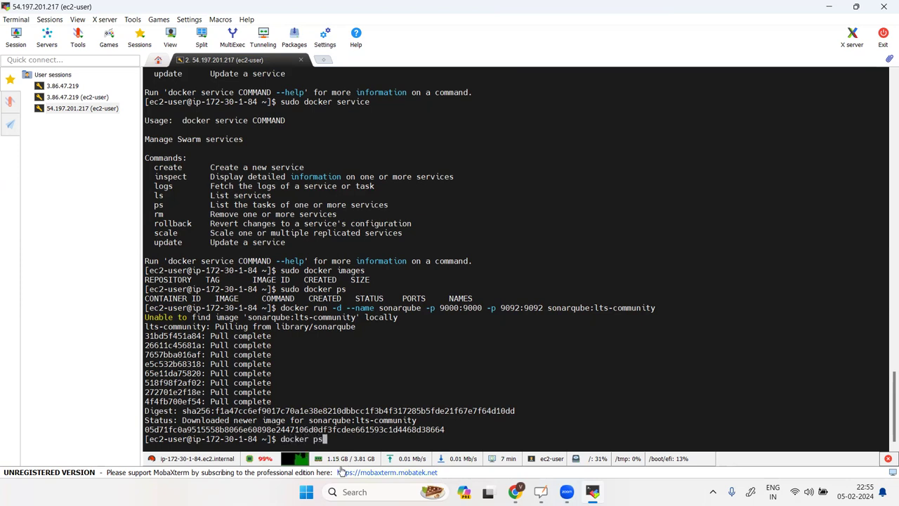
pyautogui.press('Return')
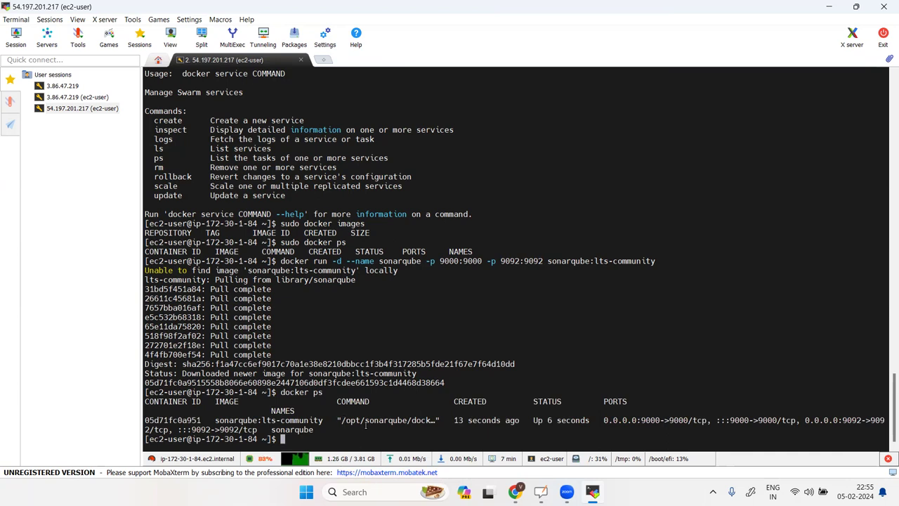
pyautogui.moveTo(725, 420); pyautogui.dragTo(756, 420)
pyautogui.click(743, 430)
pyautogui.click(515, 492)
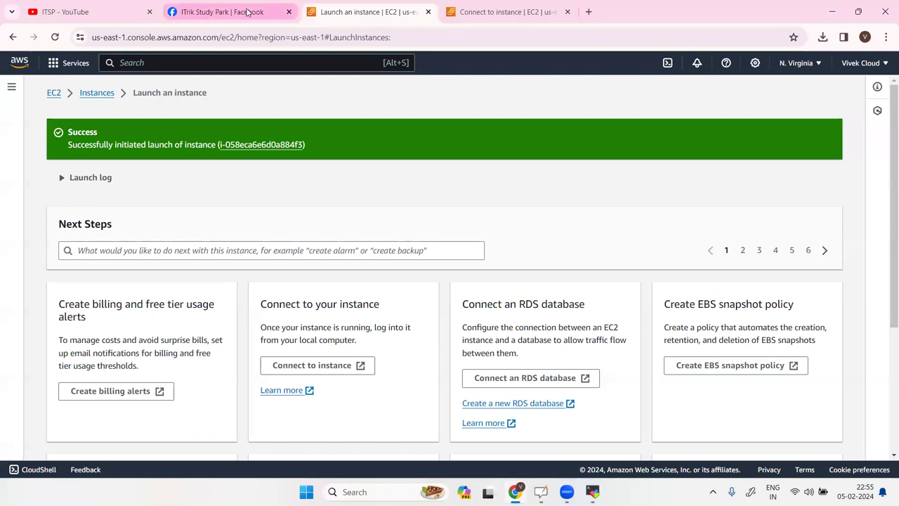
# - Replace the Connect to instance tab's address with localhost:9000 and load it
pyautogui.click(506, 12)
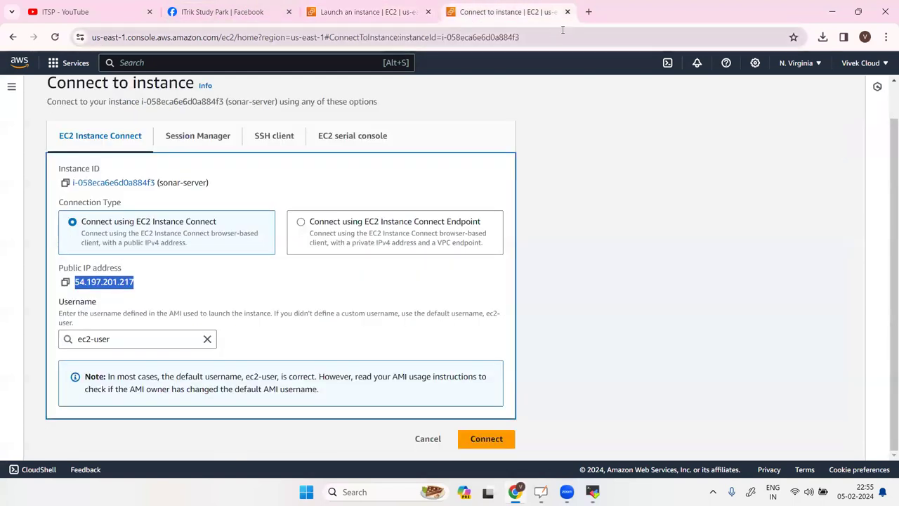
pyautogui.click(276, 37)
pyautogui.press('BackSpace')
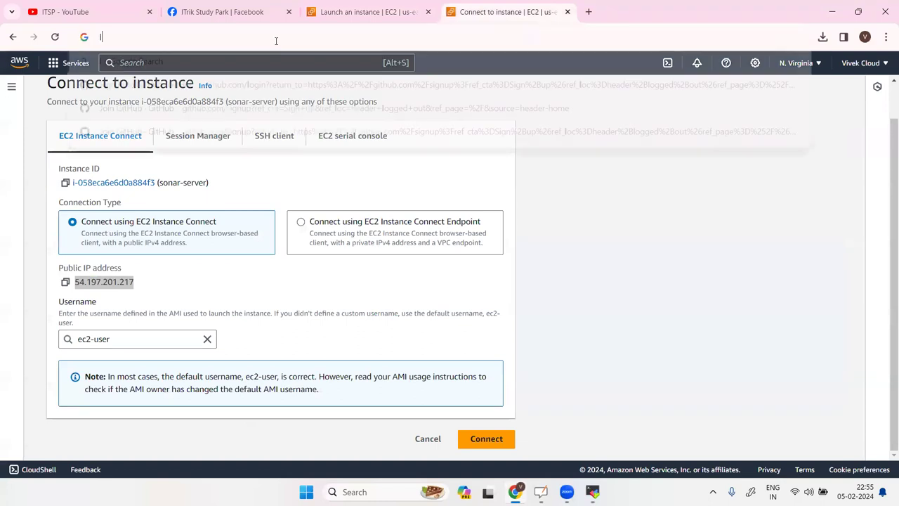
pyautogui.write('locka')
pyautogui.press('BackSpace')
pyautogui.press('BackSpace')
pyautogui.write('a')
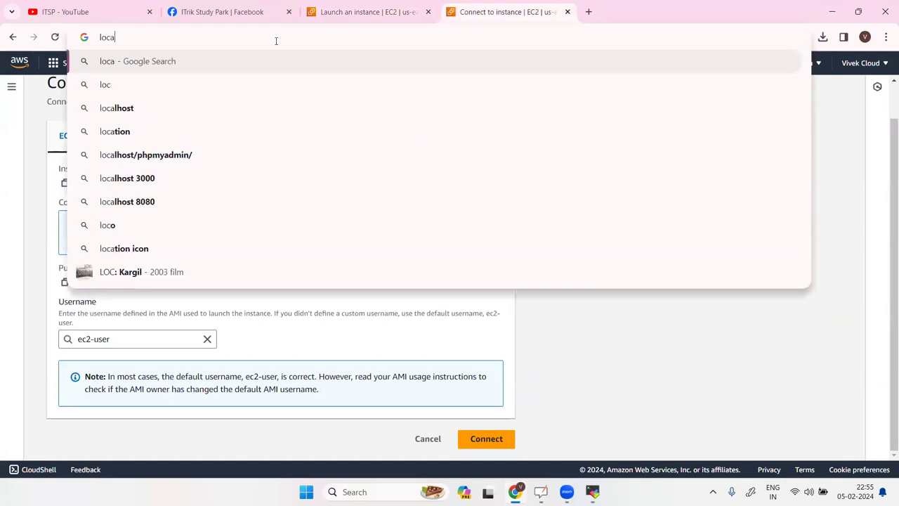
pyautogui.press('Down')
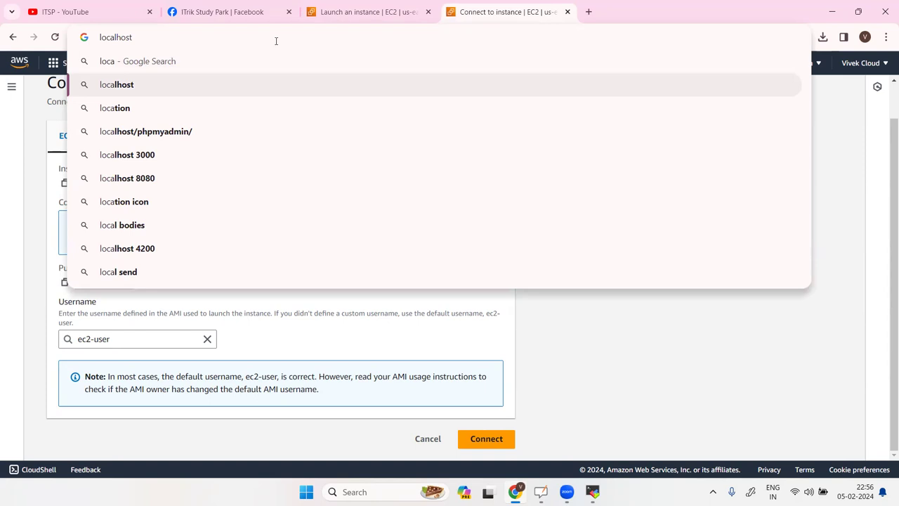
pyautogui.write(':909')
pyautogui.press('BackSpace')
pyautogui.press('BackSpace')
pyautogui.write('000')
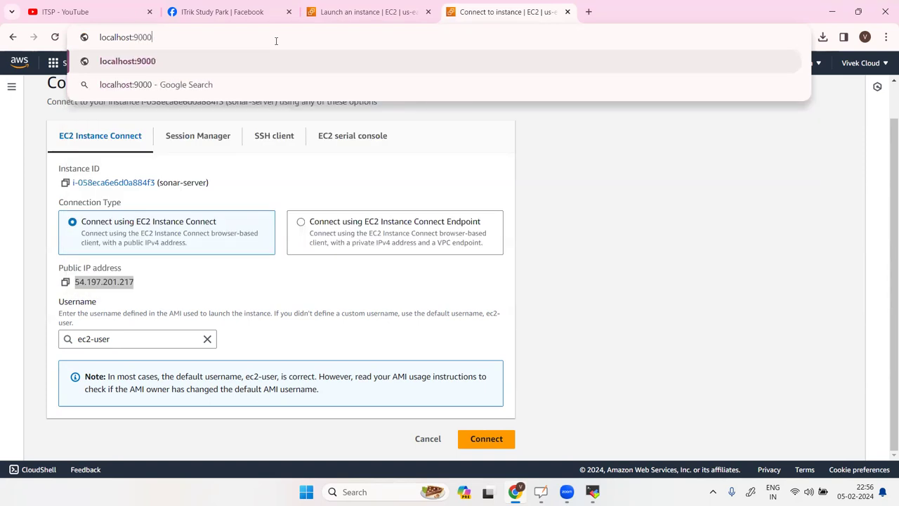
pyautogui.press('Return')
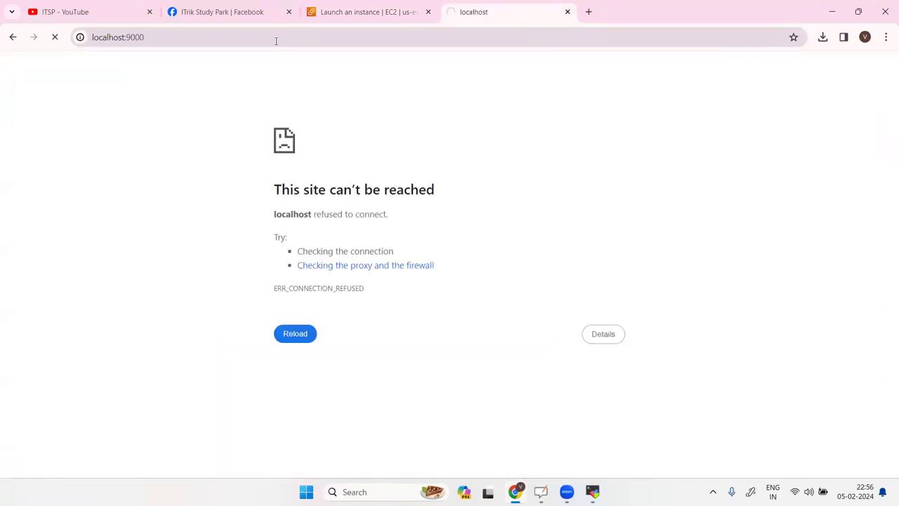
pyautogui.hotkey('alt', 'Tab')
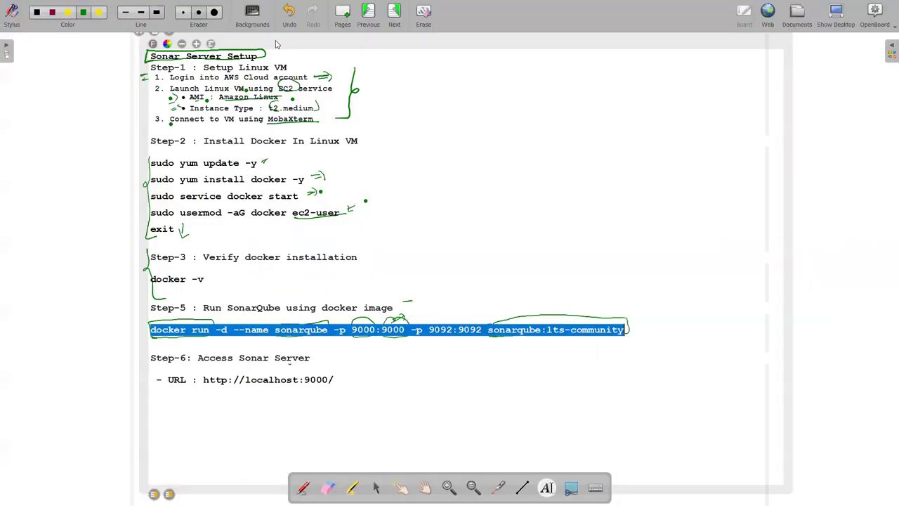
pyautogui.hotkey('alt', 'Tab')
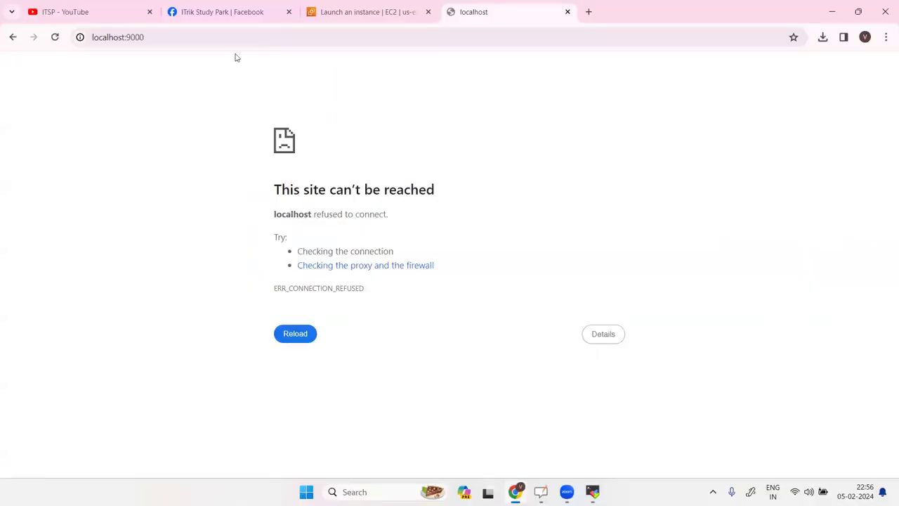
pyautogui.click(167, 37)
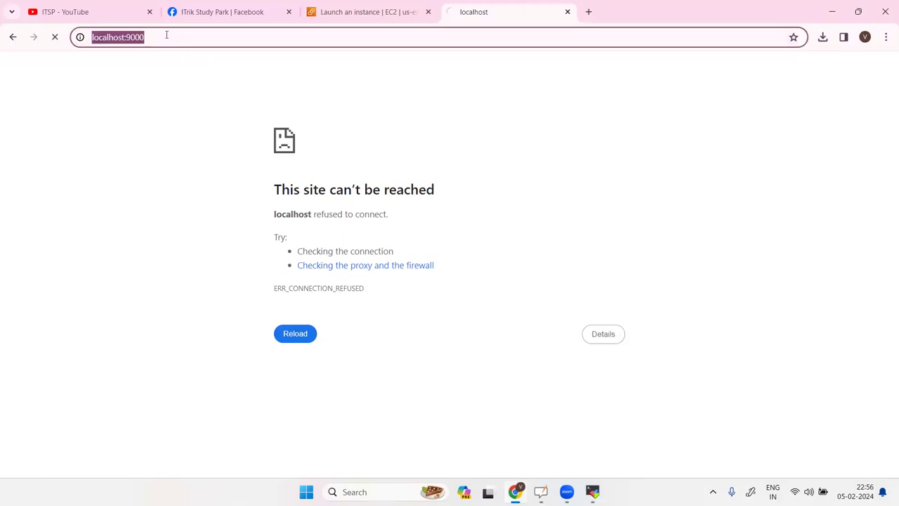
pyautogui.click(166, 34)
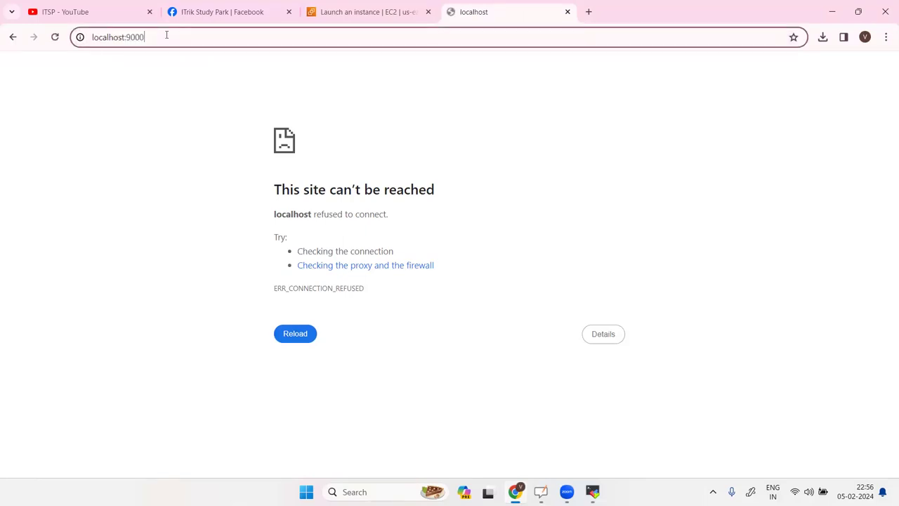
pyautogui.hotkey('alt', 'Tab')
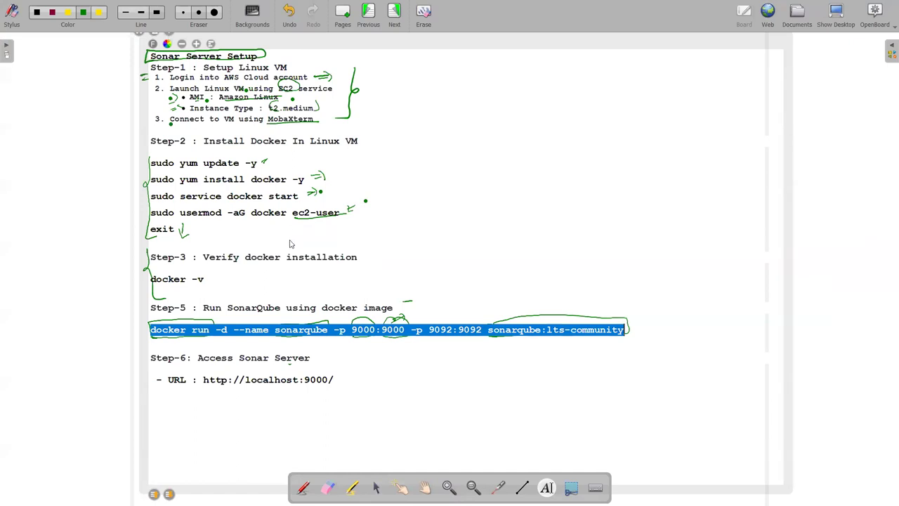
pyautogui.hotkey('alt', 'Tab')
pyautogui.doubleClick(108, 39)
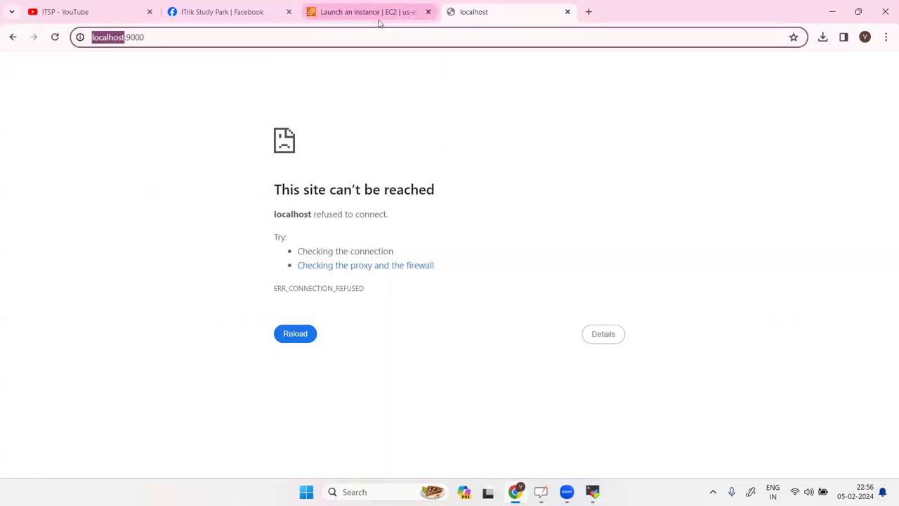
# - Retry localhost:9000, then copy the instance's public IP from the Connect to instance page
pyautogui.click(13, 39)
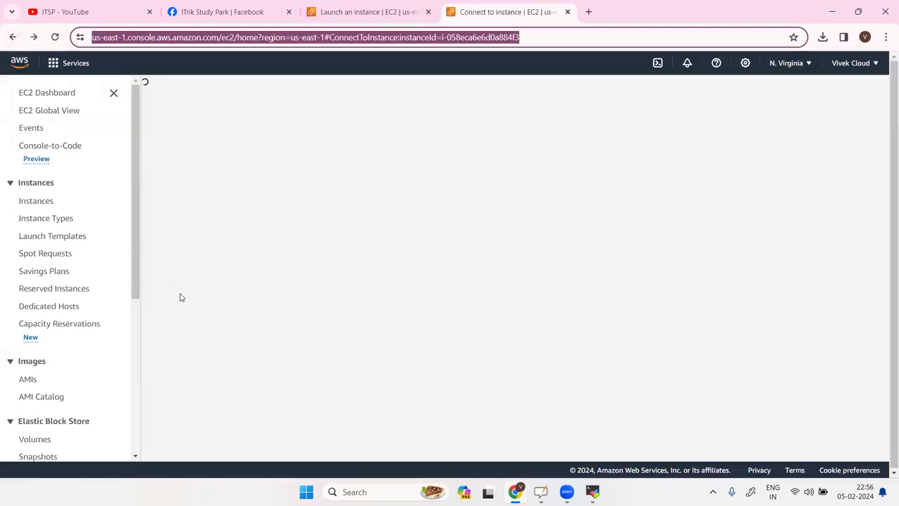
pyautogui.click(369, 20)
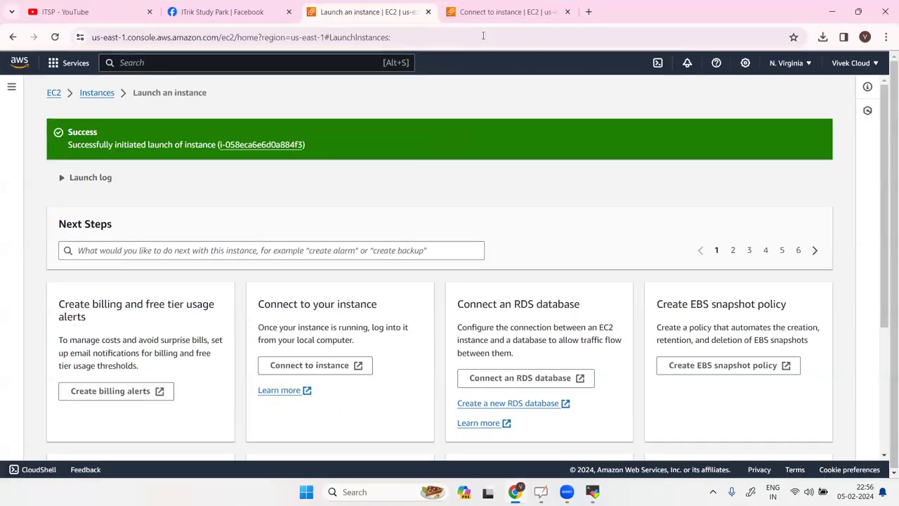
pyautogui.click(485, 12)
pyautogui.scroll(-1, 210, 271)
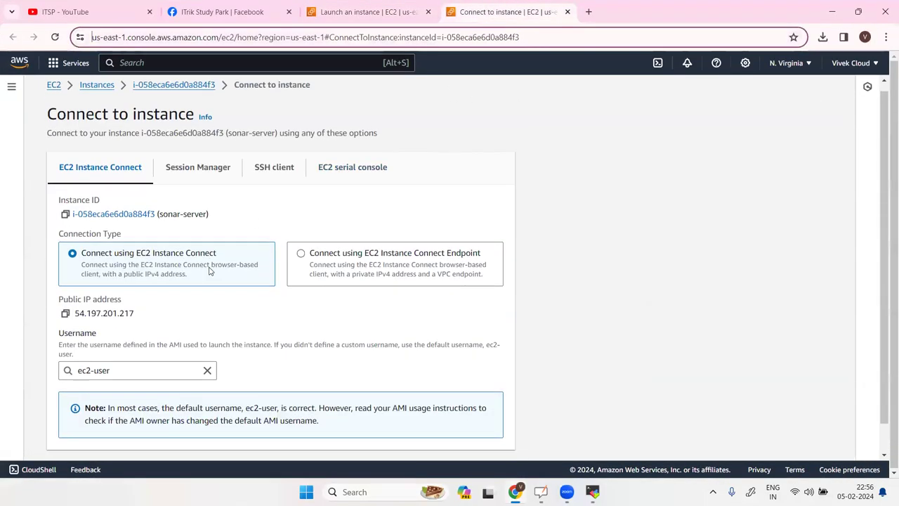
pyautogui.scroll(-1, 209, 270)
pyautogui.click(65, 282)
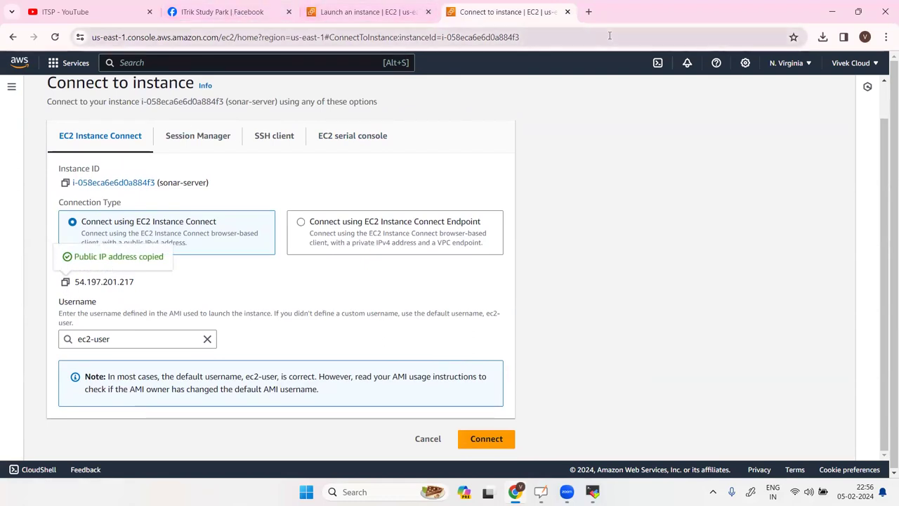
# - Load 54.197.201.217:9000 in a new tab and refresh after it times out
pyautogui.click(589, 12)
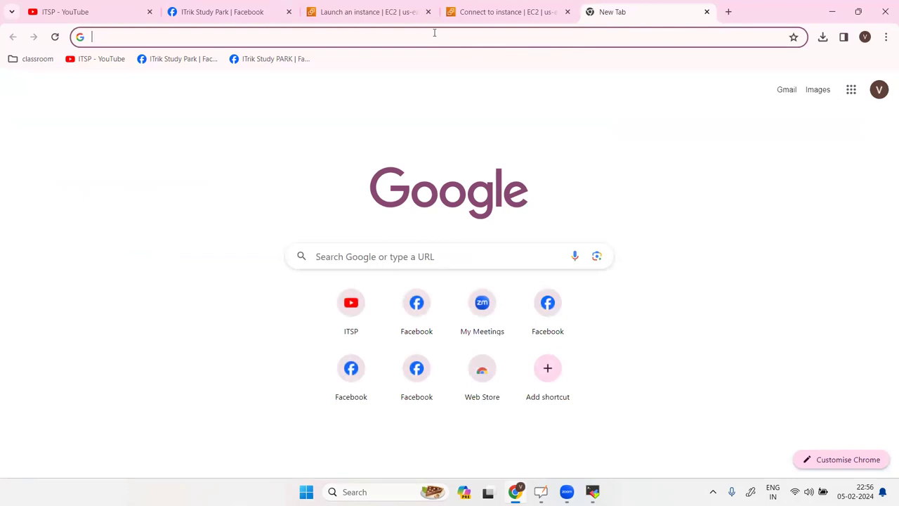
pyautogui.hotkey('ctrl', 'v')
pyautogui.write(':80')
pyautogui.press('BackSpace')
pyautogui.press('BackSpace')
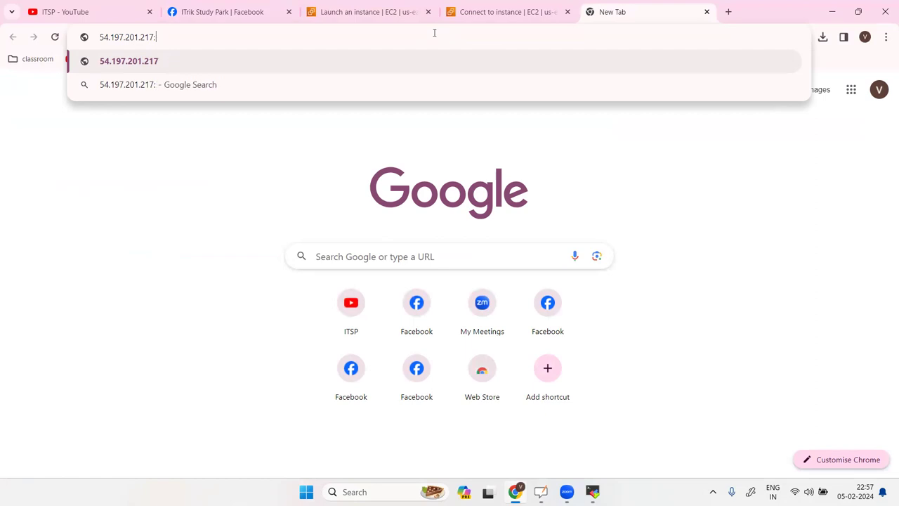
pyautogui.write('9000')
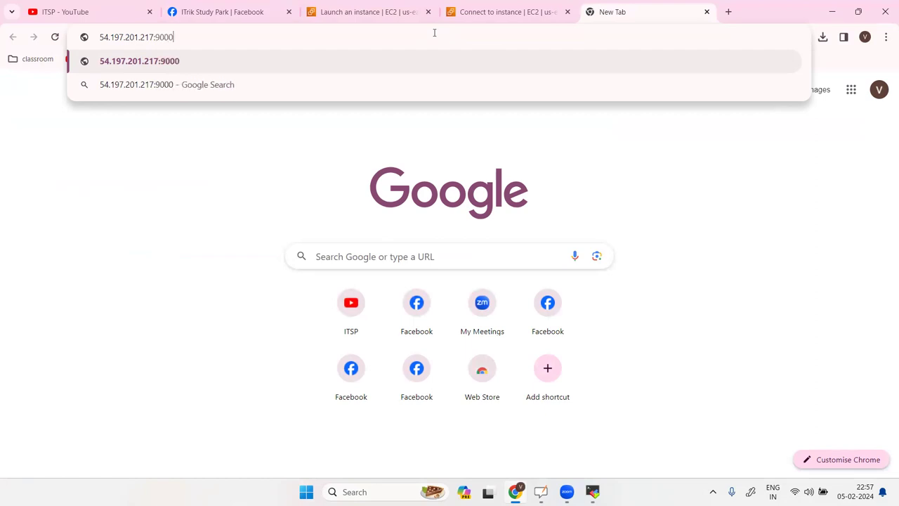
pyautogui.press('Return')
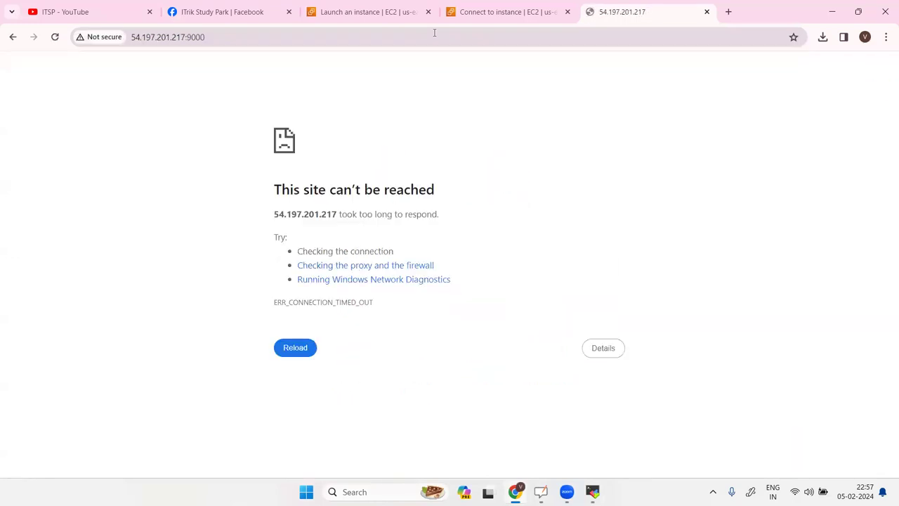
pyautogui.press('F5')
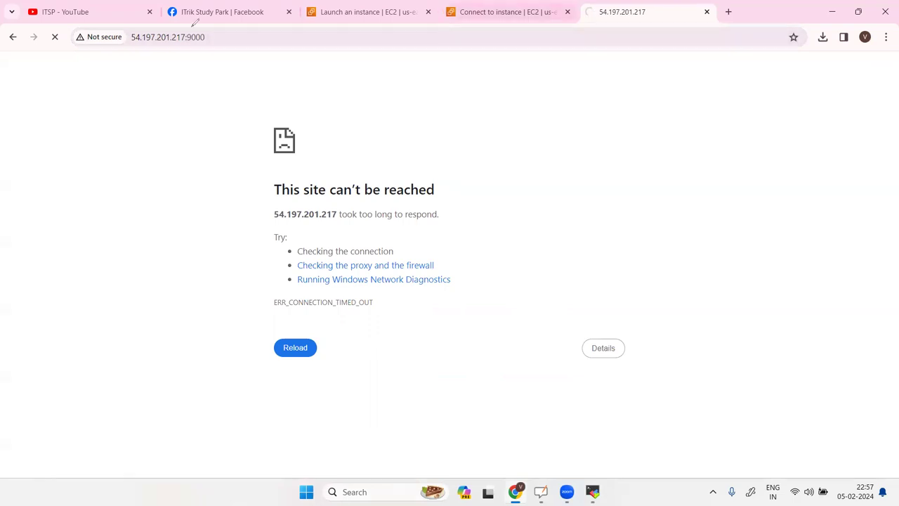
pyautogui.moveTo(195, 28); pyautogui.dragTo(198, 67)
pyautogui.moveTo(190, 58); pyautogui.dragTo(205, 59)
pyautogui.moveTo(194, 97)
pyautogui.mouseDown()
pyautogui.moveTo(196, 111)
pyautogui.moveTo(222, 88)
pyautogui.moveTo(253, 81)
pyautogui.moveTo(227, 109)
pyautogui.moveTo(247, 106)
pyautogui.mouseUp()
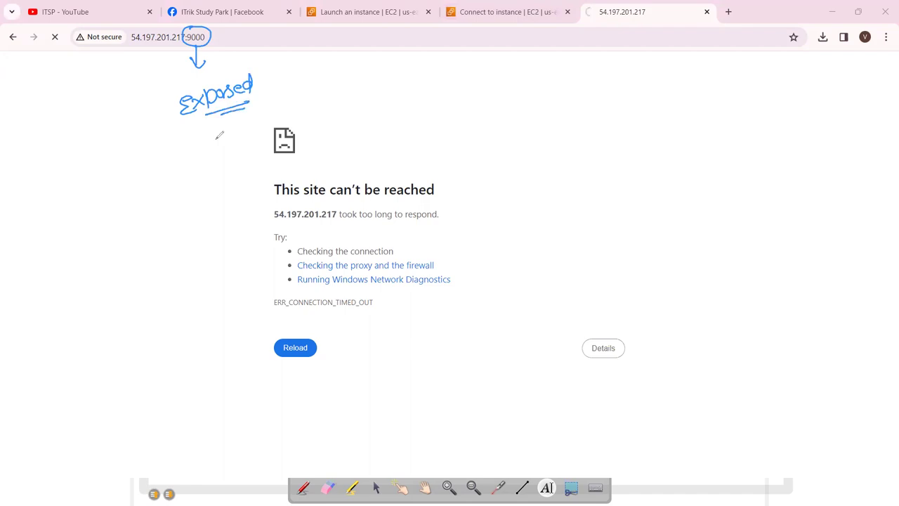
pyautogui.moveTo(154, 181)
pyautogui.mouseDown()
pyautogui.moveTo(176, 159)
pyautogui.moveTo(181, 173)
pyautogui.moveTo(161, 229)
pyautogui.moveTo(235, 184)
pyautogui.moveTo(233, 199)
pyautogui.mouseUp()
pyautogui.moveTo(172, 239)
pyautogui.mouseDown()
pyautogui.moveTo(171, 250)
pyautogui.moveTo(217, 237)
pyautogui.mouseUp()
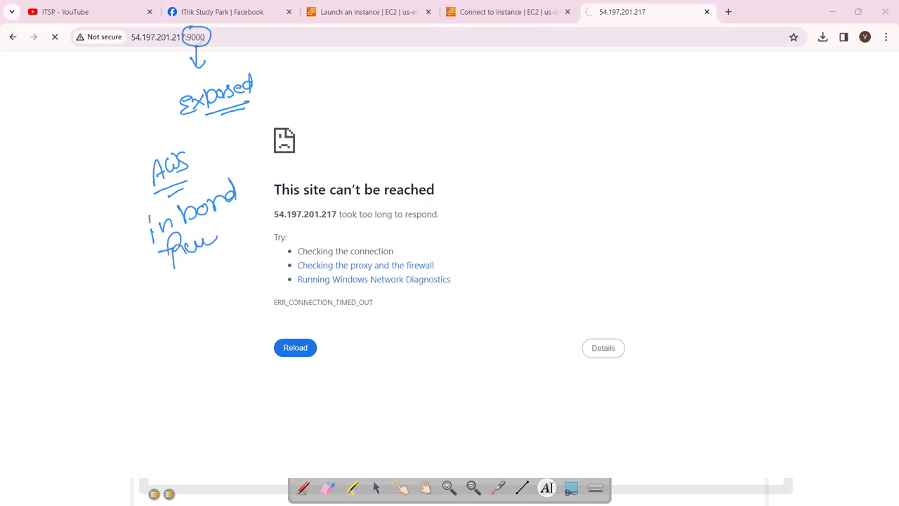
pyautogui.moveTo(211, 32)
pyautogui.mouseDown()
pyautogui.moveTo(224, 40)
pyautogui.moveTo(219, 47)
pyautogui.mouseUp()
pyautogui.moveTo(283, 56)
pyautogui.mouseDown()
pyautogui.moveTo(284, 76)
pyautogui.moveTo(291, 63)
pyautogui.mouseUp()
pyautogui.moveTo(314, 91)
pyautogui.mouseDown()
pyautogui.moveTo(320, 77)
pyautogui.moveTo(329, 90)
pyautogui.moveTo(345, 80)
pyautogui.moveTo(339, 121)
pyautogui.moveTo(369, 102)
pyautogui.moveTo(414, 121)
pyautogui.moveTo(438, 112)
pyautogui.mouseUp()
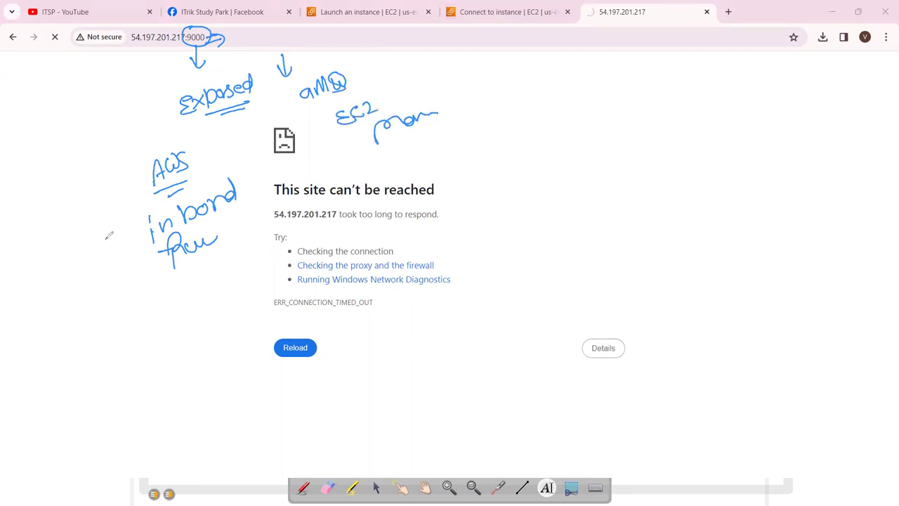
pyautogui.moveTo(153, 154)
pyautogui.mouseDown()
pyautogui.moveTo(189, 156)
pyautogui.moveTo(159, 184)
pyautogui.moveTo(232, 105)
pyautogui.moveTo(208, 31)
pyautogui.mouseUp()
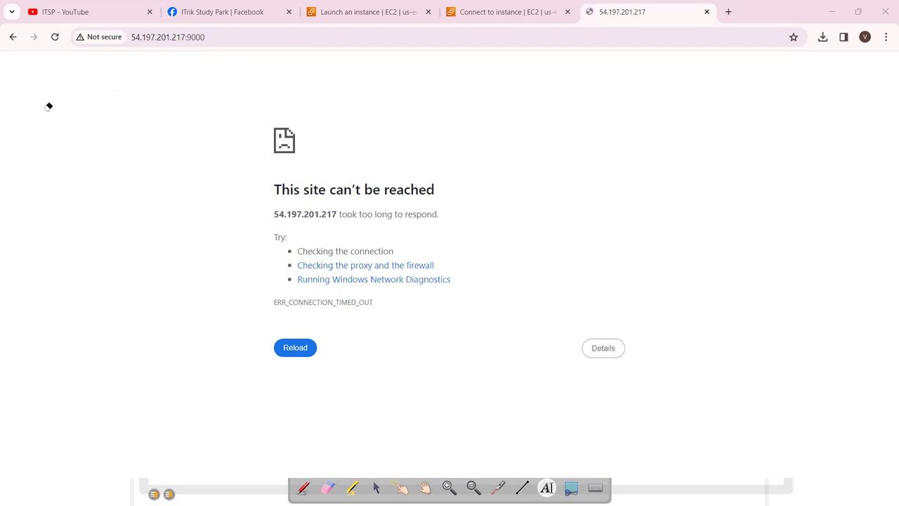
# - Select the sonar-server instance in the instance list and show its security details
pyautogui.click(372, 12)
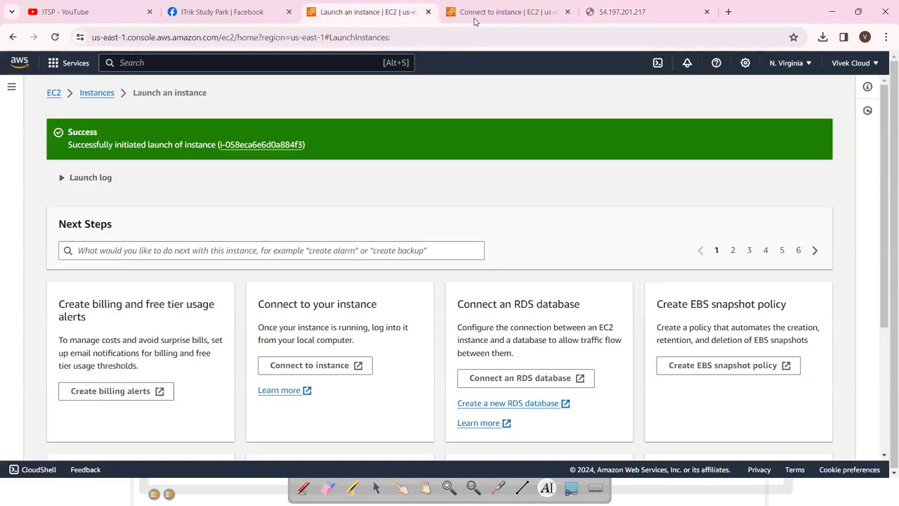
pyautogui.click(475, 19)
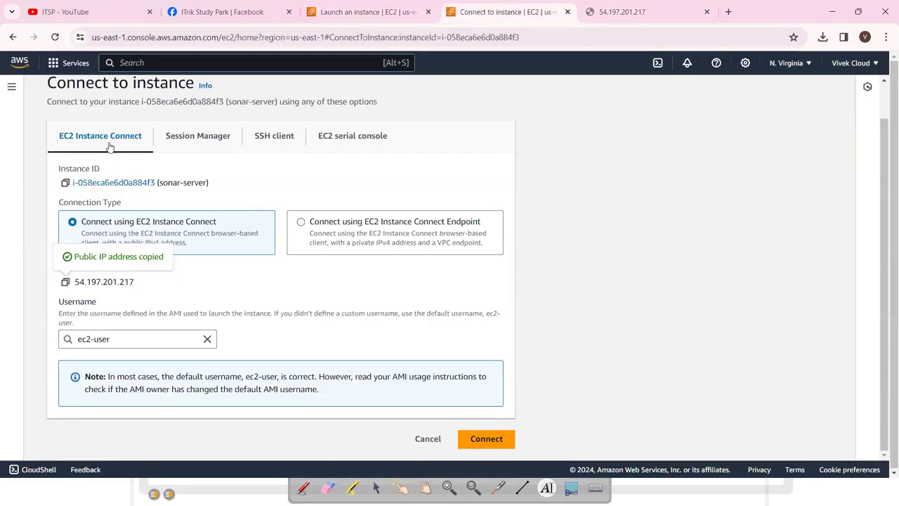
pyautogui.click(374, 14)
pyautogui.click(259, 145)
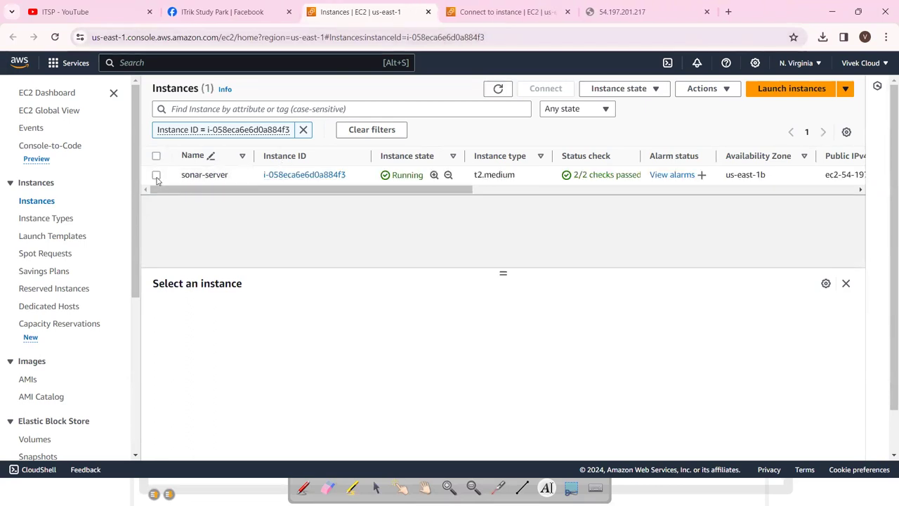
pyautogui.click(157, 177)
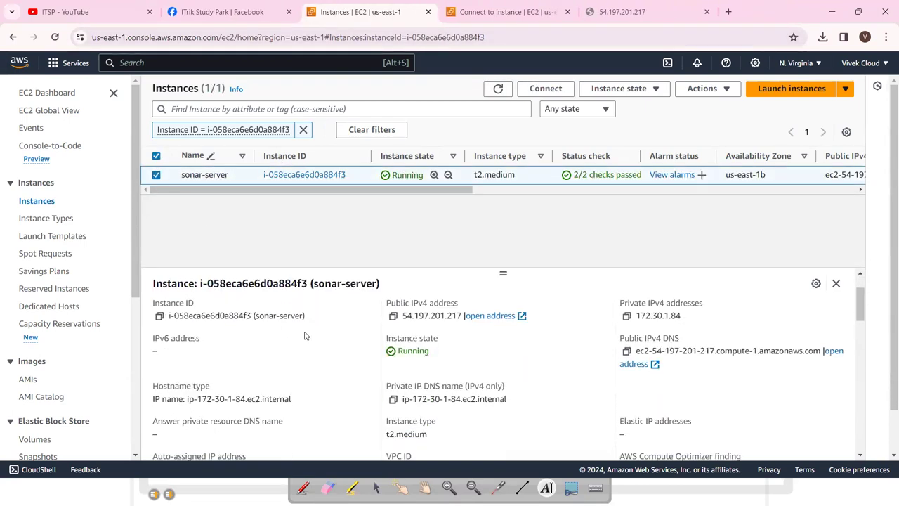
pyautogui.moveTo(503, 274); pyautogui.dragTo(504, 225)
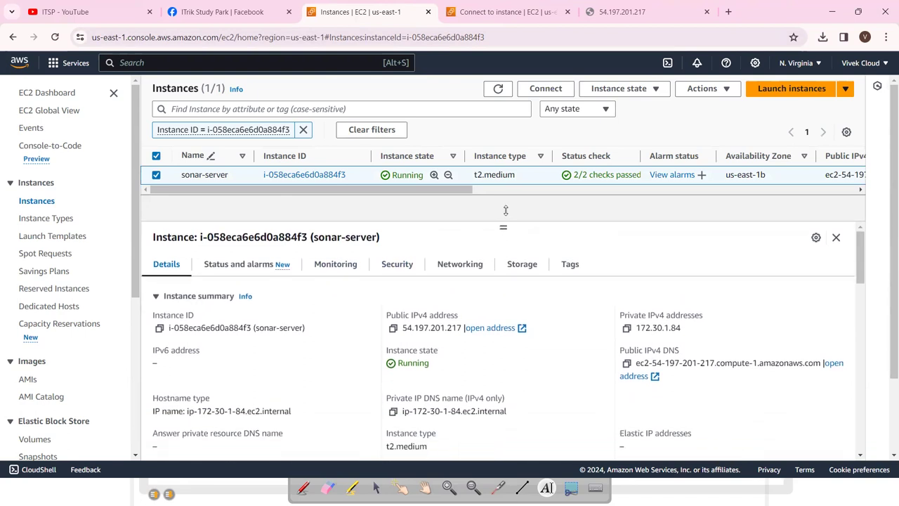
pyautogui.click(396, 265)
# - Open the launch-wizard-1 security group and start editing its inbound rules
pyautogui.scroll(-2, 186, 346)
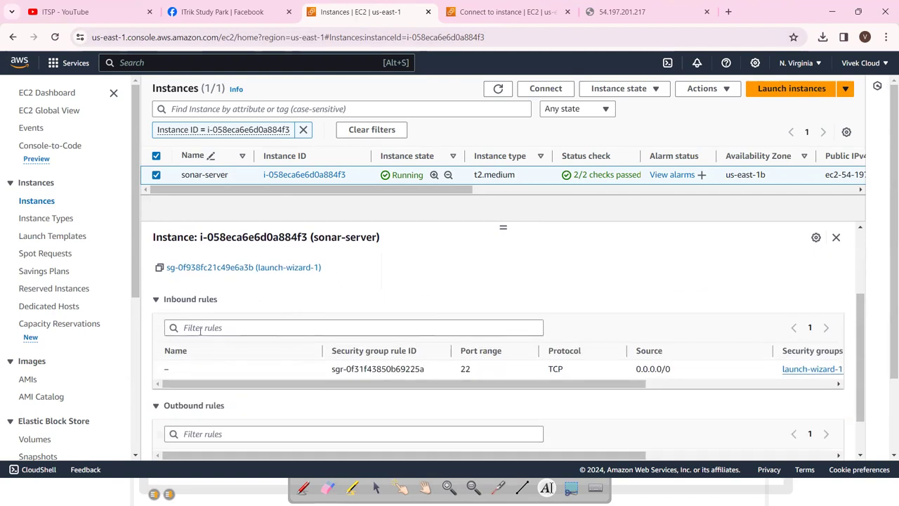
pyautogui.scroll(1, 186, 346)
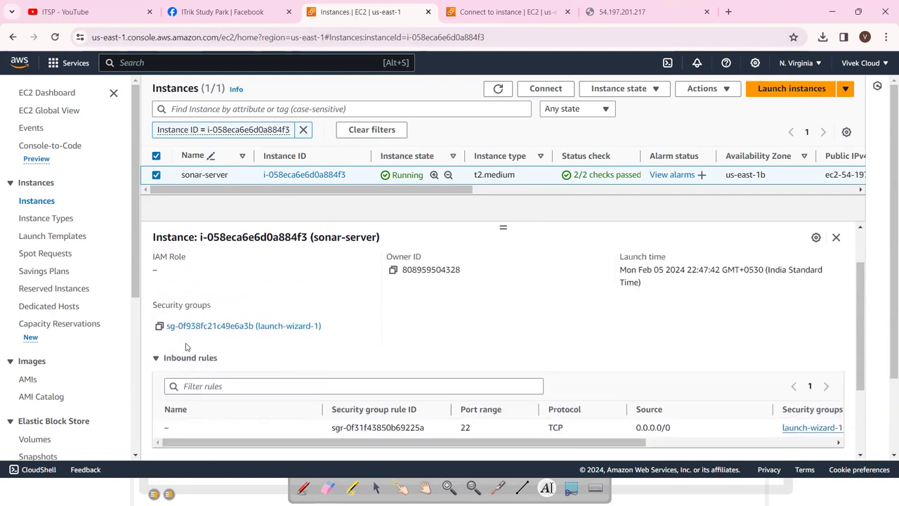
pyautogui.click(223, 333)
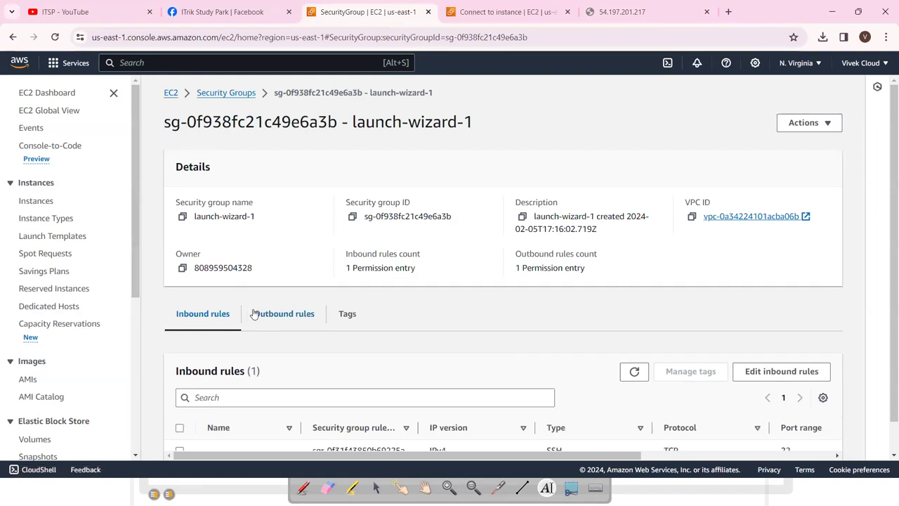
pyautogui.scroll(-1, 253, 314)
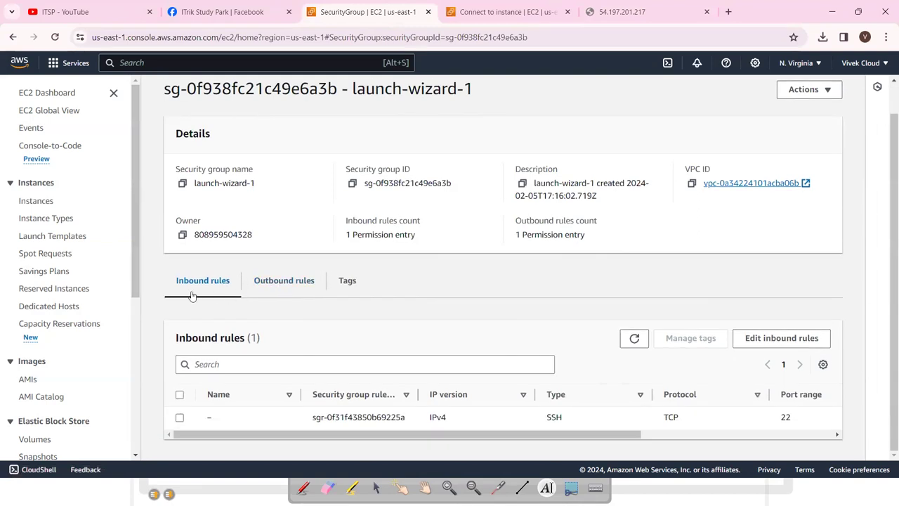
pyautogui.click(775, 343)
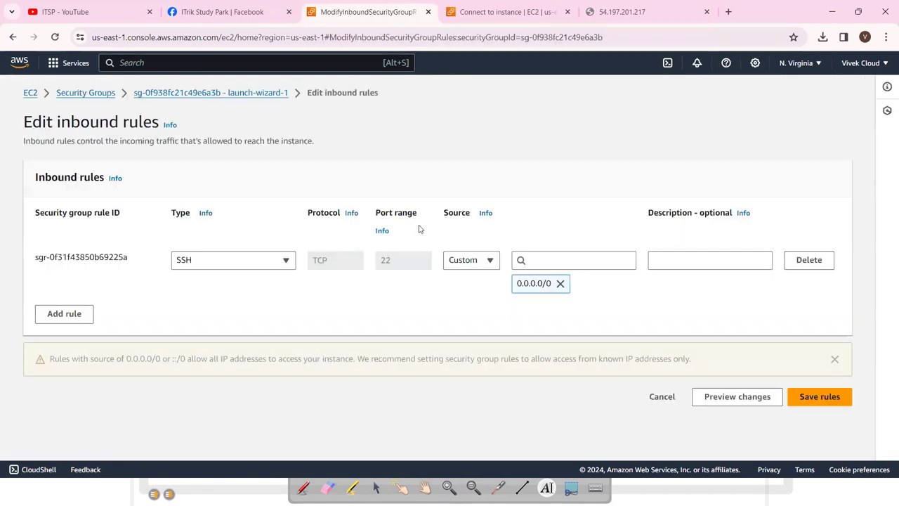
# - Add an inbound rule of type All traffic with source Anywhere-IPv4
pyautogui.click(71, 322)
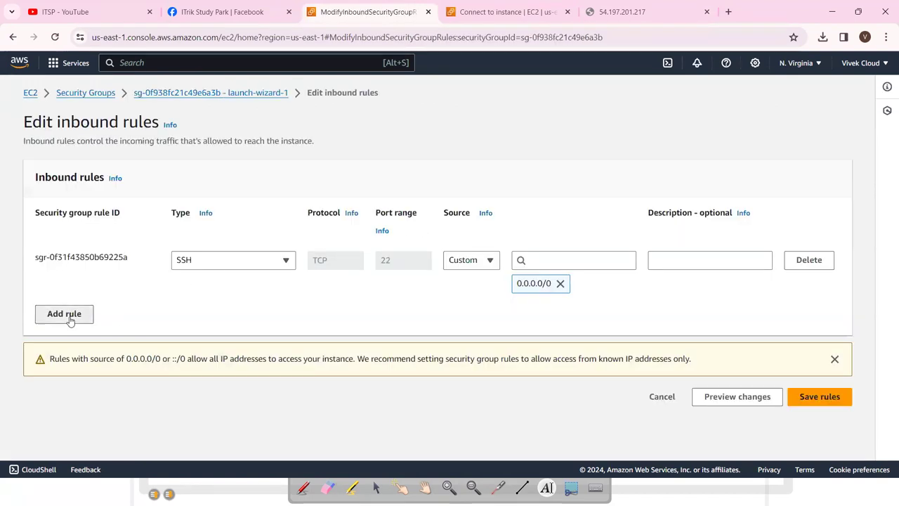
pyautogui.click(208, 322)
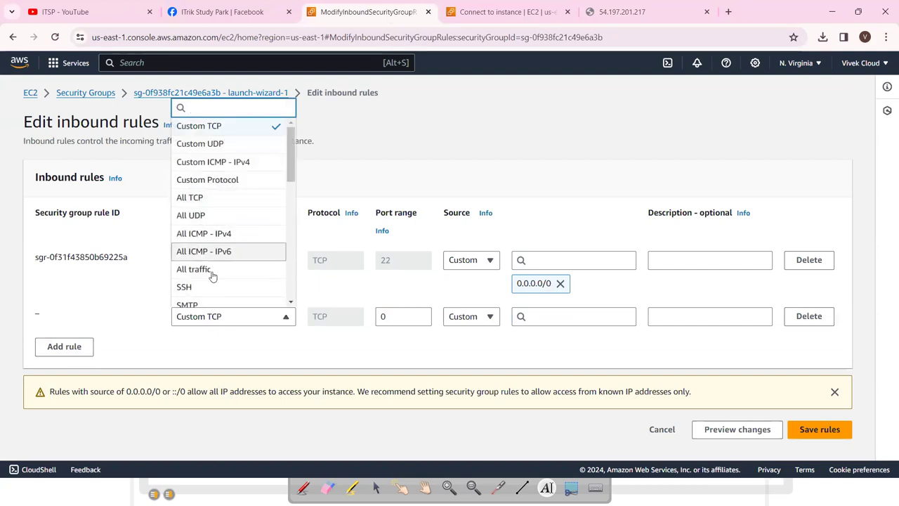
pyautogui.click(214, 271)
pyautogui.click(476, 319)
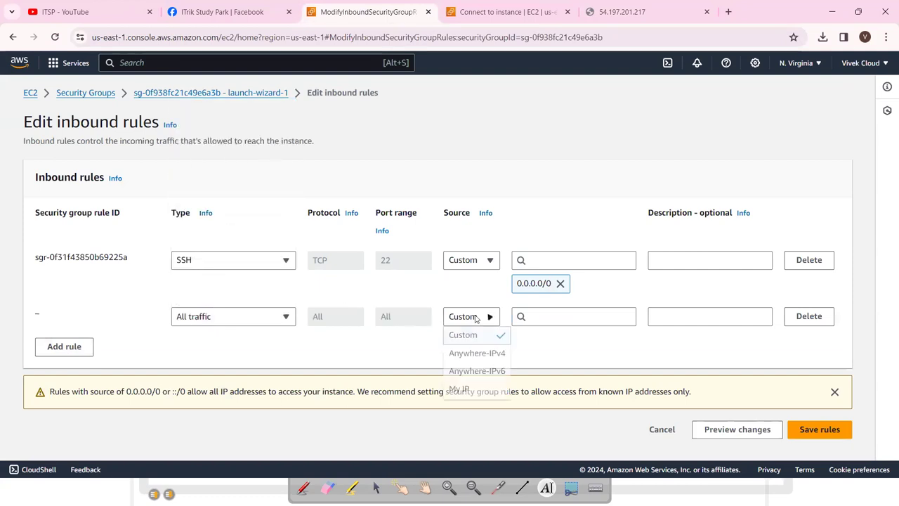
pyautogui.click(477, 360)
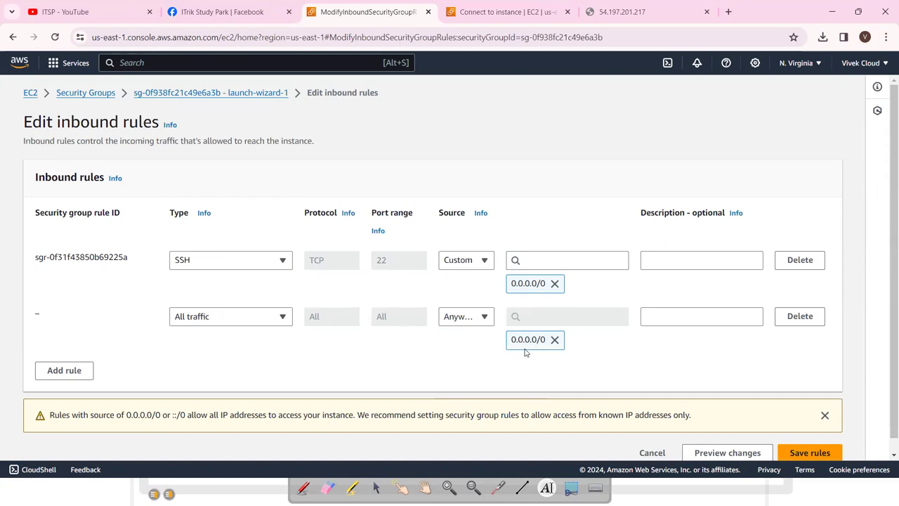
pyautogui.click(471, 318)
pyautogui.click(471, 319)
# - Browse the rule type list and review the 0.0.0.0 source, keeping All traffic
pyautogui.click(231, 318)
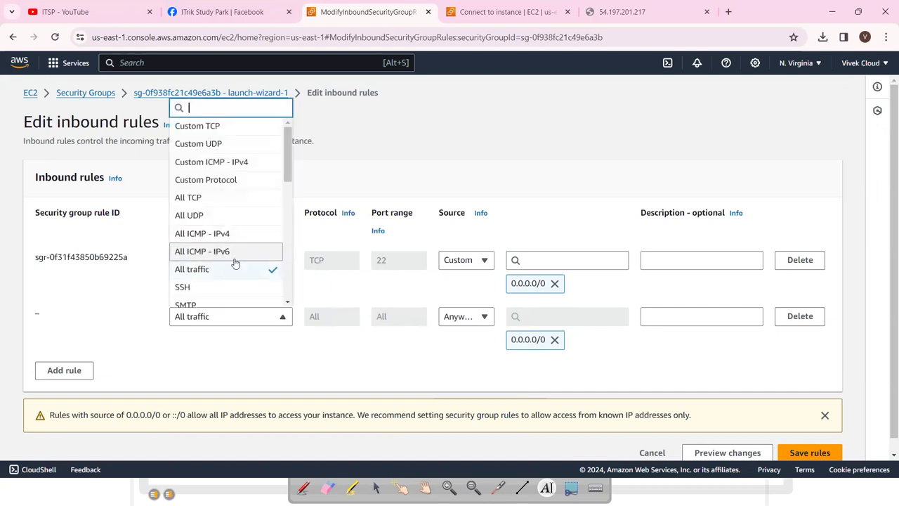
pyautogui.scroll(-3, 237, 264)
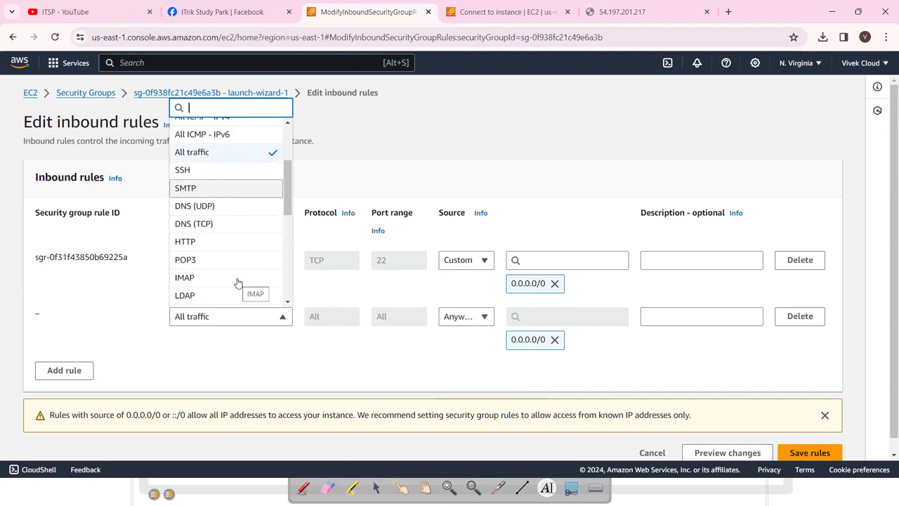
pyautogui.scroll(3, 238, 282)
pyautogui.scroll(-4, 238, 282)
pyautogui.scroll(-3, 239, 282)
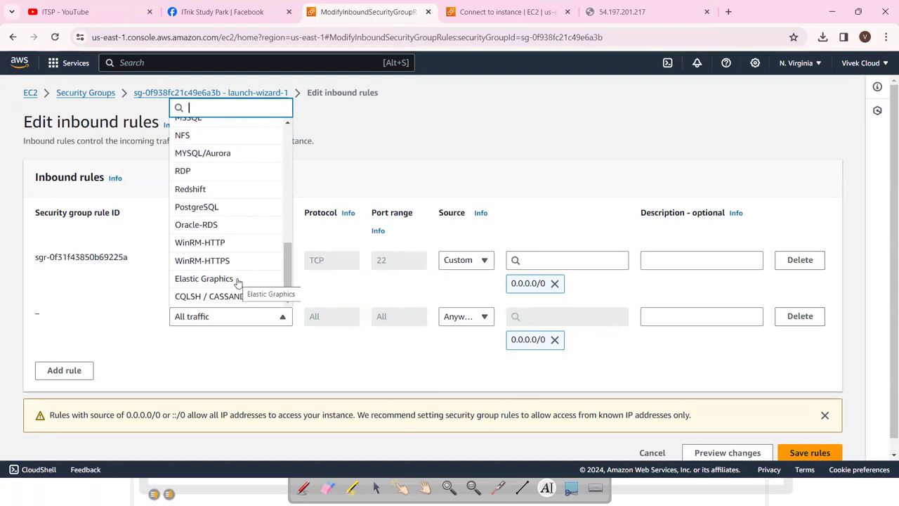
pyautogui.moveTo(511, 339); pyautogui.dragTo(538, 339)
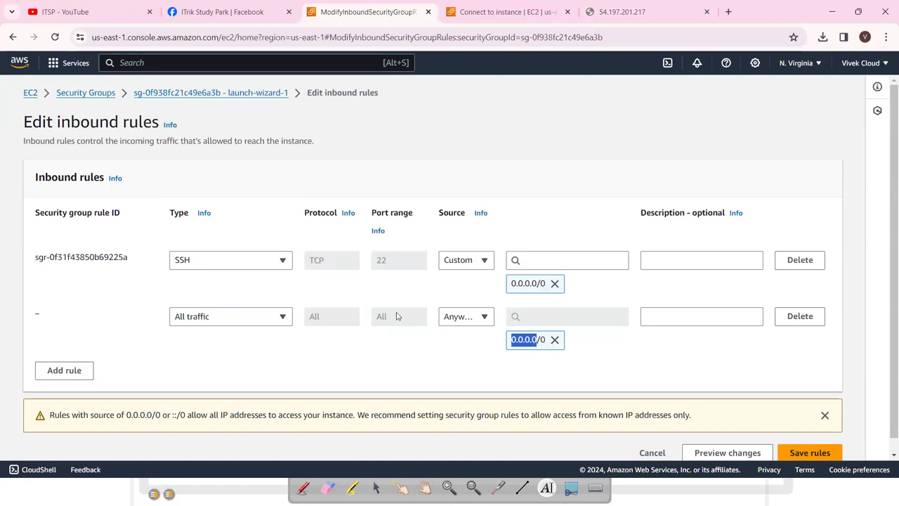
pyautogui.click(267, 321)
pyautogui.scroll(-3, 231, 274)
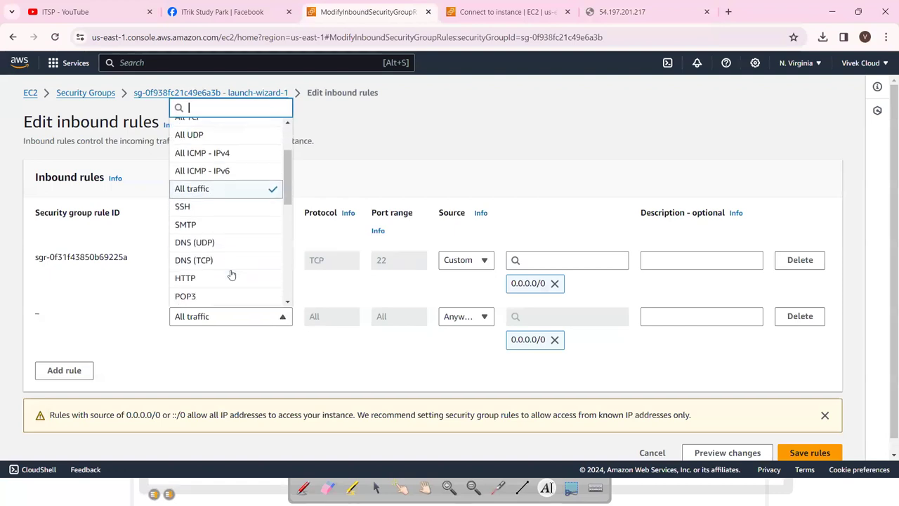
pyautogui.scroll(3, 232, 274)
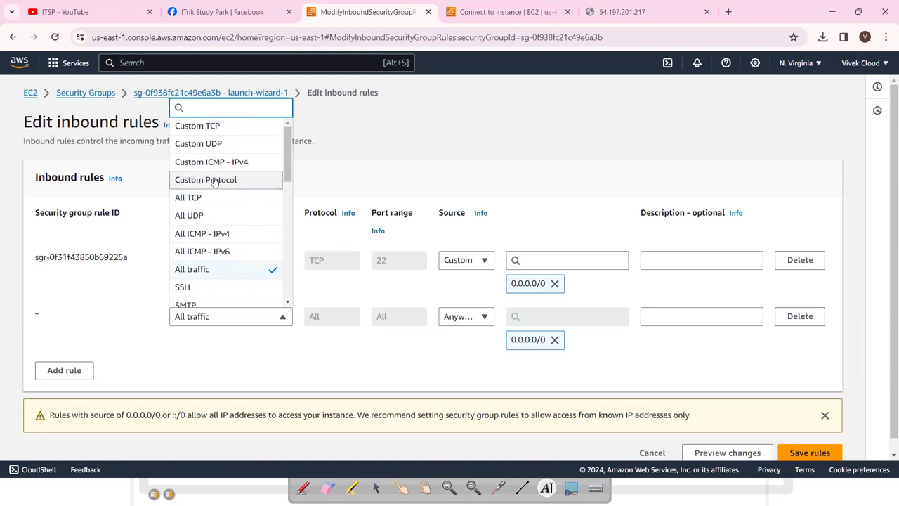
pyautogui.scroll(-2, 228, 286)
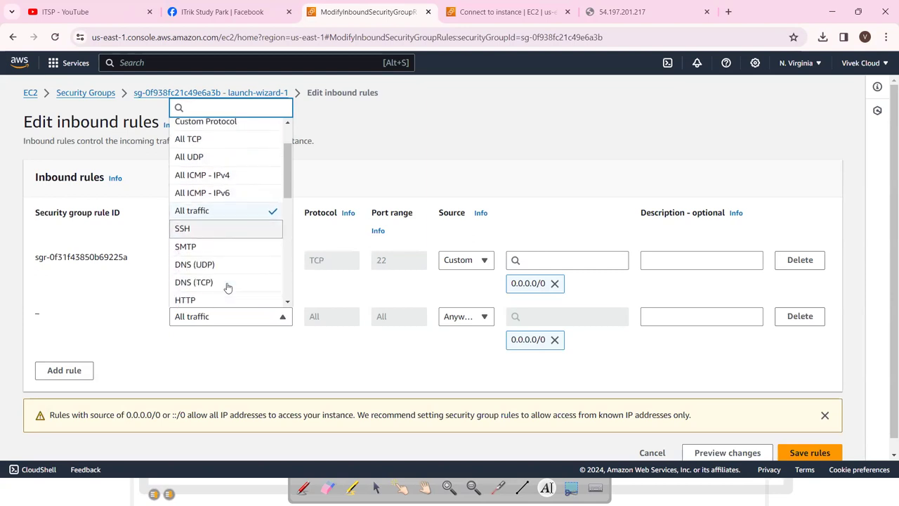
pyautogui.scroll(-3, 225, 270)
pyautogui.scroll(-2, 202, 272)
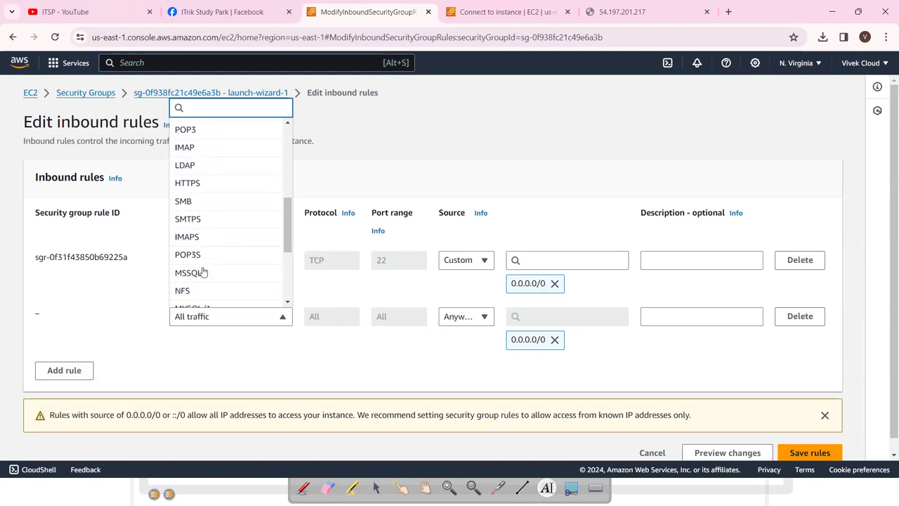
pyautogui.scroll(-2, 203, 272)
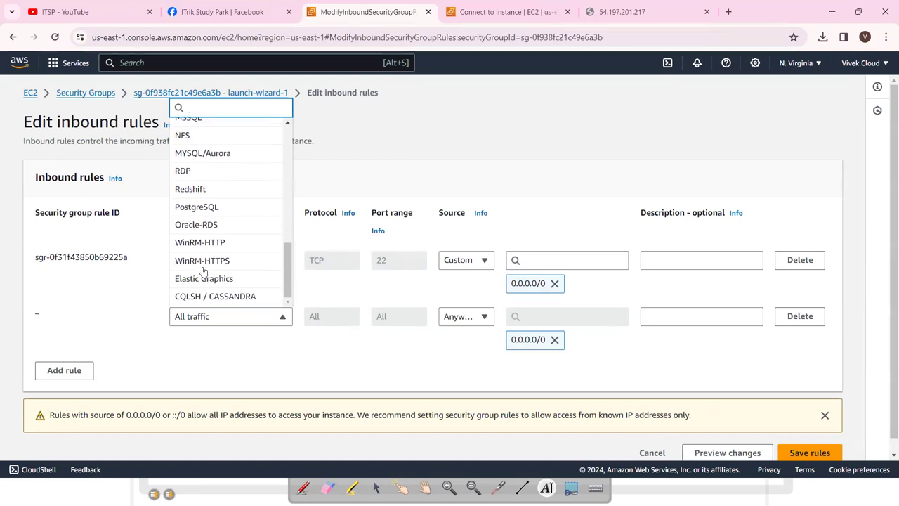
pyautogui.scroll(-1, 203, 272)
pyautogui.scroll(3, 203, 272)
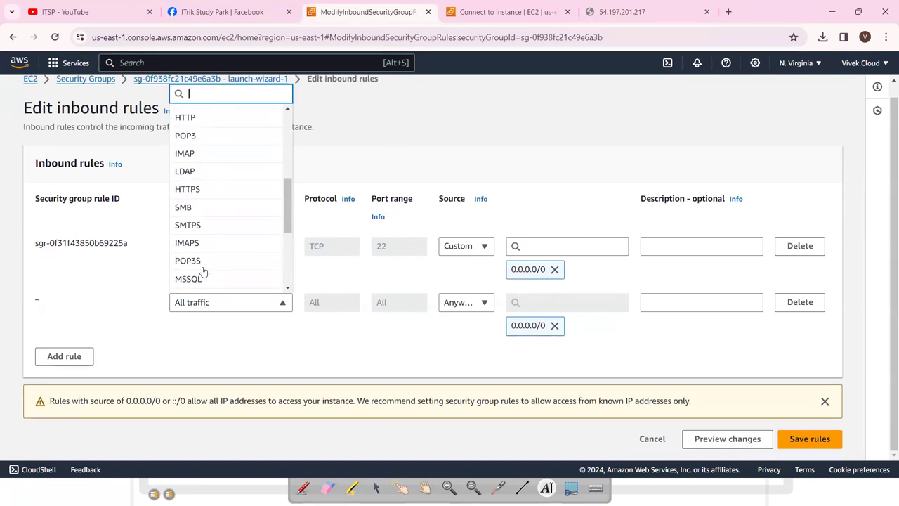
pyautogui.scroll(3, 203, 272)
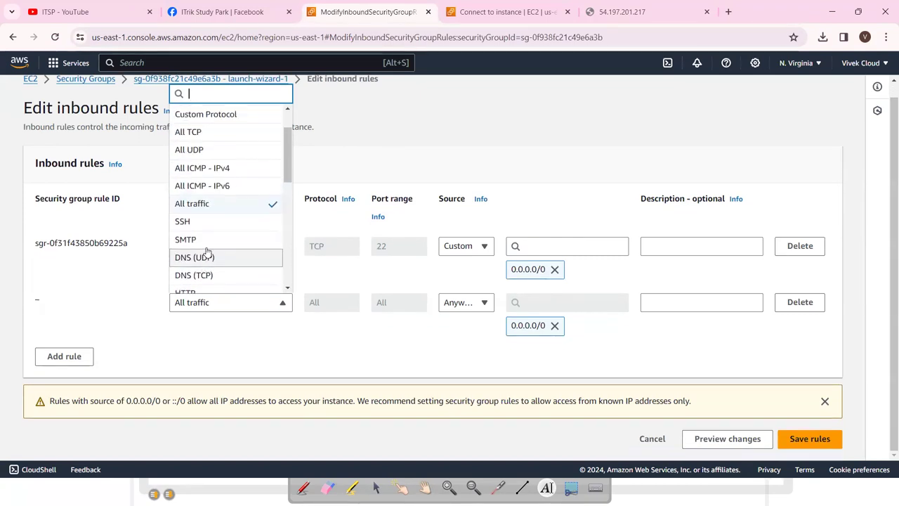
pyautogui.click(215, 205)
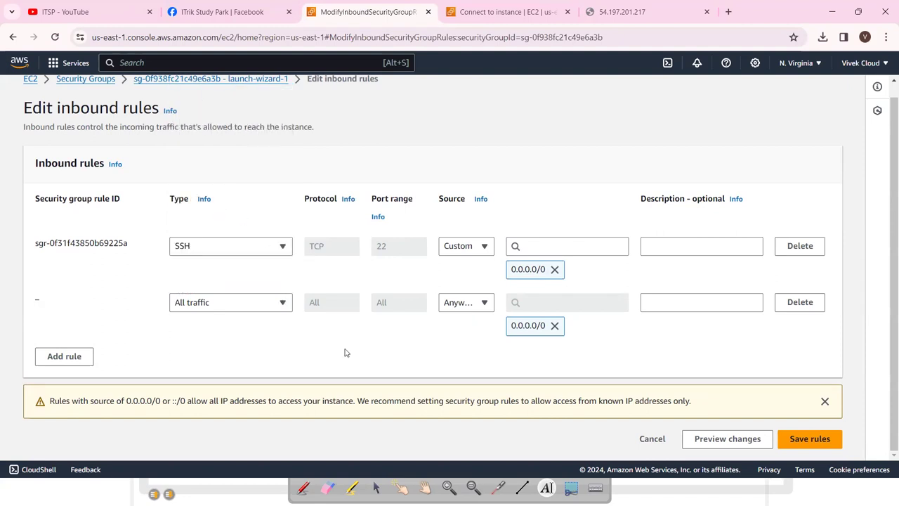
# - Set the rule's source to Custom 0.0.0.0/0, then delete the trial rule and return to launch-wizard-1
pyautogui.click(454, 303)
pyautogui.click(458, 321)
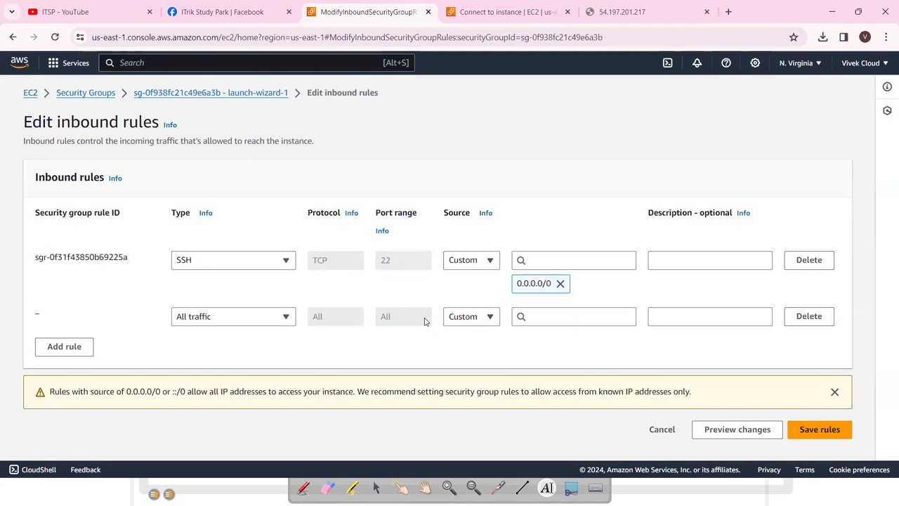
pyautogui.click(546, 316)
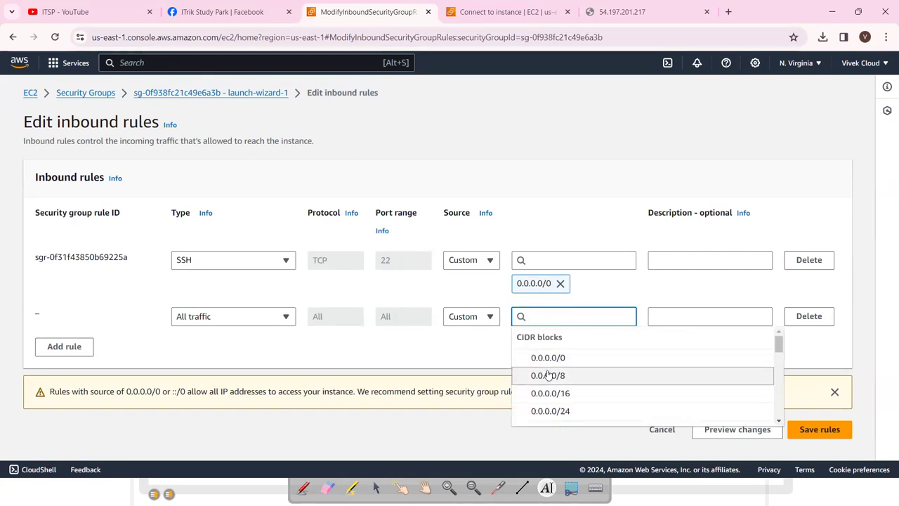
pyautogui.click(555, 358)
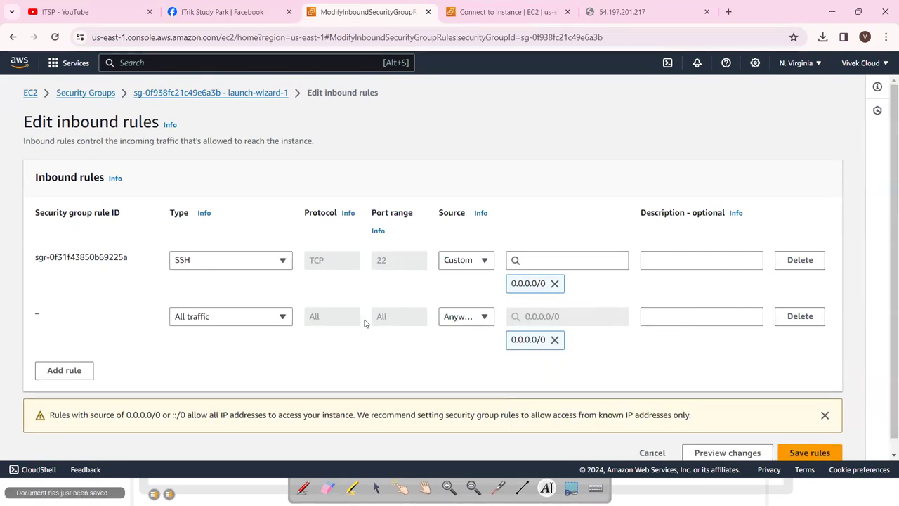
pyautogui.click(805, 311)
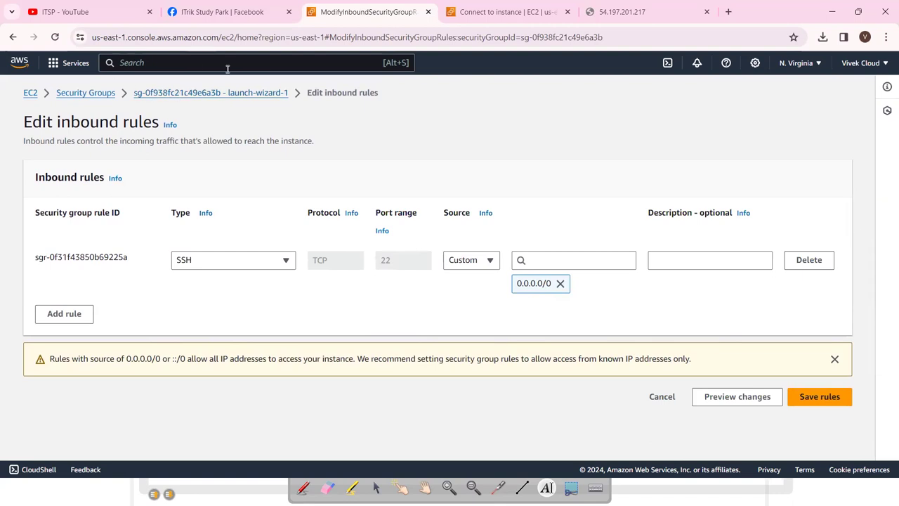
pyautogui.click(270, 97)
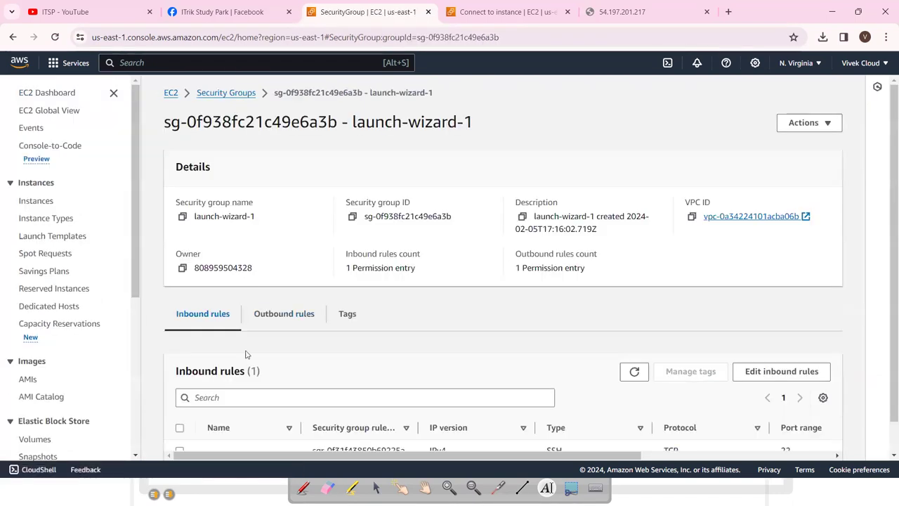
# - Open launch-wizard-1's outbound rules editor and add a new outbound rule
pyautogui.scroll(-1, 246, 358)
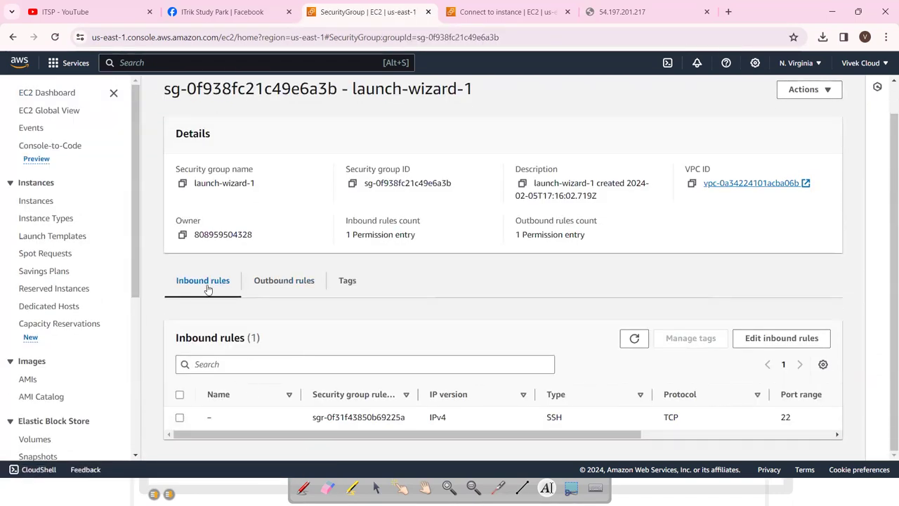
pyautogui.click(284, 290)
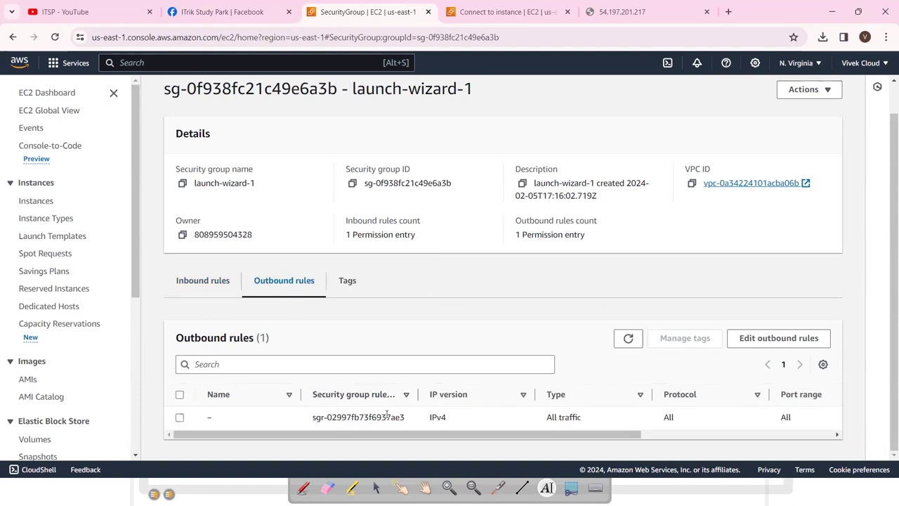
pyautogui.click(745, 340)
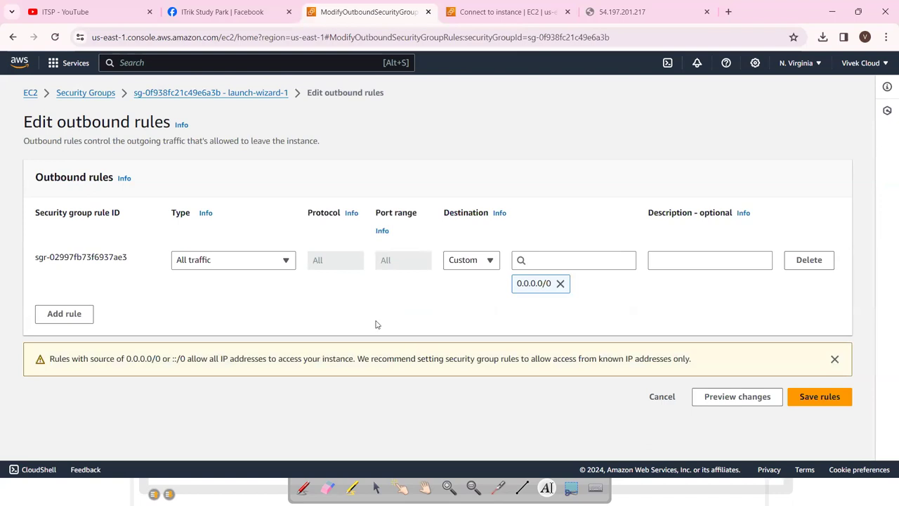
pyautogui.click(63, 314)
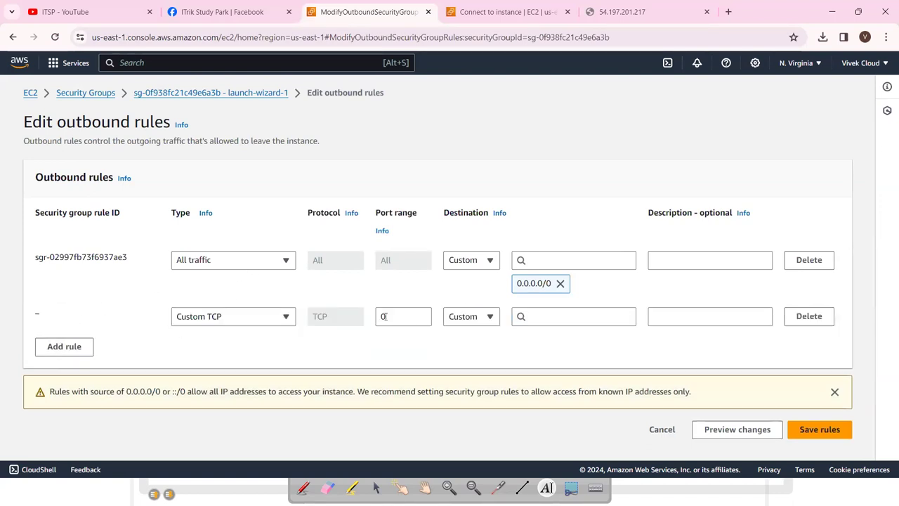
pyautogui.click(264, 322)
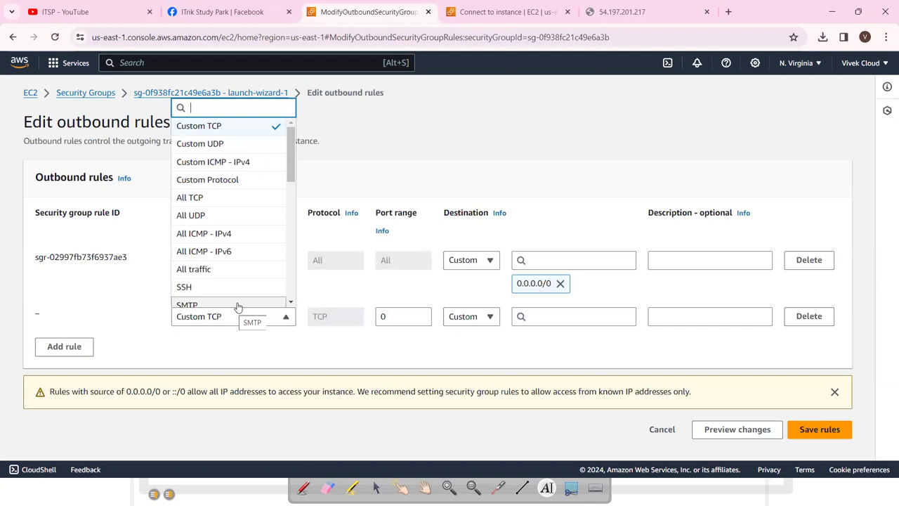
# - Set the new outbound rule to All traffic, then delete it and return to launch-wizard-1
pyautogui.write('aa')
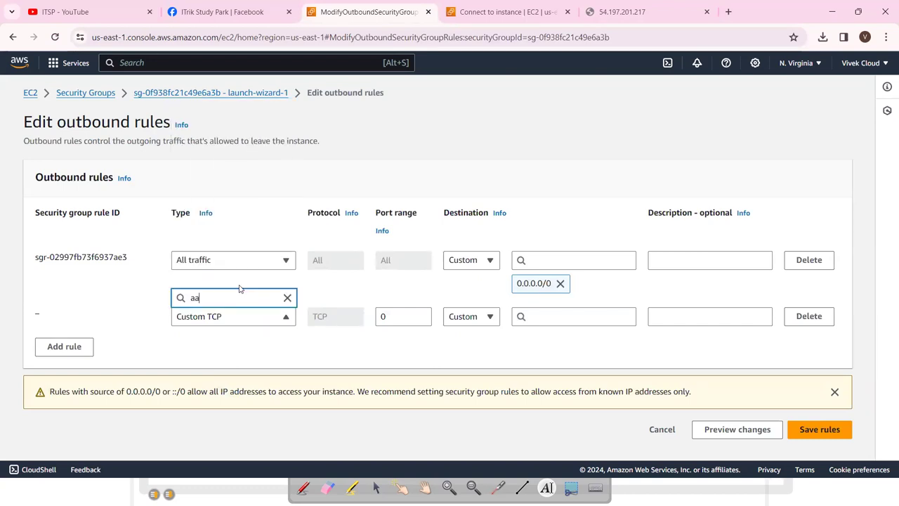
pyautogui.press('BackSpace')
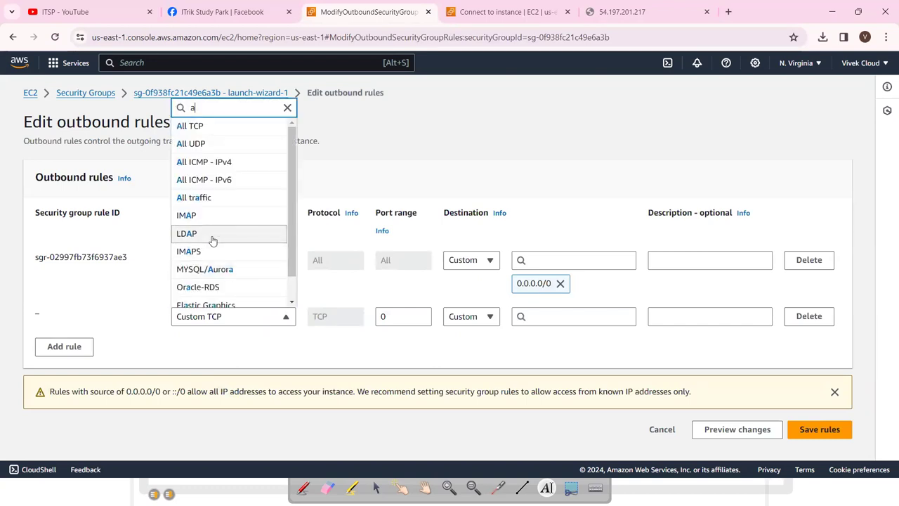
pyautogui.scroll(-1, 224, 266)
pyautogui.scroll(1, 226, 271)
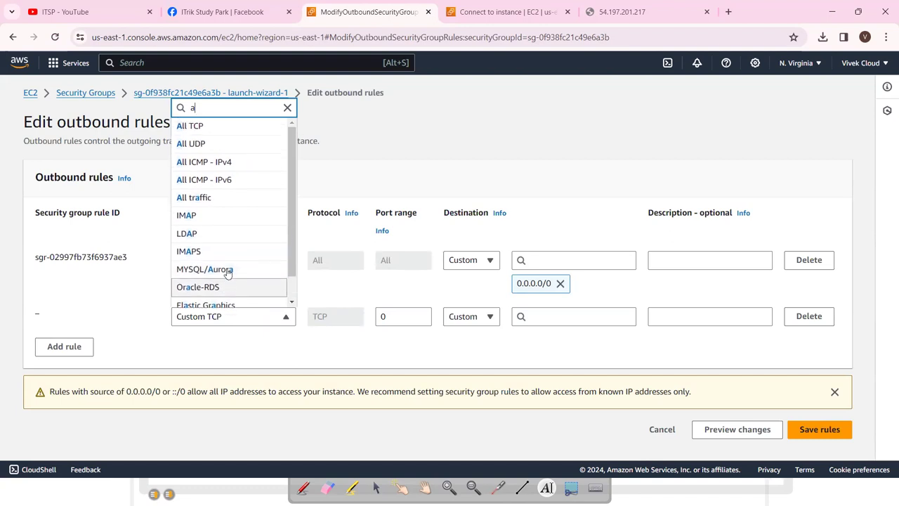
pyautogui.write('l')
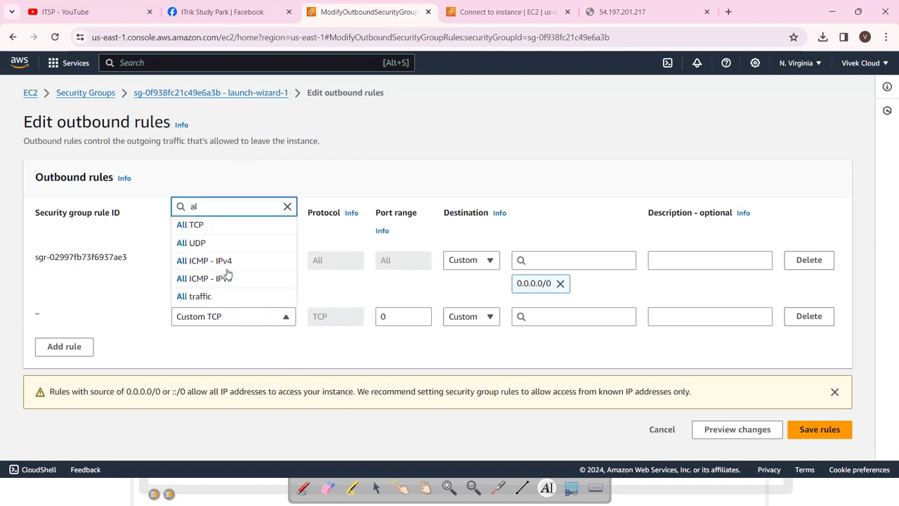
pyautogui.click(220, 296)
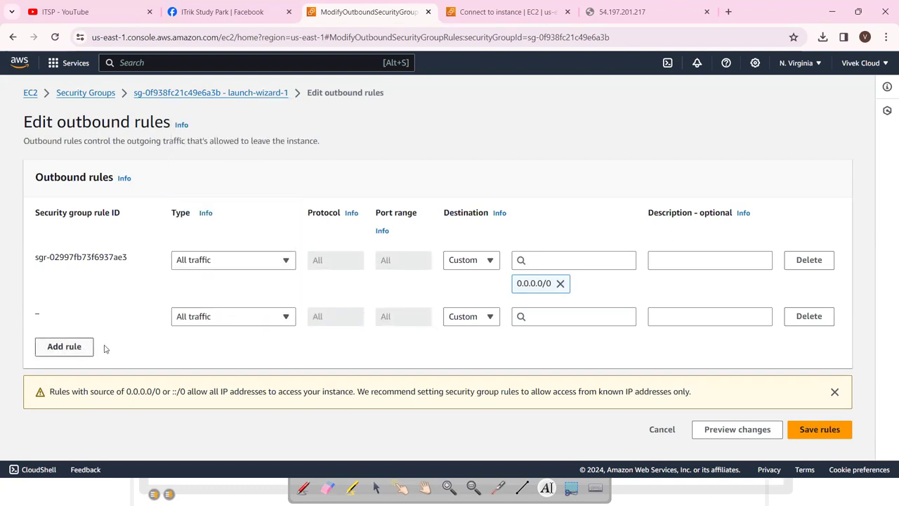
pyautogui.click(804, 322)
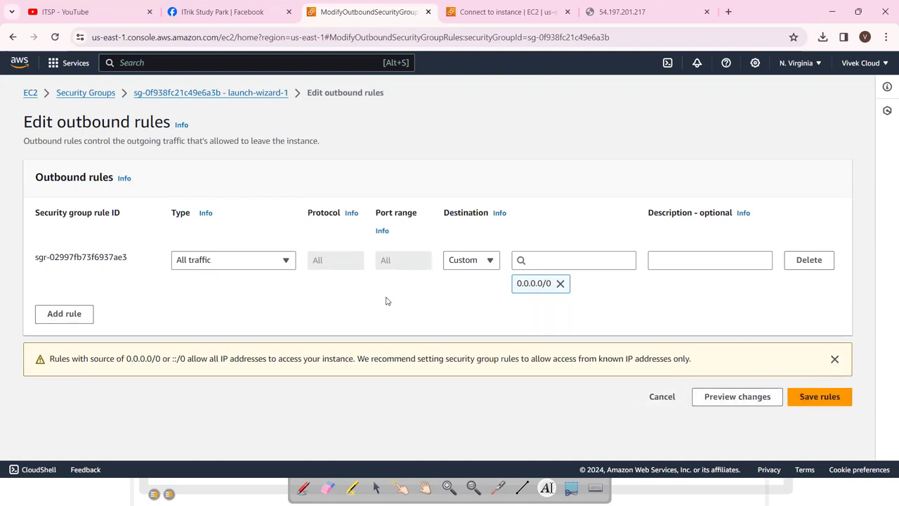
pyautogui.click(211, 92)
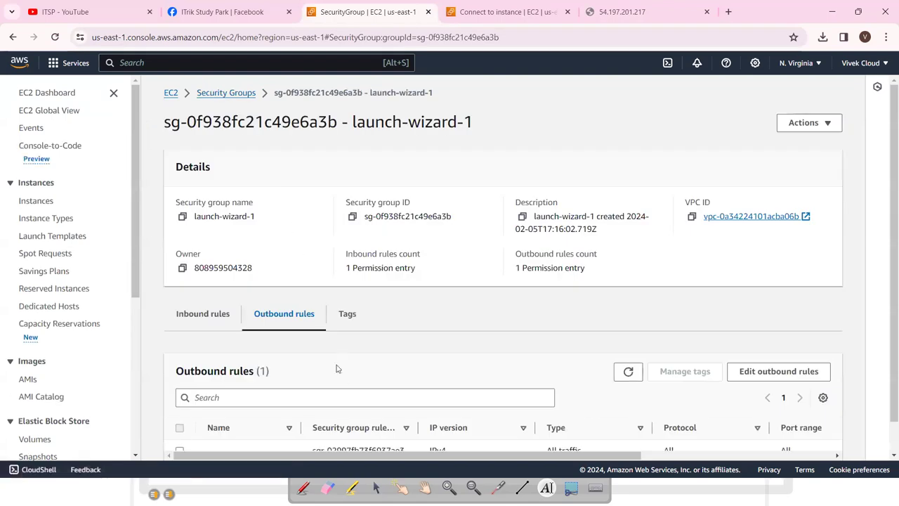
# - Allow inbound Custom TCP port 9000 from 0.0.0.0/0 on launch-wizard-1, then view the 54.197.201.217:9000 tab
pyautogui.scroll(-1, 202, 297)
pyautogui.click(202, 291)
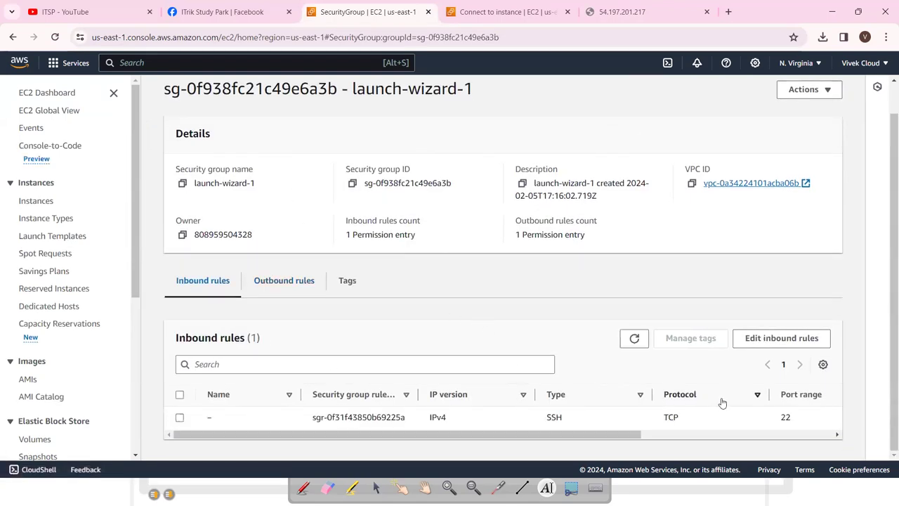
pyautogui.click(789, 340)
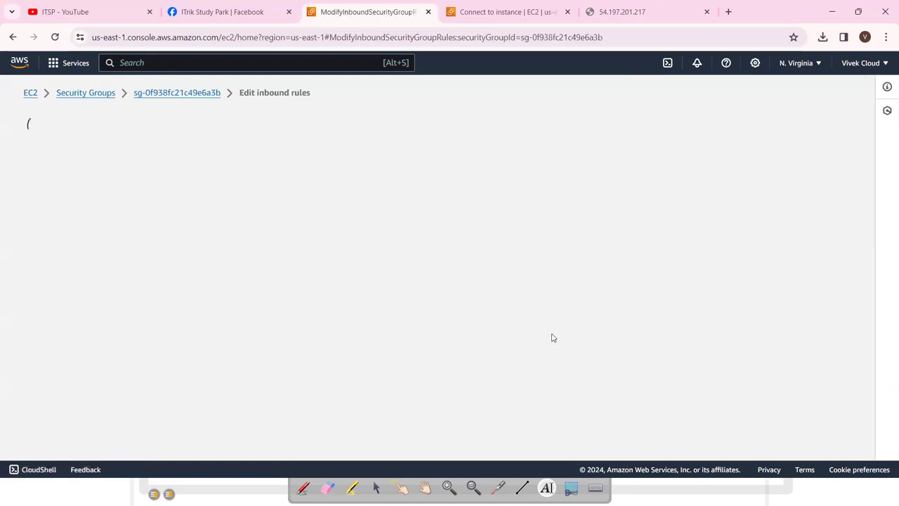
pyautogui.click(63, 313)
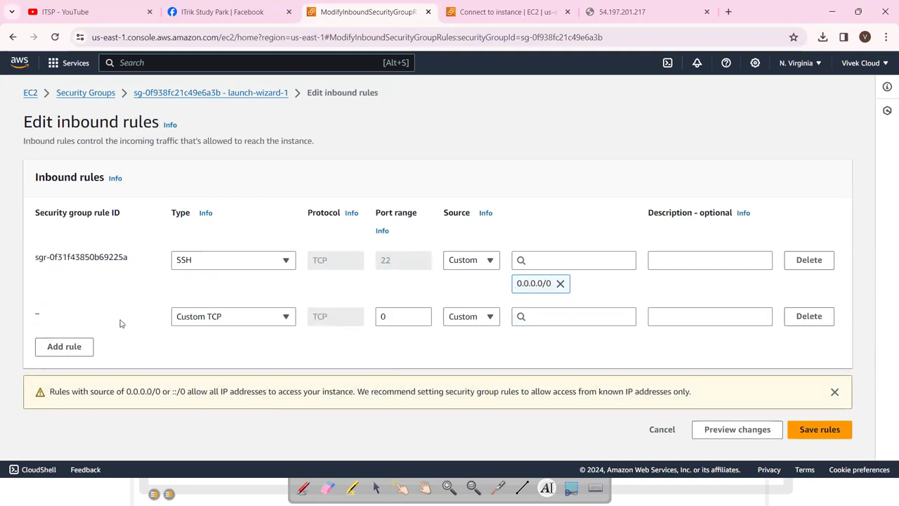
pyautogui.click(394, 319)
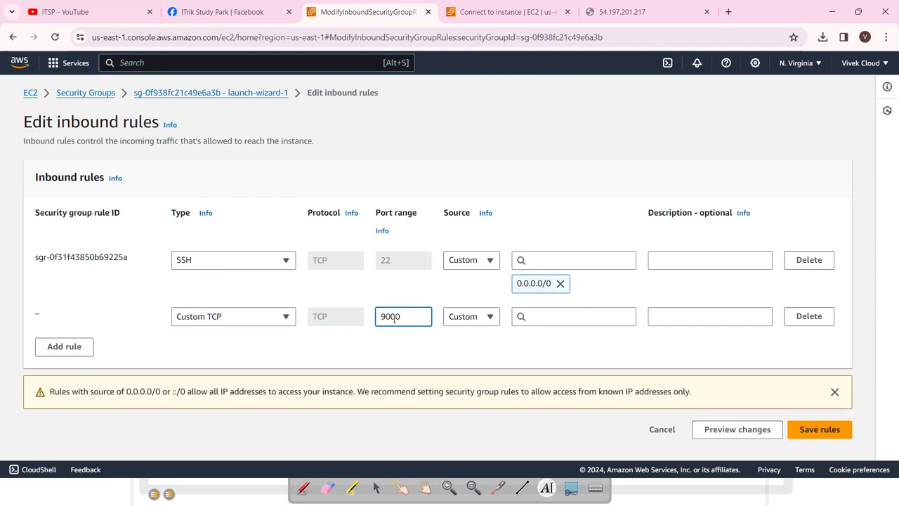
pyautogui.click(549, 323)
pyautogui.click(554, 356)
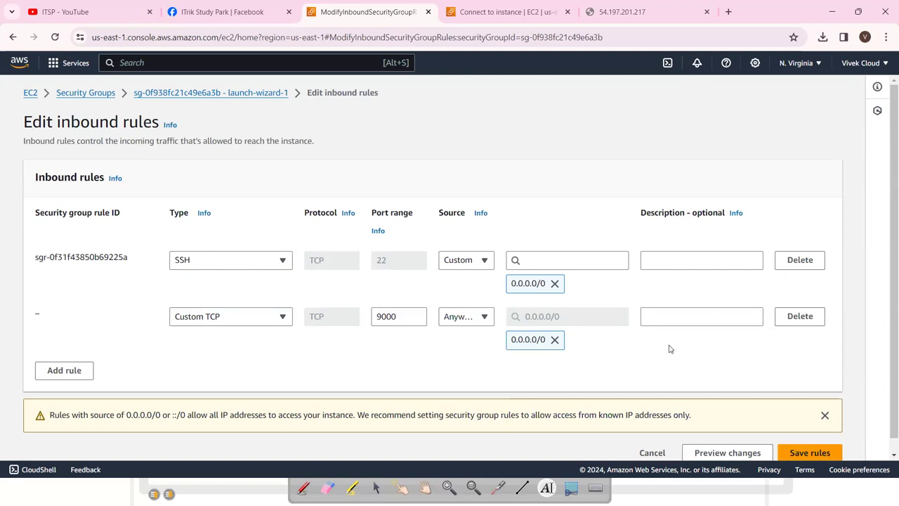
pyautogui.scroll(-1, 669, 348)
pyautogui.click(805, 440)
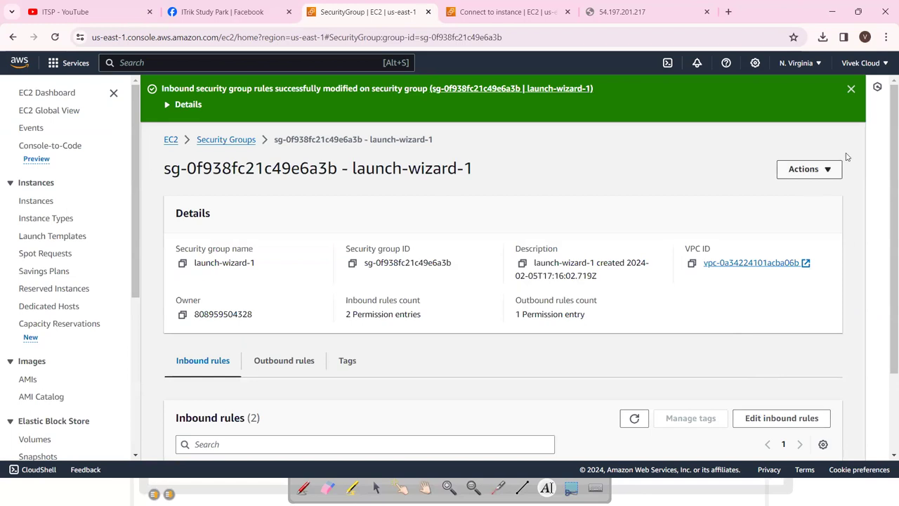
pyautogui.click(629, 13)
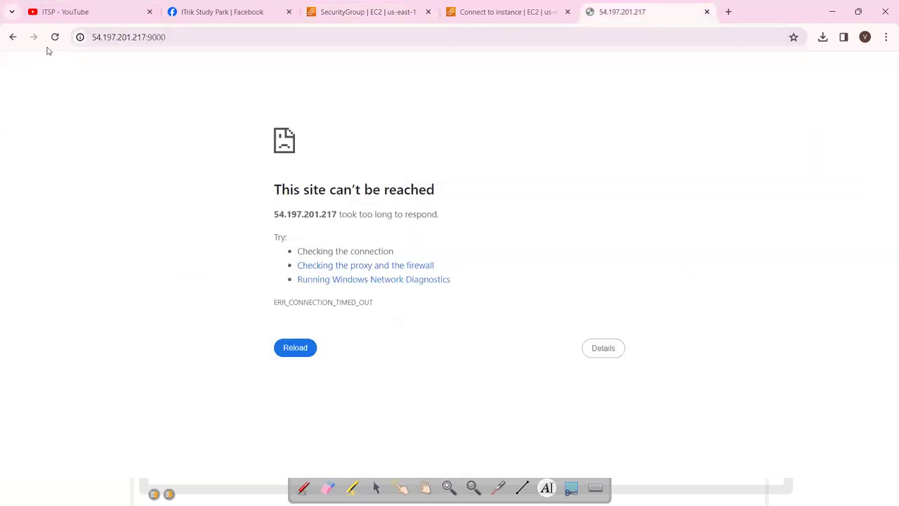
# - Reload SonarQube at port 9000 and annotate the Login and Password fields with circles and arrows
pyautogui.click(54, 39)
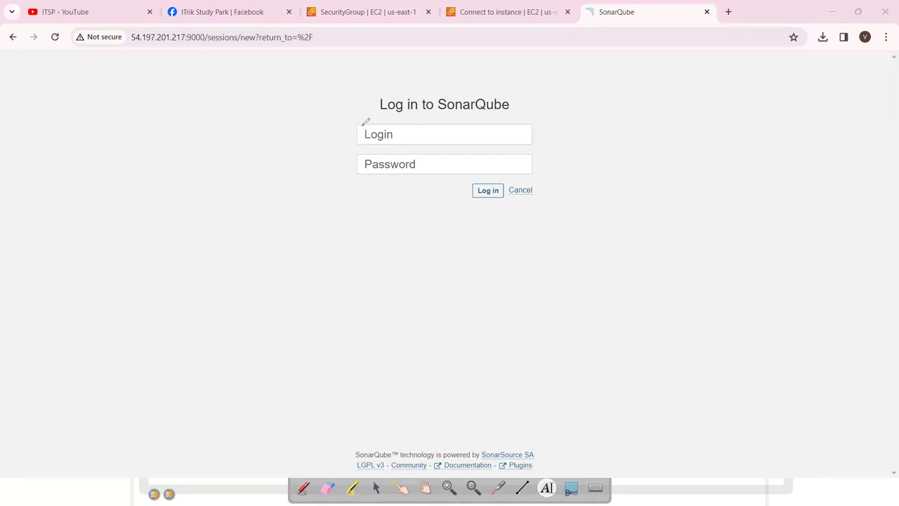
pyautogui.moveTo(378, 118)
pyautogui.mouseDown()
pyautogui.moveTo(399, 145)
pyautogui.moveTo(345, 163)
pyautogui.moveTo(434, 161)
pyautogui.mouseUp()
pyautogui.moveTo(382, 145); pyautogui.dragTo(336, 150)
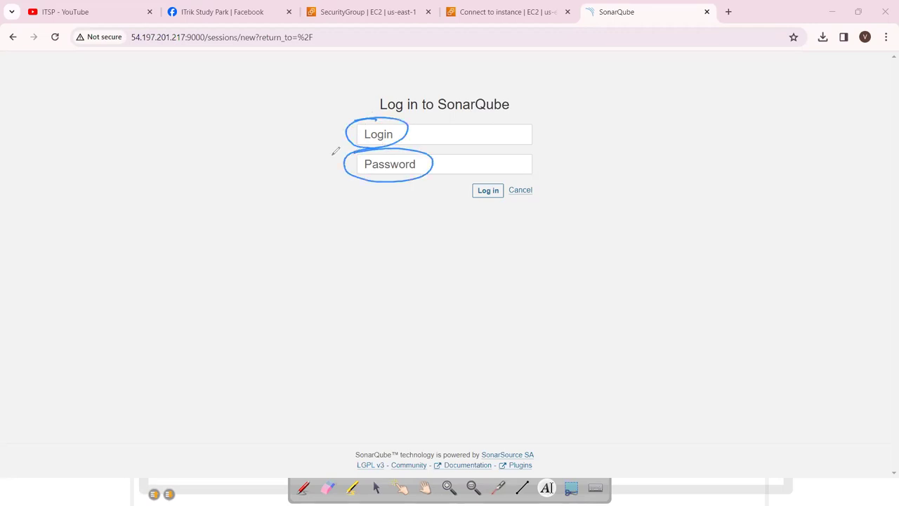
pyautogui.moveTo(401, 116)
pyautogui.mouseDown()
pyautogui.moveTo(558, 81)
pyautogui.moveTo(574, 66)
pyautogui.moveTo(584, 83)
pyautogui.mouseUp()
pyautogui.moveTo(524, 160)
pyautogui.mouseDown()
pyautogui.moveTo(573, 148)
pyautogui.moveTo(612, 156)
pyautogui.moveTo(645, 140)
pyautogui.moveTo(605, 146)
pyautogui.moveTo(662, 128)
pyautogui.mouseUp()
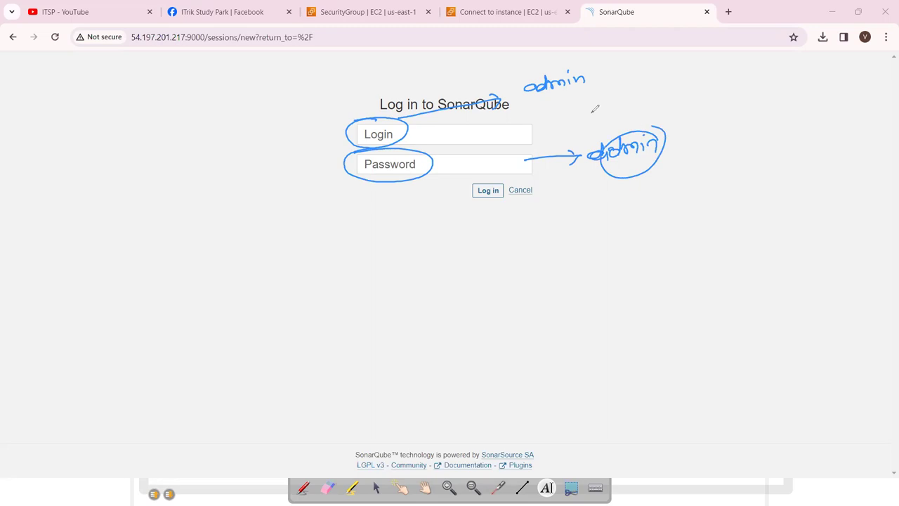
pyautogui.moveTo(488, 177)
pyautogui.mouseDown()
pyautogui.moveTo(502, 210)
pyautogui.moveTo(475, 178)
pyautogui.mouseUp()
pyautogui.moveTo(477, 212); pyautogui.dragTo(482, 237)
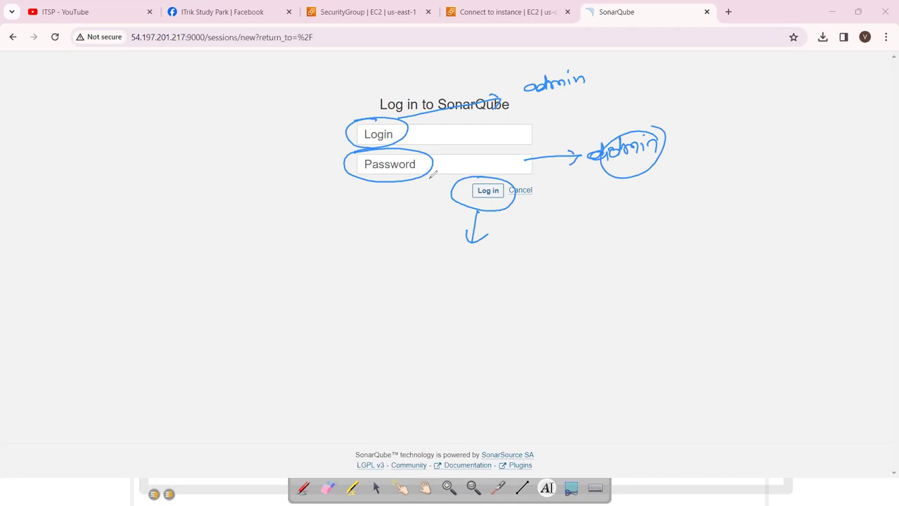
# - Sign in to SonarQube with the default administrator username and password
pyautogui.click(410, 134)
pyautogui.write('amd')
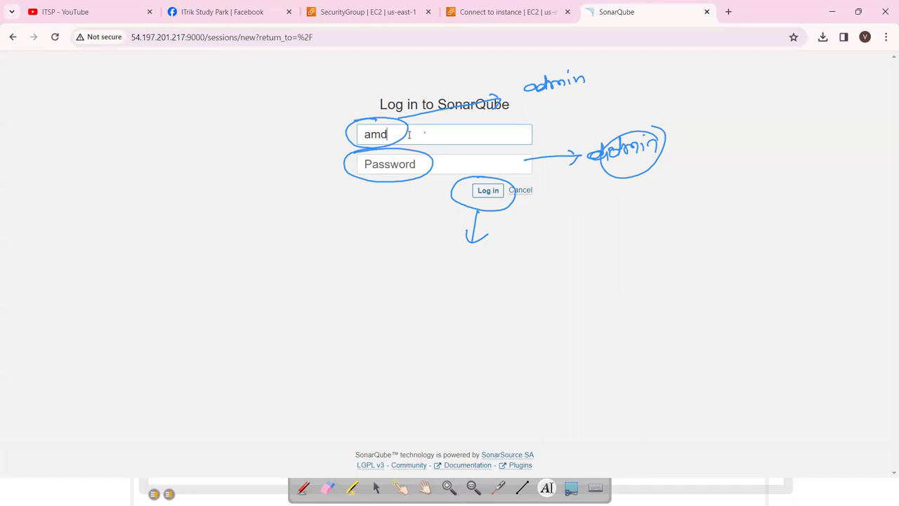
pyautogui.write('in')
pyautogui.press('Tab')
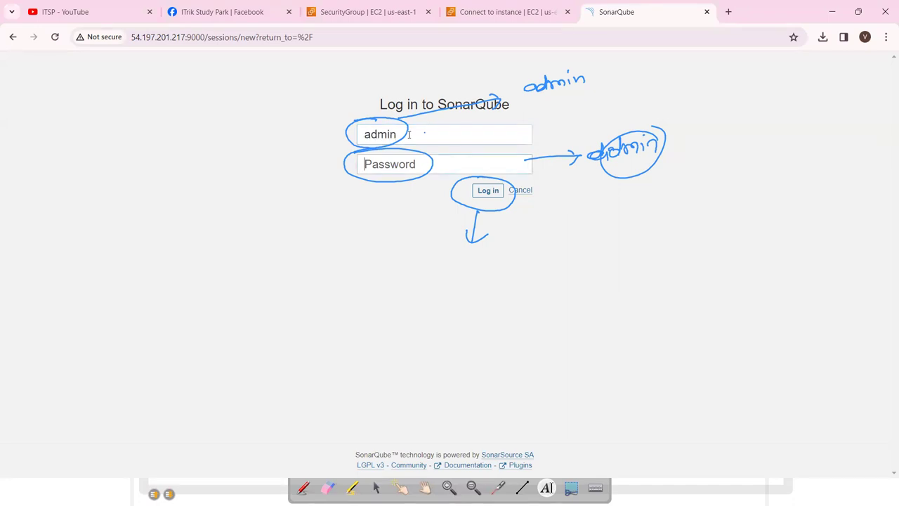
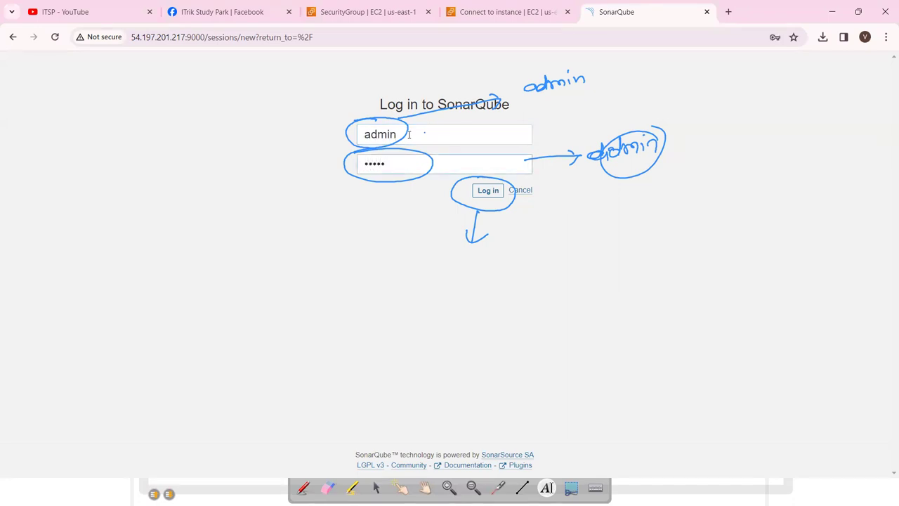
pyautogui.click(488, 191)
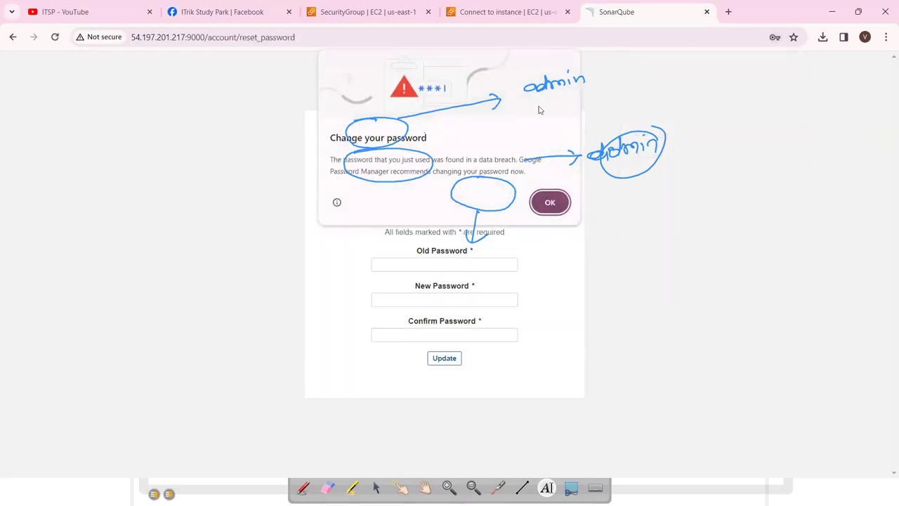
# - Dismiss the browser password warnings, fill the old and new password fields, and submit
pyautogui.click(604, 231)
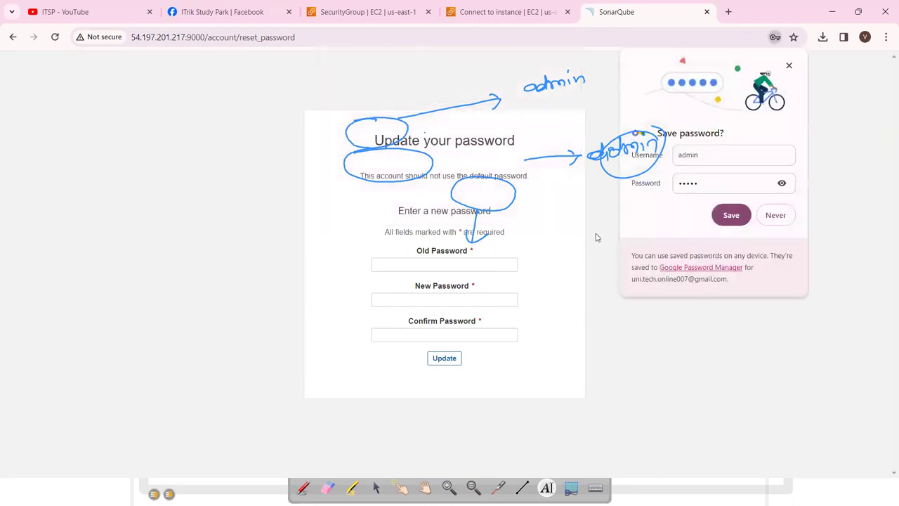
pyautogui.click(776, 216)
pyautogui.click(395, 267)
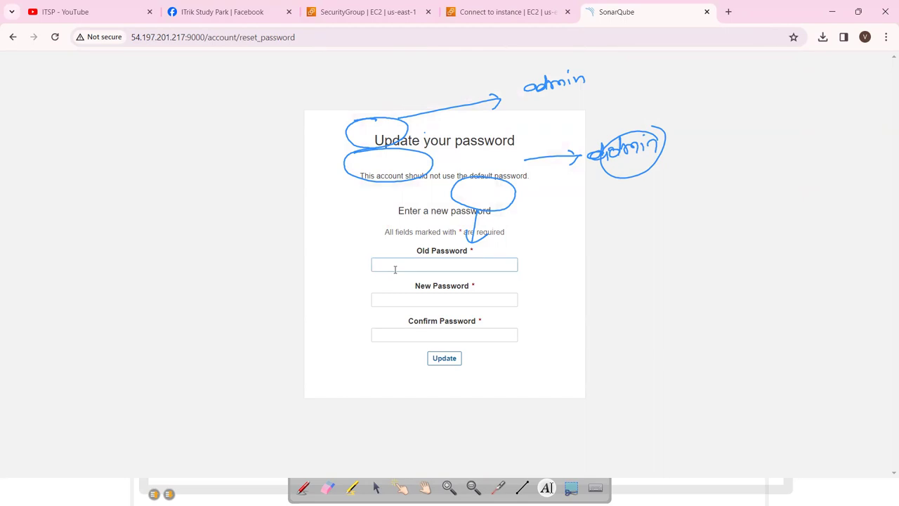
pyautogui.press('Tab')
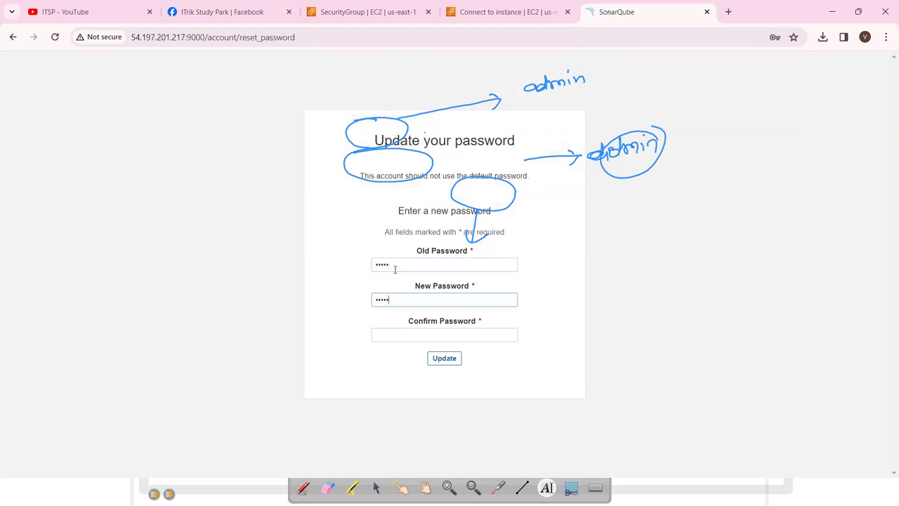
pyautogui.press('Tab')
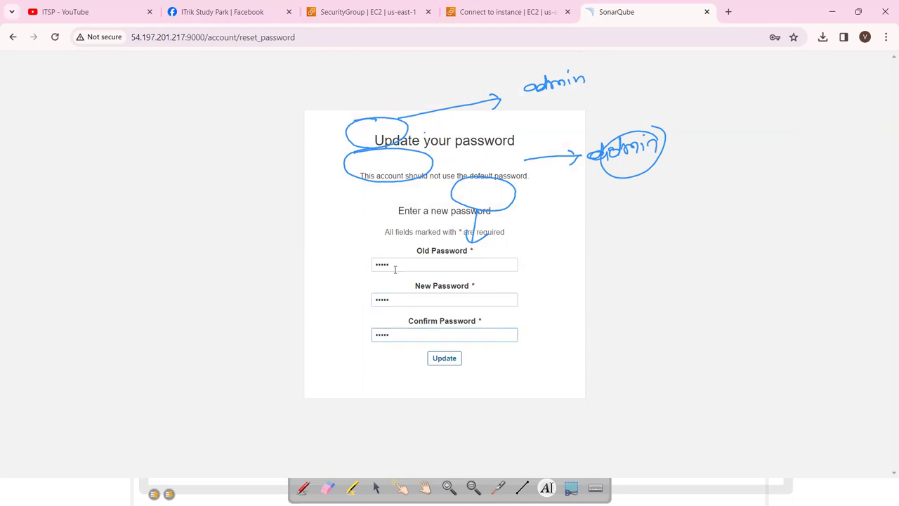
pyautogui.click(444, 359)
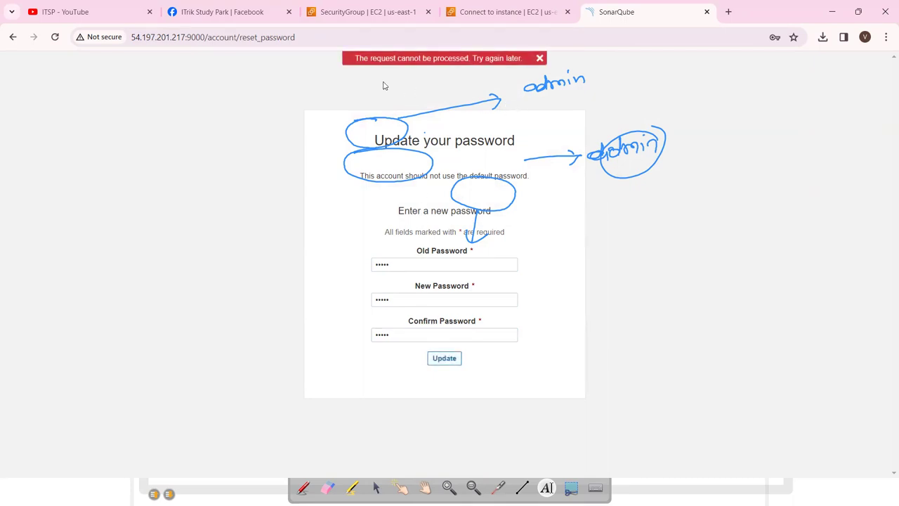
# - Re-enter the old, new and confirmation passwords, submit the update, and decline browser password saving
pyautogui.doubleClick(394, 263)
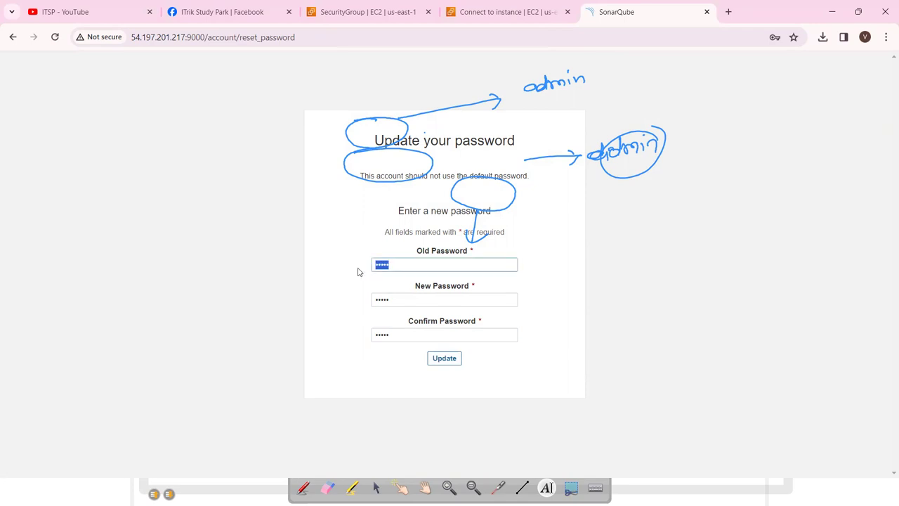
pyautogui.press('BackSpace')
pyautogui.doubleClick(391, 296)
pyautogui.press('BackSpace')
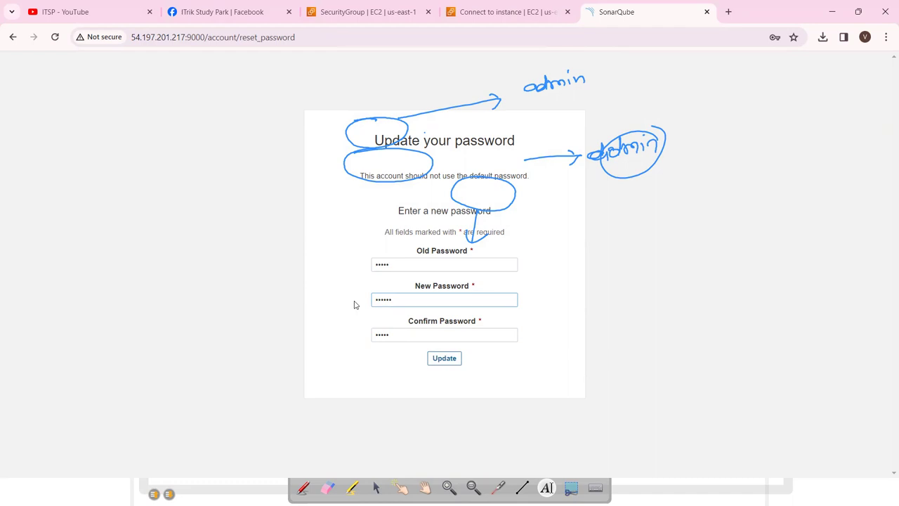
pyautogui.click(392, 335)
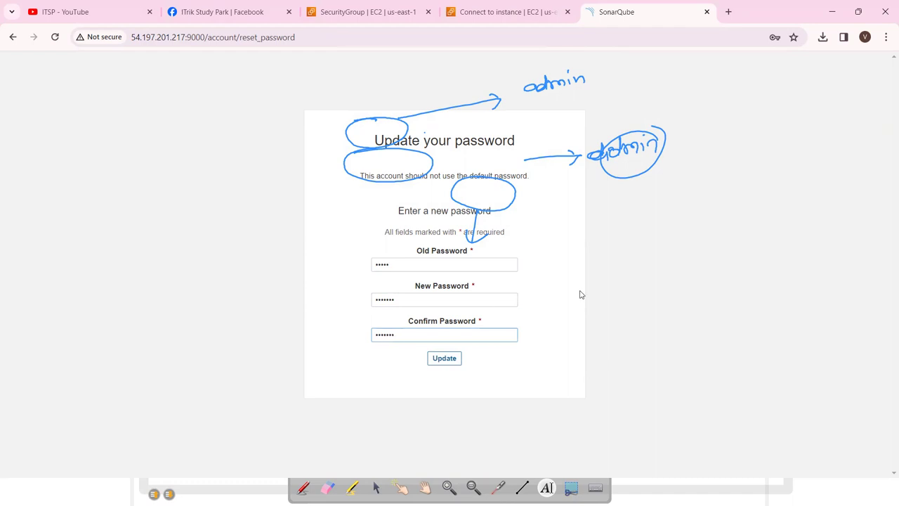
pyautogui.click(443, 357)
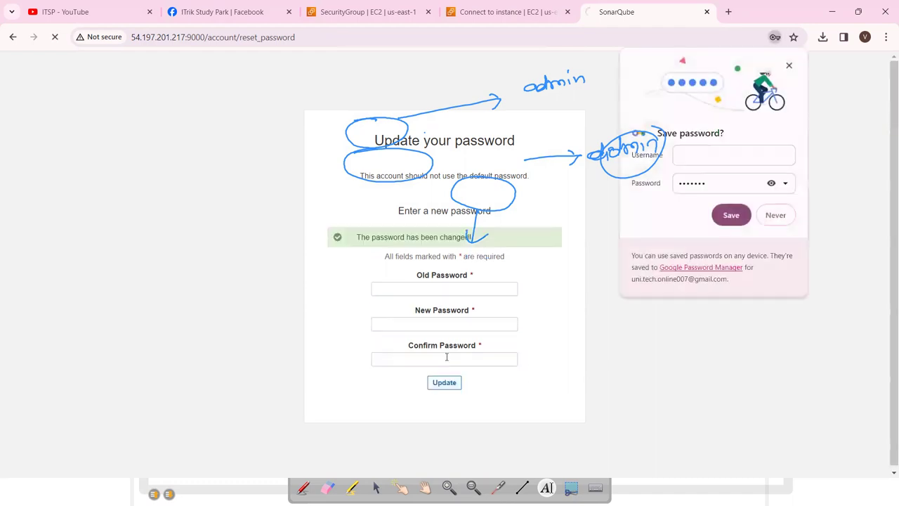
pyautogui.click(780, 221)
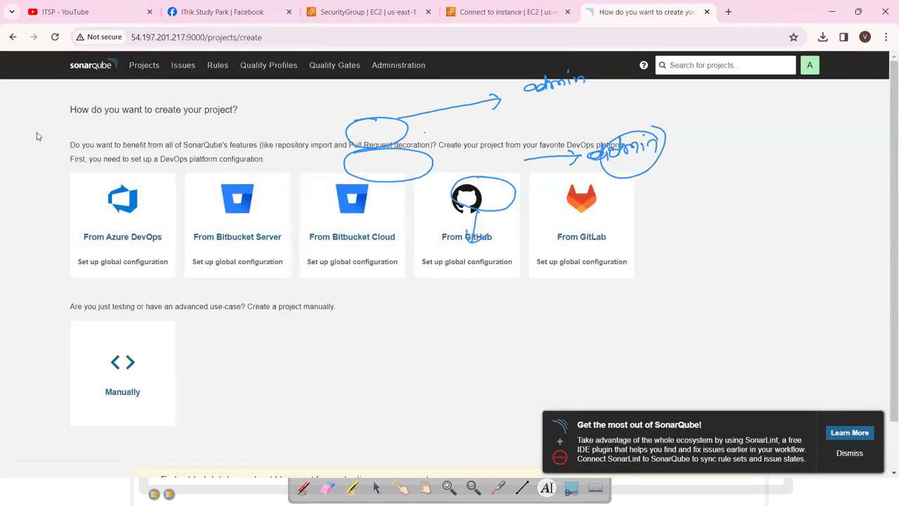
# - Erase the earlier on-screen annotations from the SonarQube page
pyautogui.click(347, 132)
pyautogui.moveTo(458, 103)
pyautogui.mouseDown()
pyautogui.moveTo(579, 79)
pyautogui.moveTo(538, 99)
pyautogui.moveTo(534, 83)
pyautogui.mouseUp()
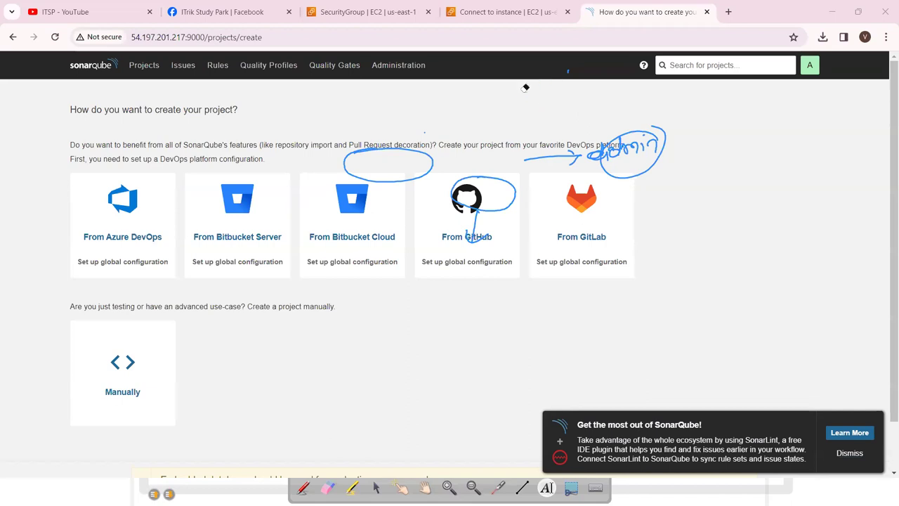
pyautogui.moveTo(626, 132)
pyautogui.mouseDown()
pyautogui.moveTo(628, 145)
pyautogui.moveTo(534, 161)
pyautogui.moveTo(366, 161)
pyautogui.moveTo(506, 187)
pyautogui.moveTo(481, 226)
pyautogui.mouseUp()
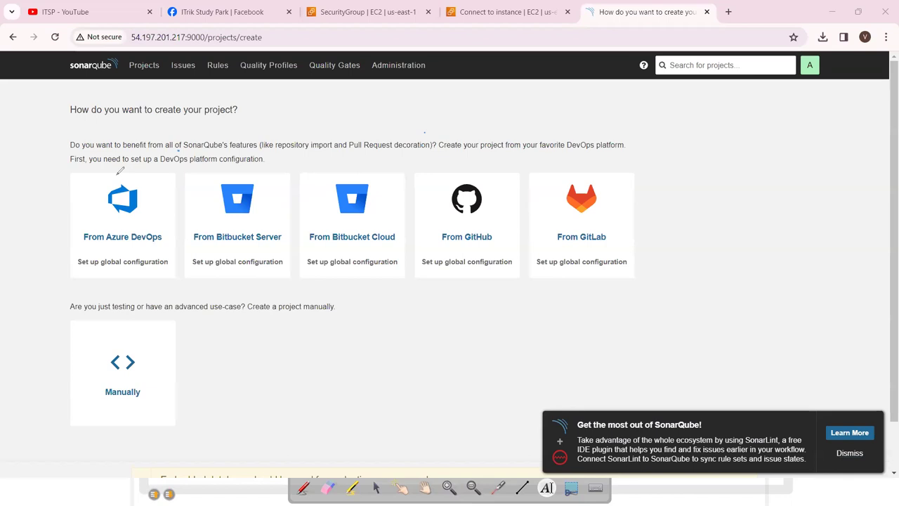
# - Circle From Azure DevOps and From GitHub, and write Push and Jenkins notes linked by arrows
pyautogui.moveTo(118, 169)
pyautogui.mouseDown()
pyautogui.moveTo(63, 200)
pyautogui.moveTo(161, 249)
pyautogui.moveTo(172, 177)
pyautogui.moveTo(120, 161)
pyautogui.mouseUp()
pyautogui.moveTo(485, 180)
pyautogui.mouseDown()
pyautogui.moveTo(473, 254)
pyautogui.moveTo(513, 195)
pyautogui.moveTo(477, 172)
pyautogui.moveTo(498, 144)
pyautogui.mouseUp()
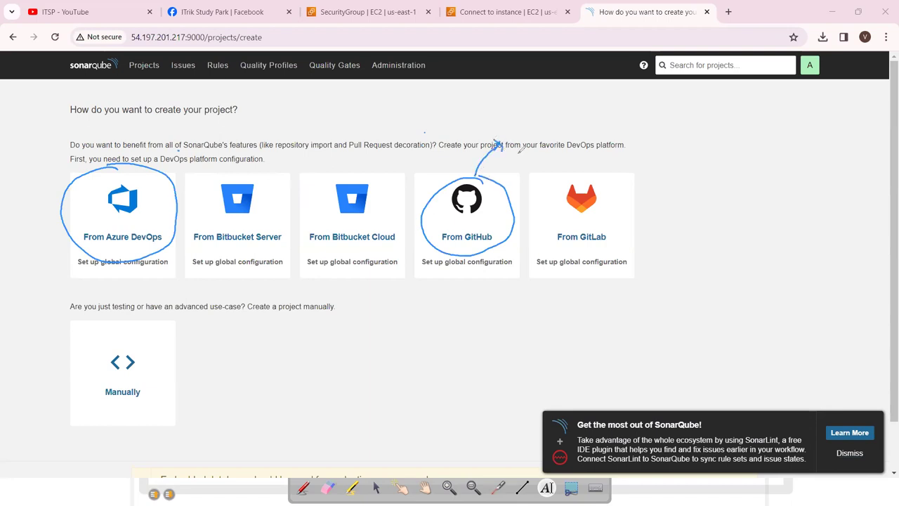
pyautogui.moveTo(479, 175)
pyautogui.mouseDown()
pyautogui.moveTo(527, 166)
pyautogui.moveTo(520, 170)
pyautogui.mouseUp()
pyautogui.moveTo(547, 100)
pyautogui.mouseDown()
pyautogui.moveTo(545, 109)
pyautogui.moveTo(582, 90)
pyautogui.moveTo(587, 111)
pyautogui.moveTo(526, 100)
pyautogui.moveTo(597, 105)
pyautogui.moveTo(573, 84)
pyautogui.moveTo(541, 148)
pyautogui.moveTo(500, 161)
pyautogui.mouseUp()
pyautogui.moveTo(667, 90)
pyautogui.mouseDown()
pyautogui.moveTo(683, 90)
pyautogui.moveTo(653, 112)
pyautogui.moveTo(742, 98)
pyautogui.mouseUp()
pyautogui.moveTo(676, 115)
pyautogui.mouseDown()
pyautogui.moveTo(727, 113)
pyautogui.moveTo(722, 122)
pyautogui.mouseUp()
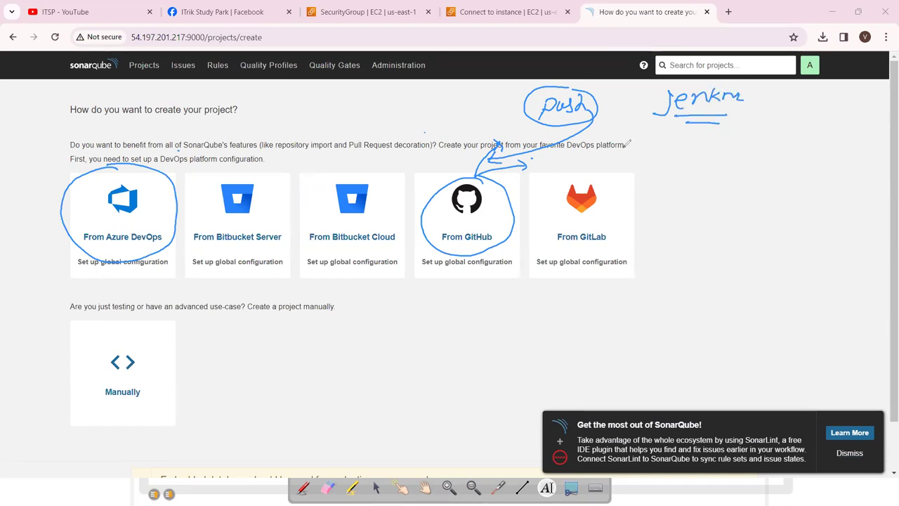
pyautogui.moveTo(670, 111)
pyautogui.mouseDown()
pyautogui.moveTo(631, 138)
pyautogui.moveTo(485, 156)
pyautogui.mouseUp()
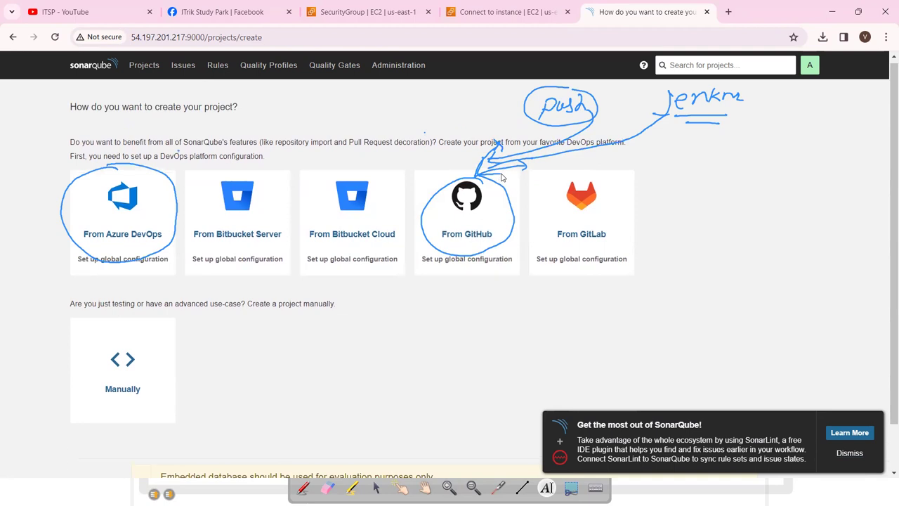
# - Undo the Azure DevOps, GitHub and Jenkins annotations and go to the Issues page
pyautogui.hotkey('ctrl', 'z')
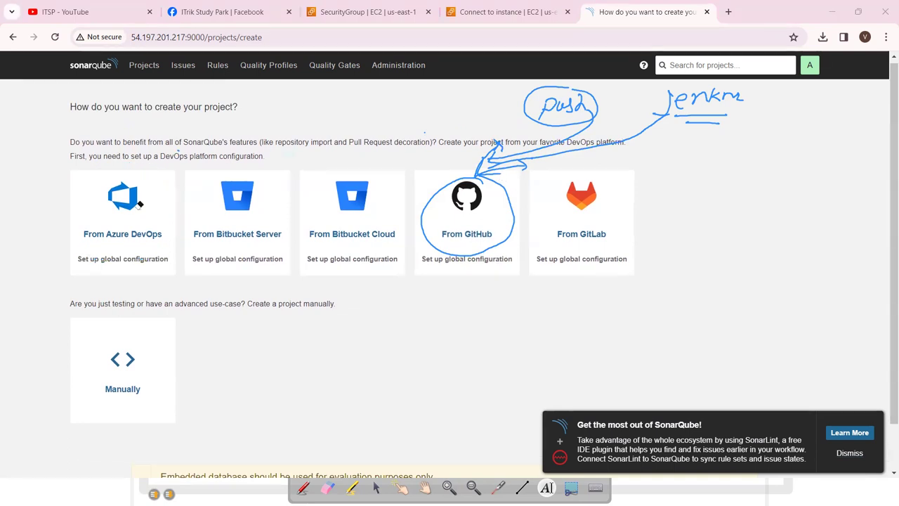
pyautogui.hotkey('ctrl', 'z')
pyautogui.hotkey('ctrl', 'z')
pyautogui.hotkey('ctrl', 'z')
pyautogui.hotkey('ctrl', 'z')
pyautogui.hotkey('ctrl', 'z')
pyautogui.hotkey('ctrl', 'z')
pyautogui.hotkey('ctrl', 'z')
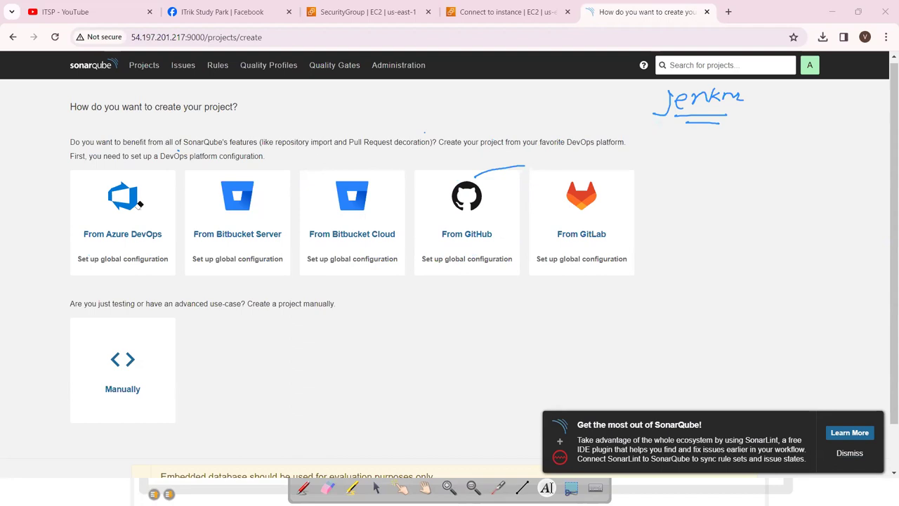
pyautogui.hotkey('ctrl', 'z')
pyautogui.hotkey('ctrl', 'z')
pyautogui.hotkey('ctrl', 'z')
pyautogui.hotkey('ctrl', 'z')
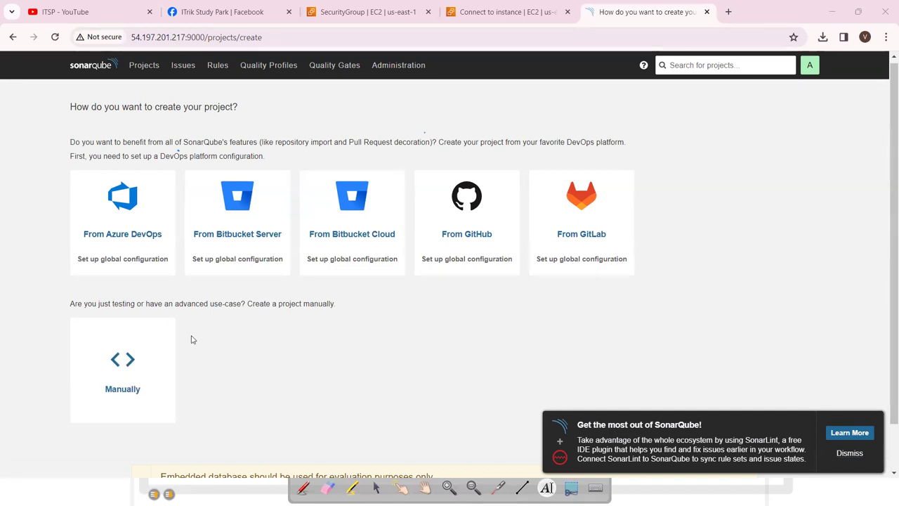
pyautogui.click(184, 66)
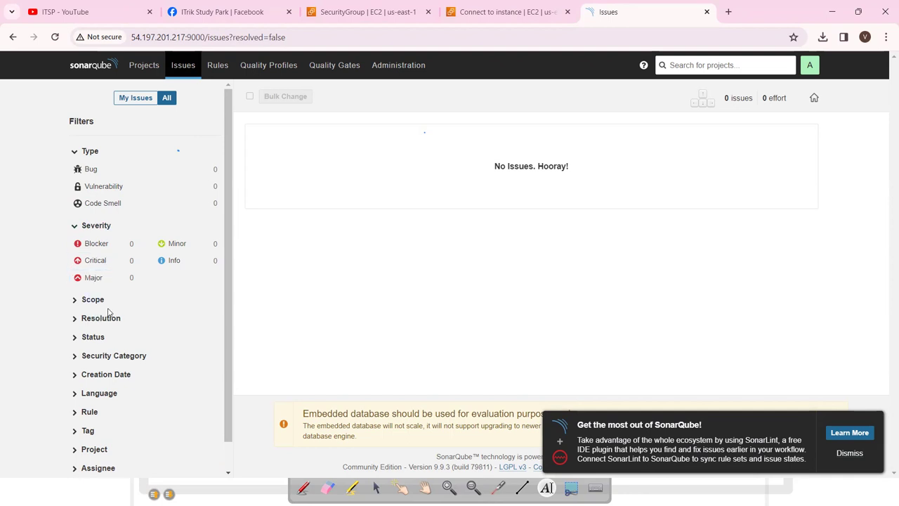
# - Browse the Issues page, then scroll through the Rules list
pyautogui.scroll(-1, 99, 358)
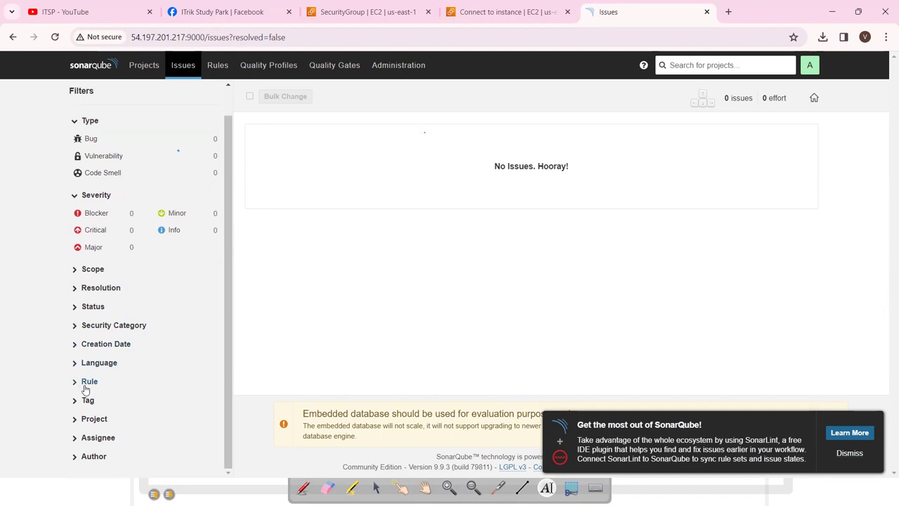
pyautogui.click(216, 67)
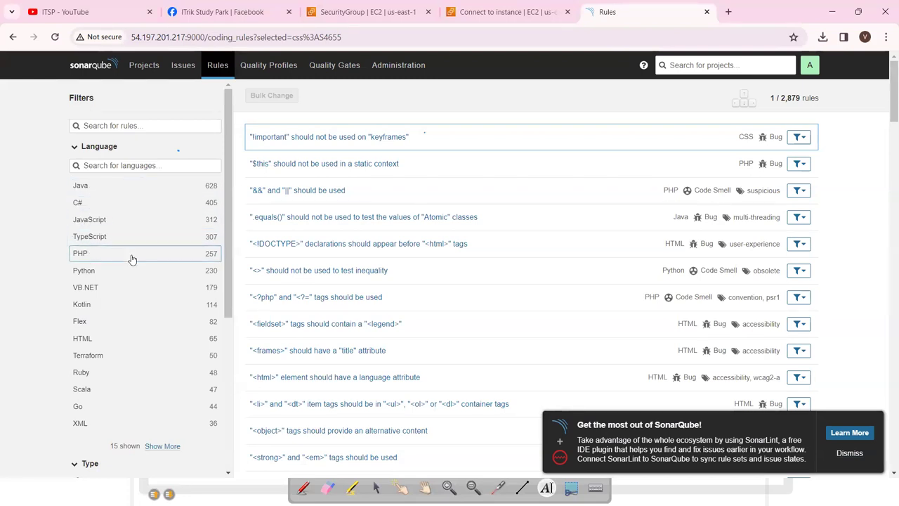
pyautogui.scroll(-3, 131, 258)
pyautogui.scroll(1, 131, 261)
pyautogui.scroll(-3, 133, 255)
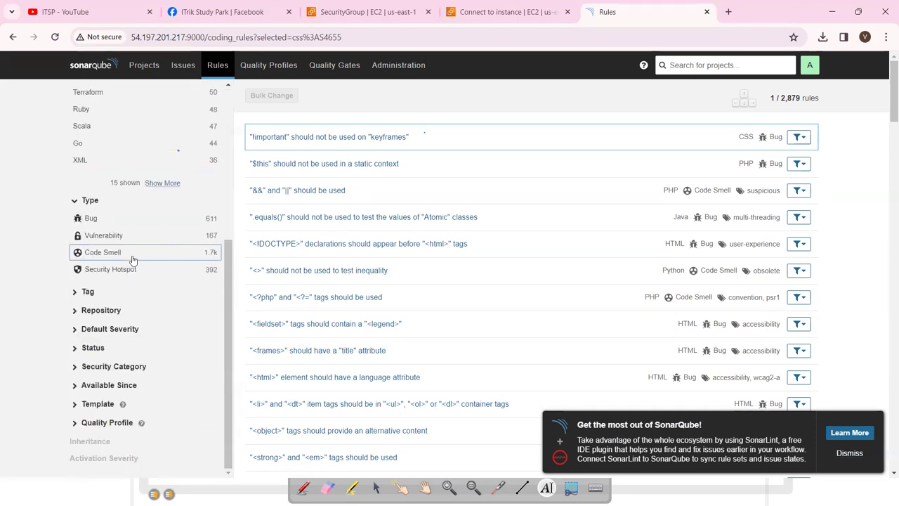
pyautogui.scroll(5, 112, 245)
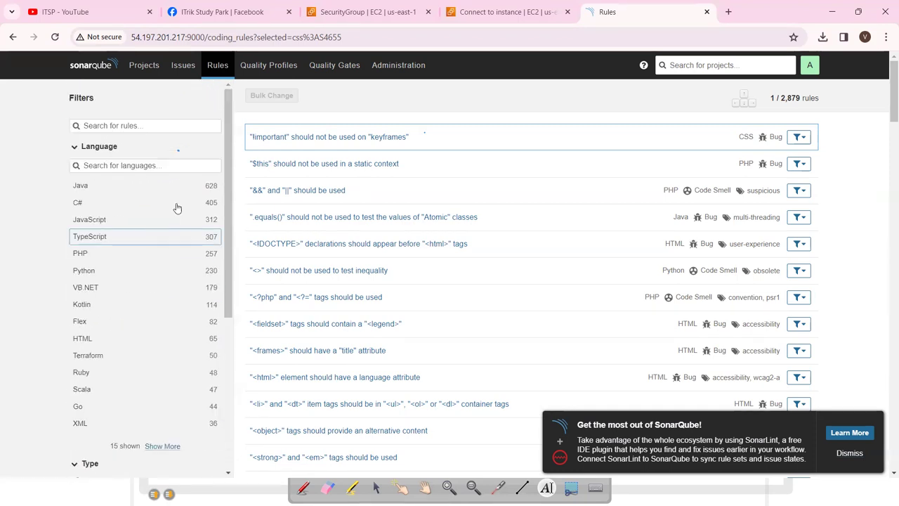
# - View the Quality Profiles page, then bring back the whiteboard setup notes
pyautogui.click(276, 75)
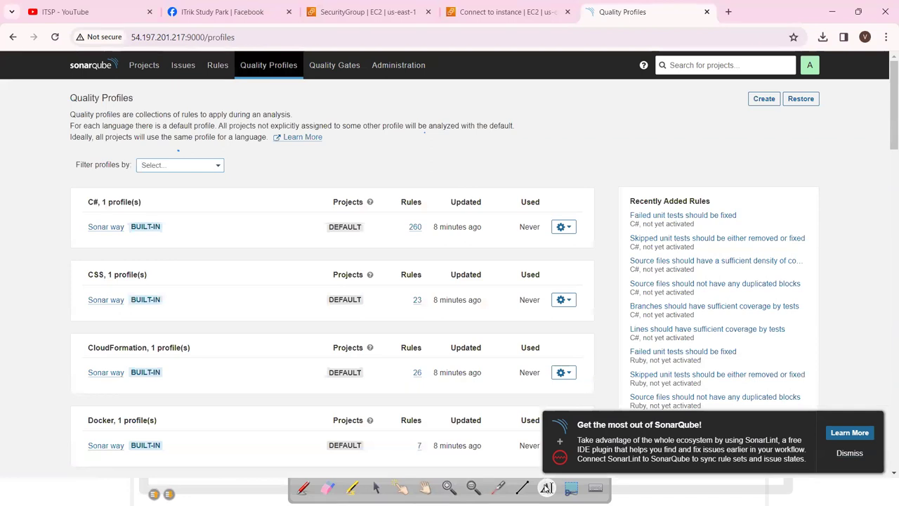
pyautogui.click(547, 488)
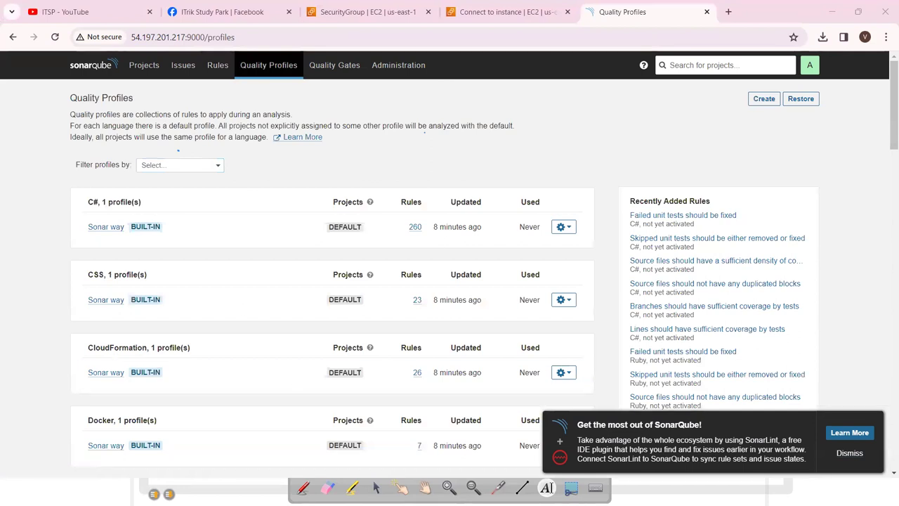
pyautogui.click(547, 488)
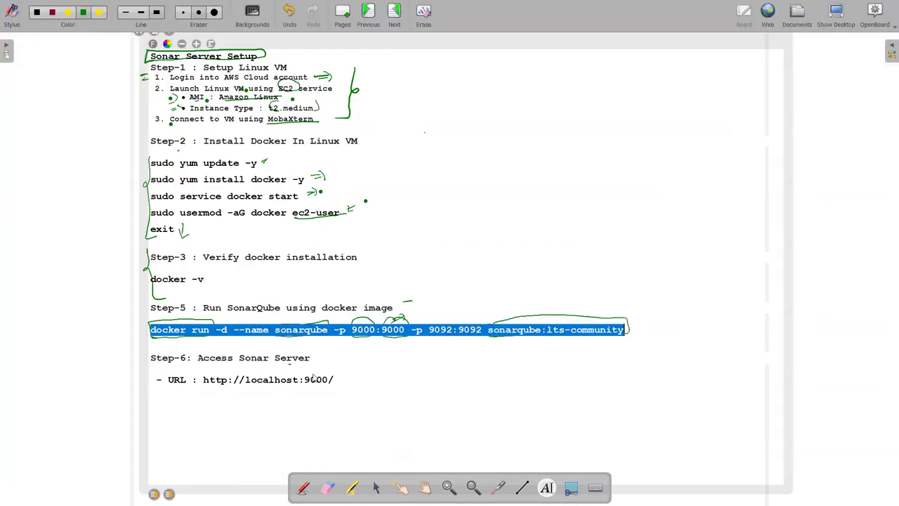
# - Clear the docker run highlight and empty text box, return to the SonarQube intro page, then back to Chrome
pyautogui.click(508, 229)
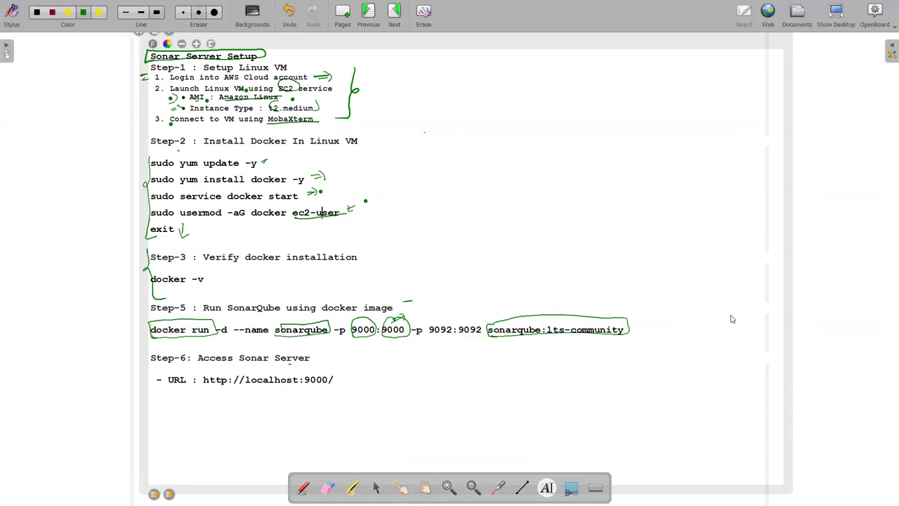
pyautogui.click(878, 356)
pyautogui.click(798, 312)
pyautogui.click(150, 163)
pyautogui.press('pageup')
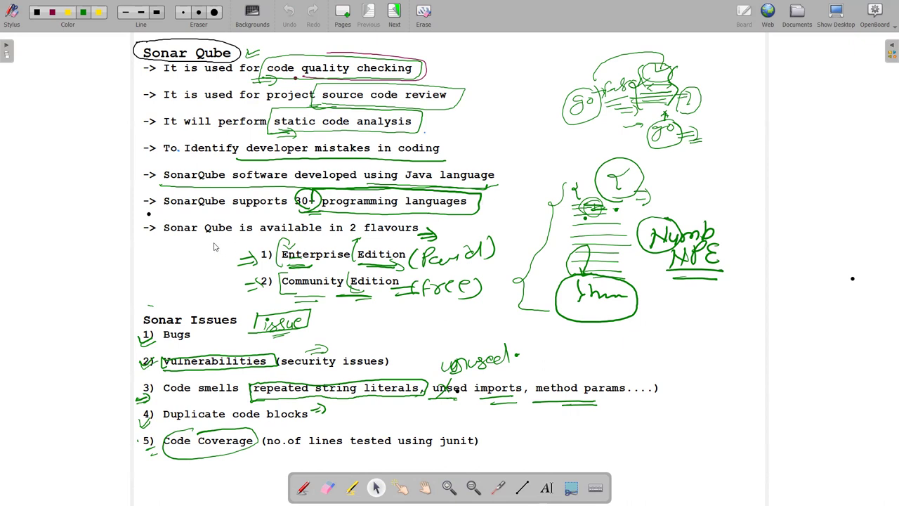
pyautogui.hotkey('alt', 'Tab')
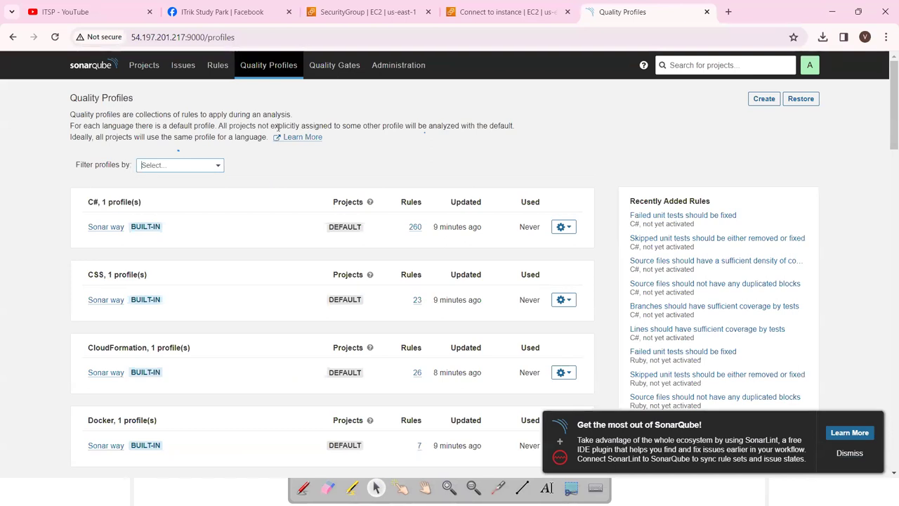
# - Visit Projects and the SonarQube home page, dismiss the SonarLint notice, and return to OpenBoard
pyautogui.click(141, 66)
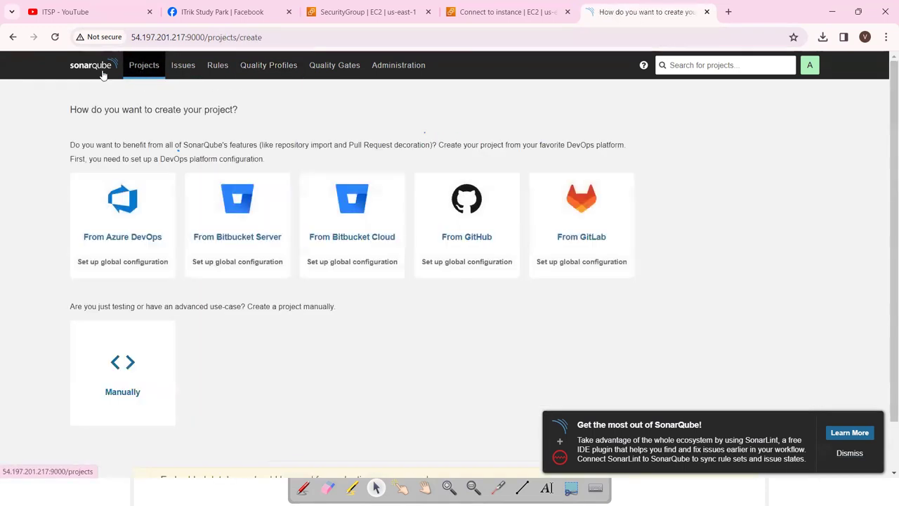
pyautogui.click(96, 73)
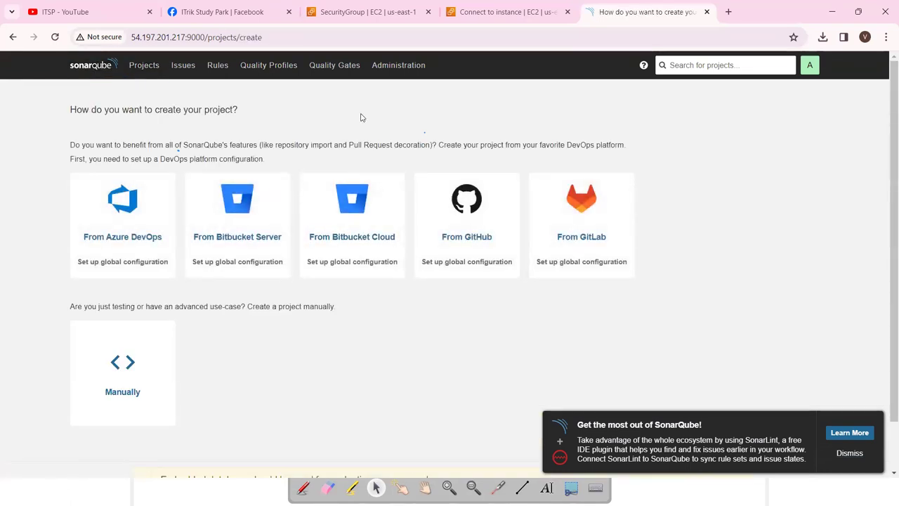
pyautogui.click(850, 454)
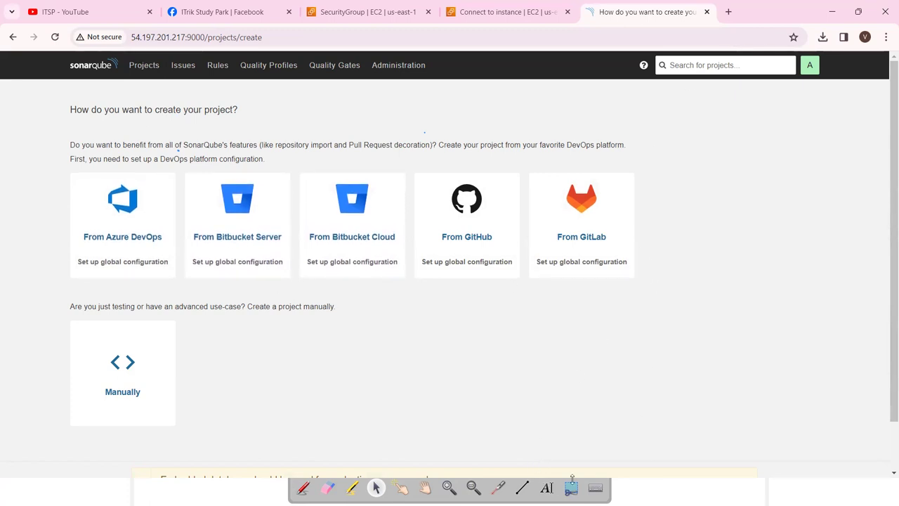
pyautogui.click(654, 489)
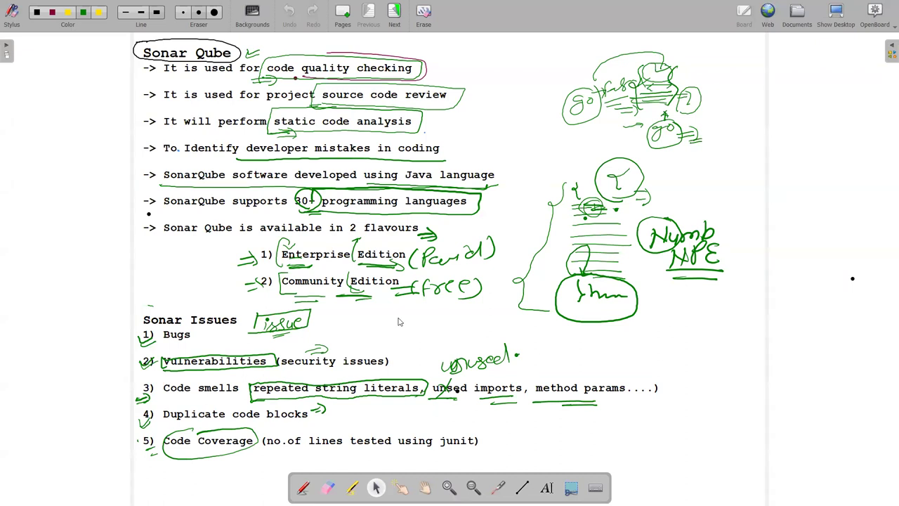
# - On the Sonar Maven integration notes page, circle pom.xml and brace the <properties> block in green
pyautogui.click(392, 341)
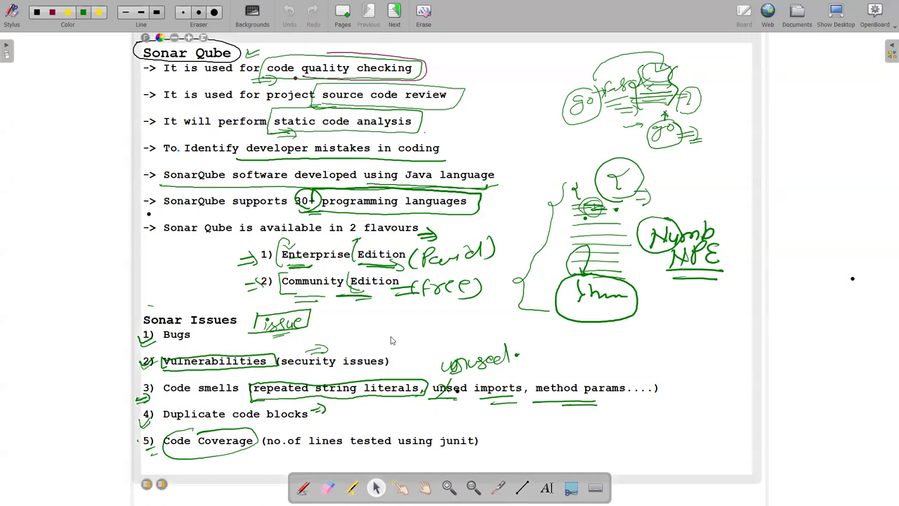
pyautogui.press('pagedown')
pyautogui.press('pagedown')
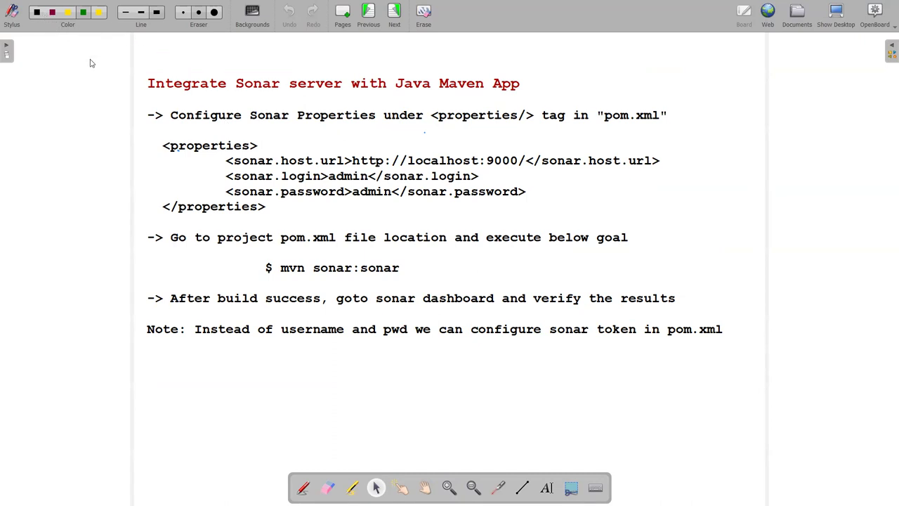
pyautogui.click(304, 489)
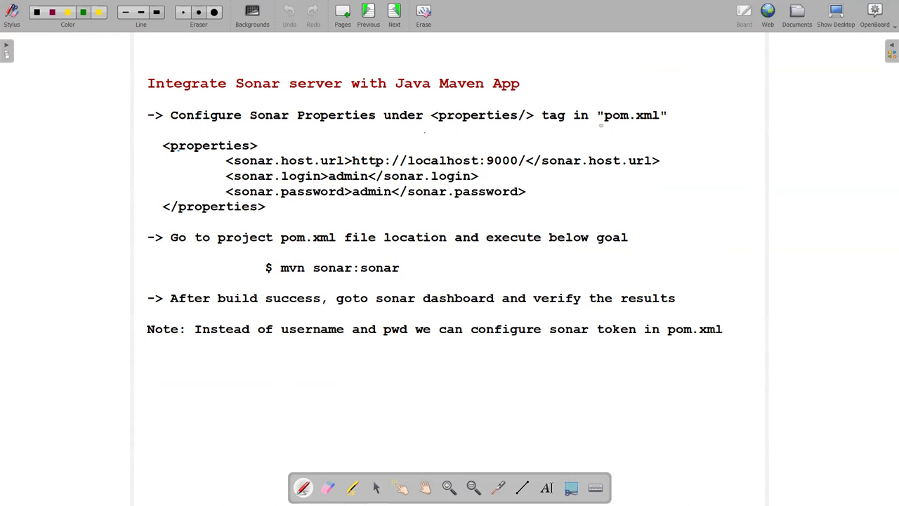
pyautogui.moveTo(606, 125)
pyautogui.mouseDown()
pyautogui.moveTo(675, 118)
pyautogui.moveTo(639, 97)
pyautogui.moveTo(594, 106)
pyautogui.moveTo(608, 128)
pyautogui.mouseUp()
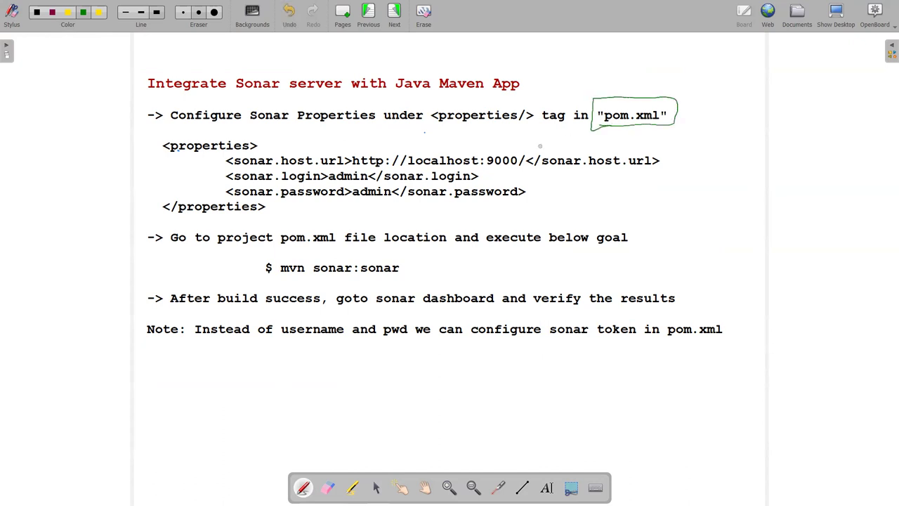
pyautogui.moveTo(156, 142)
pyautogui.mouseDown()
pyautogui.moveTo(147, 220)
pyautogui.moveTo(195, 216)
pyautogui.mouseUp()
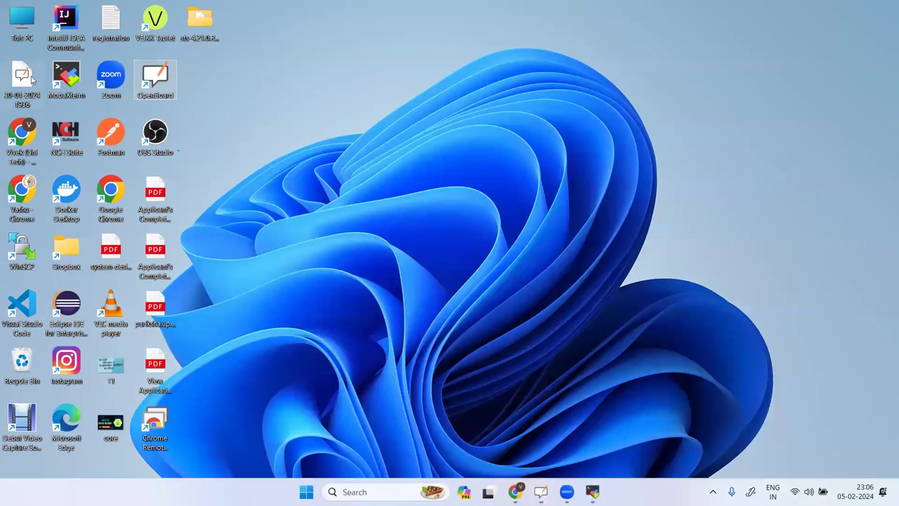
# - Launch SpringToolSuite4 from sts-4.21.0.RELEASE in the Microservices\Microservices workspace
pyautogui.click(206, 21)
pyautogui.doubleClick(206, 22)
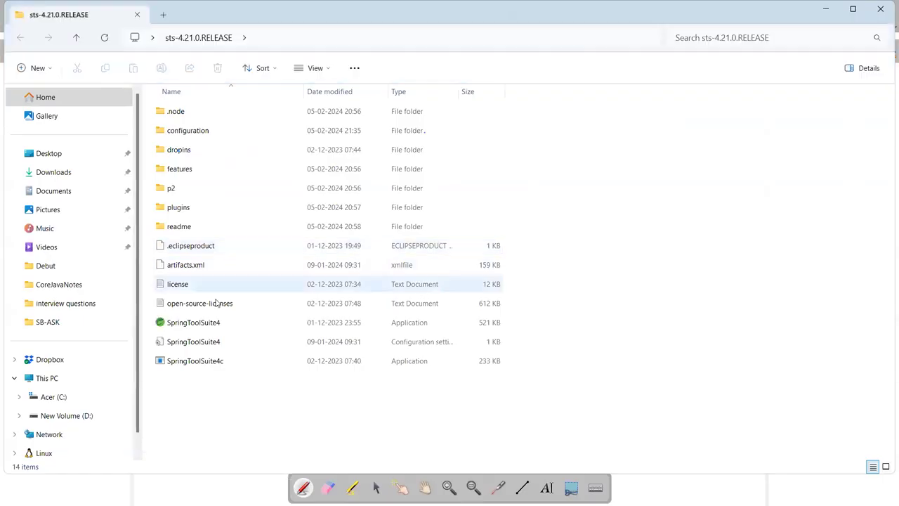
pyautogui.click(216, 322)
pyautogui.doubleClick(216, 322)
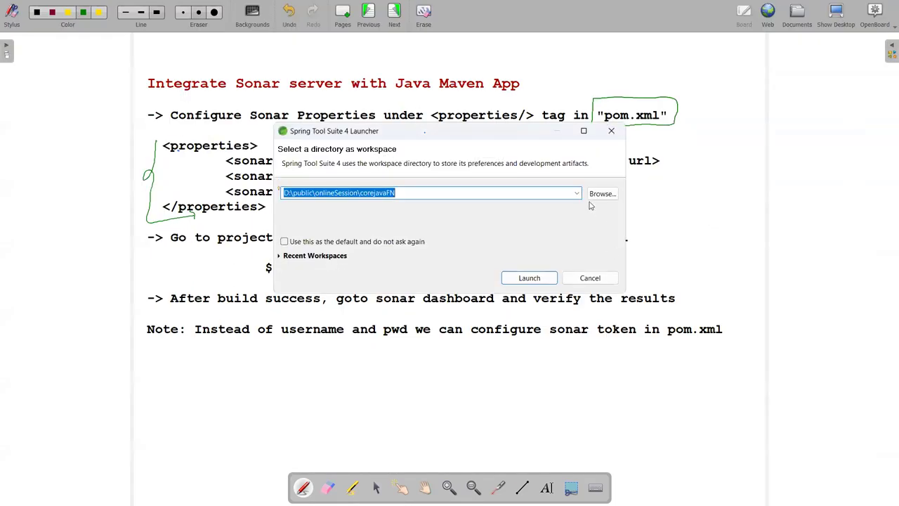
pyautogui.click(578, 196)
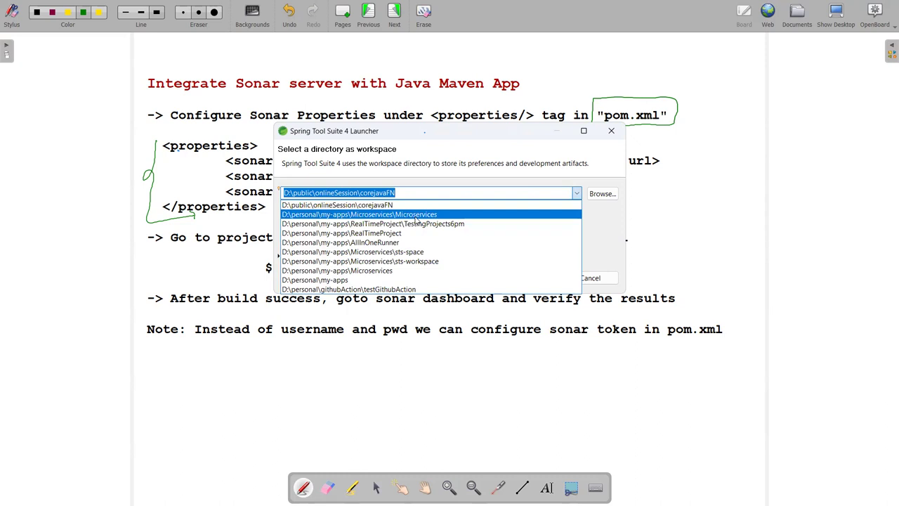
pyautogui.click(416, 217)
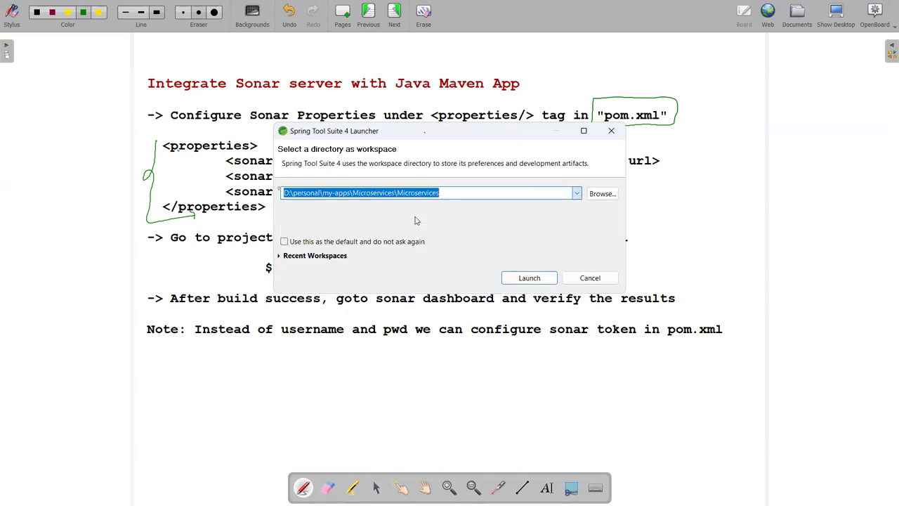
pyautogui.click(530, 278)
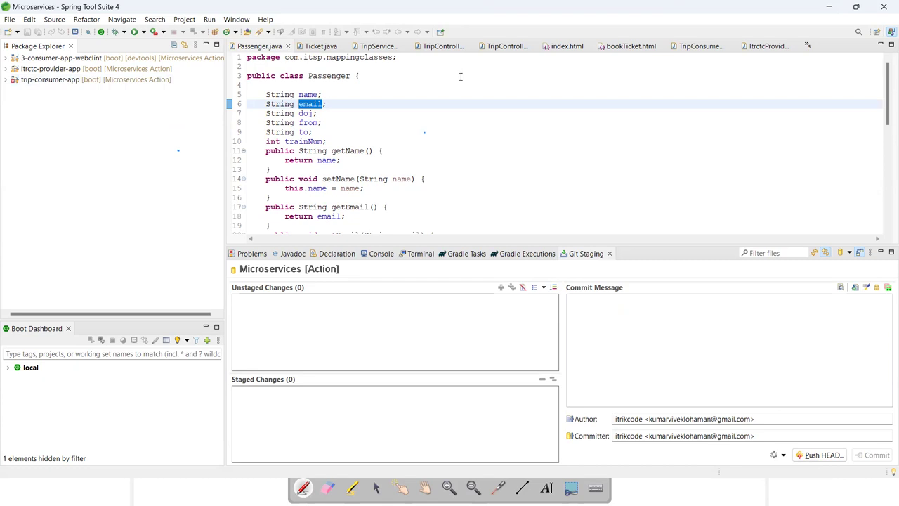
# - Close all open editor tabs in Spring Tool Suite
pyautogui.click(704, 48)
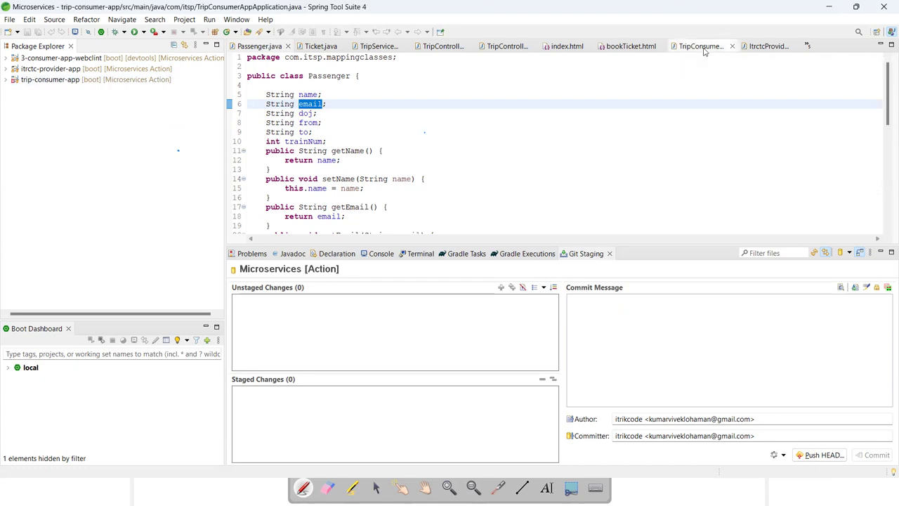
pyautogui.rightClick(720, 49)
pyautogui.click(736, 110)
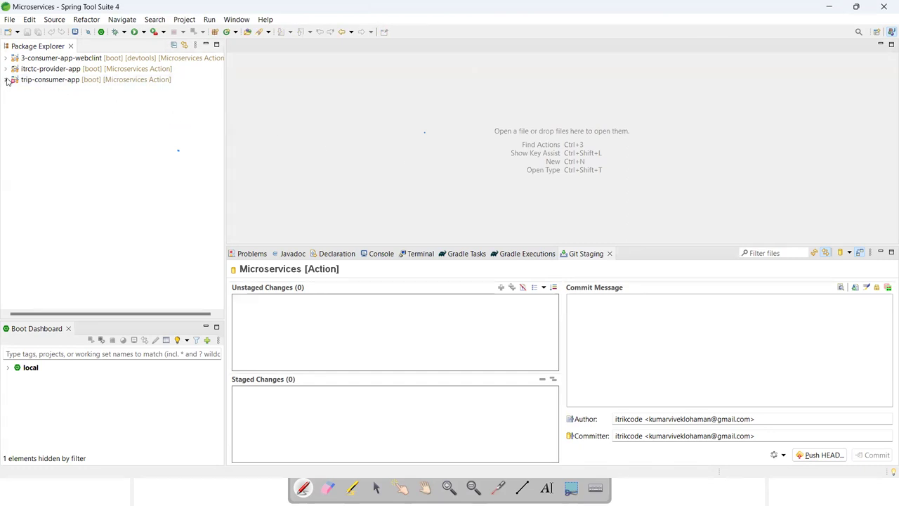
# - Open and review the trip-consumer-app project's pom.xml
pyautogui.click(7, 71)
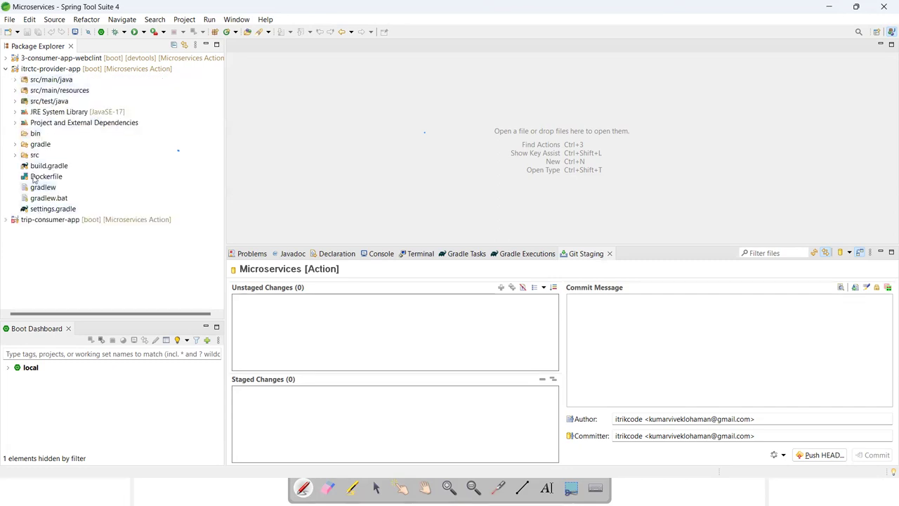
pyautogui.click(6, 69)
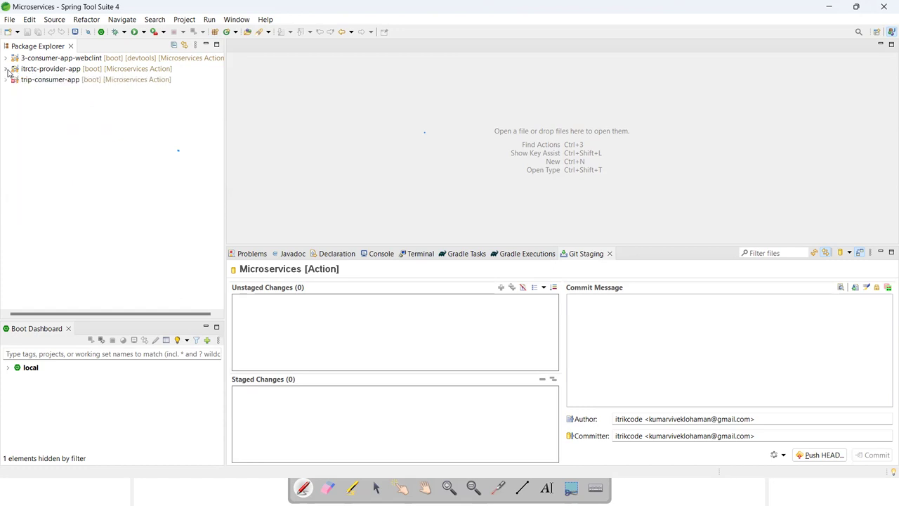
pyautogui.click(6, 79)
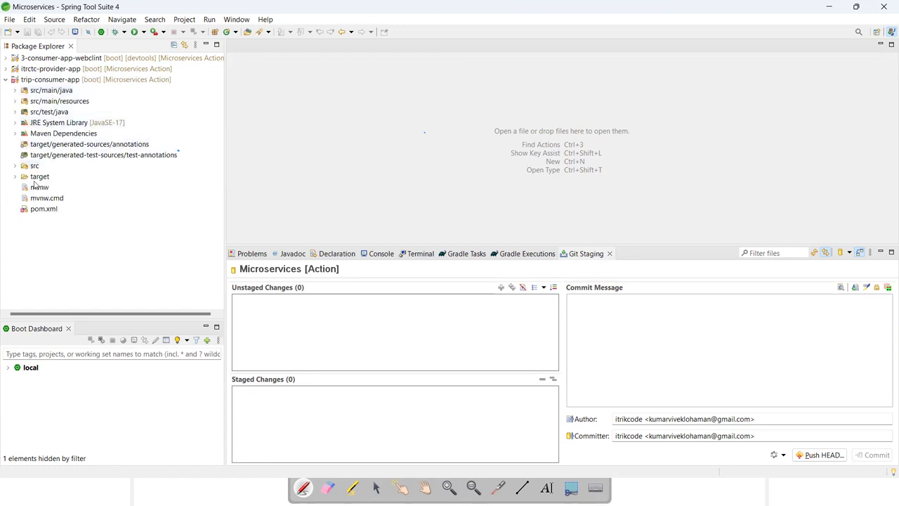
pyautogui.click(40, 209)
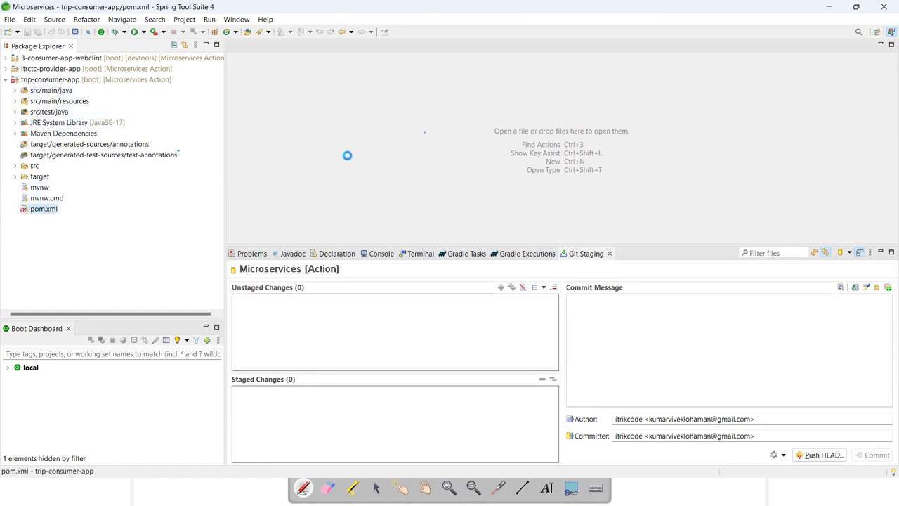
pyautogui.scroll(-10, 383, 149)
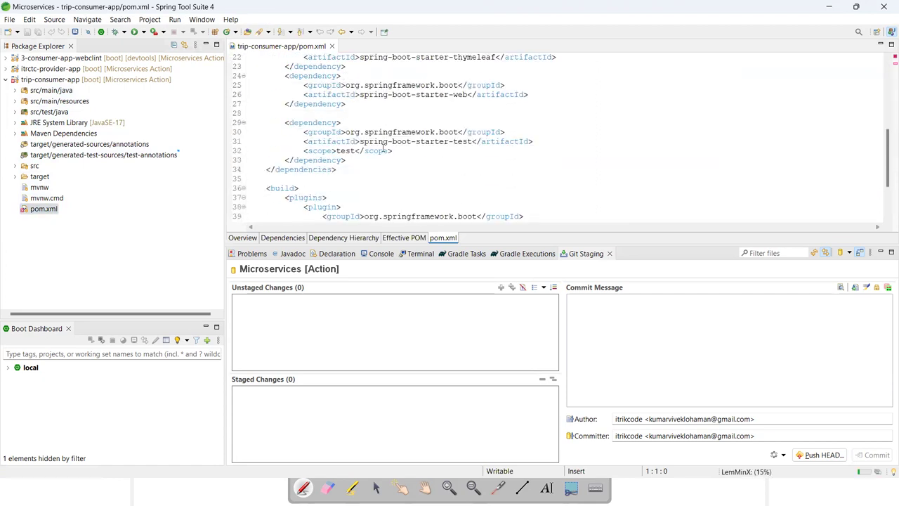
pyautogui.scroll(7, 385, 151)
pyautogui.scroll(4, 384, 151)
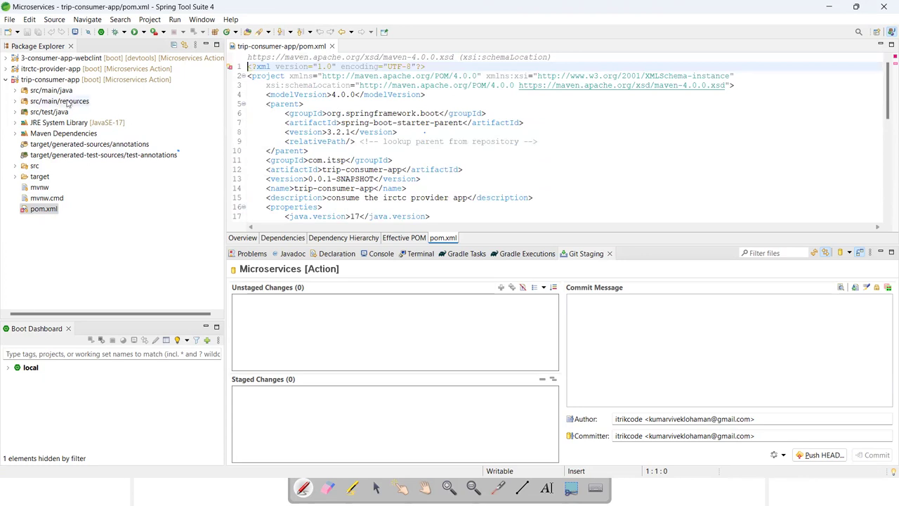
pyautogui.click(9, 80)
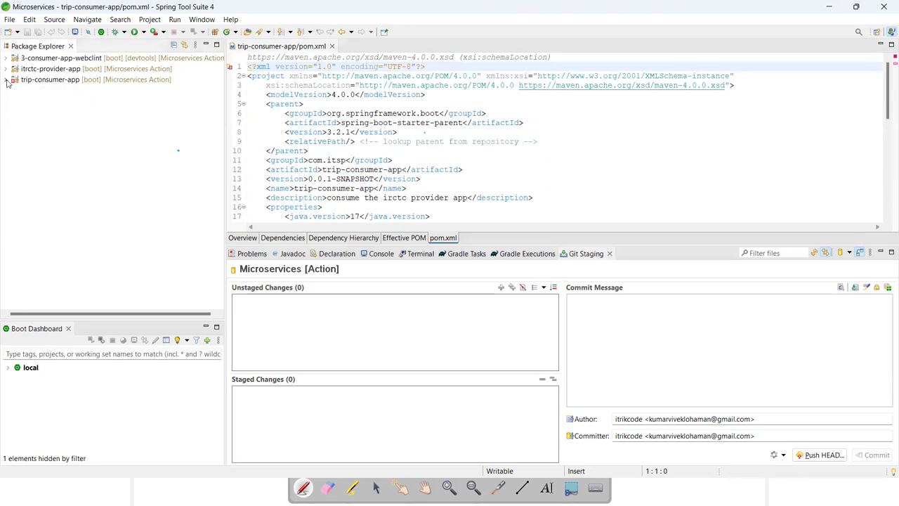
# - Open TripControllWeb.java and TripService.java from the 3-consumer-app-webclint com.itsp packages
pyautogui.click(7, 58)
pyautogui.click(15, 69)
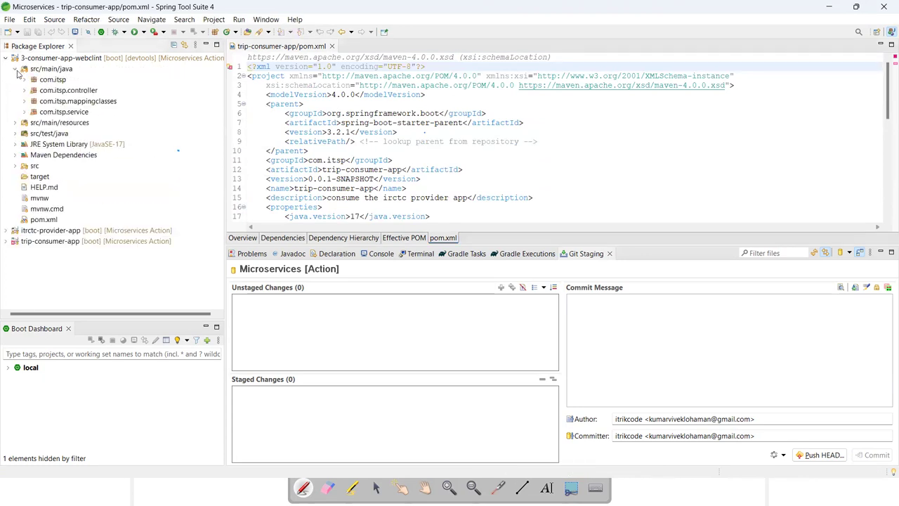
pyautogui.click(24, 80)
pyautogui.click(24, 101)
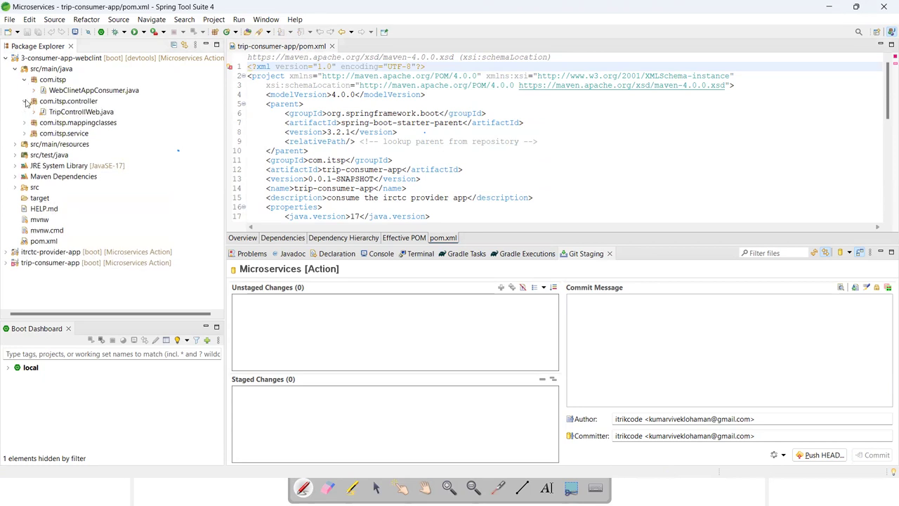
pyautogui.click(60, 112)
pyautogui.doubleClick(60, 113)
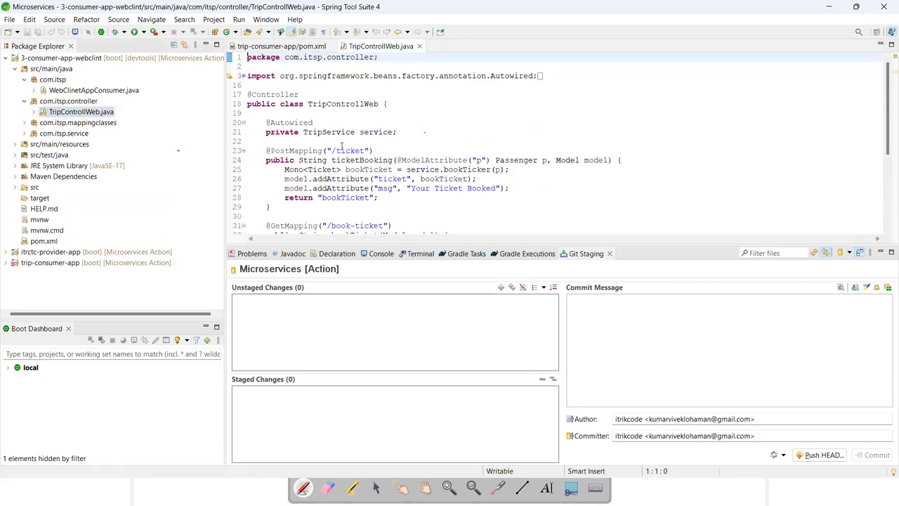
pyautogui.scroll(-5, 342, 146)
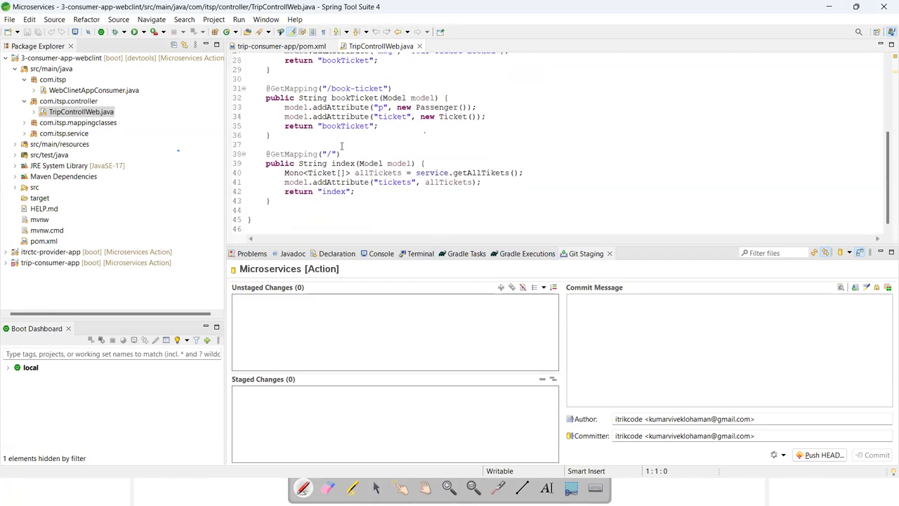
pyautogui.click(24, 133)
pyautogui.doubleClick(55, 145)
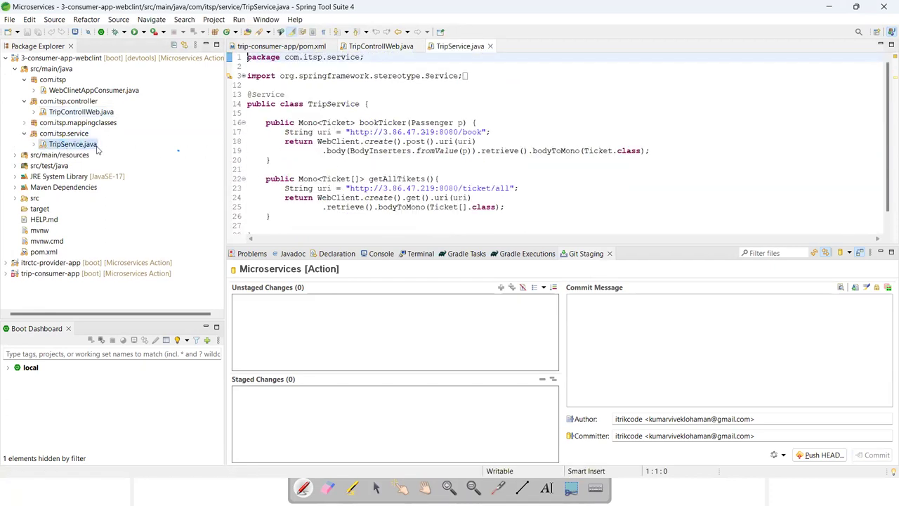
pyautogui.scroll(-1, 348, 168)
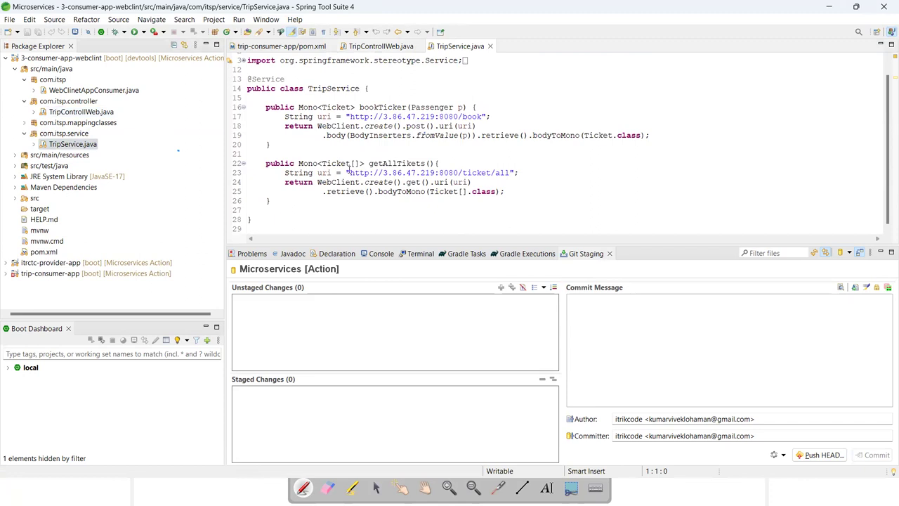
pyautogui.scroll(1, 349, 168)
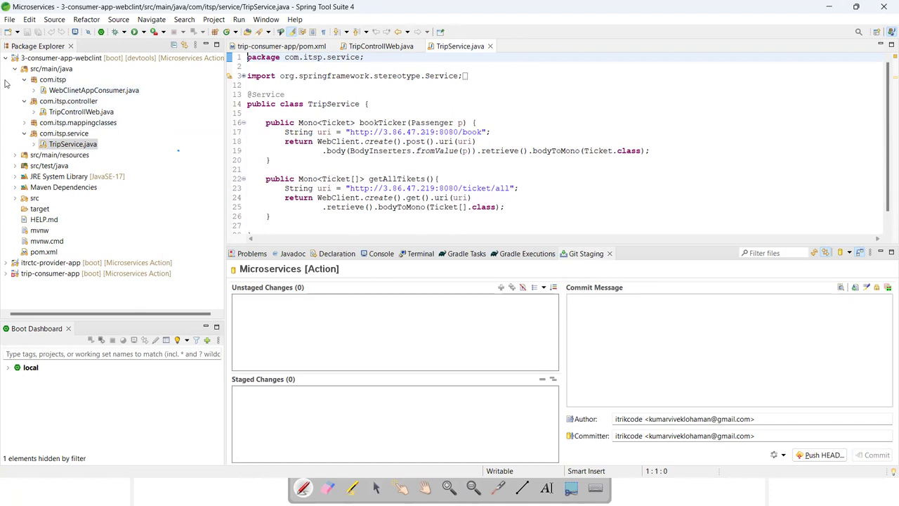
# - Open the 3-consumer-app-webclint pom.xml, then return to the Sonar integration notes
pyautogui.doubleClick(39, 252)
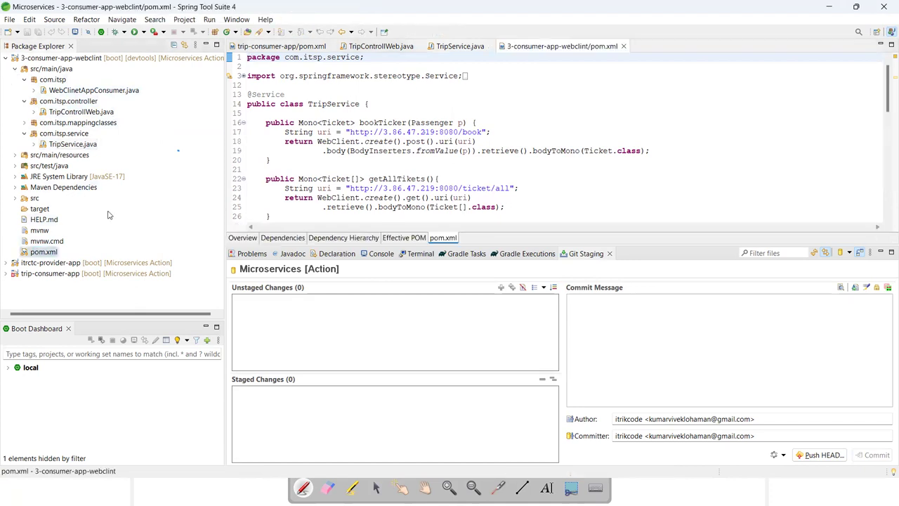
pyautogui.scroll(-1, 359, 143)
pyautogui.scroll(-6, 401, 143)
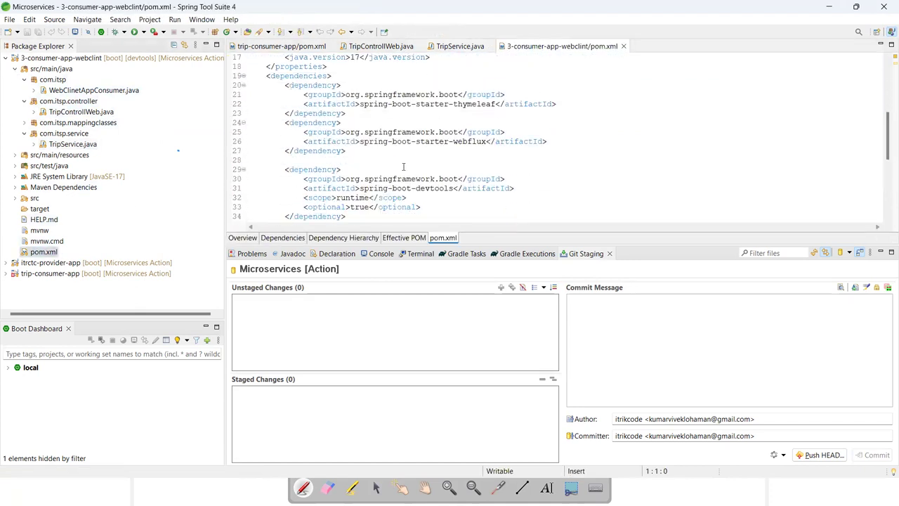
pyautogui.hotkey('alt', 'Tab')
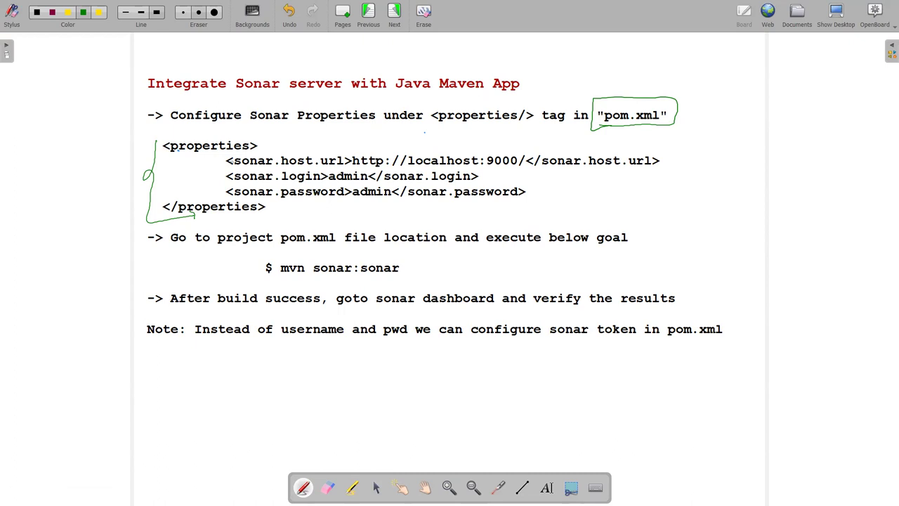
# - Copy the three <sonar.*> property lines from the OpenBoard integration notes for pasting into pom.xml
pyautogui.click(275, 190)
pyautogui.click(547, 487)
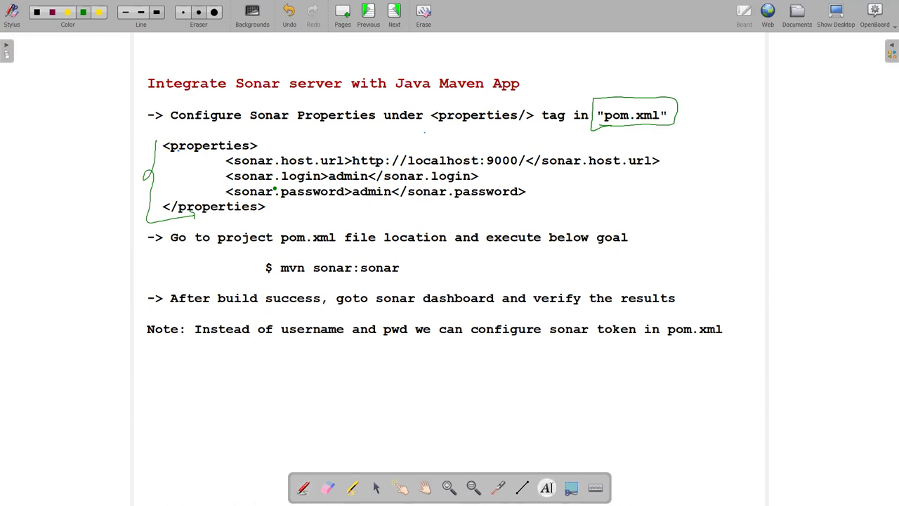
pyautogui.click(226, 162)
pyautogui.moveTo(226, 163); pyautogui.dragTo(539, 196)
pyautogui.hotkey('ctrl', 'c')
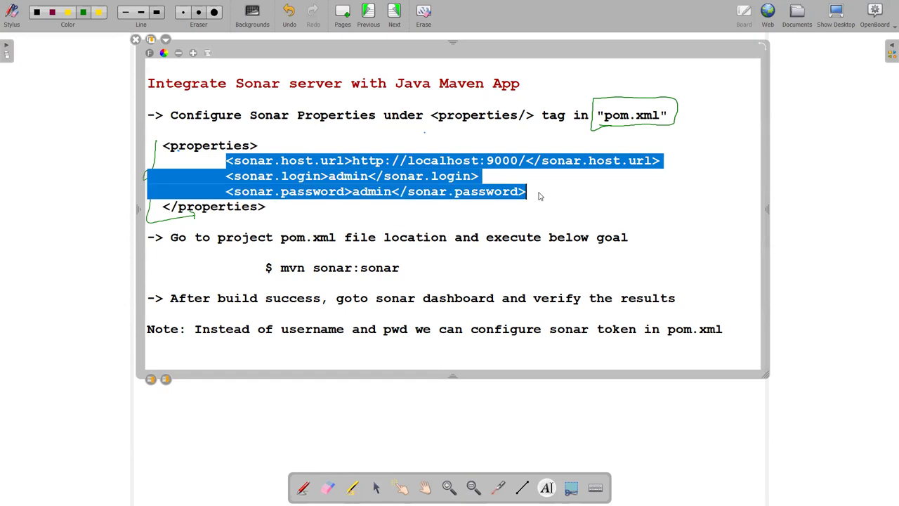
pyautogui.hotkey('alt', 'Tab')
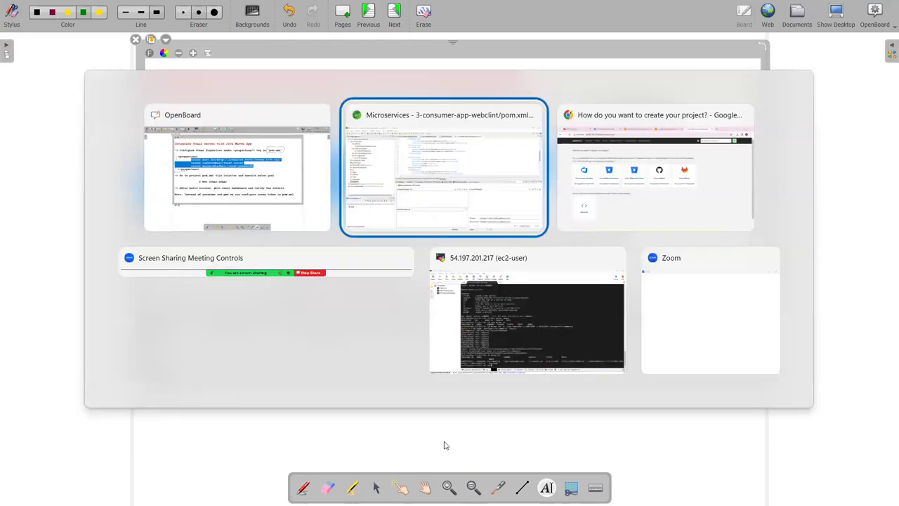
# - Paste the three sonar property lines on a new line below <java.version> in pom.xml
pyautogui.scroll(2, 419, 150)
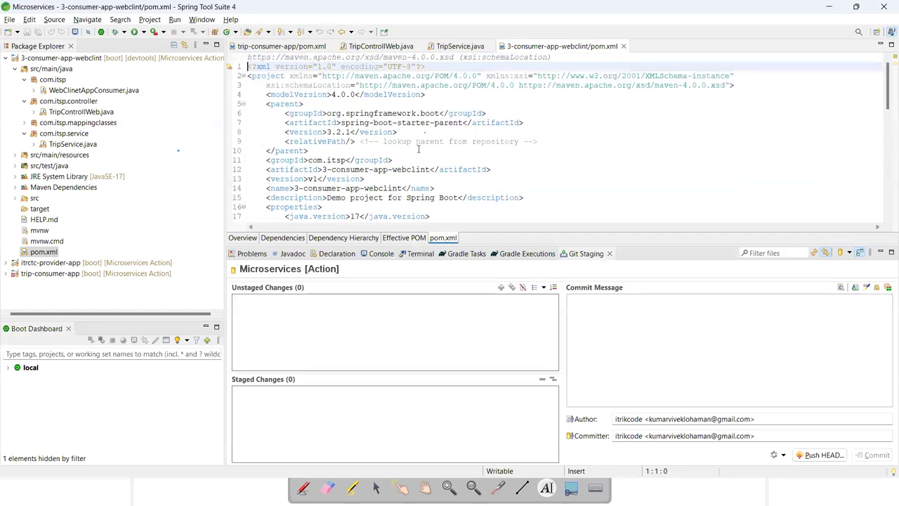
pyautogui.scroll(-1, 323, 149)
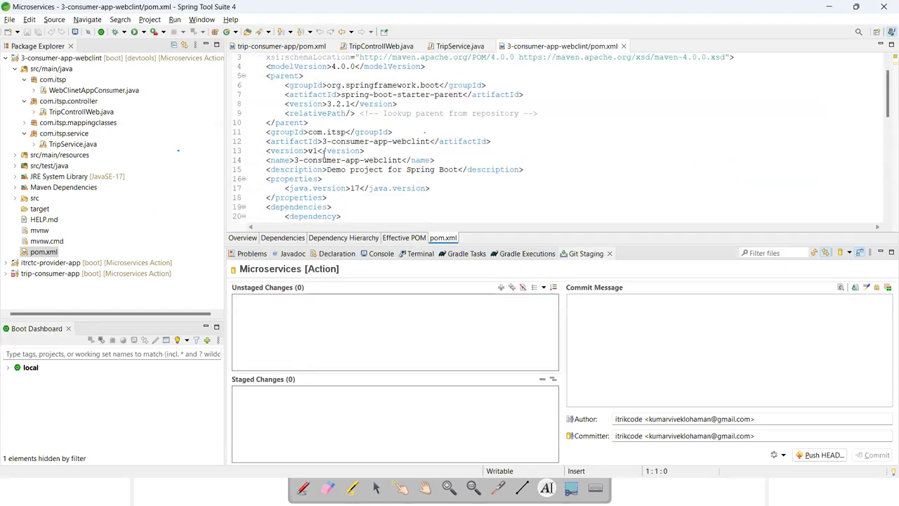
pyautogui.scroll(-1, 326, 188)
pyautogui.moveTo(286, 160); pyautogui.dragTo(430, 160)
pyautogui.click(432, 160)
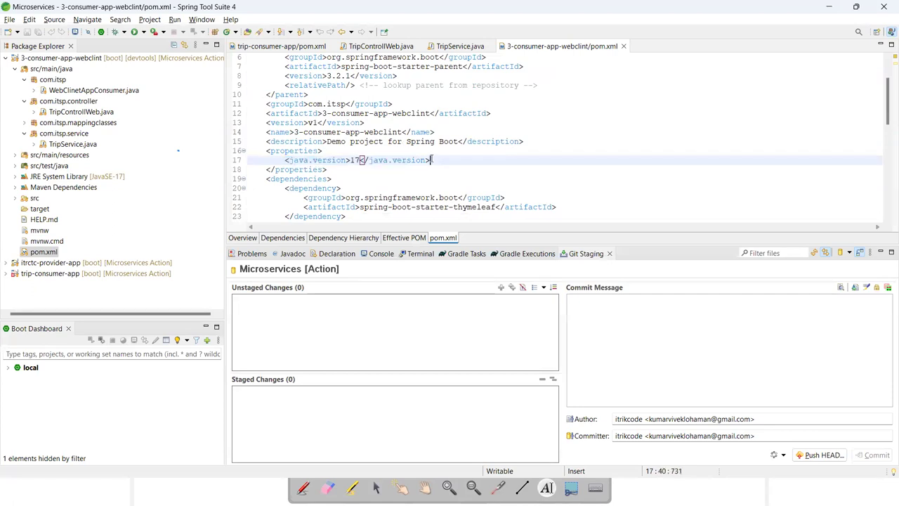
pyautogui.press('Return')
pyautogui.hotkey('ctrl', 'v')
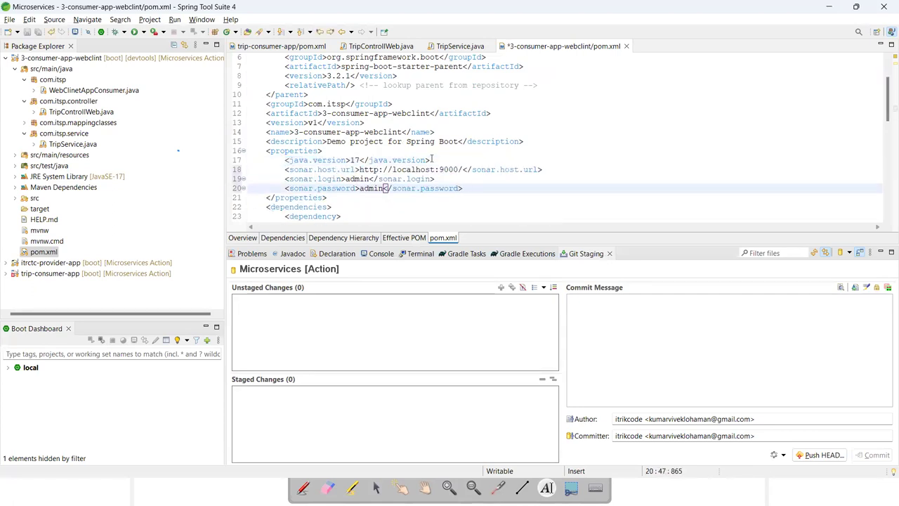
# - Replace localhost:9000 in sonar.host.url with the SonarQube server address 54.197.201.217:9000
pyautogui.doubleClick(413, 170)
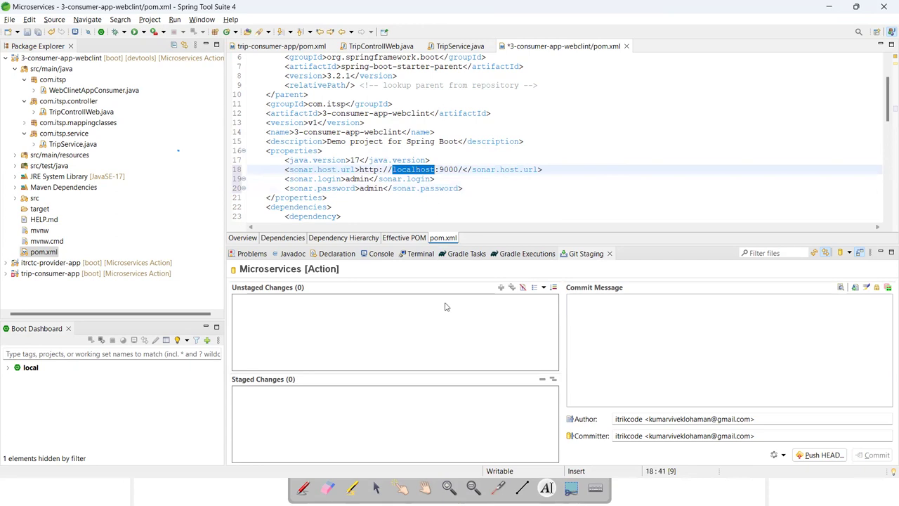
pyautogui.hotkey('alt', 'Tab')
pyautogui.hotkey('alt', 'Tab')
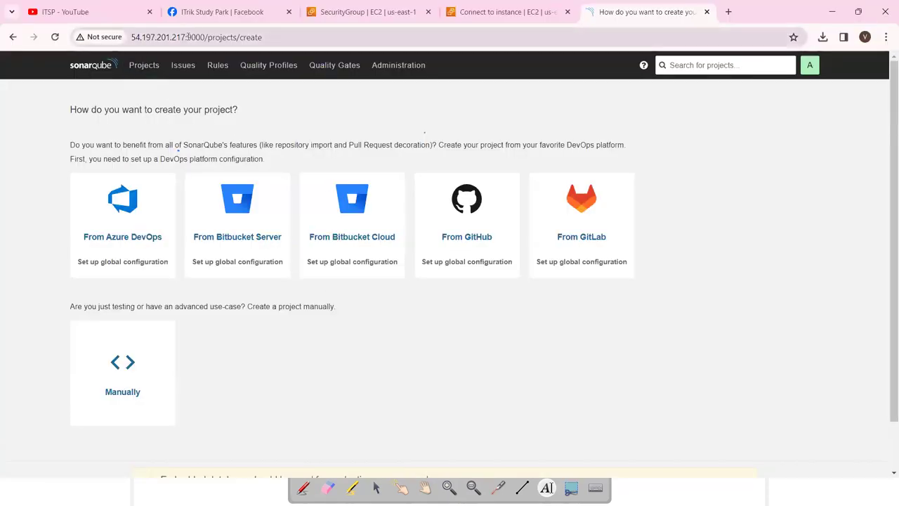
pyautogui.moveTo(205, 37); pyautogui.dragTo(128, 35)
pyautogui.hotkey('ctrl', 'c')
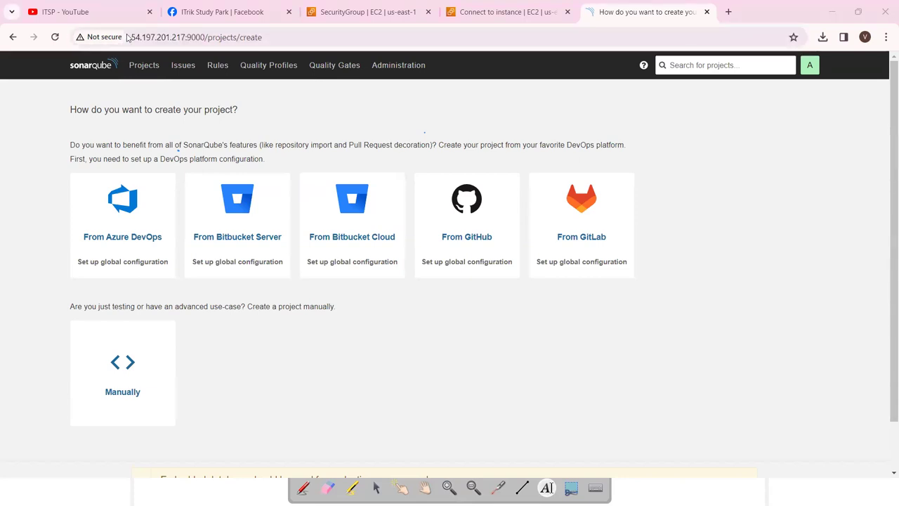
pyautogui.hotkey('alt', 'Tab')
pyautogui.click(451, 175)
pyautogui.moveTo(458, 169); pyautogui.dragTo(394, 170)
pyautogui.hotkey('ctrl', 'v')
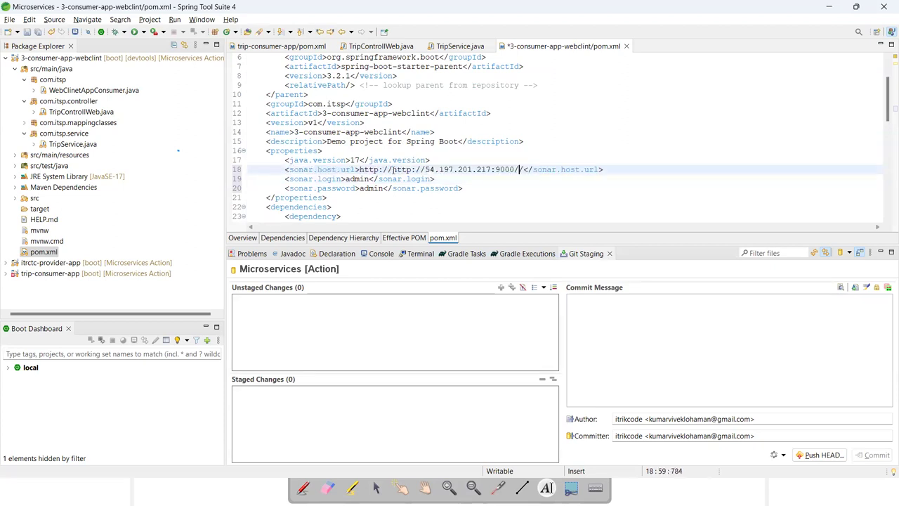
pyautogui.press('BackSpace')
# - Change the sonar.login value and enter the sonar account password
pyautogui.doubleClick(357, 179)
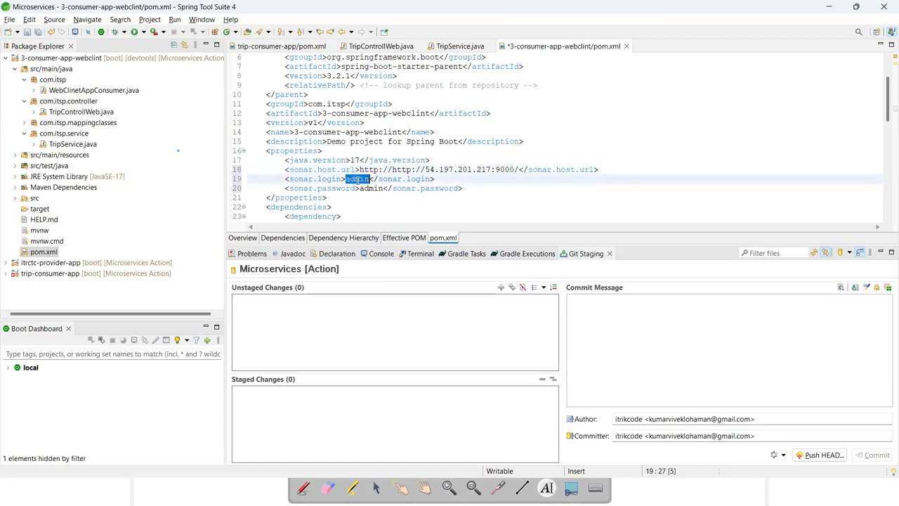
pyautogui.hotkey('ctrl', 'space')
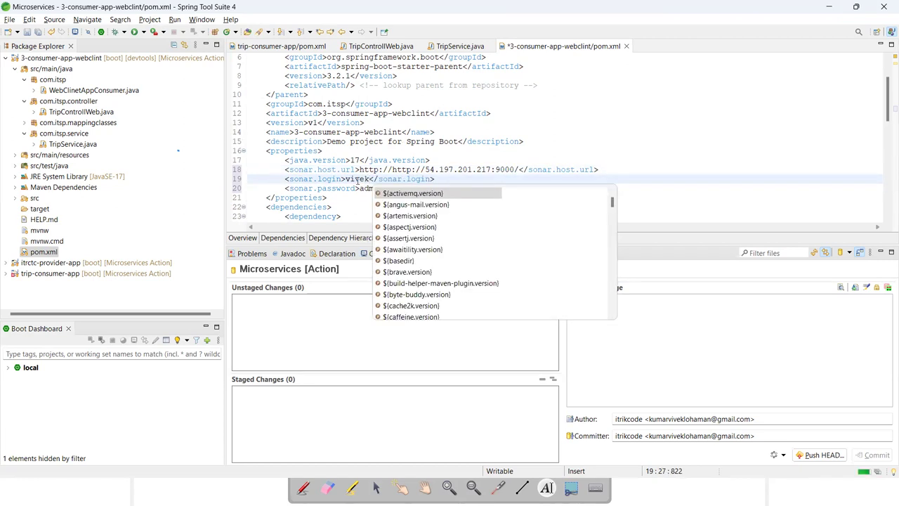
pyautogui.hotkey('ctrl', 'space')
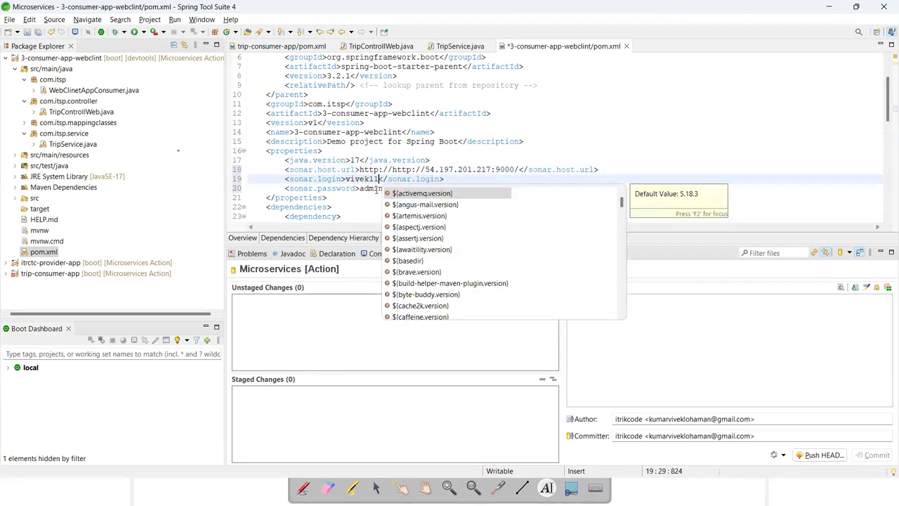
pyautogui.doubleClick(371, 188)
pyautogui.hotkey('ctrl', 'space')
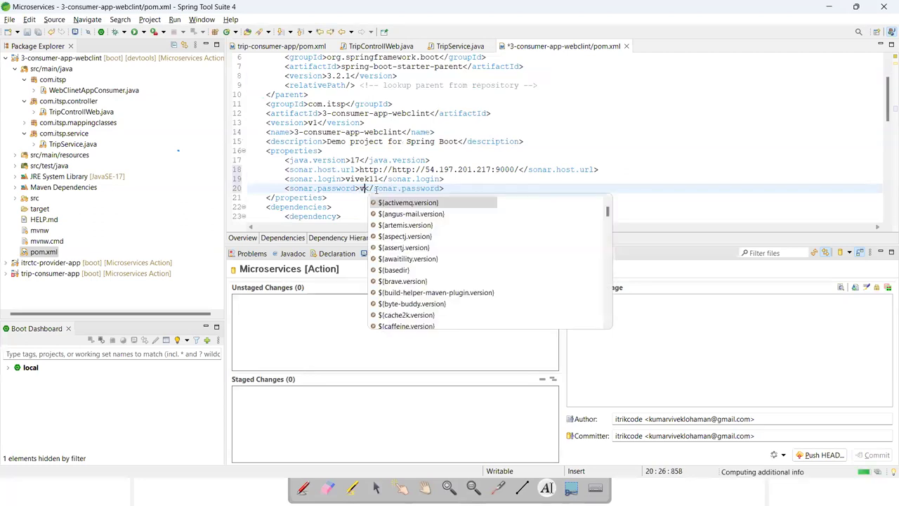
pyautogui.press('BackSpace')
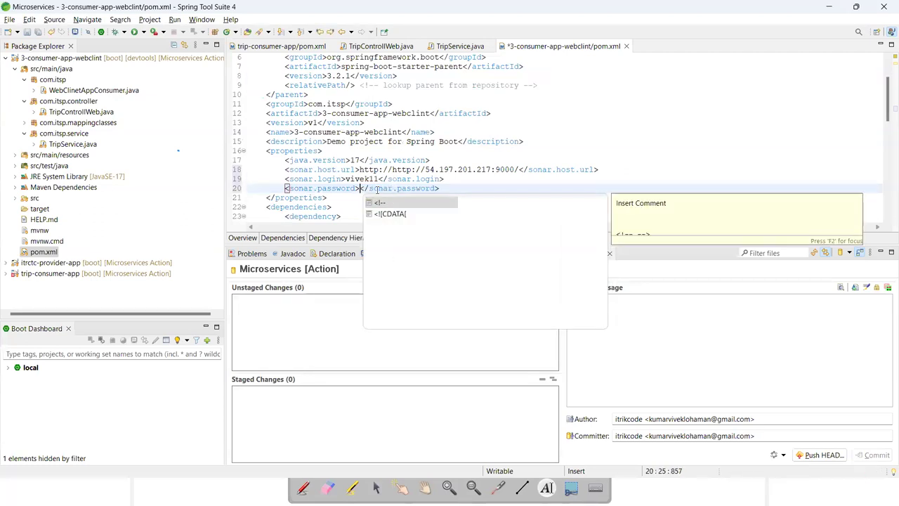
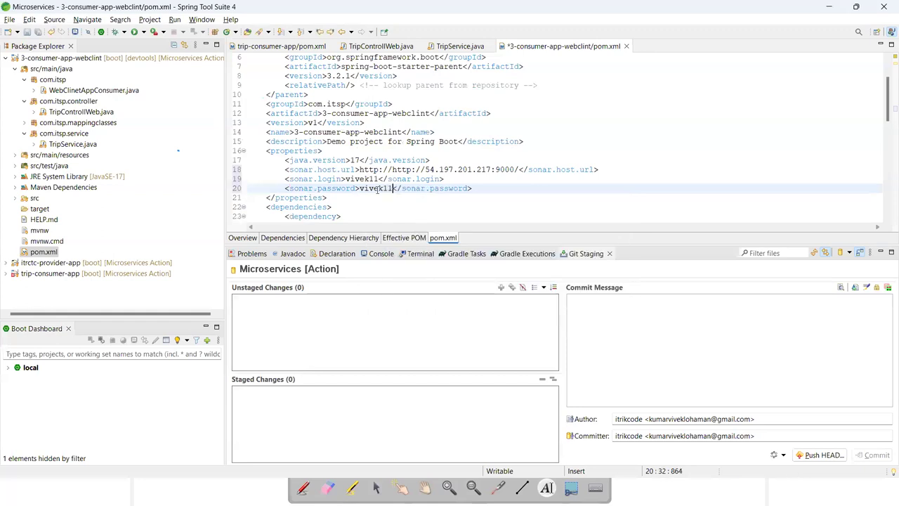
# - Set sonar.login back to admin and save pom.xml
pyautogui.moveTo(378, 179); pyautogui.dragTo(346, 179)
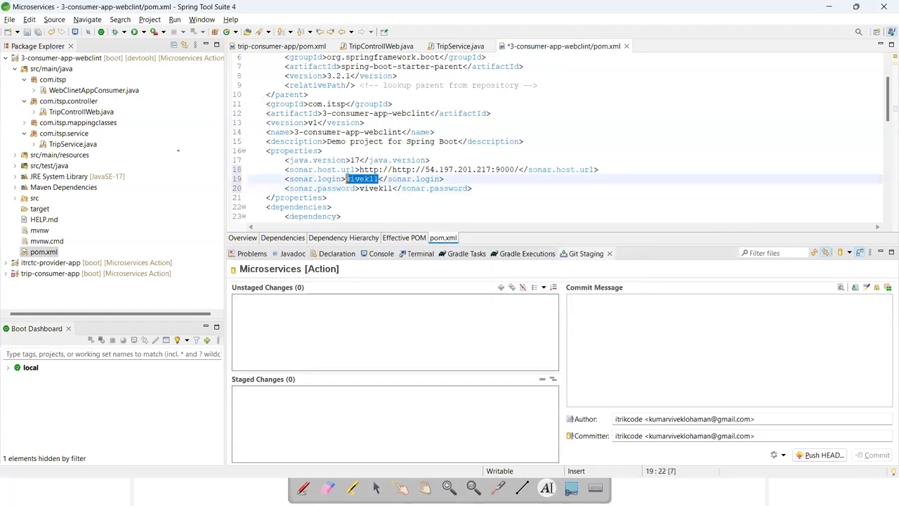
pyautogui.write('admin')
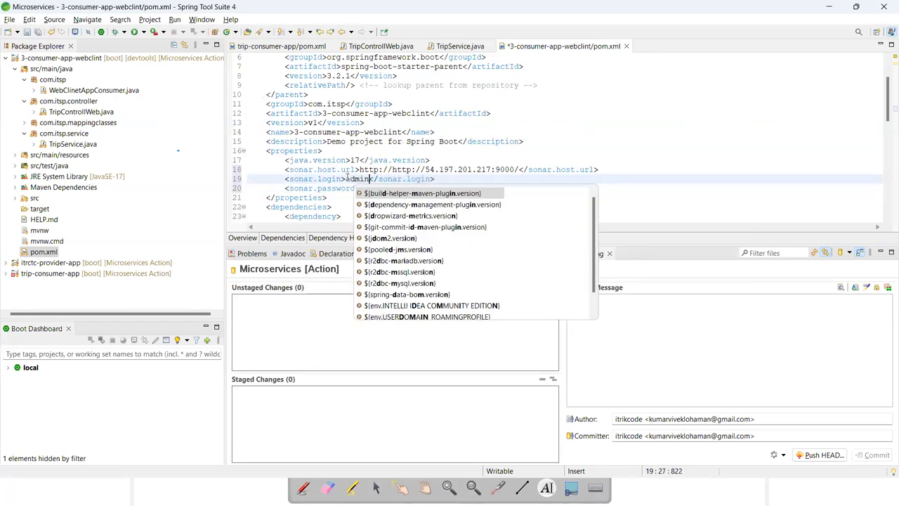
pyautogui.click(481, 152)
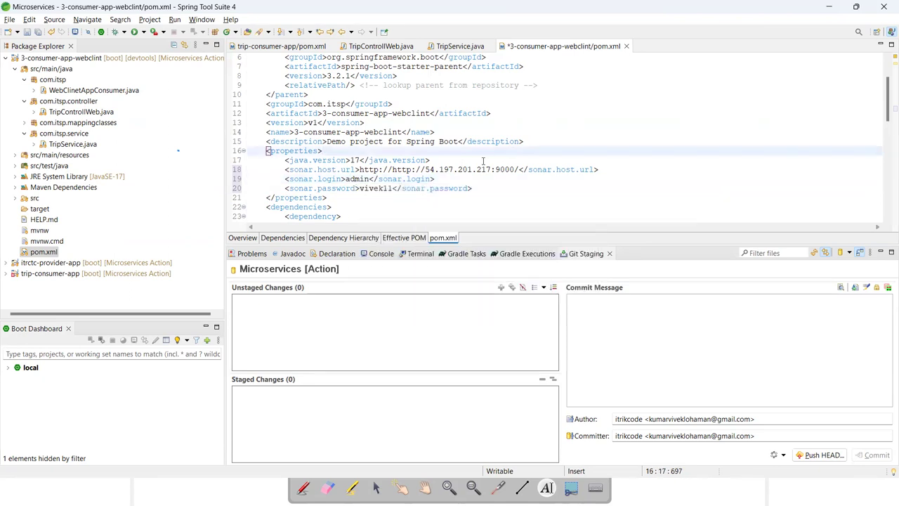
pyautogui.scroll(-2, 533, 158)
pyautogui.hotkey('ctrl', 's')
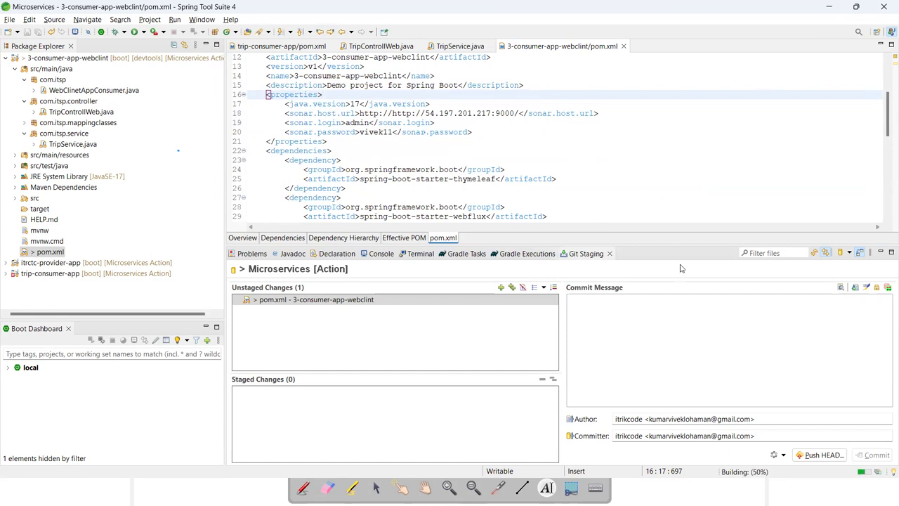
# - Look over pom.xml's Overview, Dependencies and Dependency Hierarchy pages, then close the editor
pyautogui.click(242, 238)
pyautogui.click(279, 238)
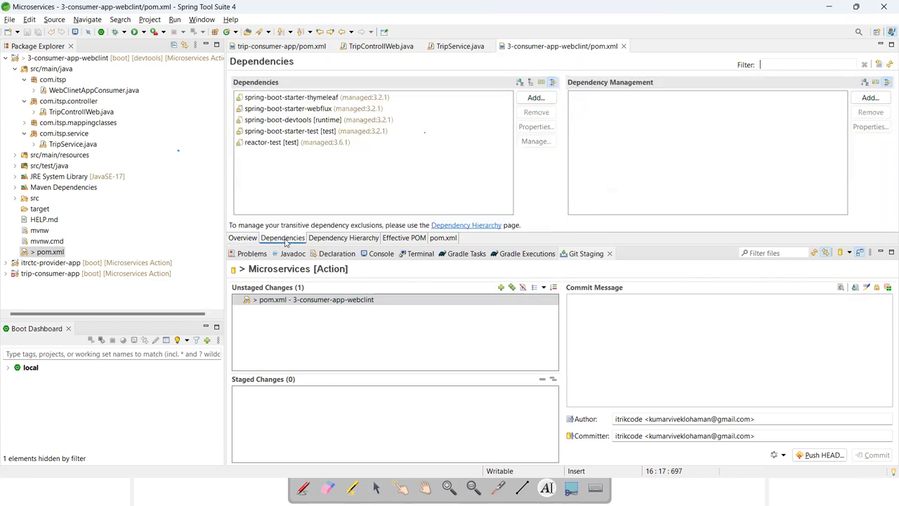
pyautogui.click(330, 238)
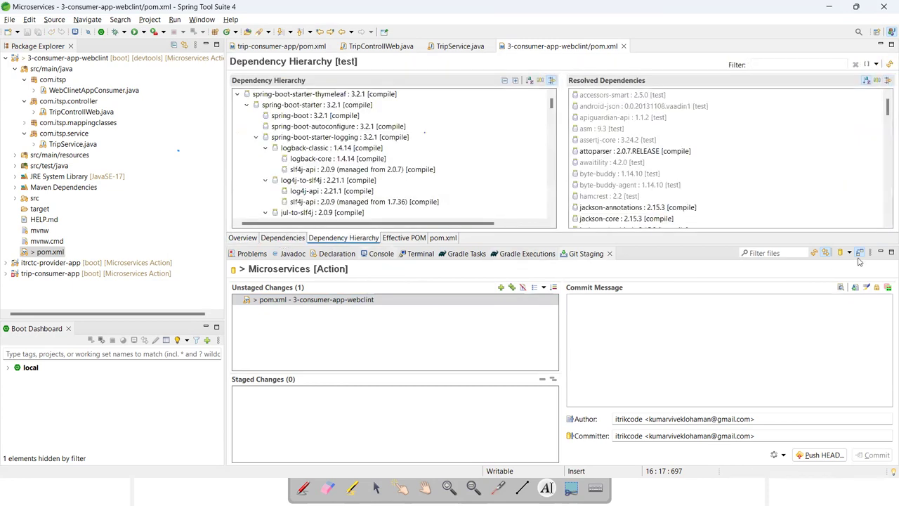
pyautogui.click(880, 252)
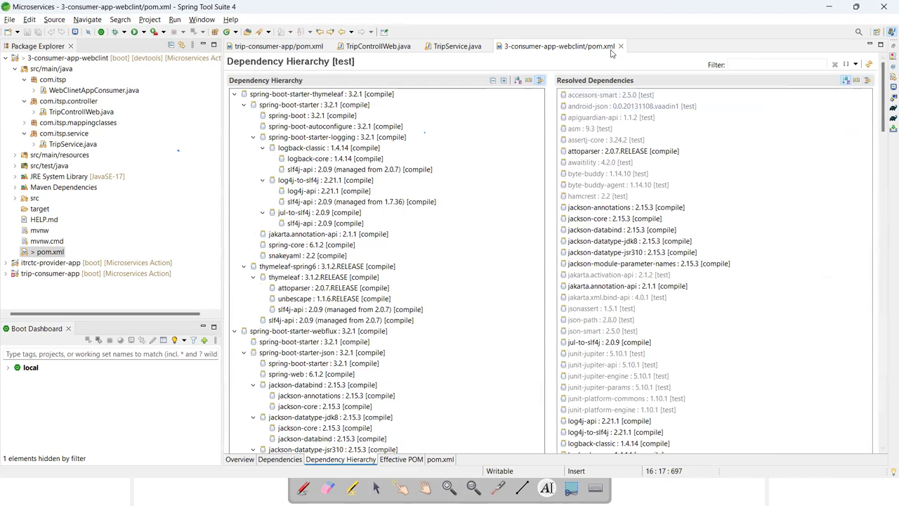
pyautogui.click(620, 46)
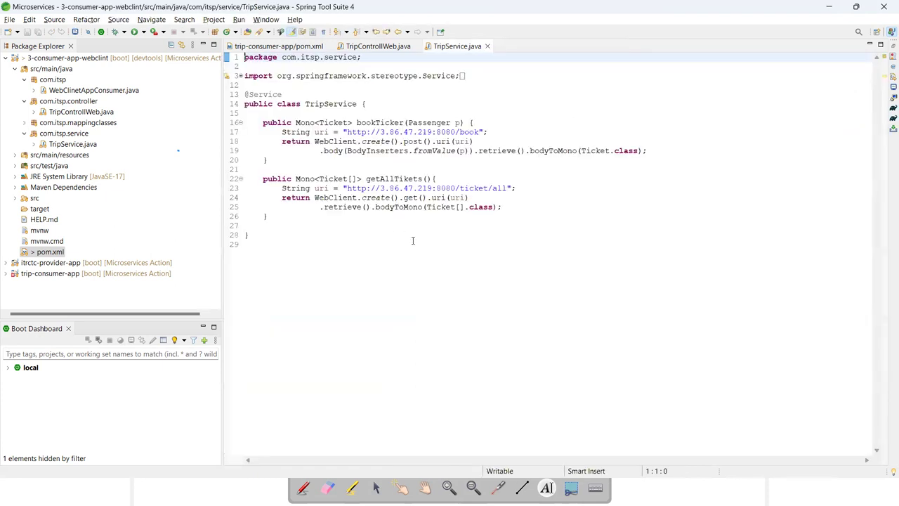
# - Run a Maven build of 3-consumer-app-webclint with goal sonar:sonar, applying the configuration first
pyautogui.click(80, 59)
pyautogui.rightClick(80, 61)
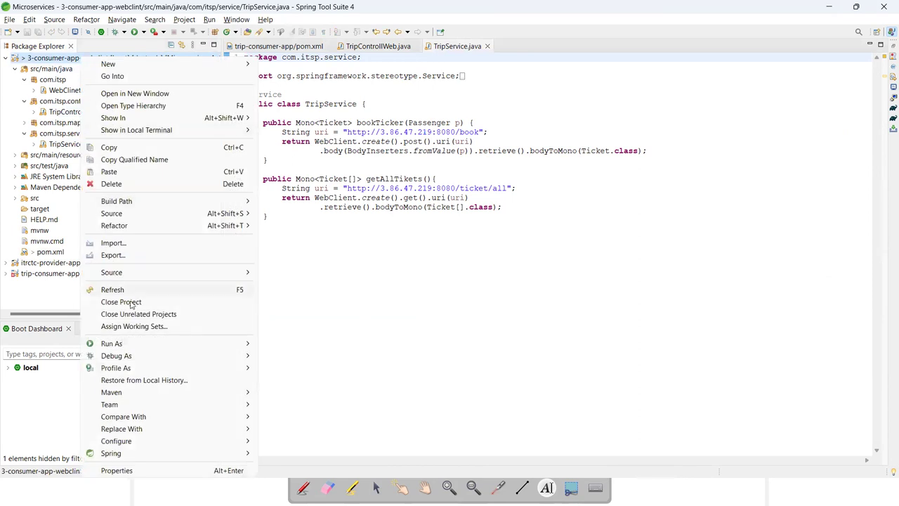
pyautogui.moveTo(144, 345)
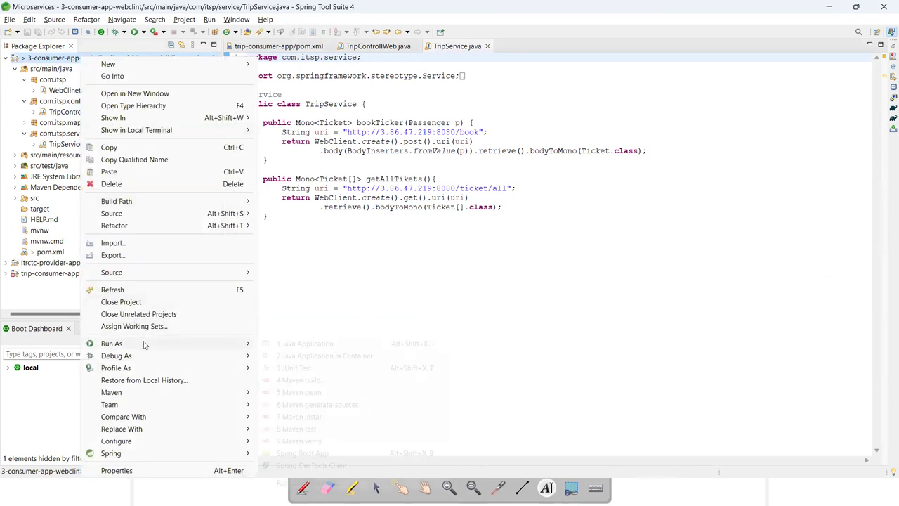
pyautogui.click(302, 380)
pyautogui.write('sonar:sonar')
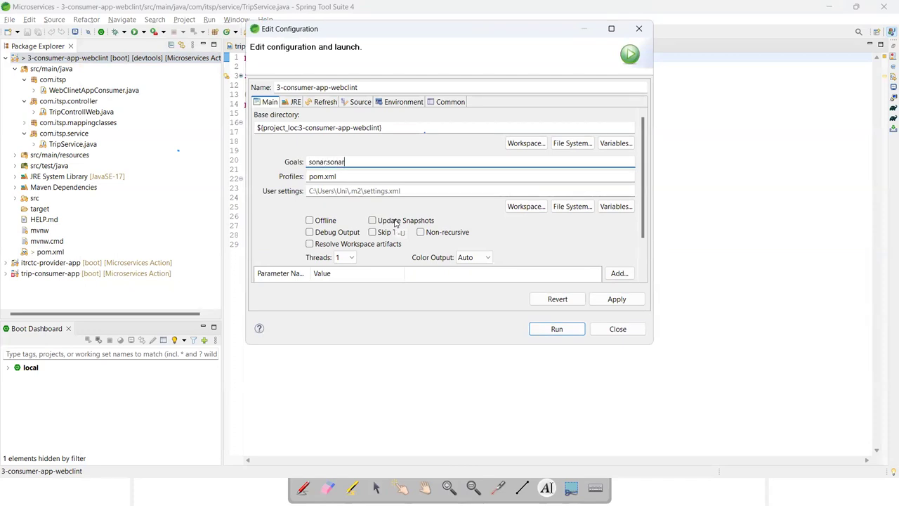
pyautogui.click(612, 302)
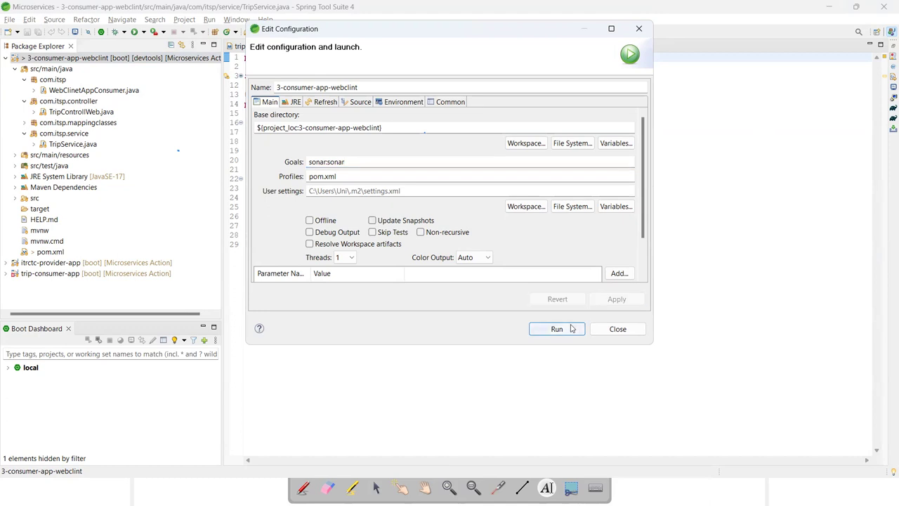
pyautogui.click(557, 329)
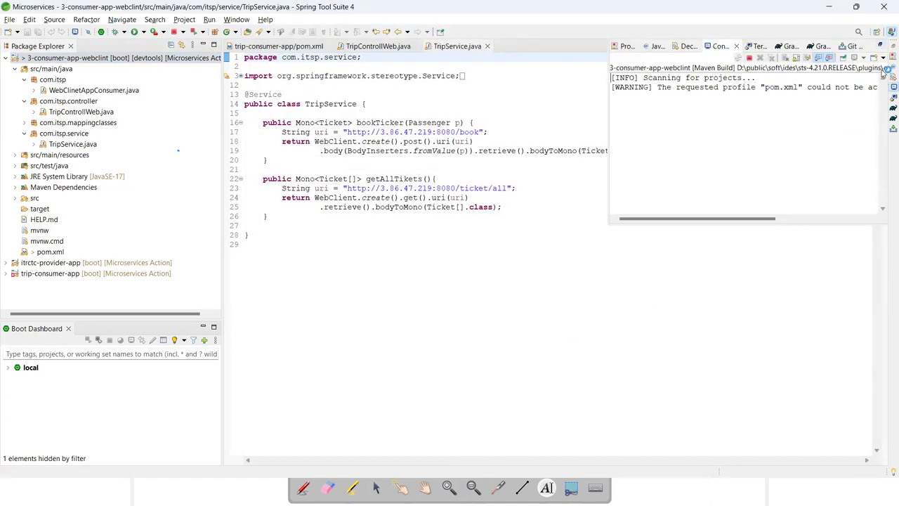
pyautogui.click(880, 46)
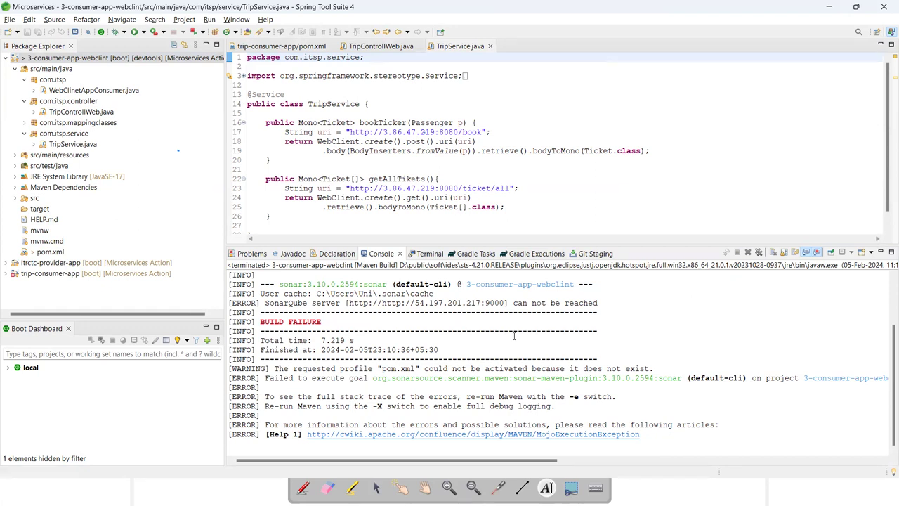
pyautogui.hotkey('alt', 'Tab')
pyautogui.hotkey('alt', 'Tab')
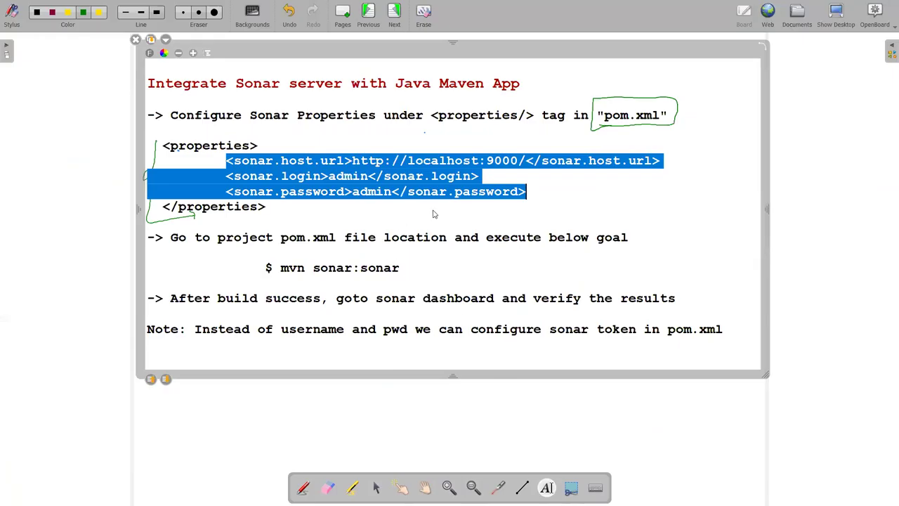
# - Clear the highlight on the OpenBoard sonar notes and bring SonarQube's create-project page forward
pyautogui.click(434, 214)
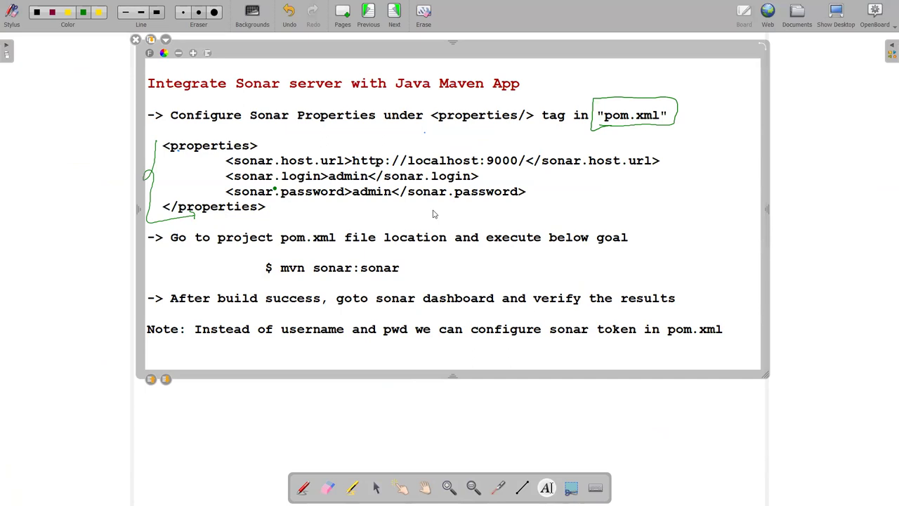
pyautogui.hotkey('alt', 'Tab')
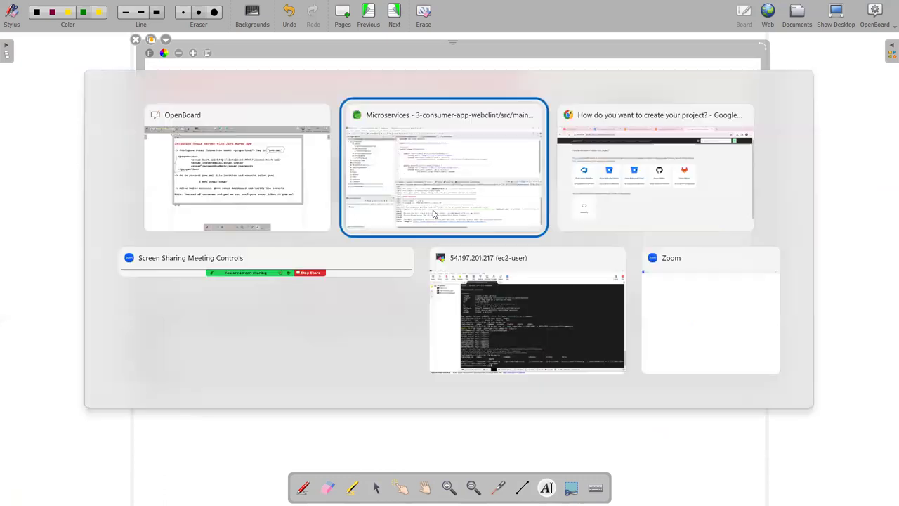
pyautogui.hotkey('alt', 'Tab')
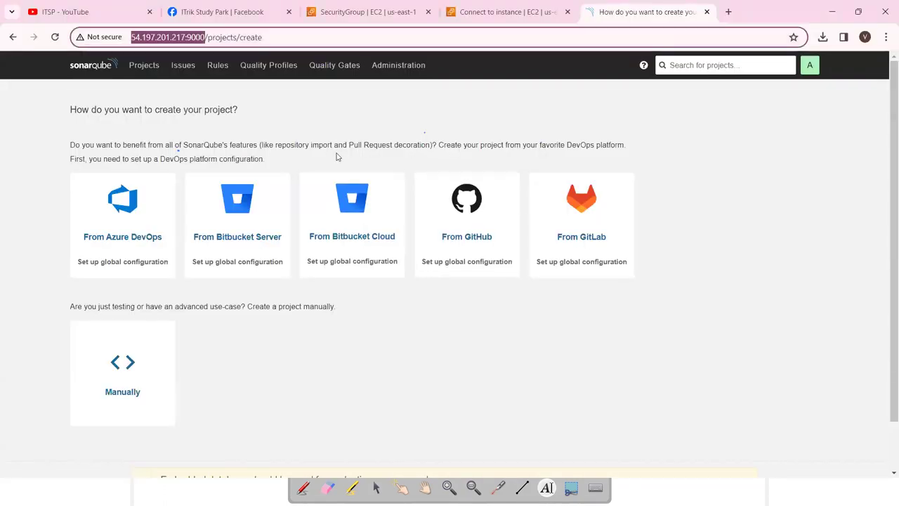
# - Check the server address 54.197.201.217:9000 in Chrome's address bar, then return to Spring Tool Suite
pyautogui.click(304, 38)
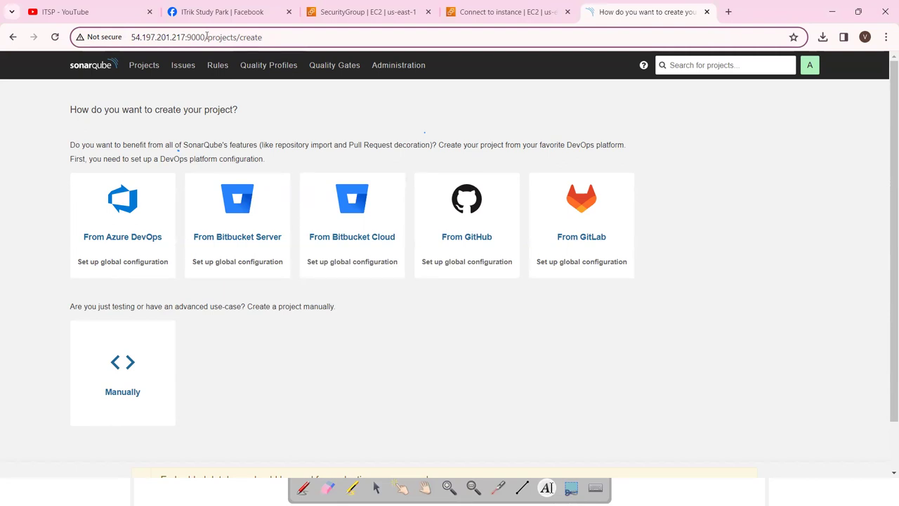
pyautogui.moveTo(205, 37); pyautogui.dragTo(118, 41)
pyautogui.click(118, 41)
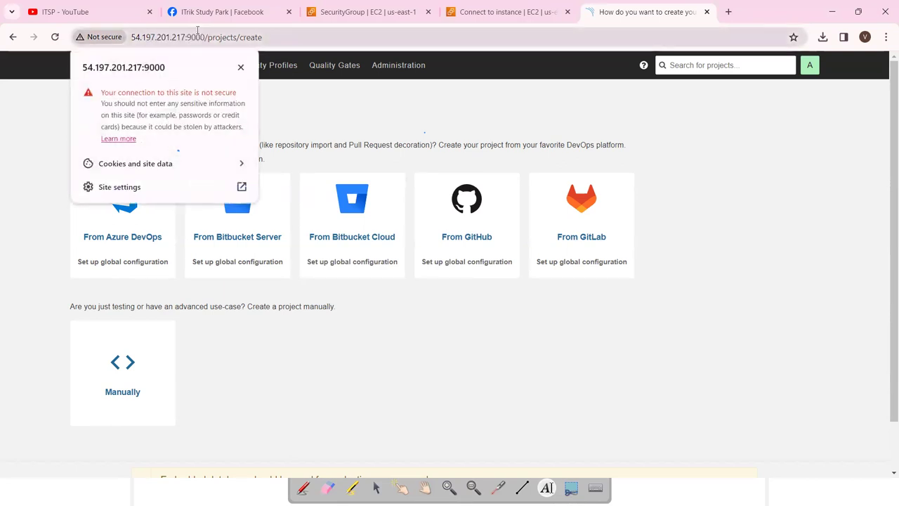
pyautogui.moveTo(208, 37); pyautogui.dragTo(137, 28)
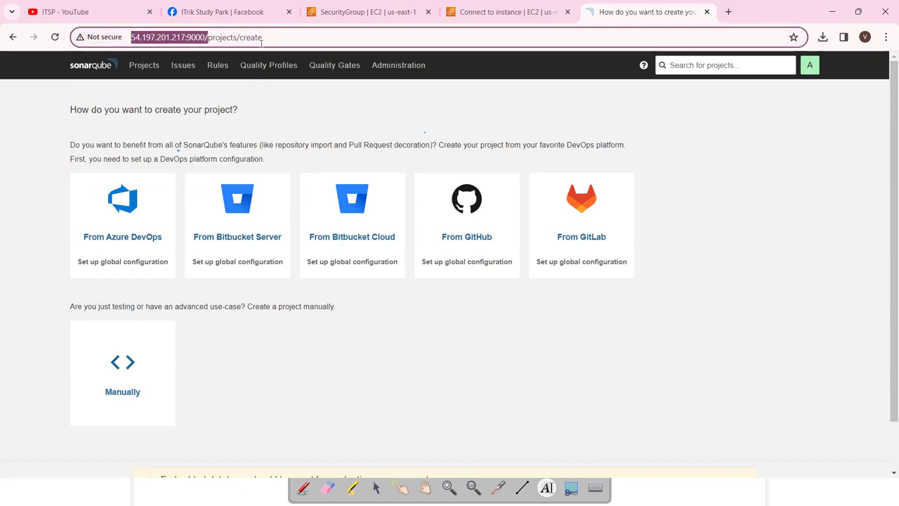
pyautogui.hotkey('alt', 'Tab')
pyautogui.hotkey('alt', 'Tab')
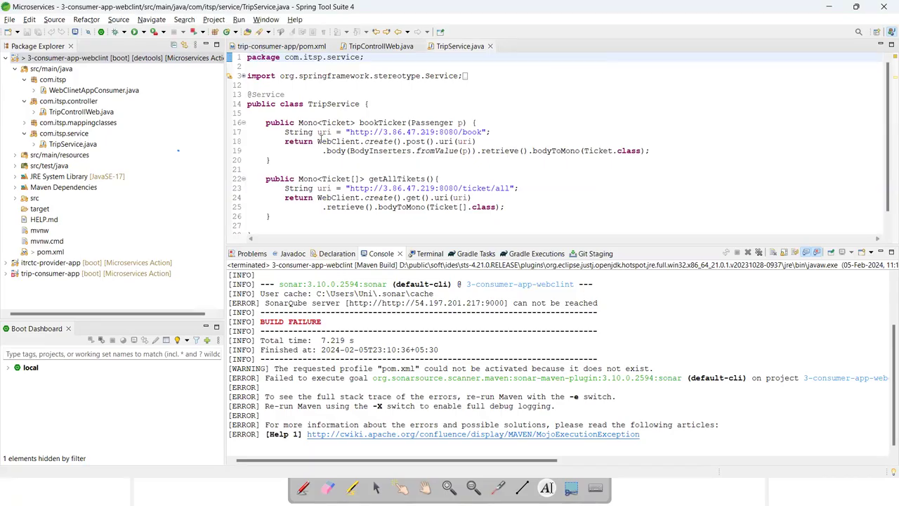
# - Open the 3-consumer-app-webclint pom.xml after glancing at the trip-consumer-app one
pyautogui.moveTo(349, 132); pyautogui.dragTo(470, 132)
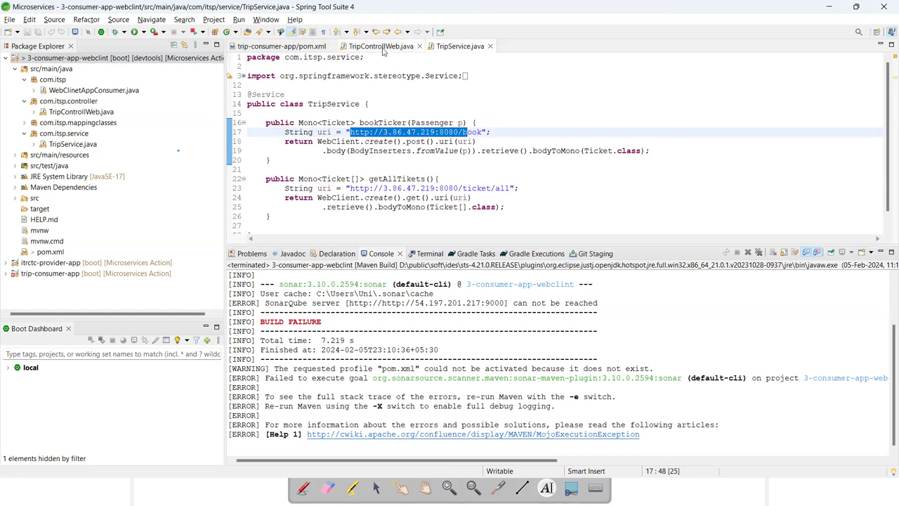
pyautogui.click(288, 46)
pyautogui.scroll(-3, 427, 156)
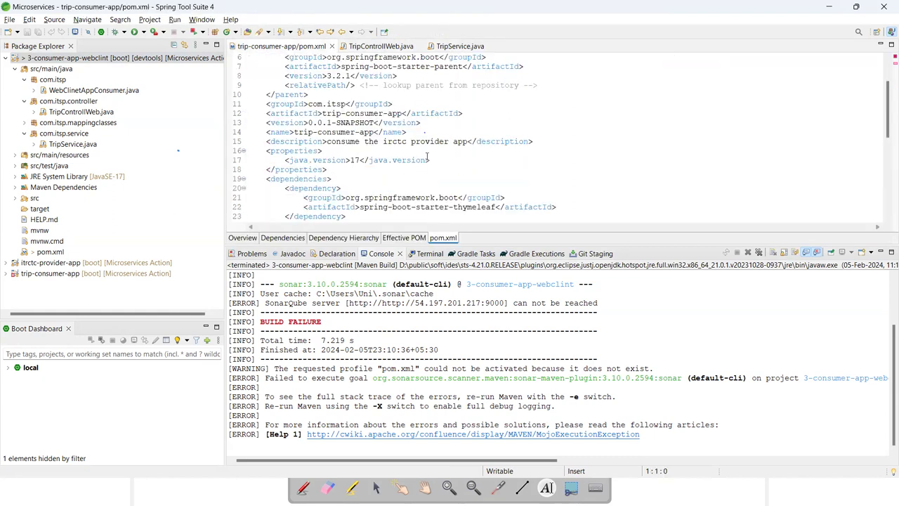
pyautogui.scroll(3, 365, 170)
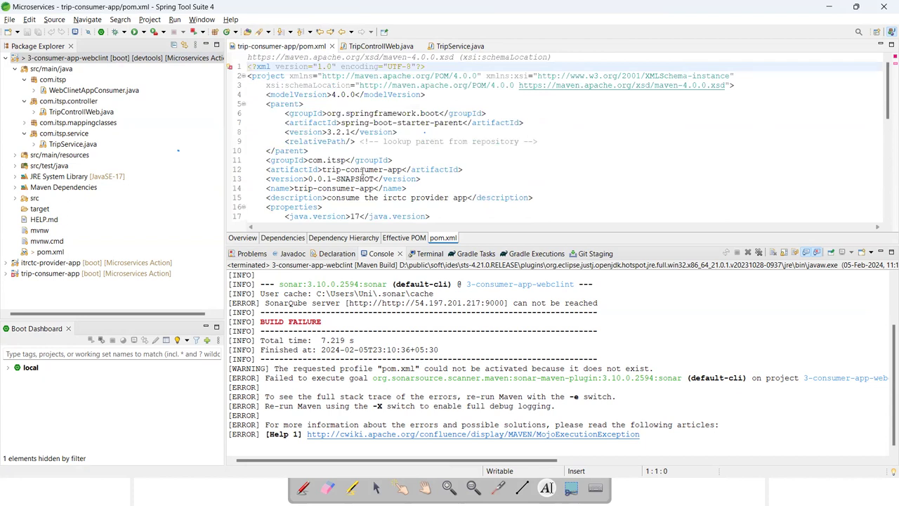
pyautogui.click(52, 251)
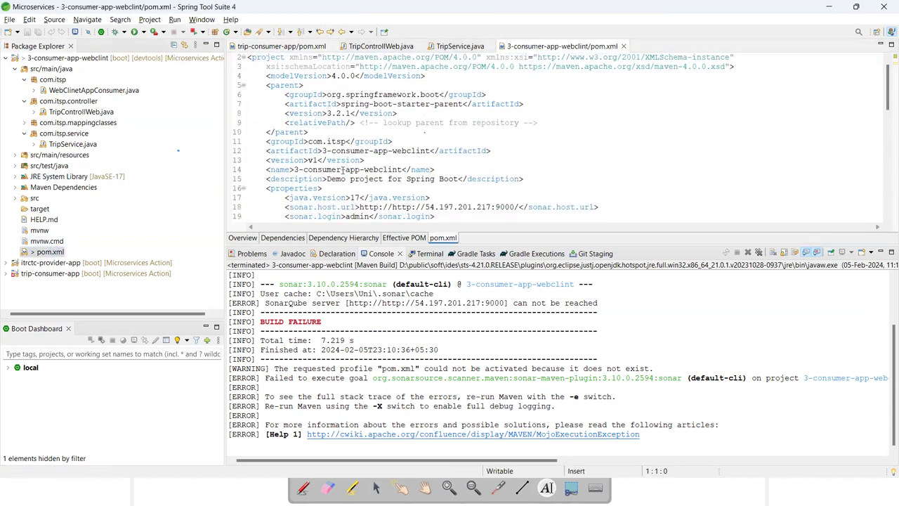
pyautogui.scroll(-2, 343, 169)
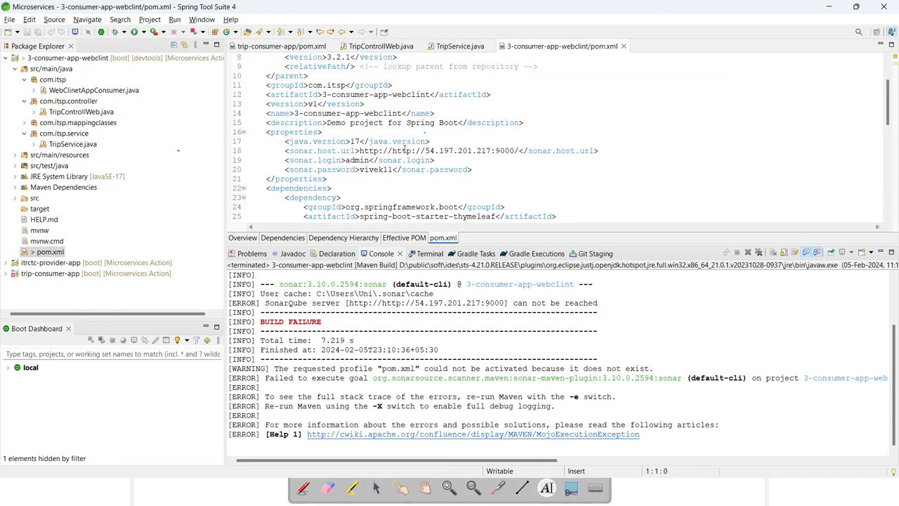
pyautogui.moveTo(398, 150); pyautogui.dragTo(383, 151)
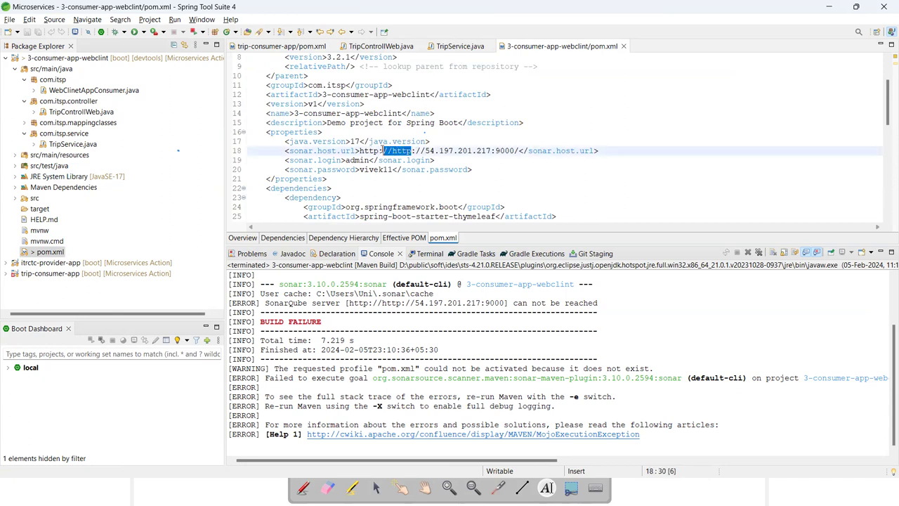
pyautogui.moveTo(383, 150); pyautogui.dragTo(377, 151)
pyautogui.press('BackSpace')
pyautogui.click(658, 181)
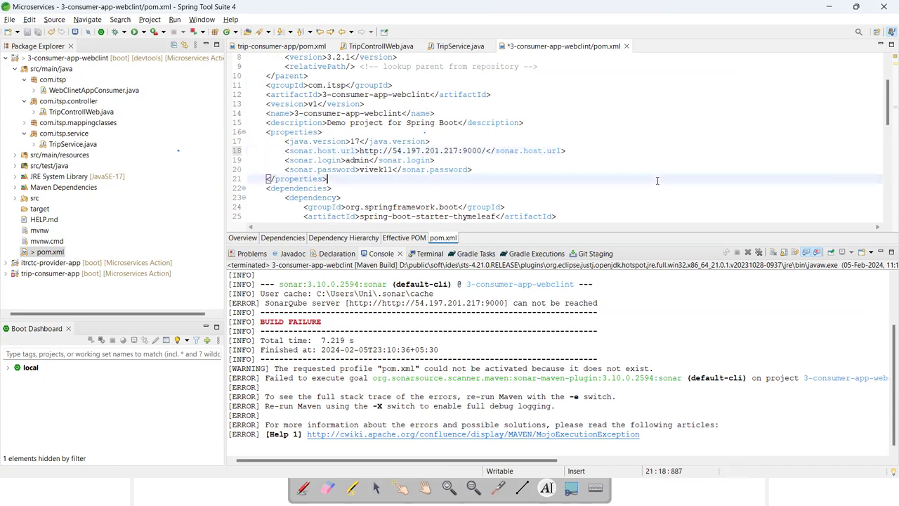
pyautogui.hotkey('ctrl', 's')
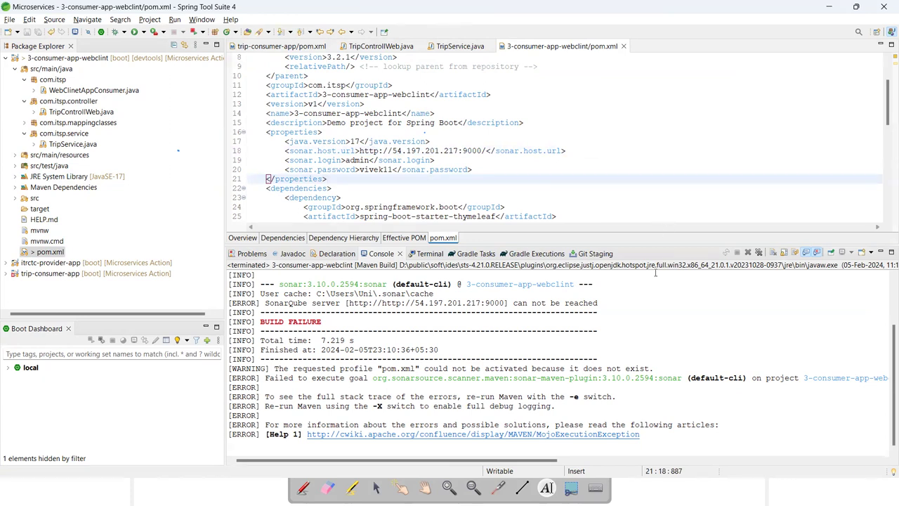
pyautogui.click(104, 59)
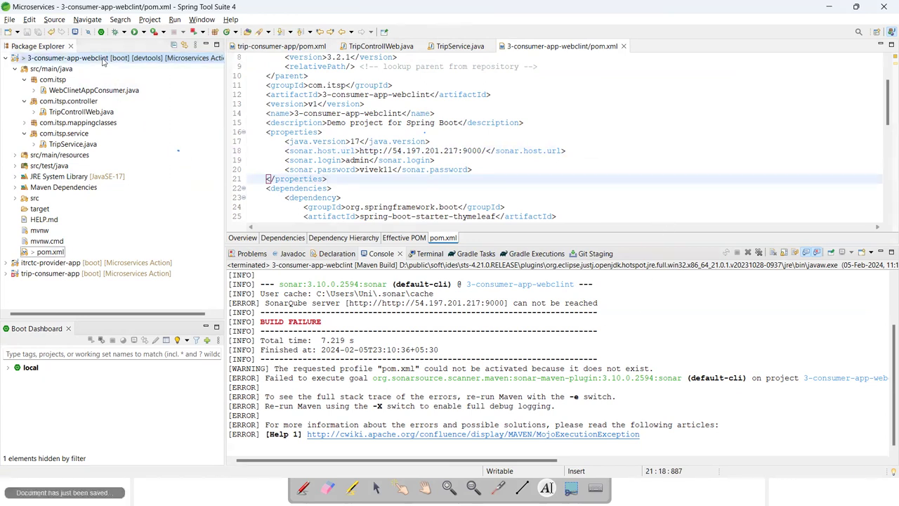
# - Rerun the sonar:sonar Maven build of 3-consumer-app-webclint until it connects to SonarQube 9.9.3
pyautogui.rightClick(104, 61)
pyautogui.moveTo(196, 347)
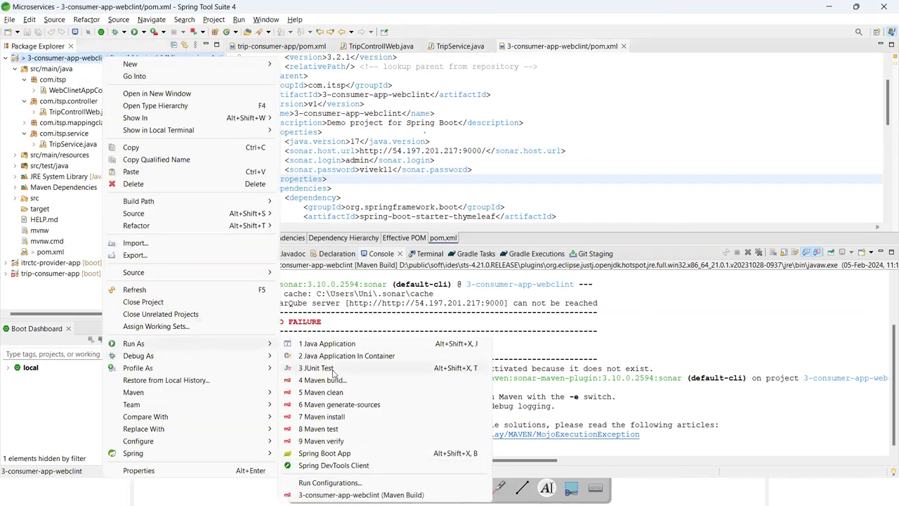
pyautogui.click(335, 382)
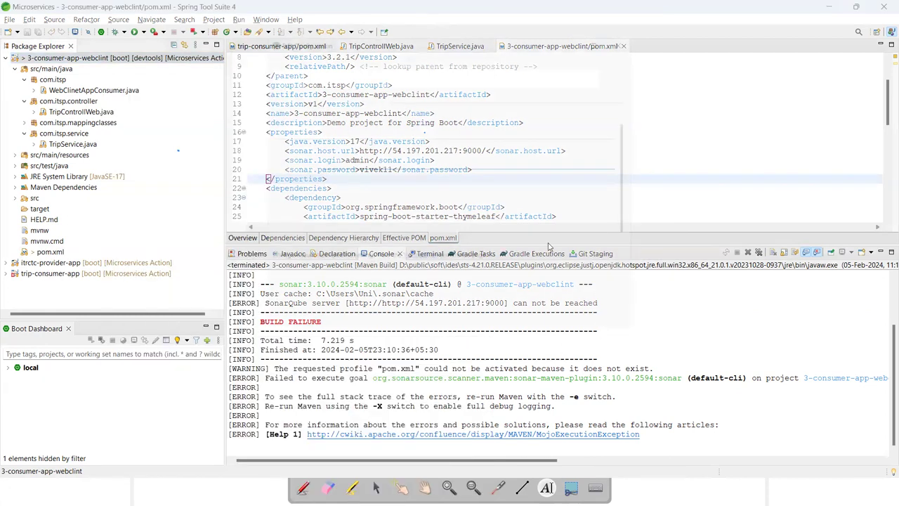
pyautogui.write('sonar:sonar')
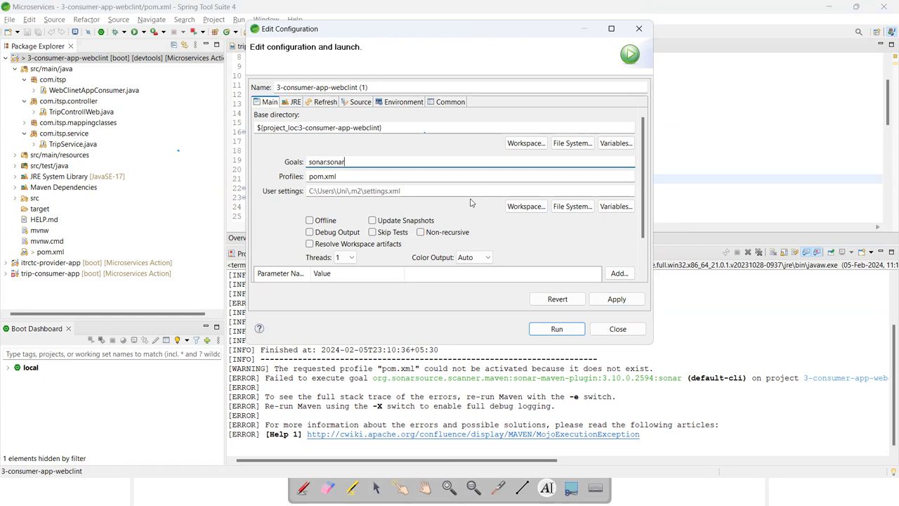
pyautogui.click(545, 328)
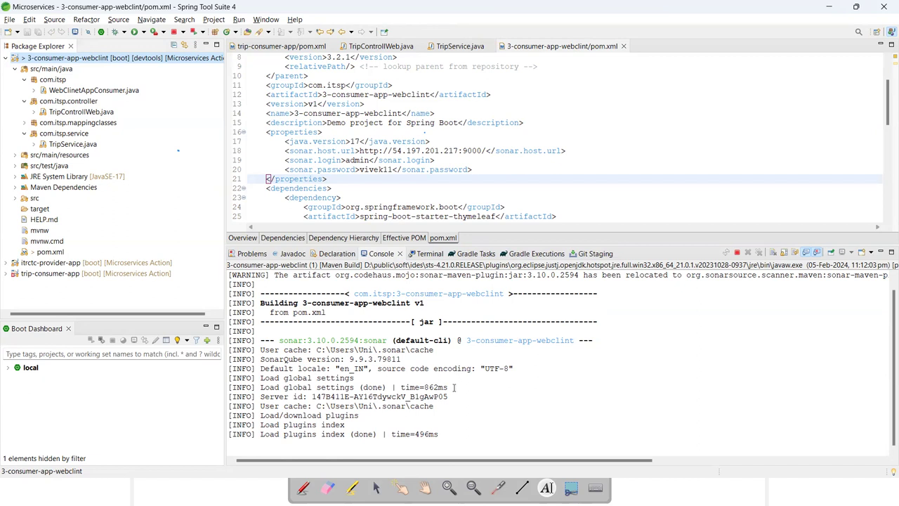
pyautogui.scroll(1, 456, 408)
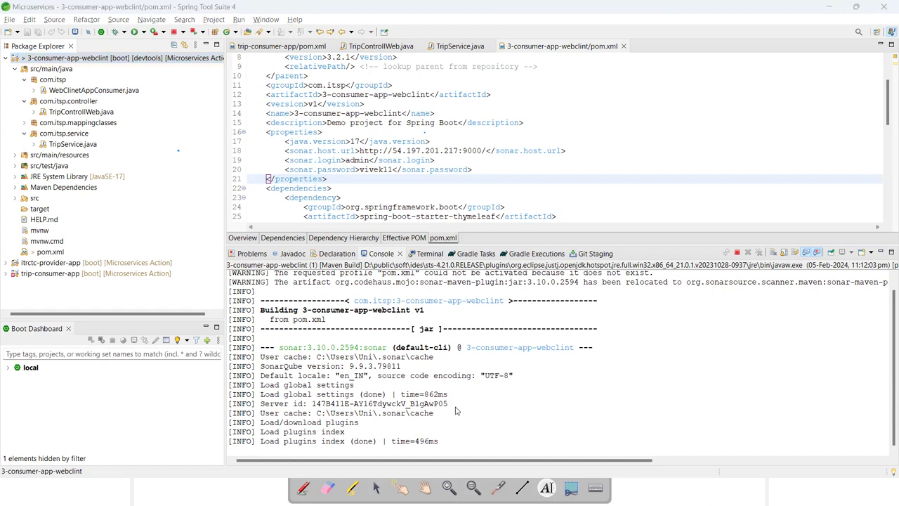
pyautogui.hotkey('alt', 'Tab')
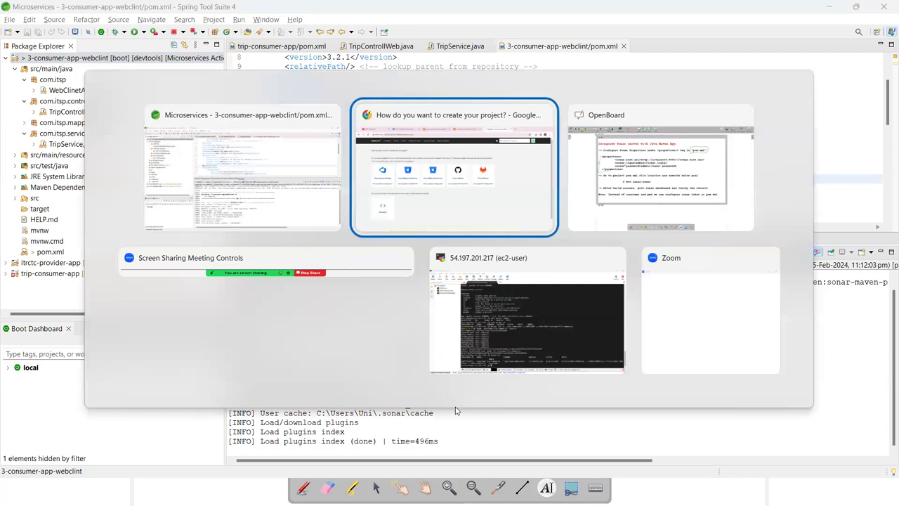
# - Review the OpenBoard Sonar notes, then return to the IDE showing ANALYSIS SUCCESSFUL and BUILD SUCCESS
pyautogui.hotkey('alt', 'Tab')
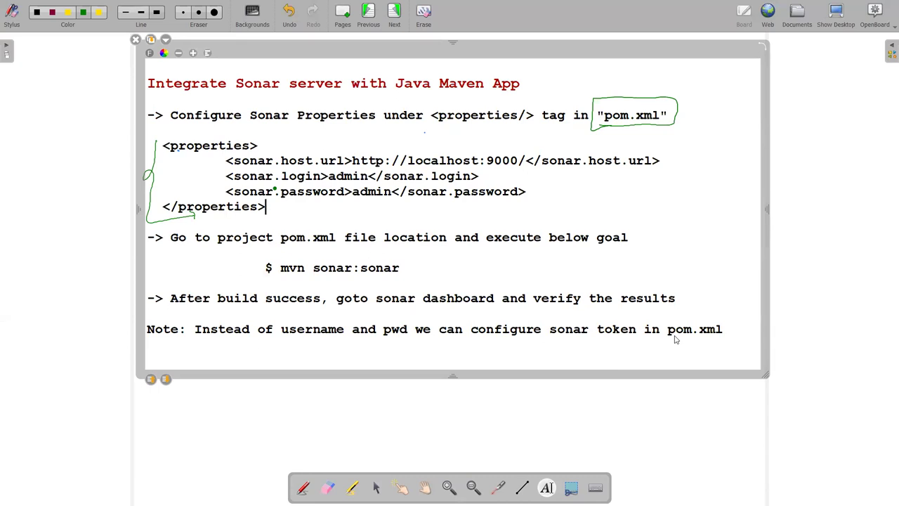
pyautogui.hotkey('alt', 'Tab')
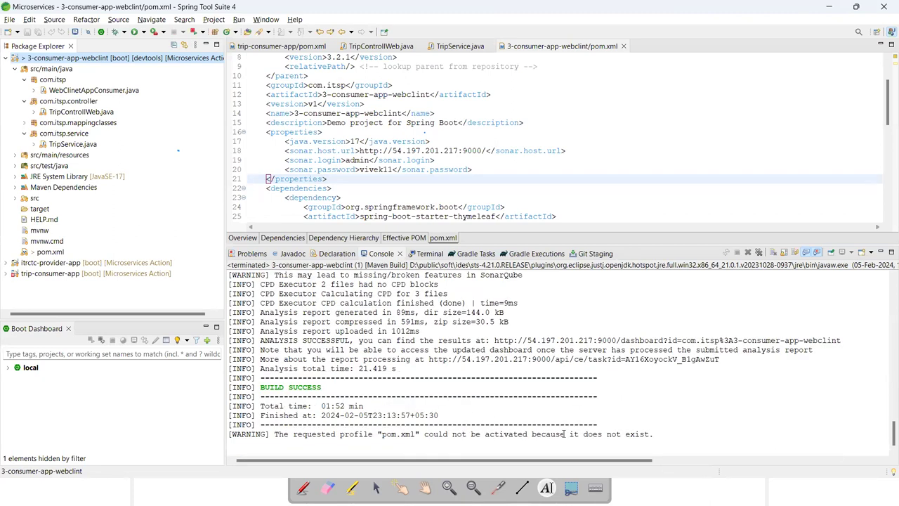
# - Reload SonarQube, open the Projects list and filter it by reliability rating A
pyautogui.hotkey('alt', 'Tab')
pyautogui.hotkey('alt', 'Tab')
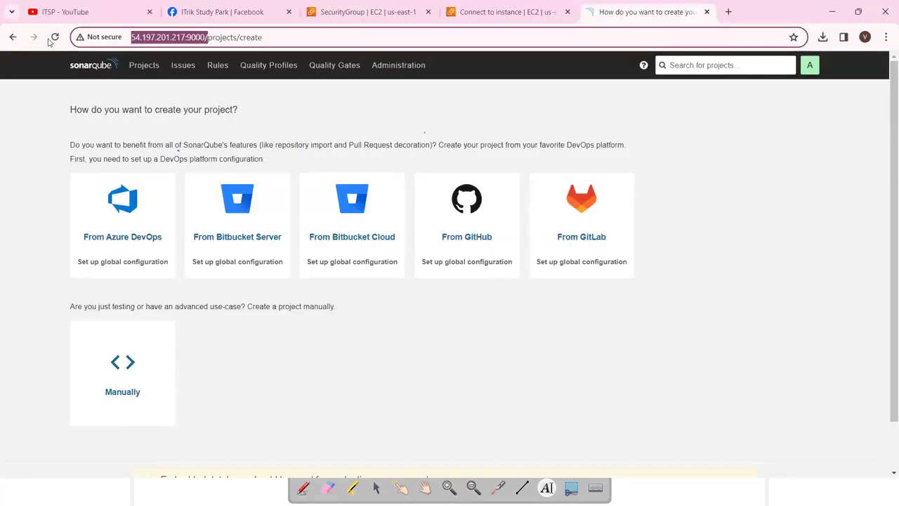
pyautogui.click(55, 37)
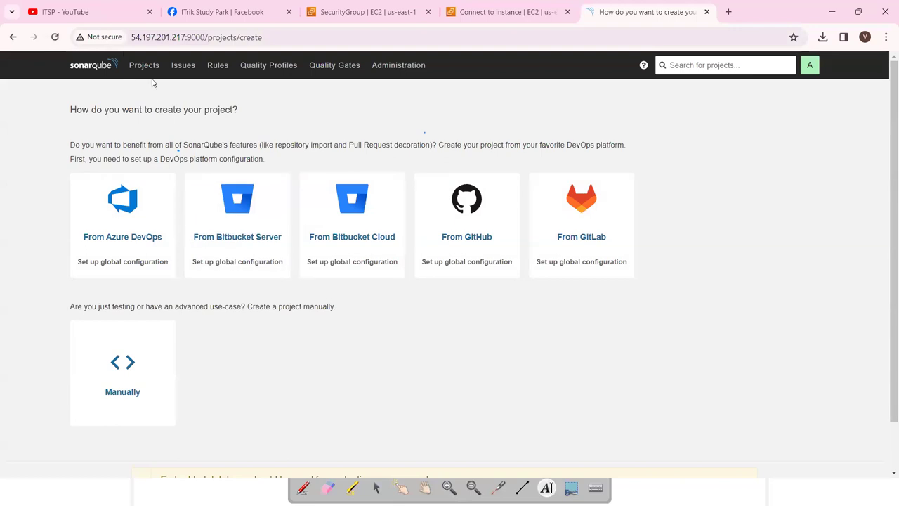
pyautogui.click(145, 65)
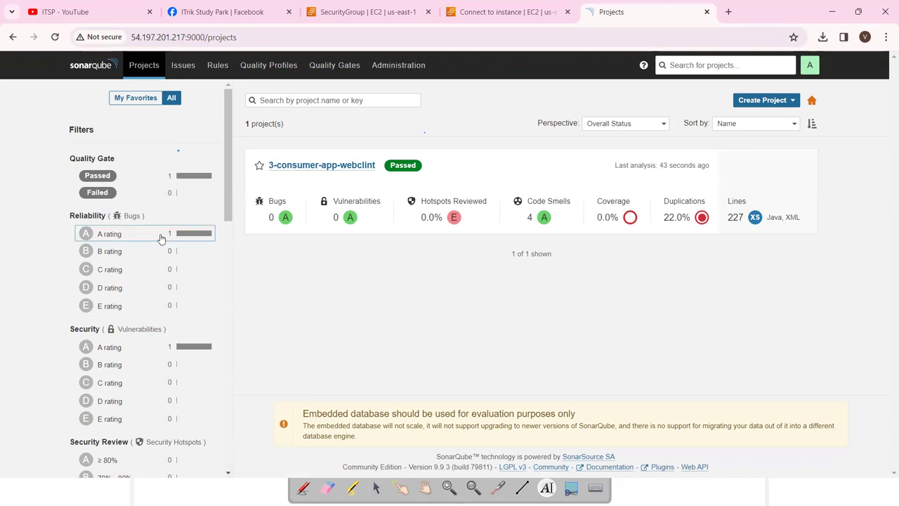
pyautogui.click(117, 240)
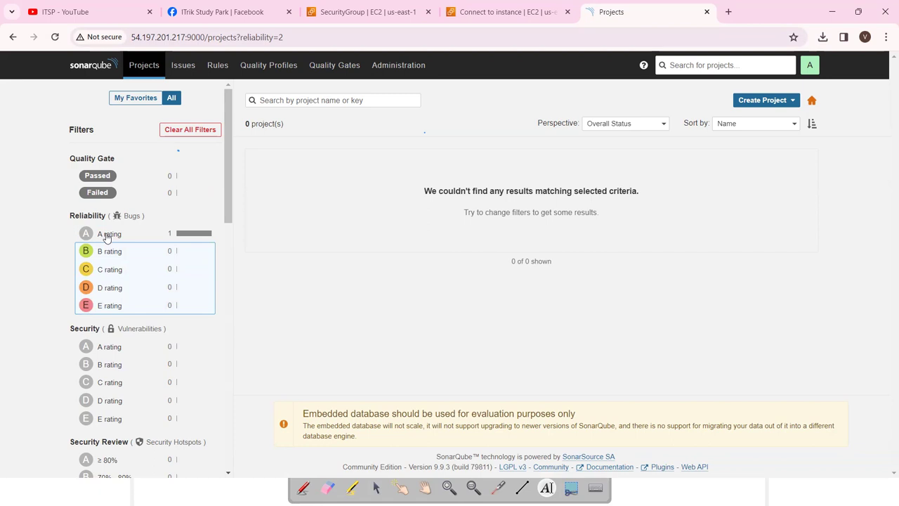
# - Scan the Projects filter sidebar, then view the project's 4 open code-smell issues
pyautogui.scroll(-3, 124, 363)
pyautogui.scroll(-5, 123, 363)
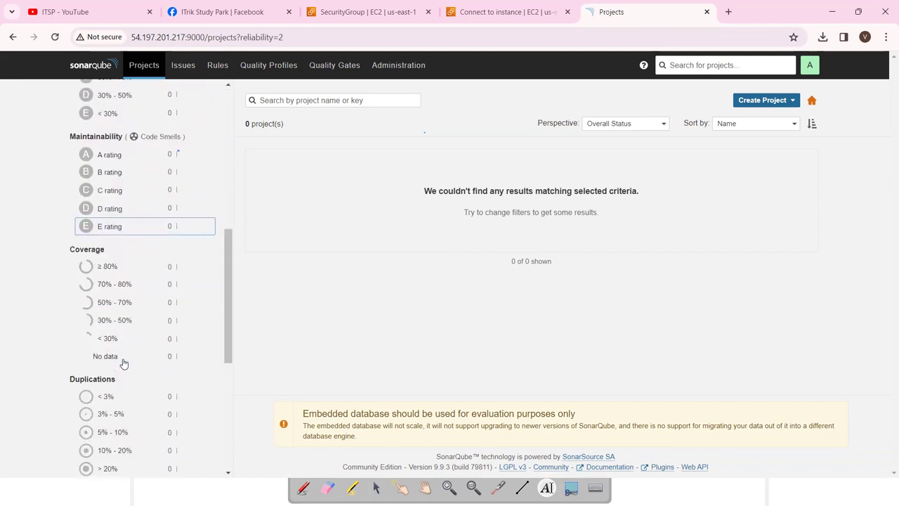
pyautogui.scroll(-2, 124, 362)
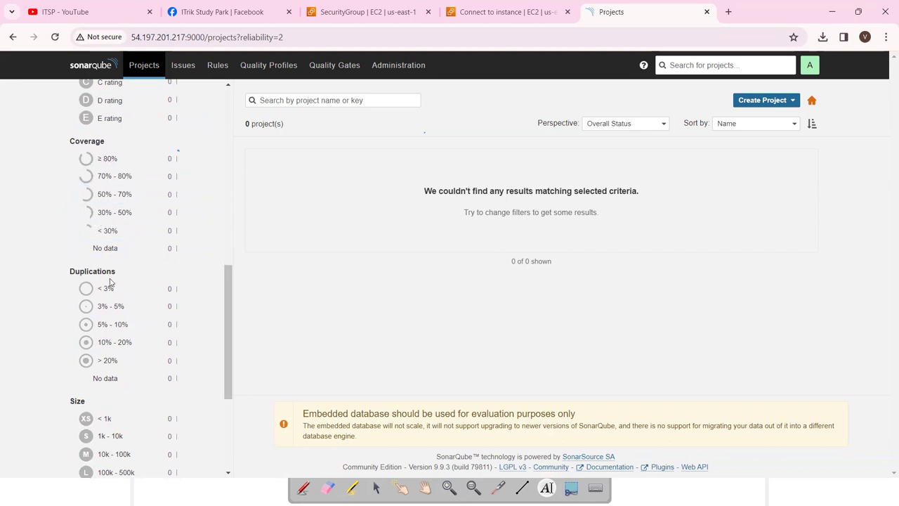
pyautogui.scroll(-2, 118, 372)
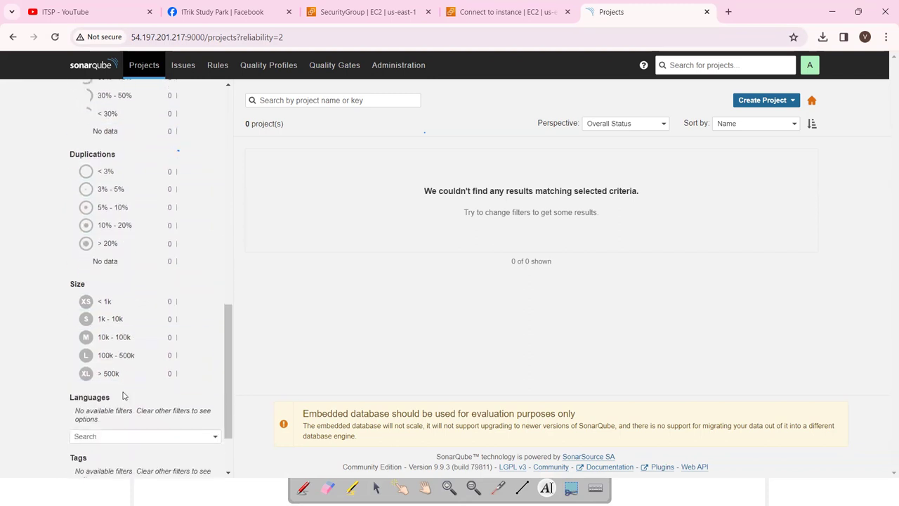
pyautogui.scroll(8, 124, 395)
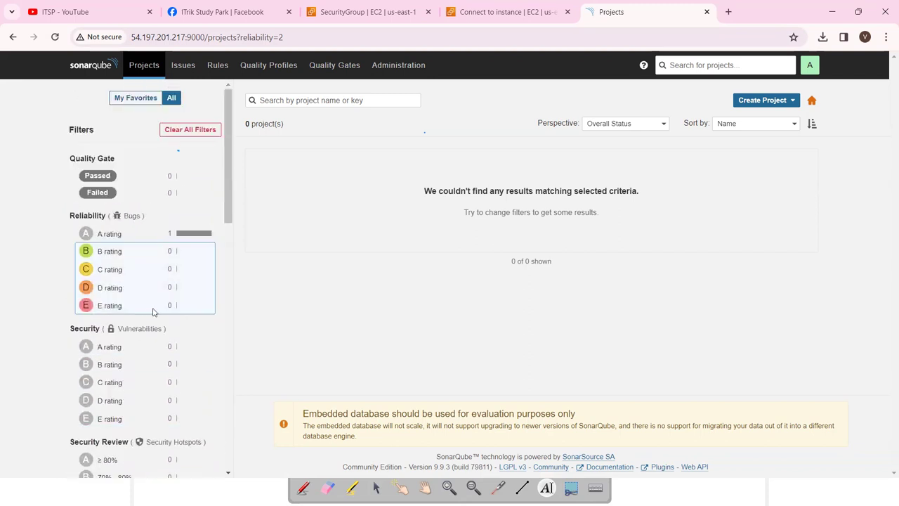
pyautogui.click(195, 72)
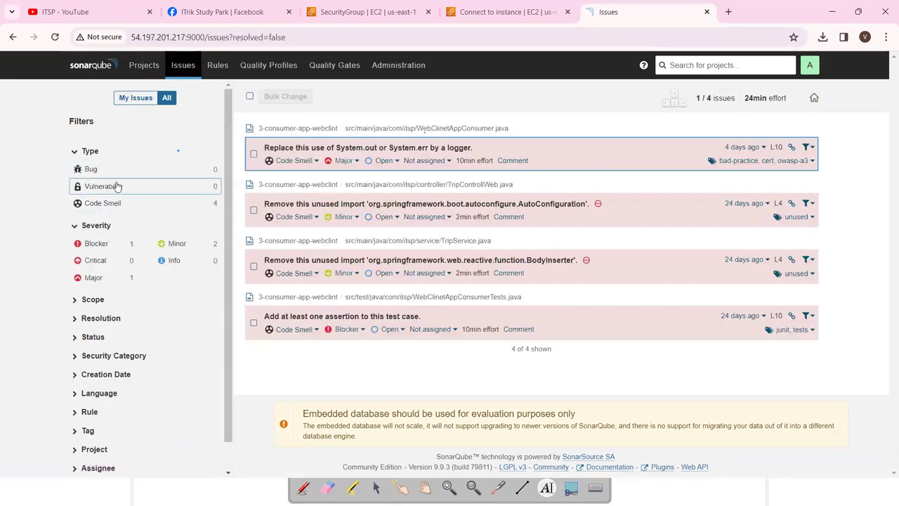
# - Filter the SonarQube issues to Code Smell and select the first issue's WebClinetAppConsumer.java file name
pyautogui.click(120, 203)
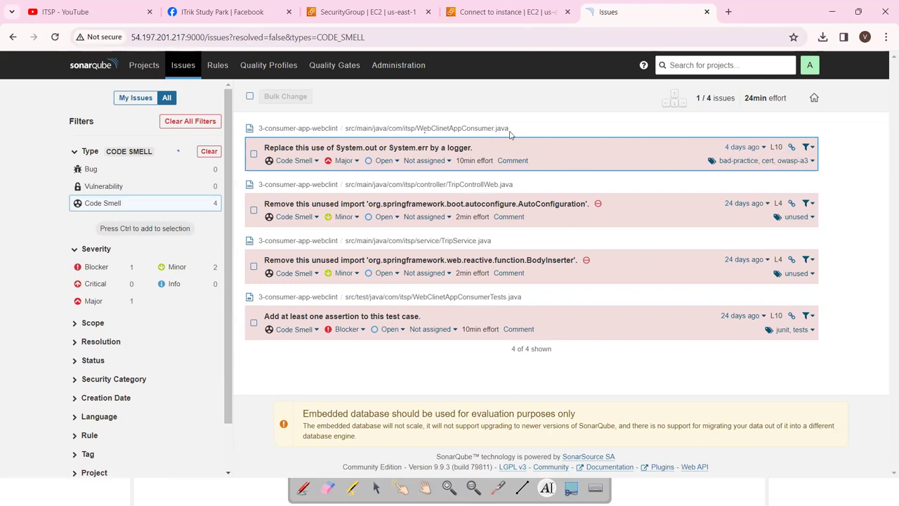
pyautogui.moveTo(510, 128); pyautogui.dragTo(417, 128)
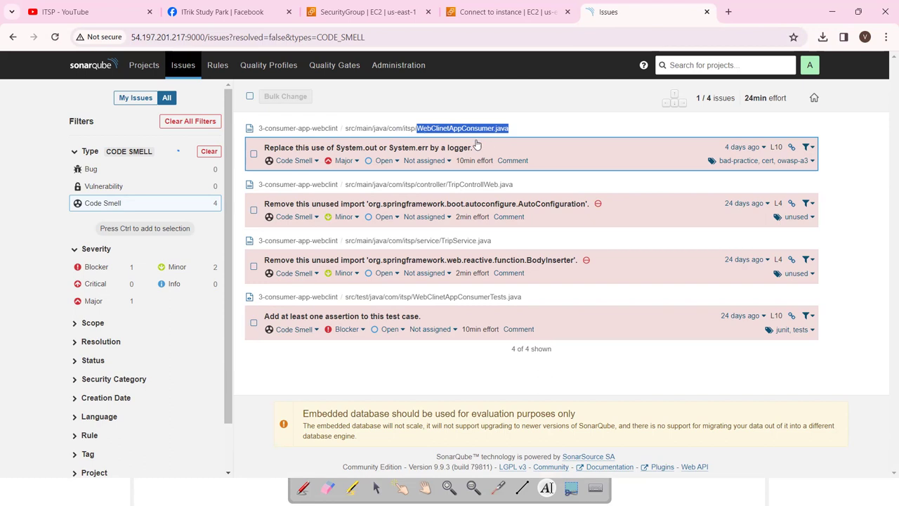
pyautogui.click(553, 314)
pyautogui.hotkey('alt', 'Tab')
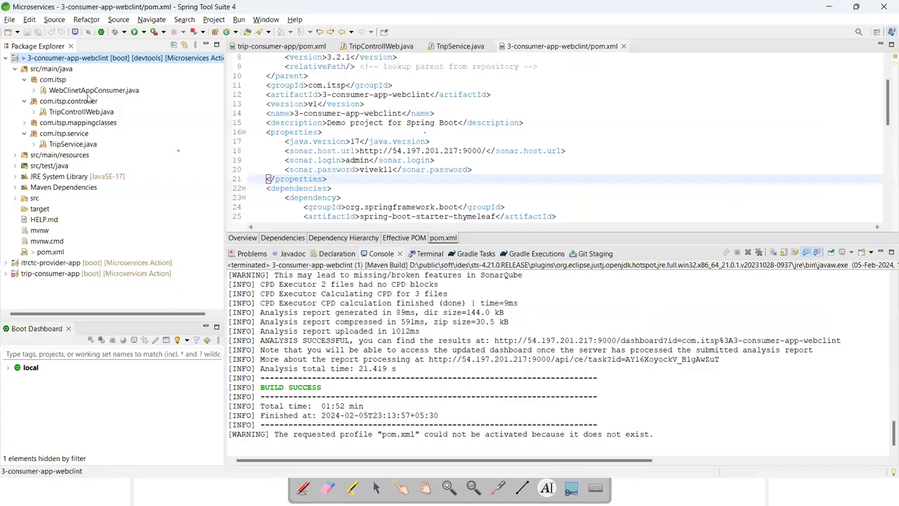
# - Delete the System.out.println statement on line 10 of WebClinetAppConsumer.java and save the file
pyautogui.doubleClick(91, 90)
pyautogui.moveTo(284, 132); pyautogui.dragTo(528, 136)
pyautogui.press('BackSpace')
pyautogui.press('BackSpace')
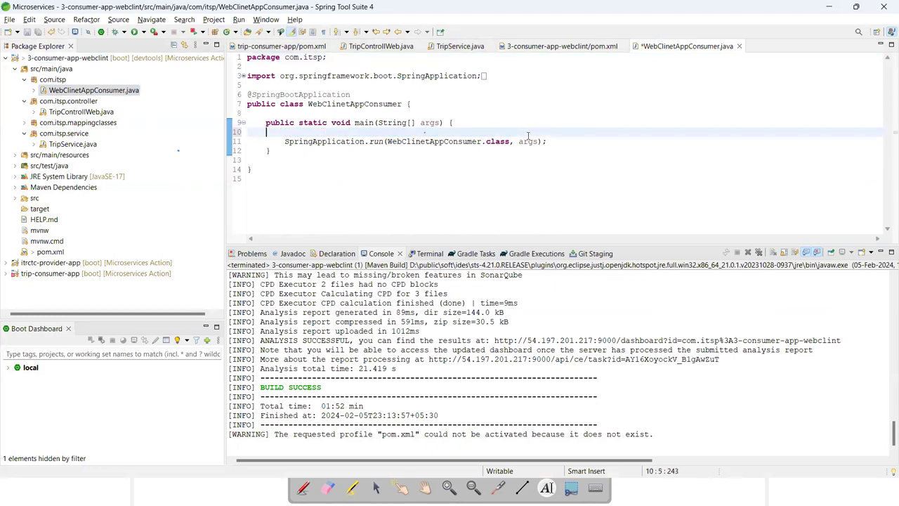
pyautogui.press('BackSpace')
pyautogui.hotkey('ctrl', 's')
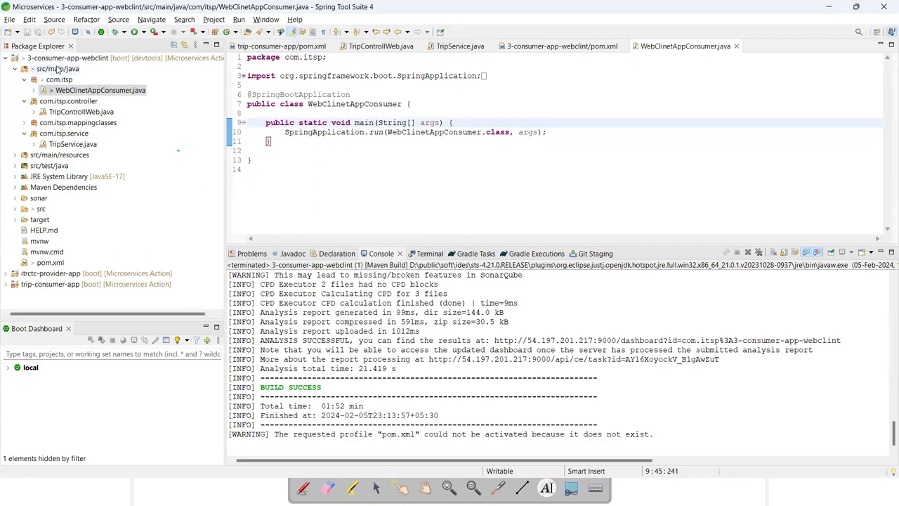
# - Rerun the saved sonar:sonar run configuration on the 3-consumer-app-webclint project
pyautogui.rightClick(76, 57)
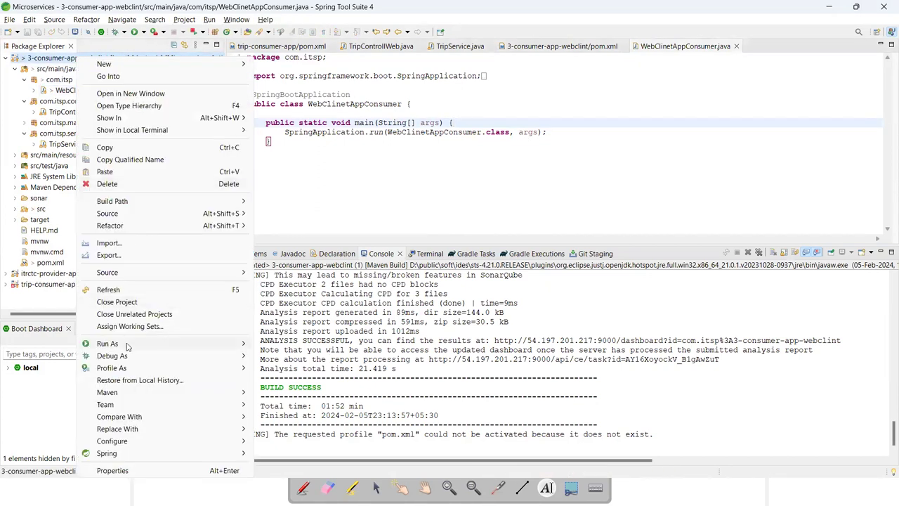
pyautogui.moveTo(129, 344)
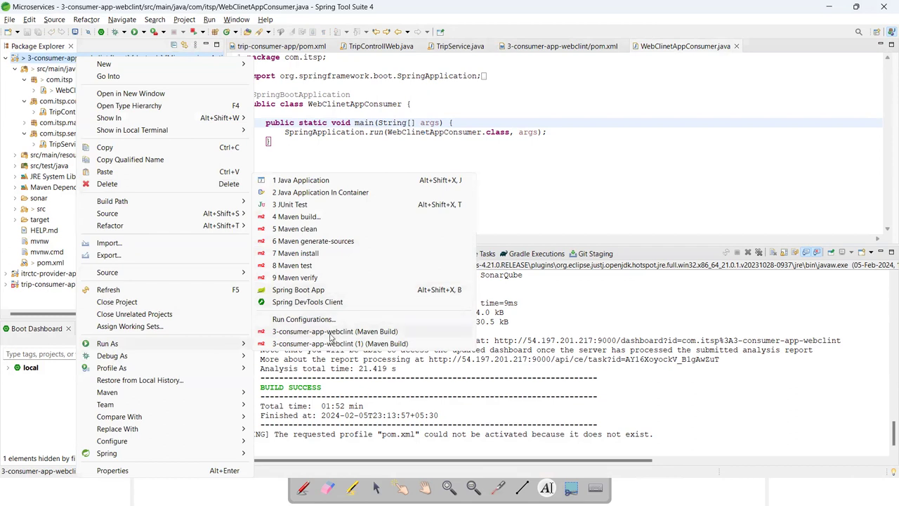
pyautogui.click(323, 217)
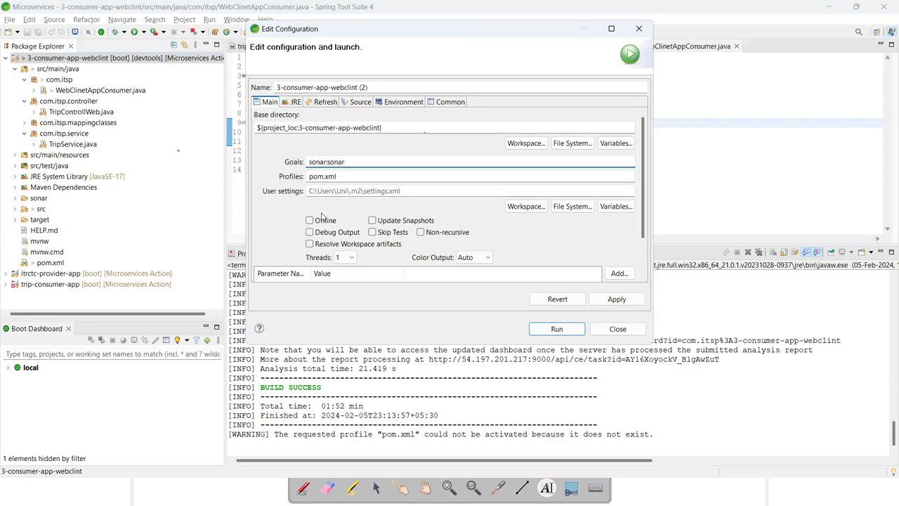
pyautogui.click(556, 329)
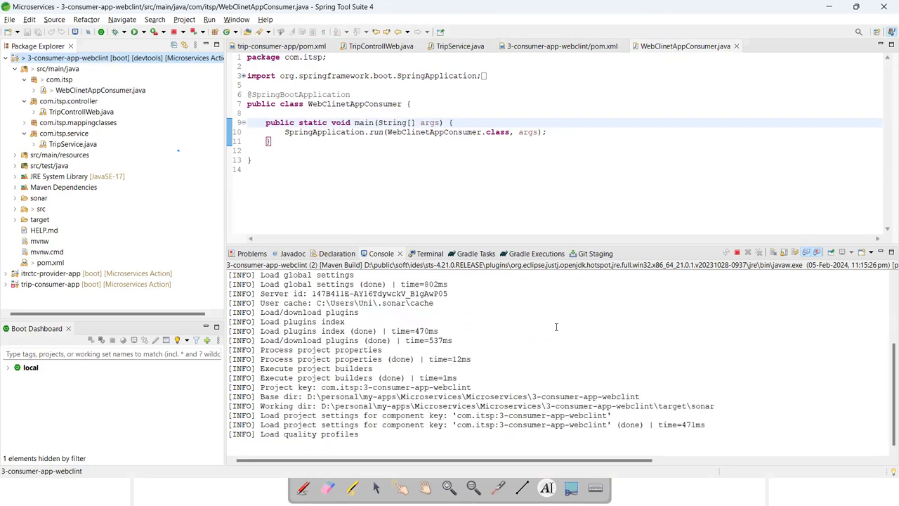
pyautogui.hotkey('alt', 'Tab')
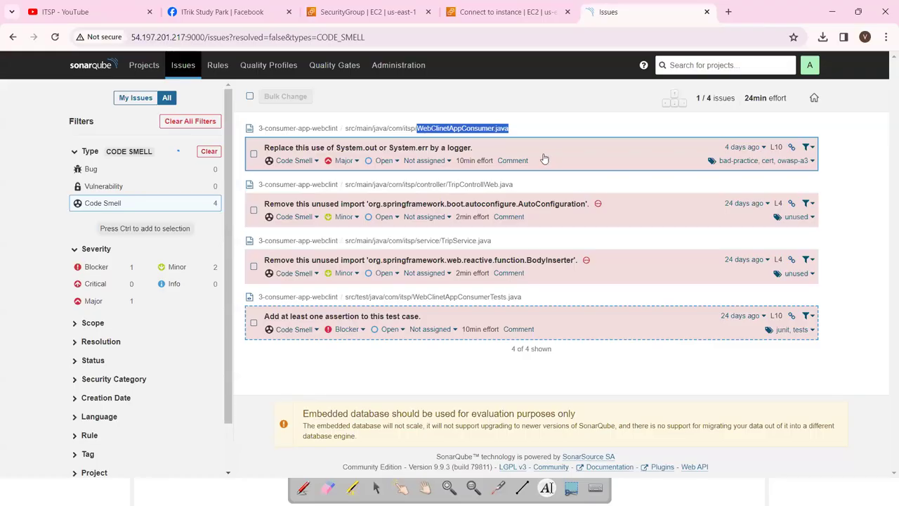
# - Review the System.out issue's code location, then check the sonar:sonar build output in the IDE
pyautogui.click(545, 159)
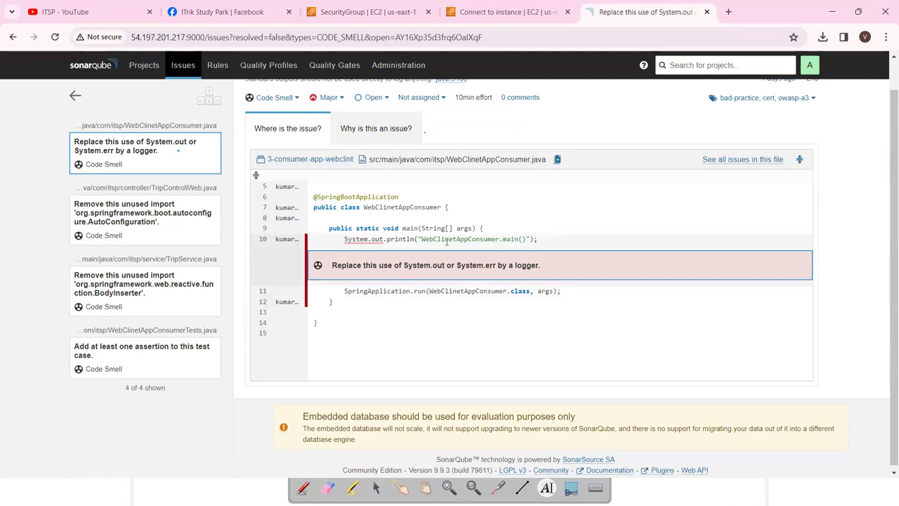
pyautogui.scroll(1, 349, 146)
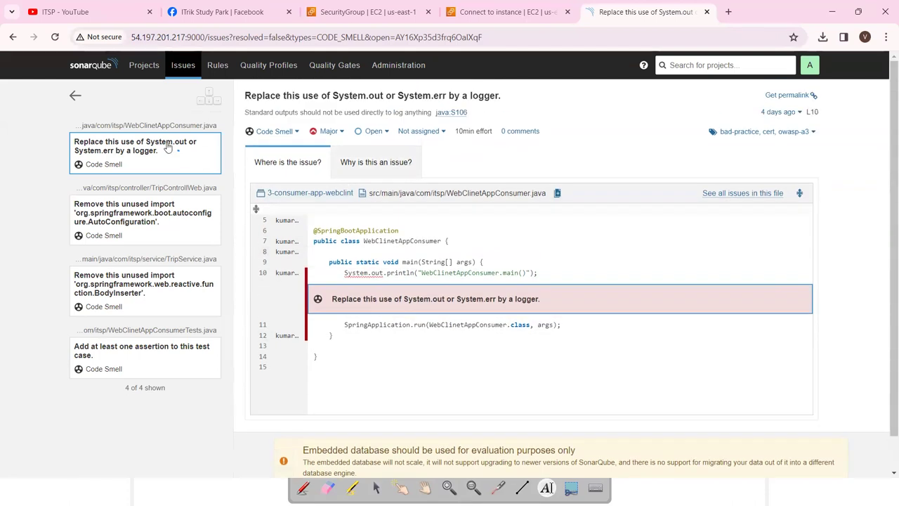
pyautogui.click(75, 95)
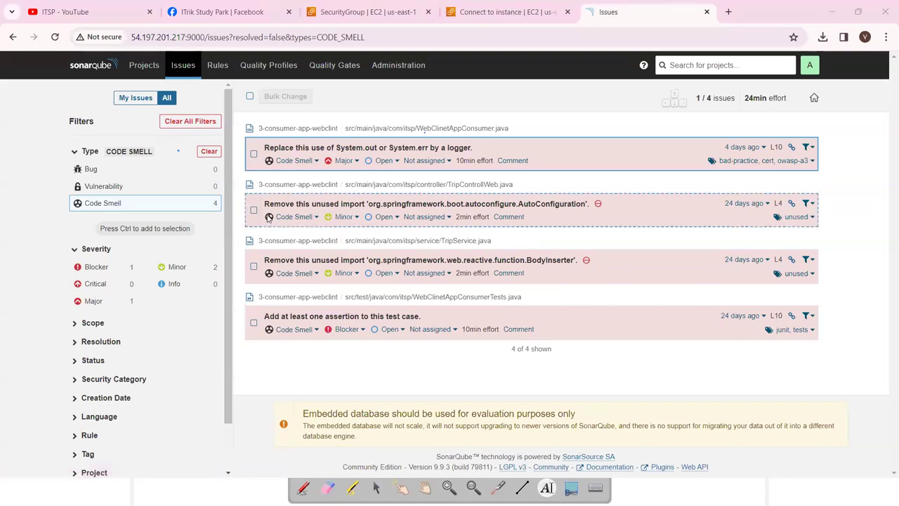
pyautogui.hotkey('alt', 'Tab')
pyautogui.scroll(1, 418, 377)
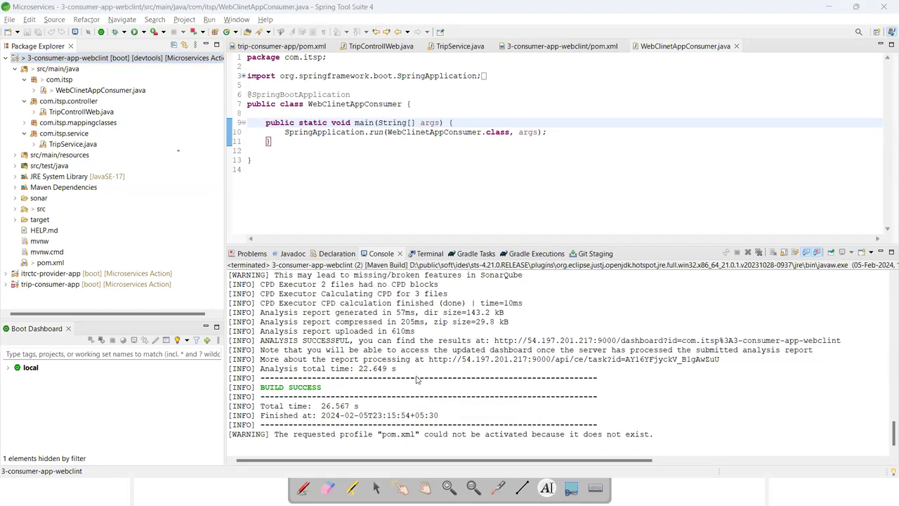
# - Confirm 3-consumer-app-webclint shows Passed in SonarQube Projects and review its 3 remaining code smells
pyautogui.hotkey('alt', 'Tab')
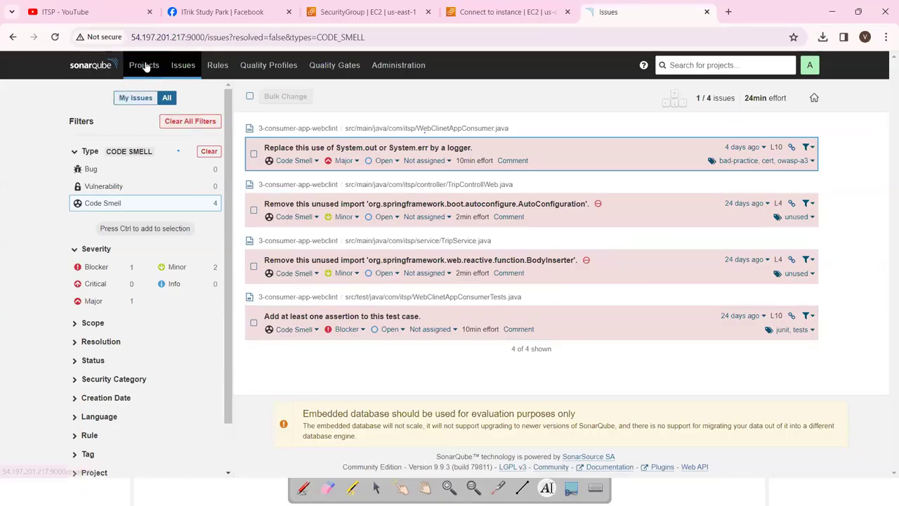
pyautogui.click(144, 66)
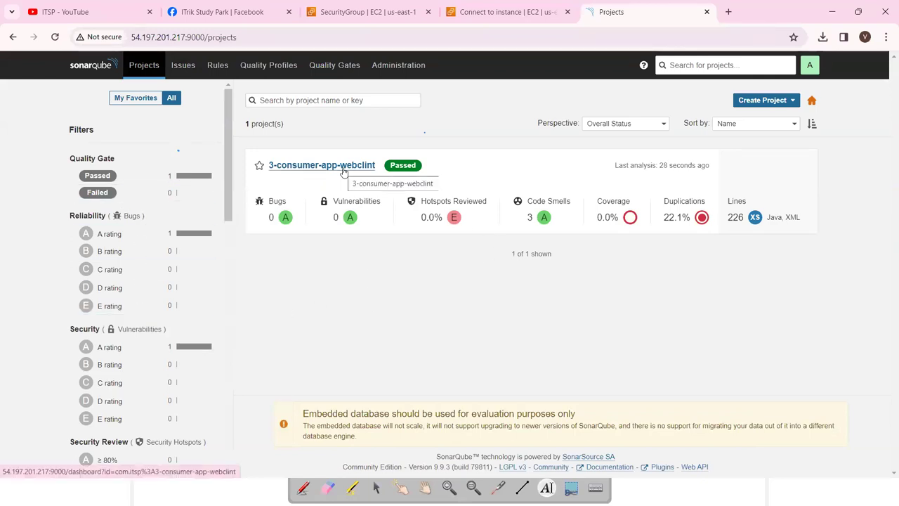
pyautogui.click(188, 68)
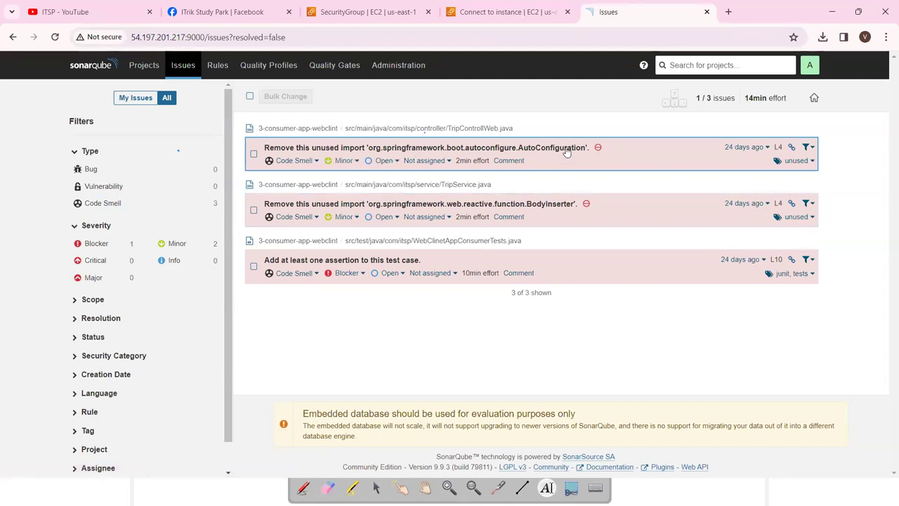
pyautogui.hotkey('alt', 'Tab')
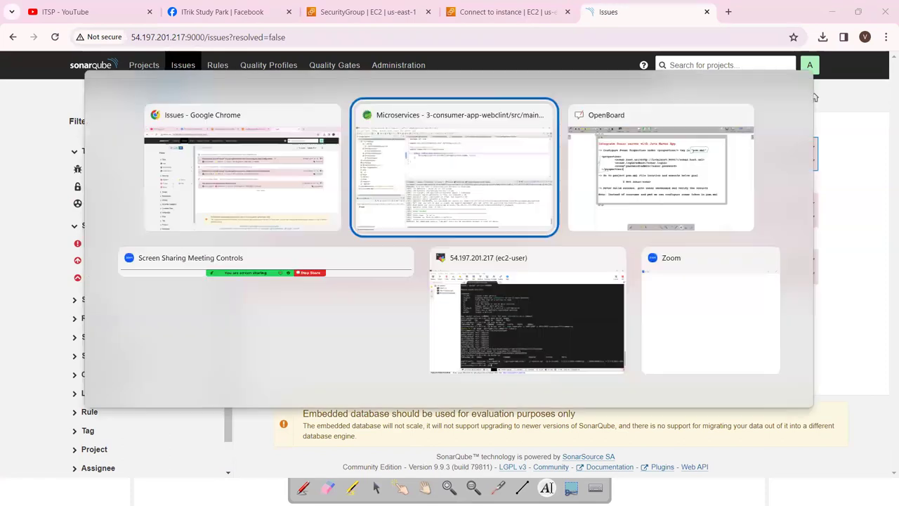
pyautogui.hotkey('alt', 'shift', 'Tab')
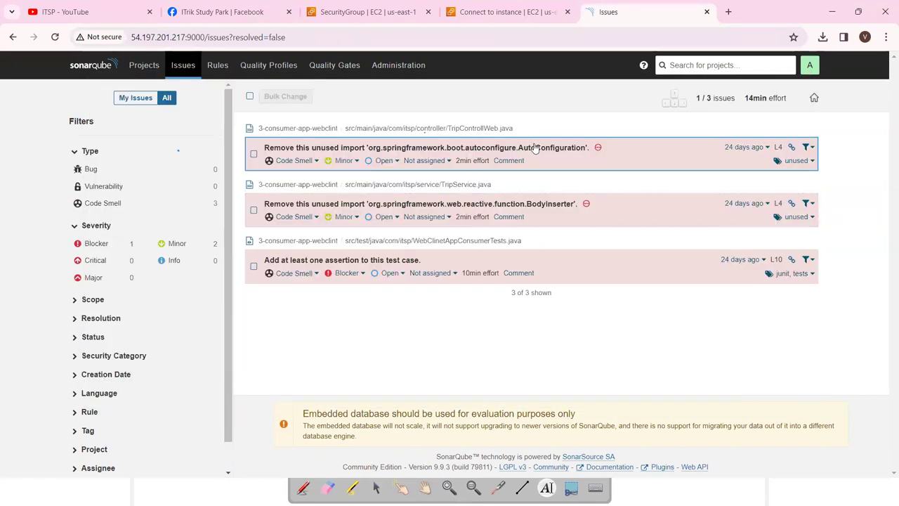
pyautogui.hotkey('alt', 'Tab')
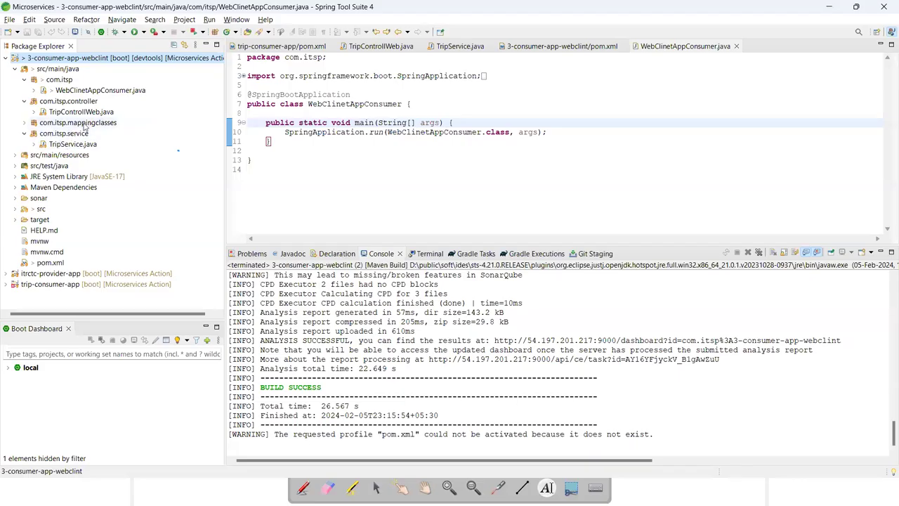
# - Delete the unused AutoConfiguration import on line 4 of TripControllWeb.java and save it
pyautogui.click(94, 121)
pyautogui.doubleClick(98, 112)
pyautogui.scroll(5, 477, 139)
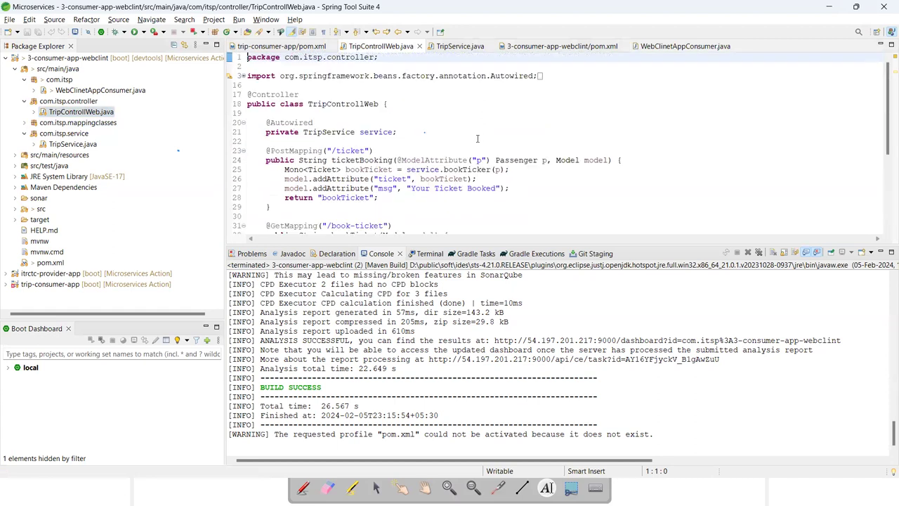
pyautogui.click(242, 76)
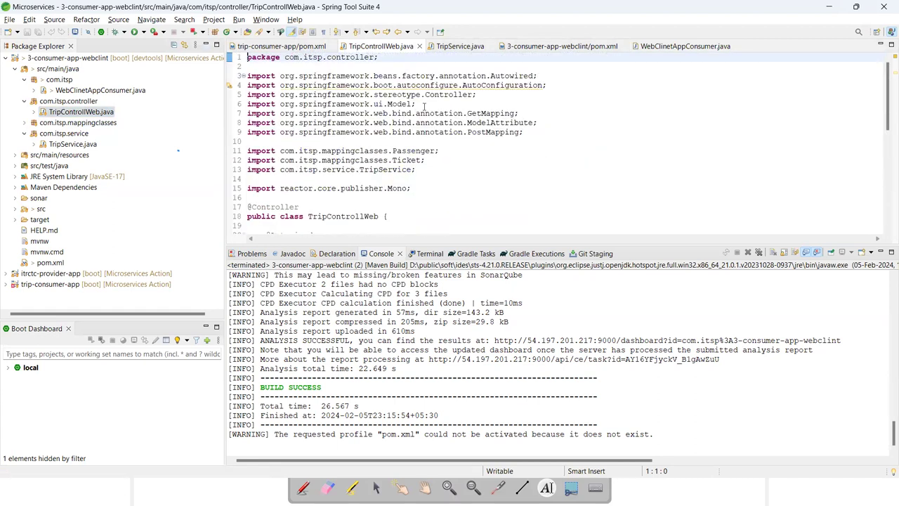
pyautogui.tripleClick(491, 85)
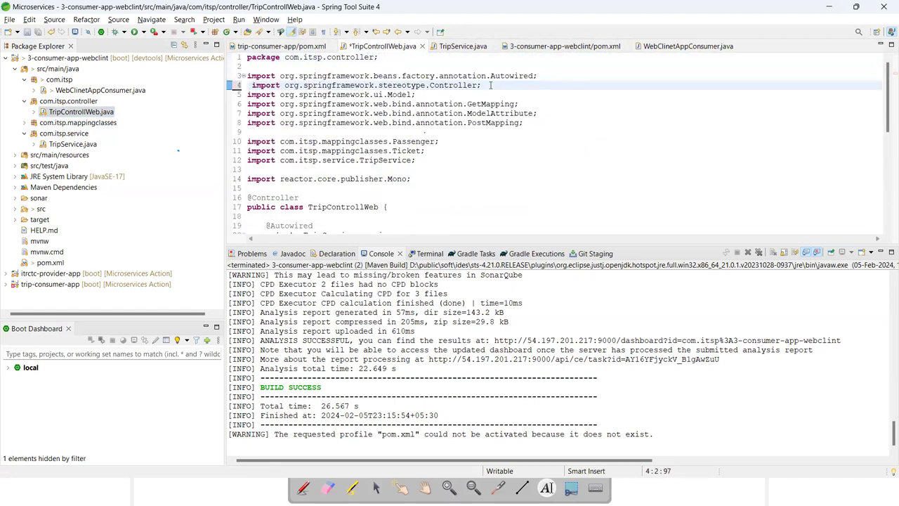
pyautogui.hotkey('ctrl', 's')
pyautogui.hotkey('alt', 'Tab')
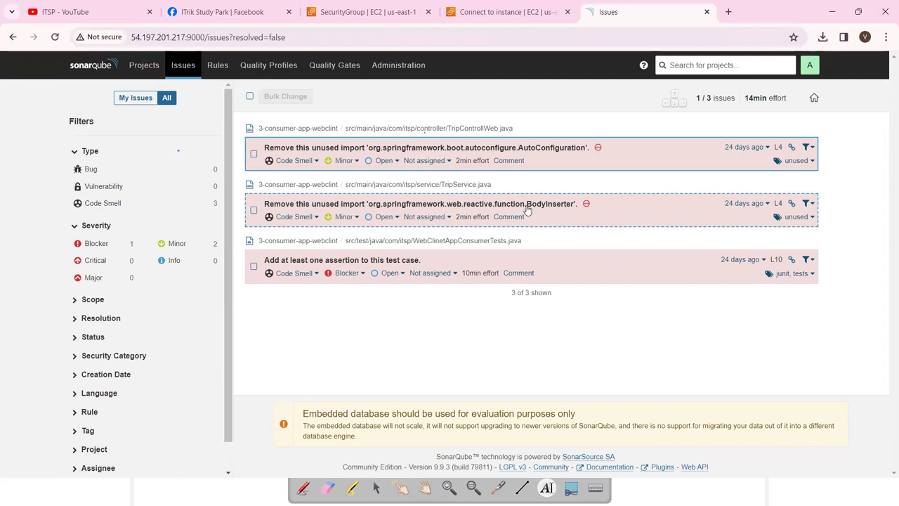
# - Open the unused BodyInserter import issue for line 4 of TripService.java
pyautogui.click(500, 204)
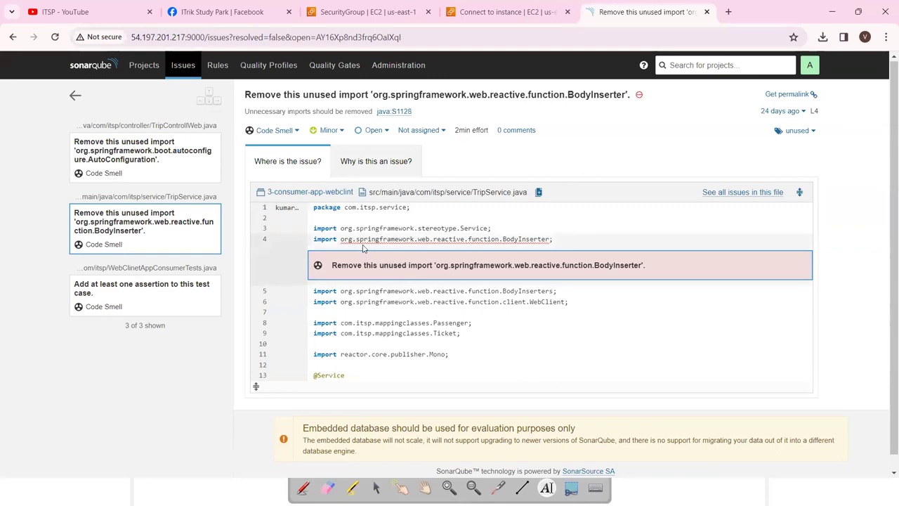
pyautogui.hotkey('alt', 'Tab')
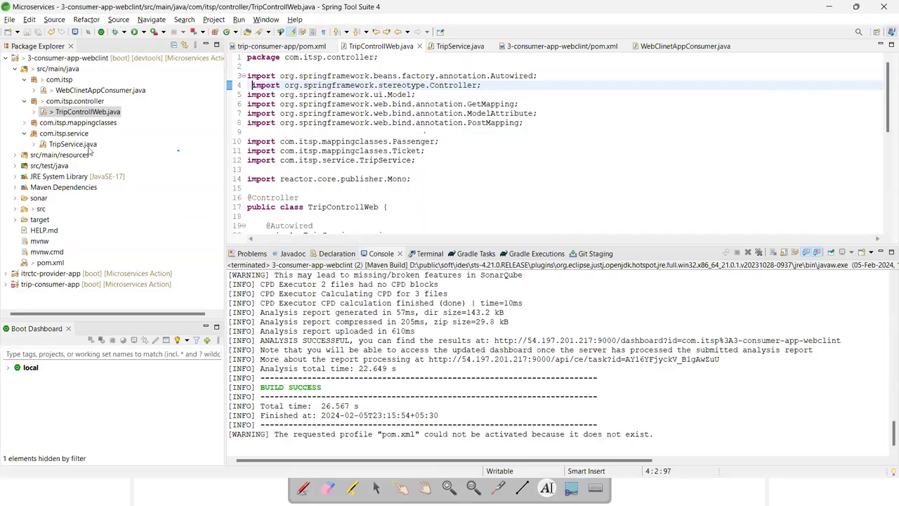
# - Remove the unused BodyInserter import from TripService.java and return to SonarQube's open issues list
pyautogui.click(25, 123)
pyautogui.doubleClick(74, 165)
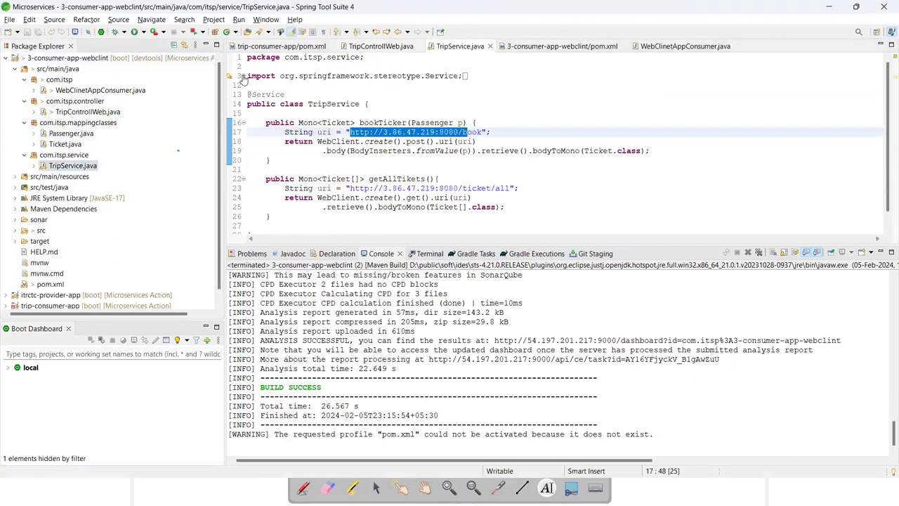
pyautogui.click(242, 76)
pyautogui.tripleClick(405, 85)
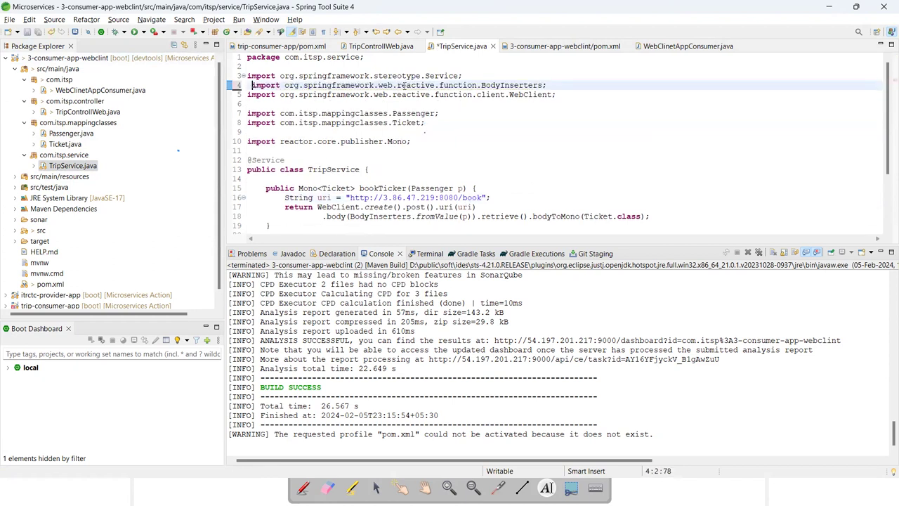
pyautogui.hotkey('alt', 'Tab')
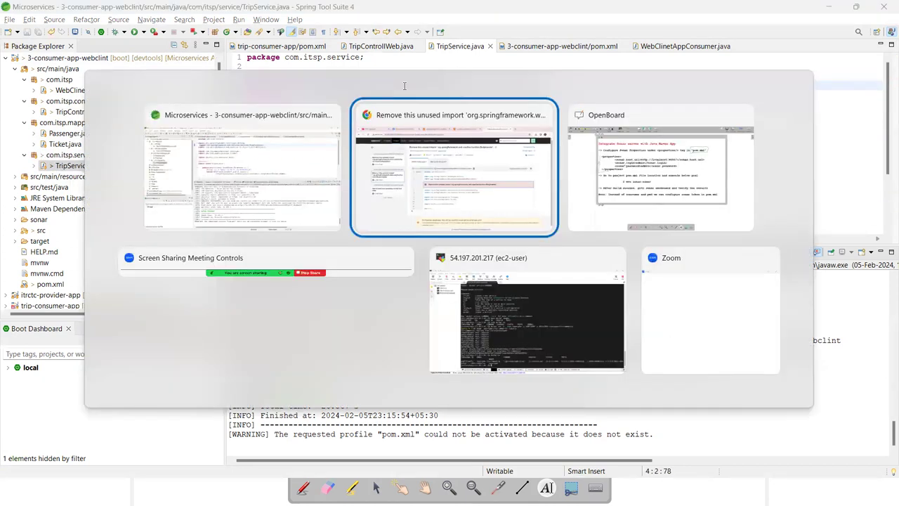
pyautogui.click(75, 103)
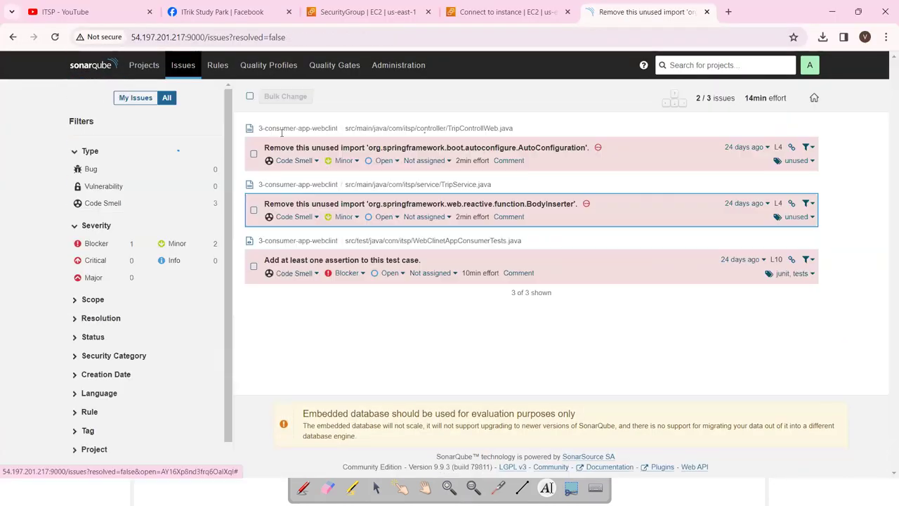
# - Open the Blocker issue 'Add at least one assertion to this test case' in WebClinetAppConsumerTests.java
pyautogui.click(429, 257)
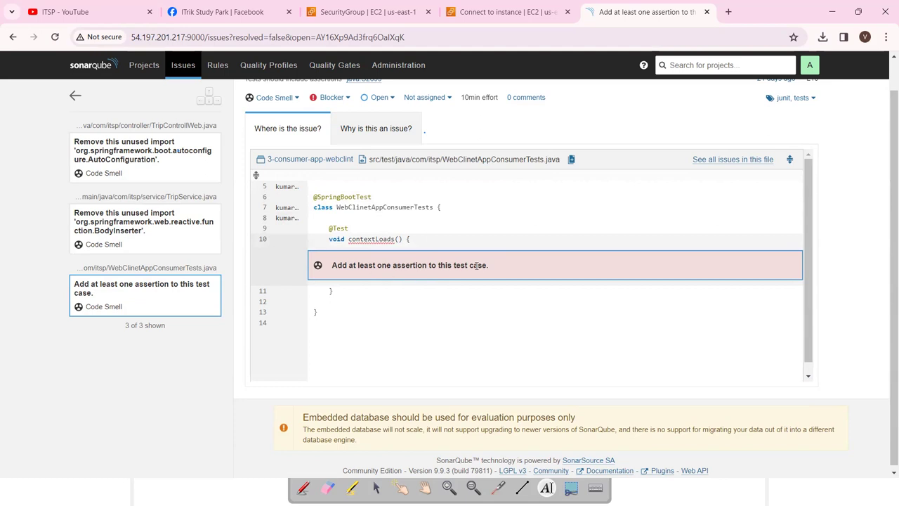
pyautogui.hotkey('alt', 'Tab')
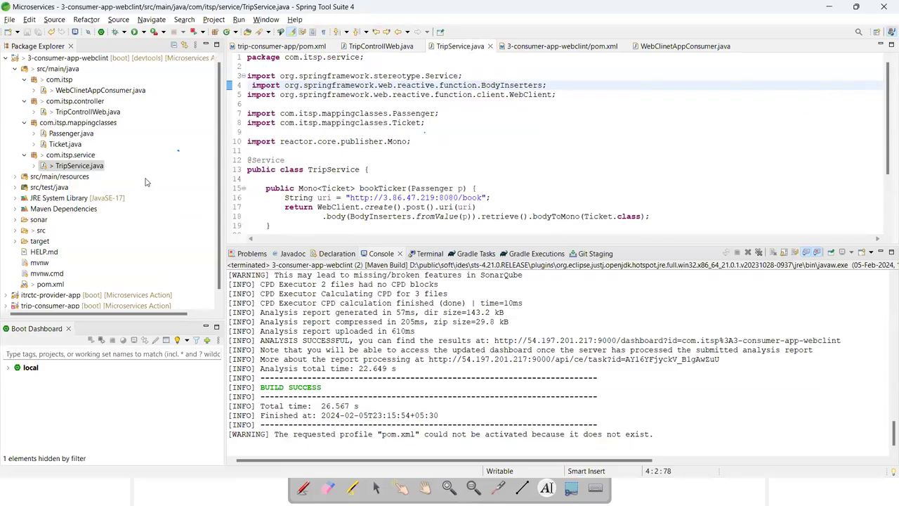
# - Open WebClinetAppConsumerTests.java and insert an assertAll call with its static import into contextLoads
pyautogui.click(15, 188)
pyautogui.click(24, 198)
pyautogui.doubleClick(98, 208)
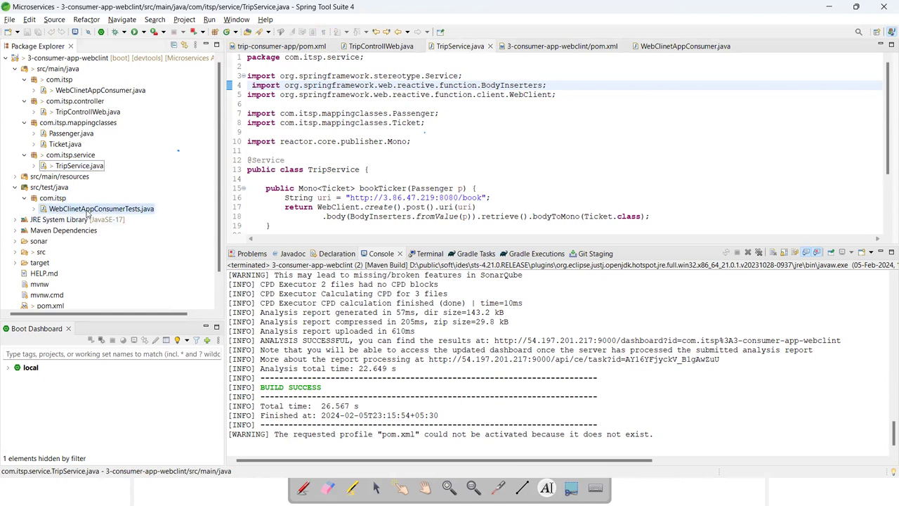
pyautogui.click(372, 131)
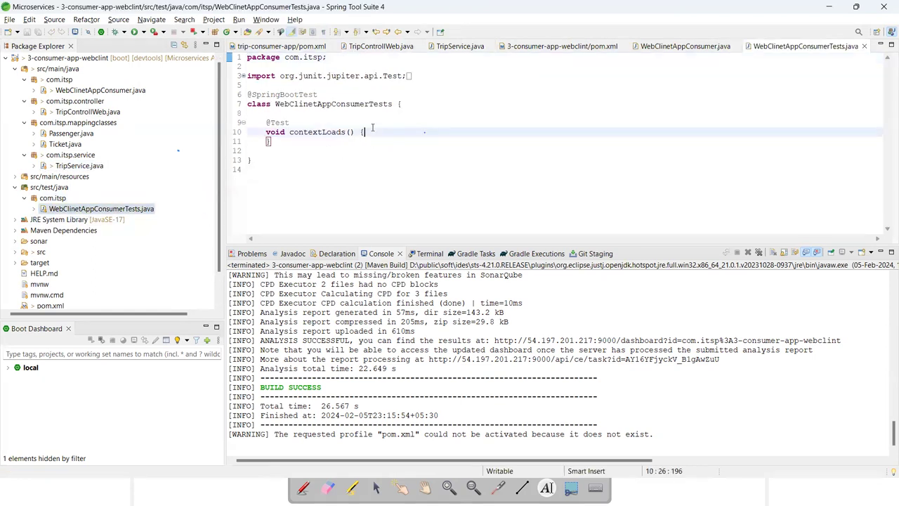
pyautogui.press('Return')
pyautogui.write('a')
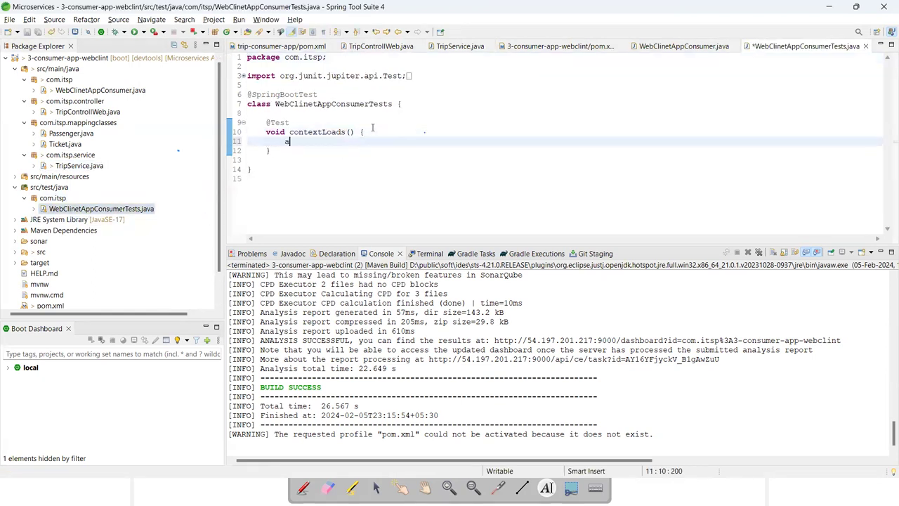
pyautogui.write('re--')
pyautogui.press('BackSpace')
pyautogui.press('BackSpace')
pyautogui.press('BackSpace')
pyautogui.press('BackSpace')
pyautogui.write('sse')
pyautogui.hotkey('ctrl', 'space')
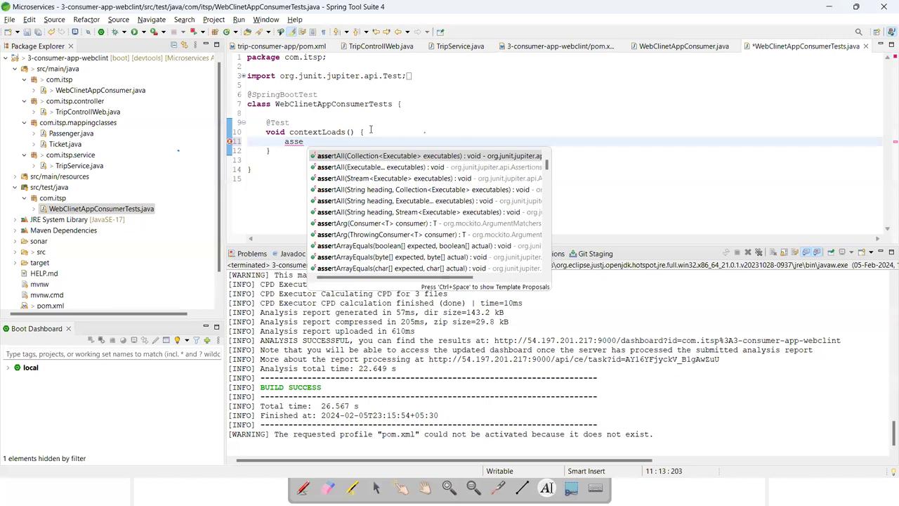
pyautogui.press('Return')
# - Delete the assertAll call again, leaving contextLoads empty, and save the test class
pyautogui.press('Right')
pyautogui.press('BackSpace')
pyautogui.press('BackSpace')
pyautogui.press('BackSpace')
pyautogui.press('BackSpace')
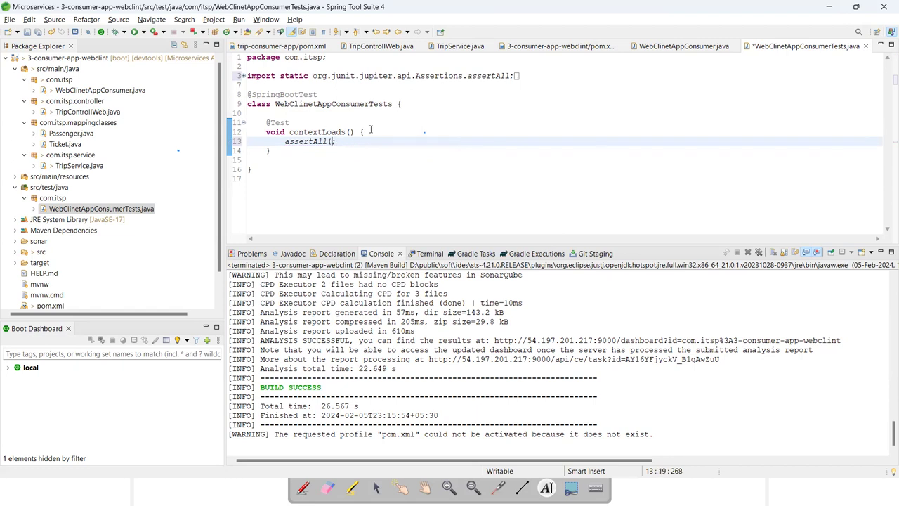
pyautogui.press('BackSpace')
pyautogui.press('BackSpace')
pyautogui.hotkey('ctrl', 'space')
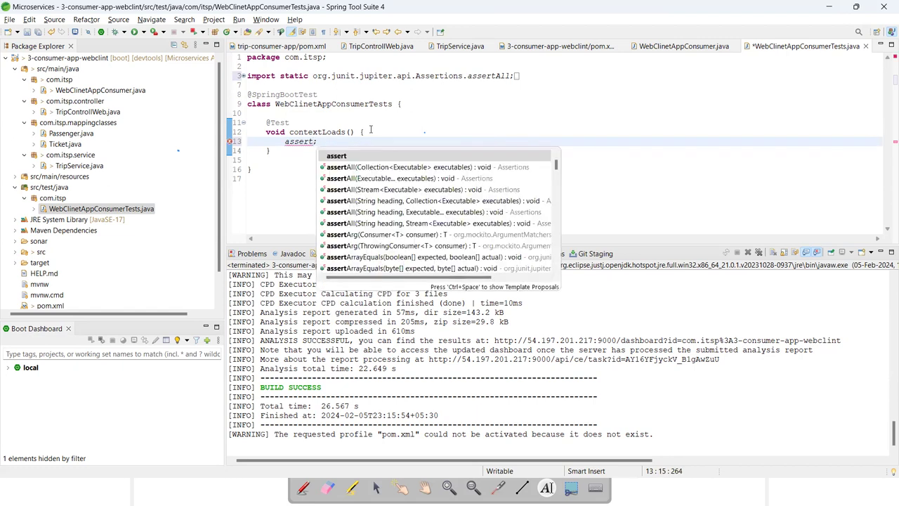
pyautogui.press('Escape')
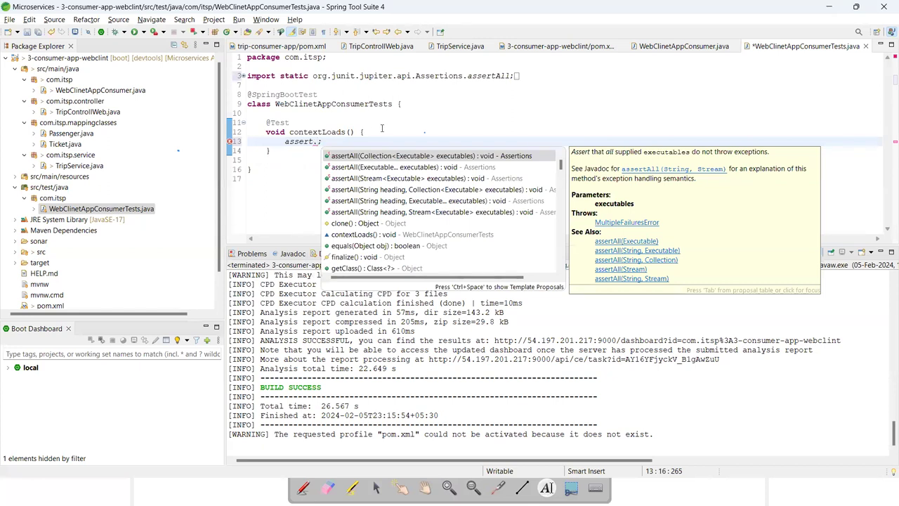
pyautogui.press('BackSpace')
pyautogui.press('BackSpace')
pyautogui.press('BackSpace')
pyautogui.press('BackSpace')
pyautogui.press('BackSpace')
pyautogui.press('BackSpace')
pyautogui.press('BackSpace')
pyautogui.press('BackSpace')
pyautogui.hotkey('ctrl', 'space')
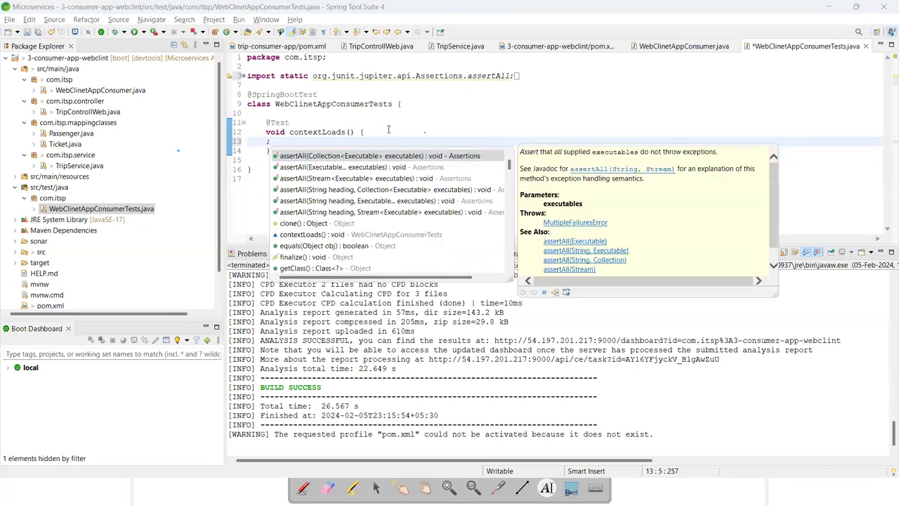
pyautogui.press('Escape')
pyautogui.press('Up')
pyautogui.press('Up')
pyautogui.press('Up')
pyautogui.click(297, 147)
pyautogui.press('Up')
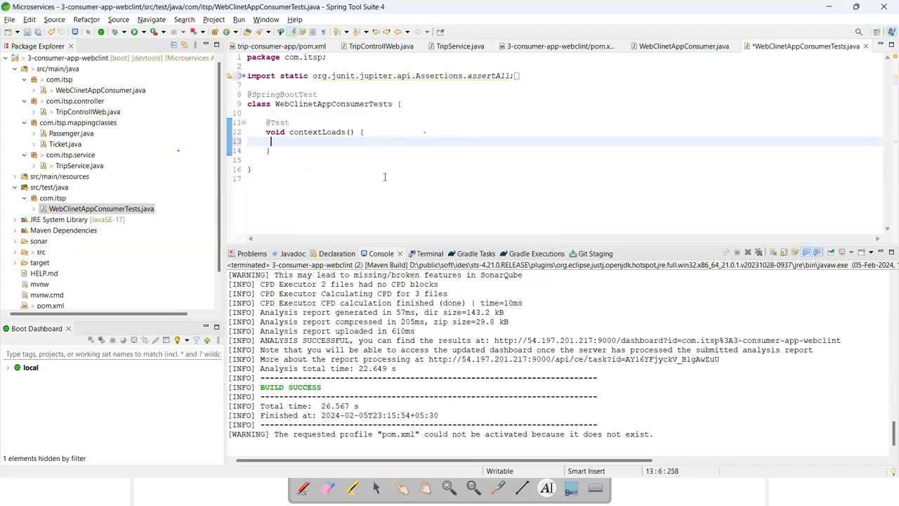
pyautogui.hotkey('ctrl', 's')
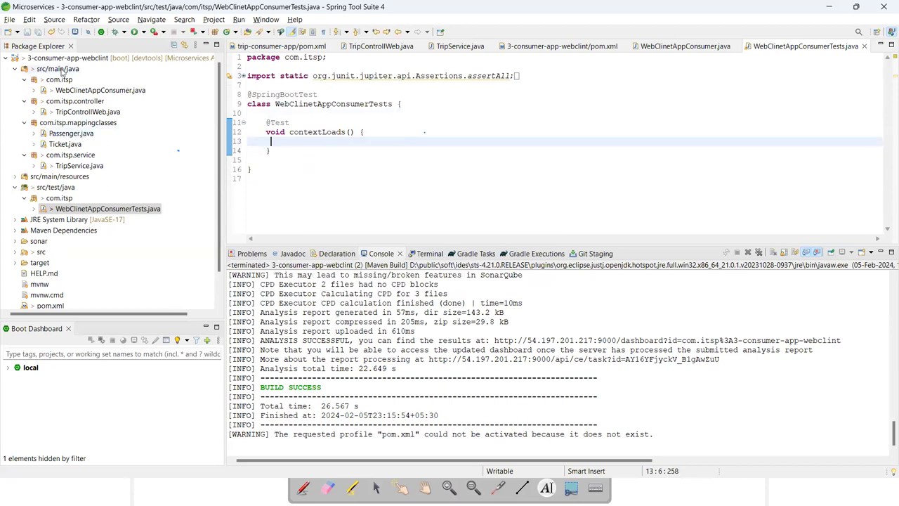
# - Run a new Maven build with goal sonar:sonar on 3-consumer-app-webclint, then move Ticket.java out of its package
pyautogui.rightClick(70, 59)
pyautogui.moveTo(155, 351)
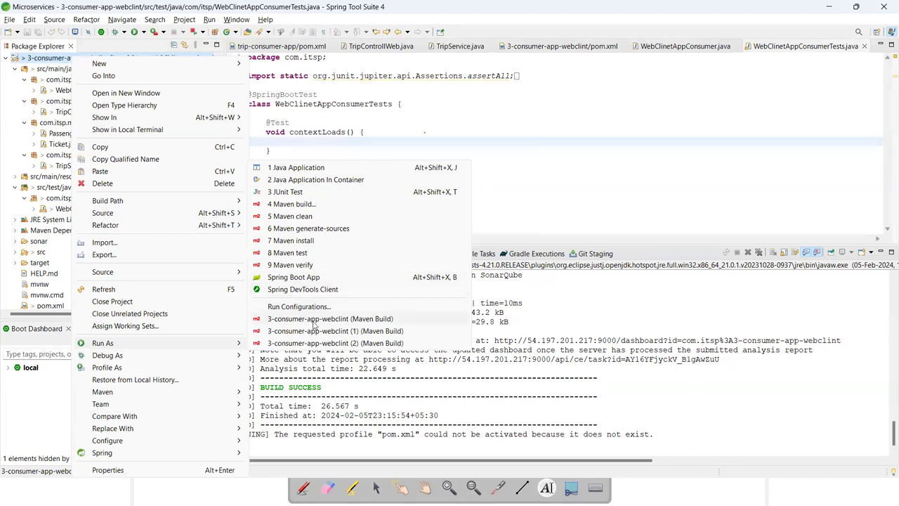
pyautogui.click(302, 205)
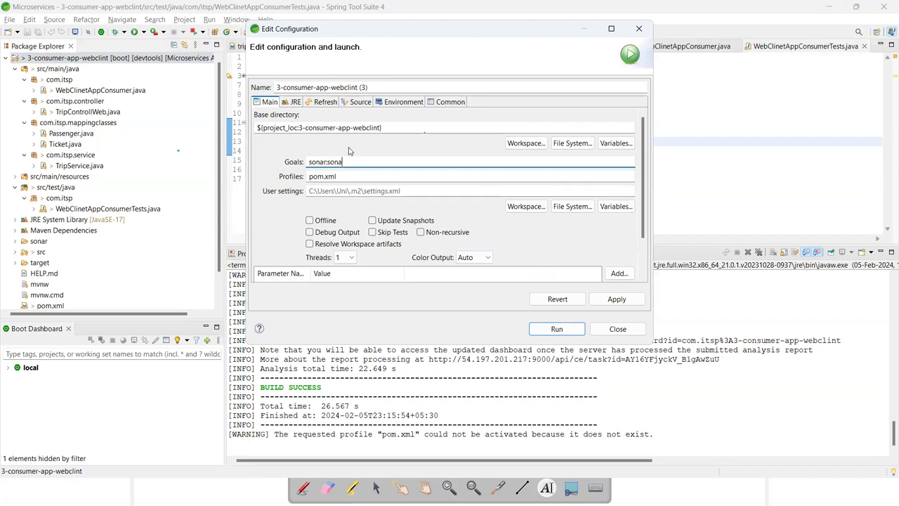
pyautogui.write('sonar:sonar')
pyautogui.click(557, 330)
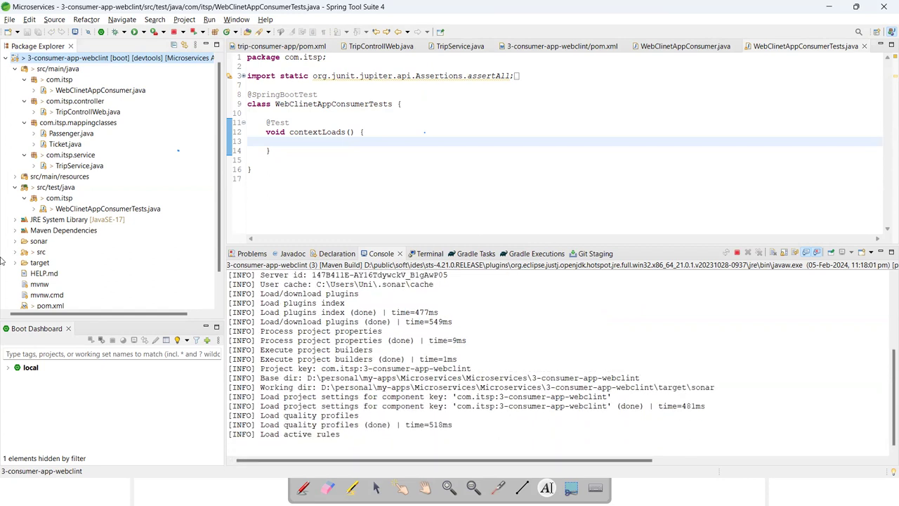
pyautogui.moveTo(53, 150); pyautogui.dragTo(43, 295)
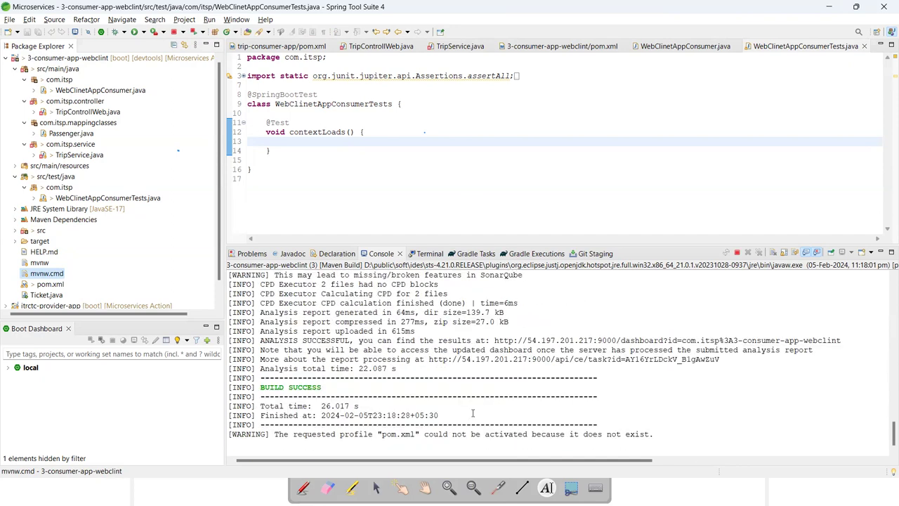
# - Browse SonarQube's Issues, My Issues and Rules, then confirm 3-consumer-app-webclint shows Passed
pyautogui.hotkey('alt', 'Tab')
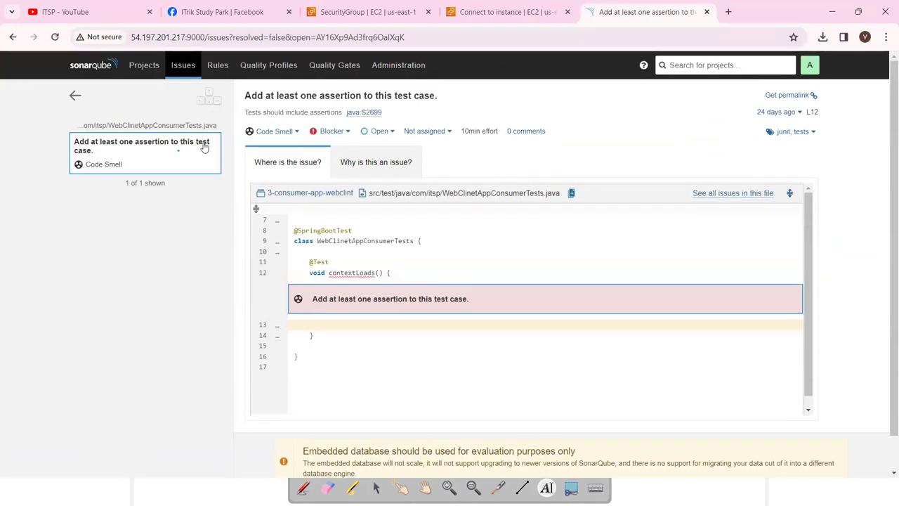
pyautogui.click(186, 69)
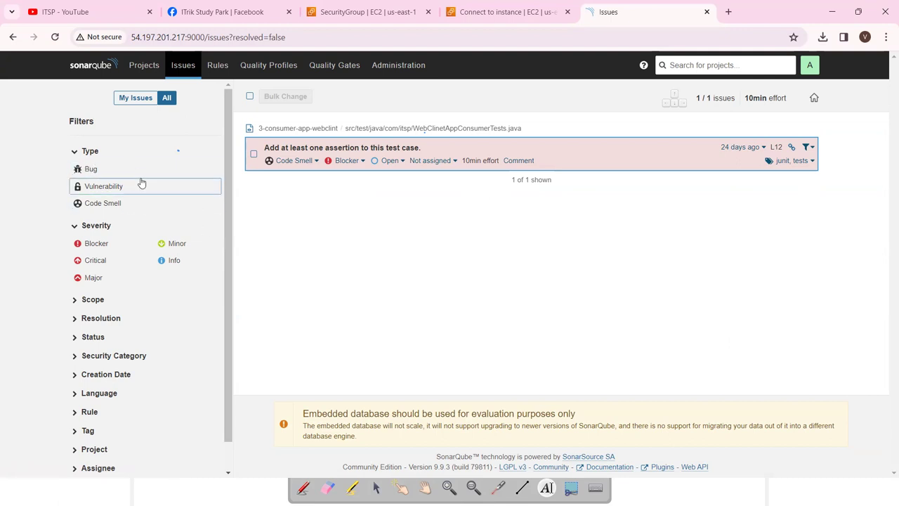
pyautogui.click(137, 101)
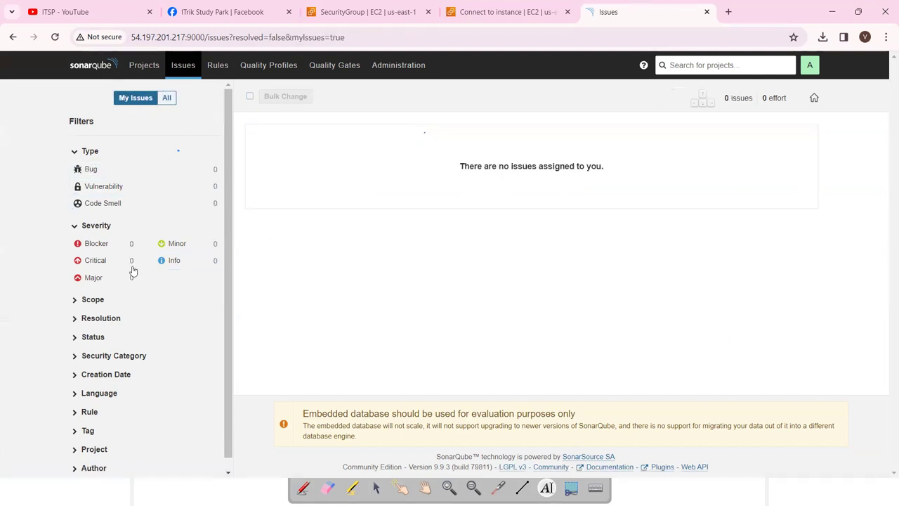
pyautogui.click(219, 68)
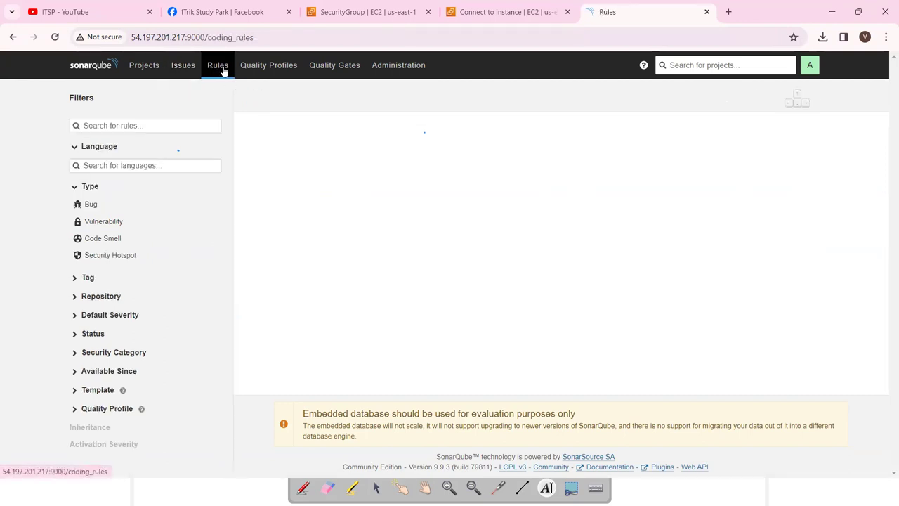
pyautogui.click(148, 68)
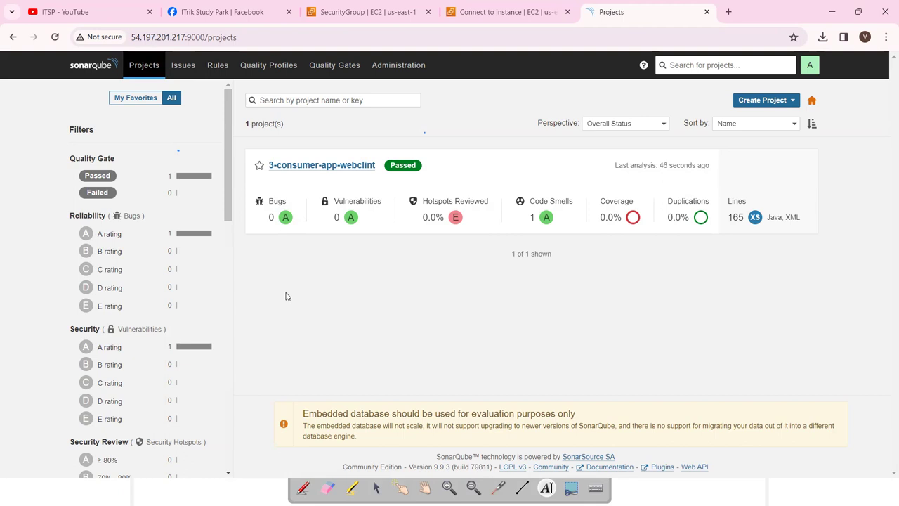
pyautogui.hotkey('alt', 'Tab')
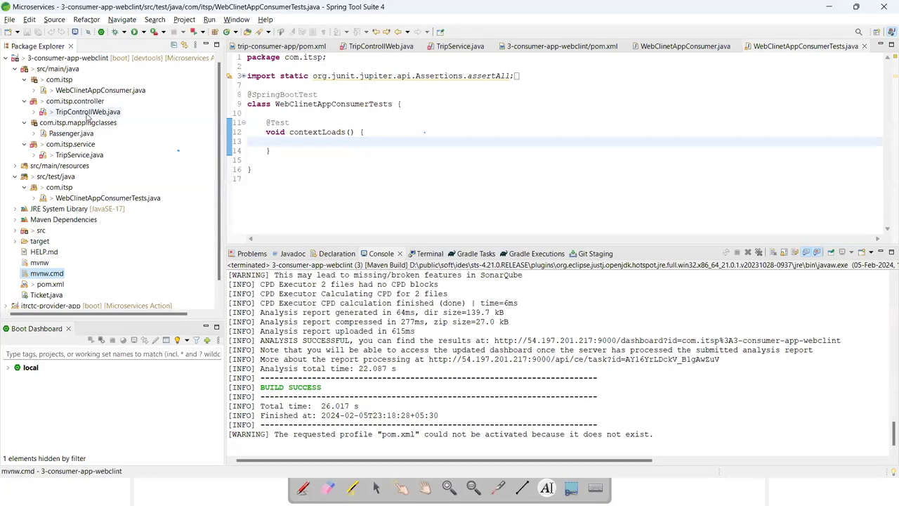
# - Put Ticket.java back in com.itsp.mappingclasses and drop TripControllWeb's unused AutoConfiguration import
pyautogui.doubleClick(88, 114)
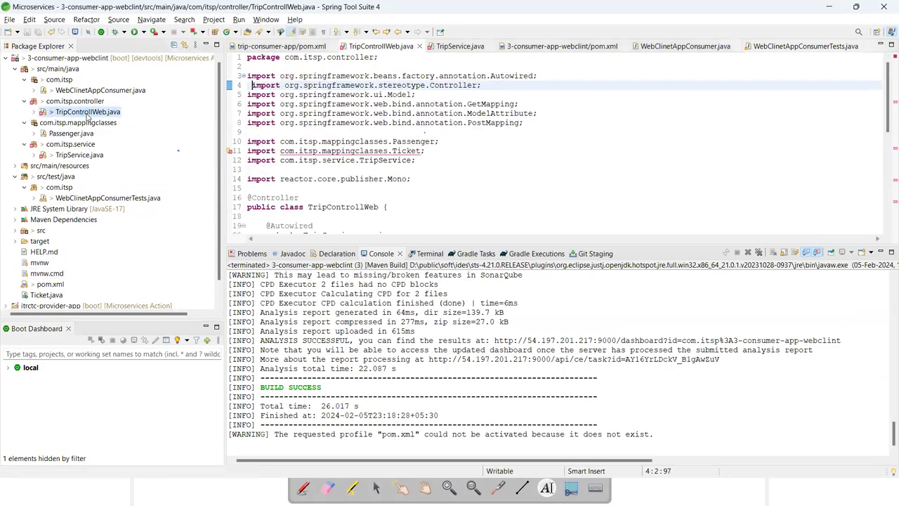
pyautogui.moveTo(385, 150)
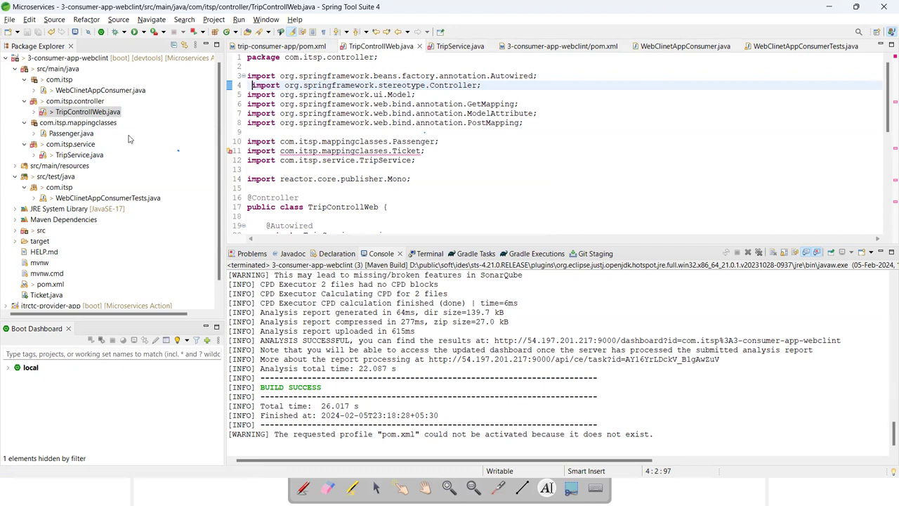
pyautogui.hotkey('ctrl', 'z')
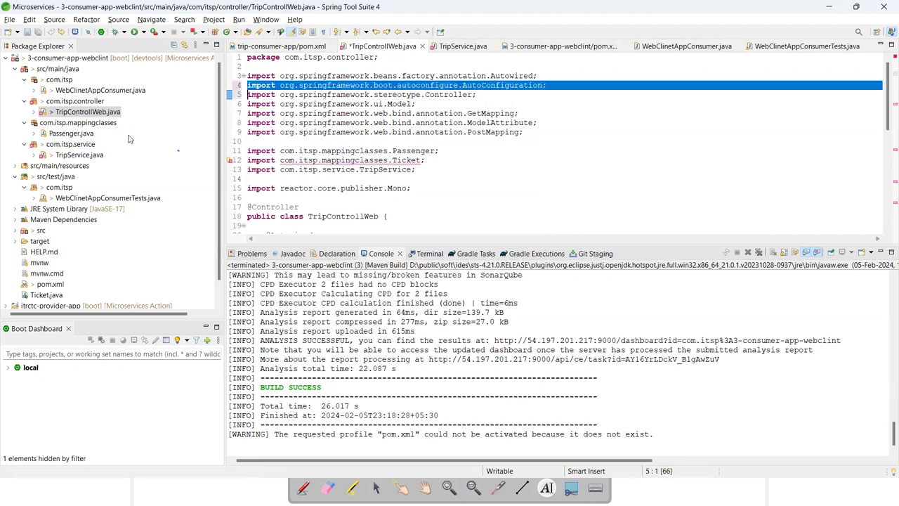
pyautogui.click(72, 123)
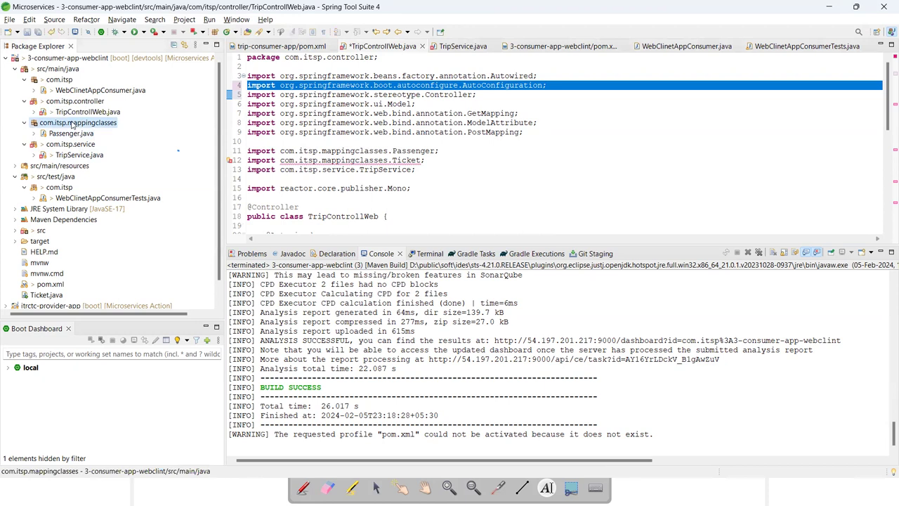
pyautogui.hotkey('ctrl', 'v')
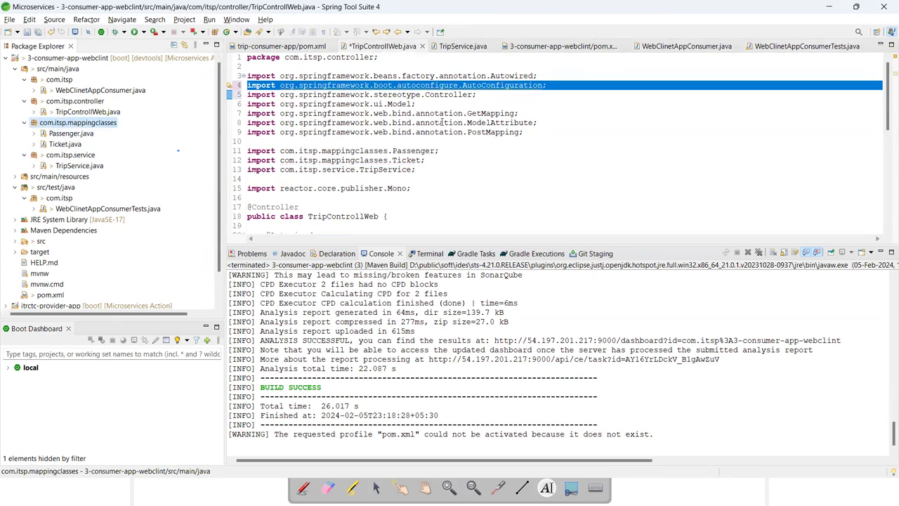
pyautogui.hotkey('ctrl', 'z')
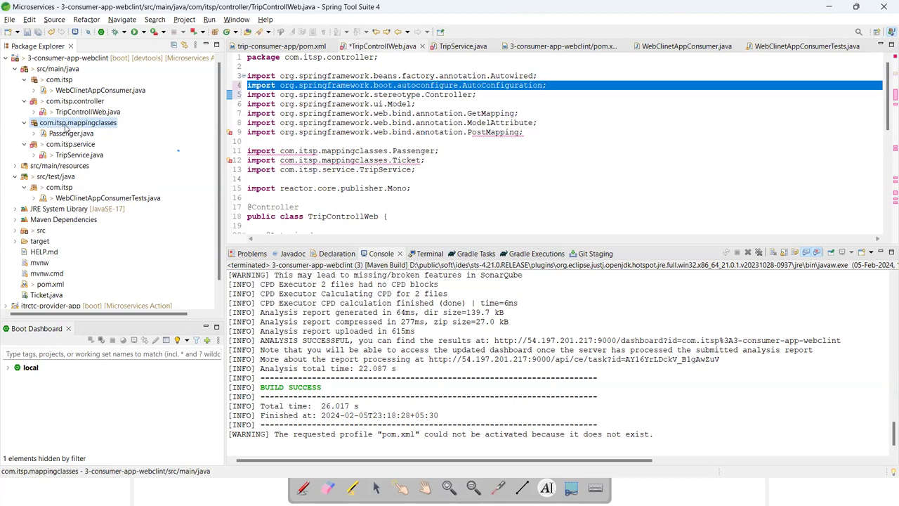
pyautogui.hotkey('ctrl', 'y')
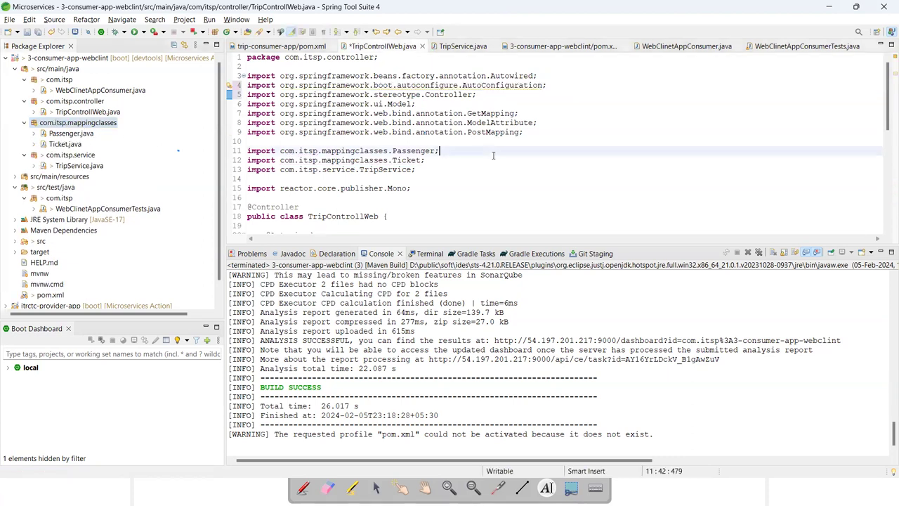
pyautogui.click(494, 153)
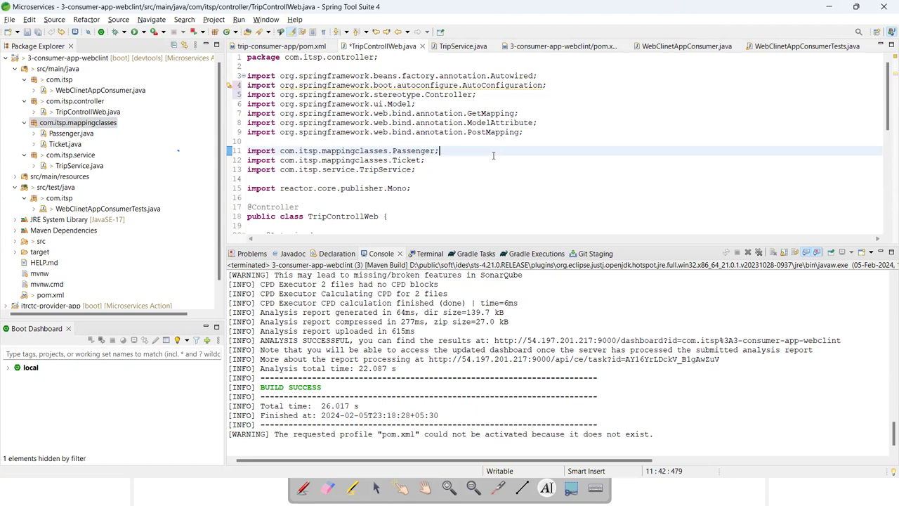
pyautogui.hotkey('ctrl', 'z')
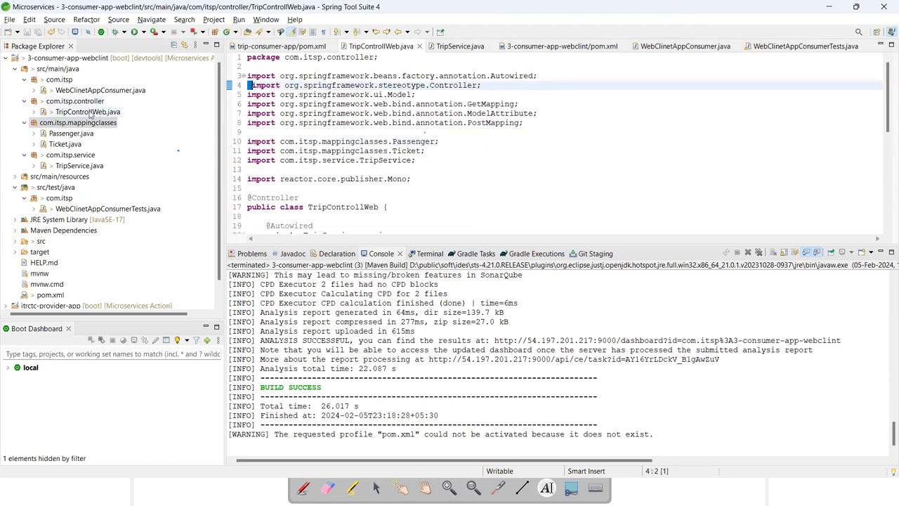
# - In TripService.java's getAllTikets, add an if(uri==null) block after the uri declaration
pyautogui.doubleClick(87, 167)
pyautogui.scroll(-3, 544, 201)
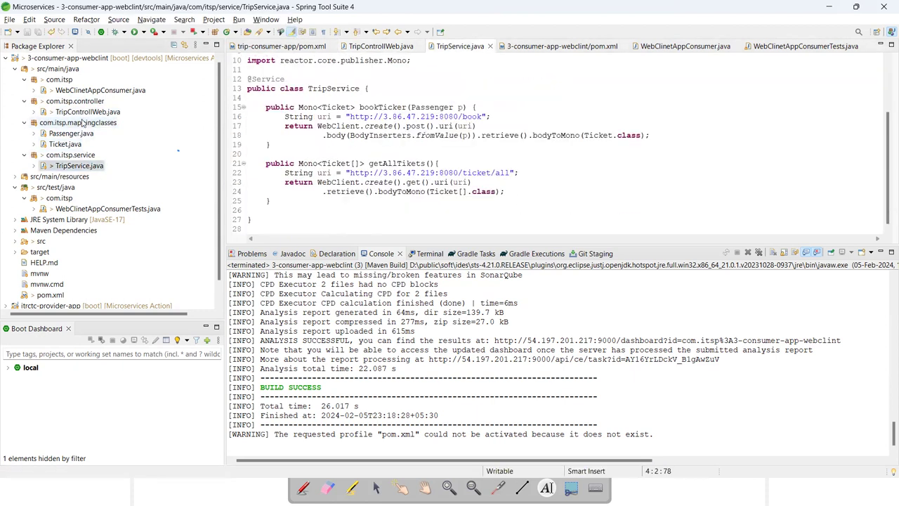
pyautogui.click(531, 172)
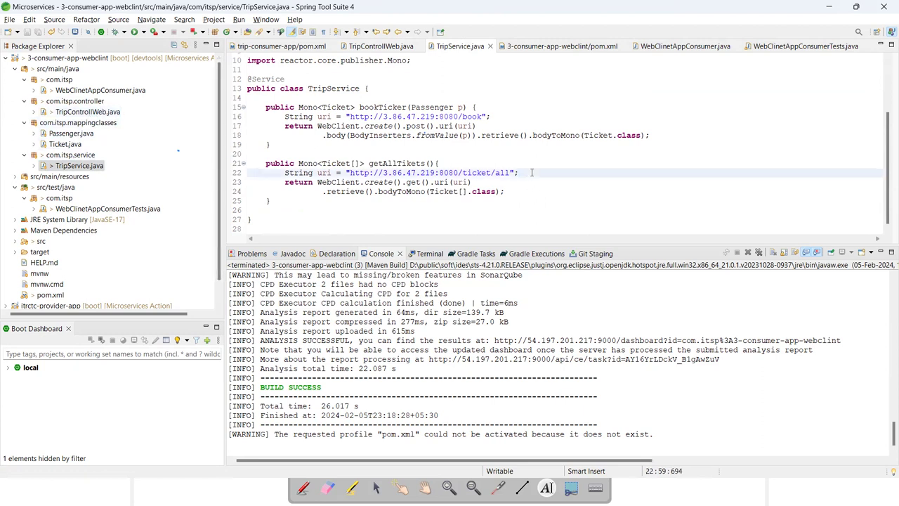
pyautogui.press('Return')
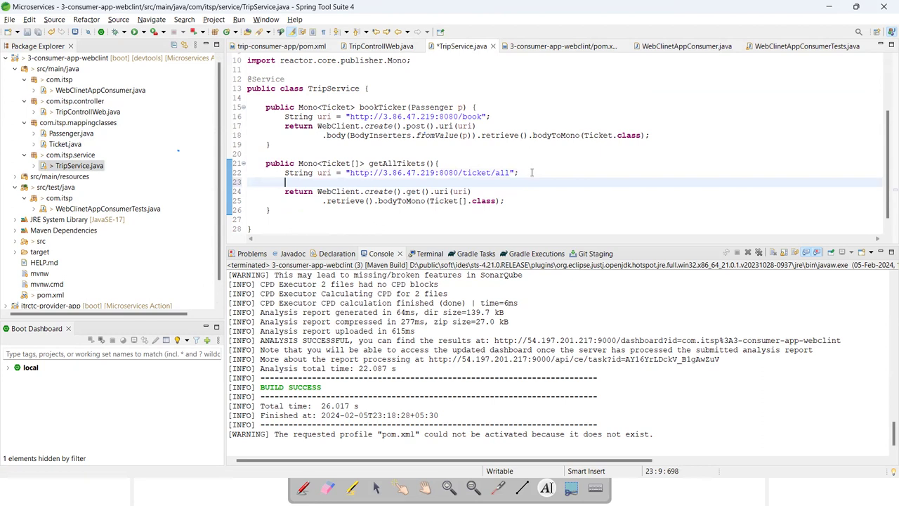
pyautogui.write('if')
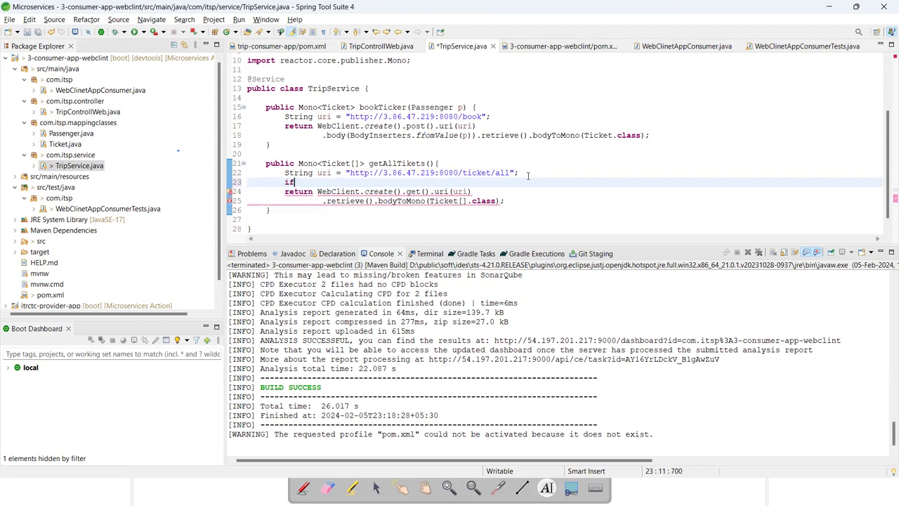
pyautogui.write('(ur')
pyautogui.press('BackSpace')
pyautogui.press('BackSpace')
pyautogui.write('uri==null)')
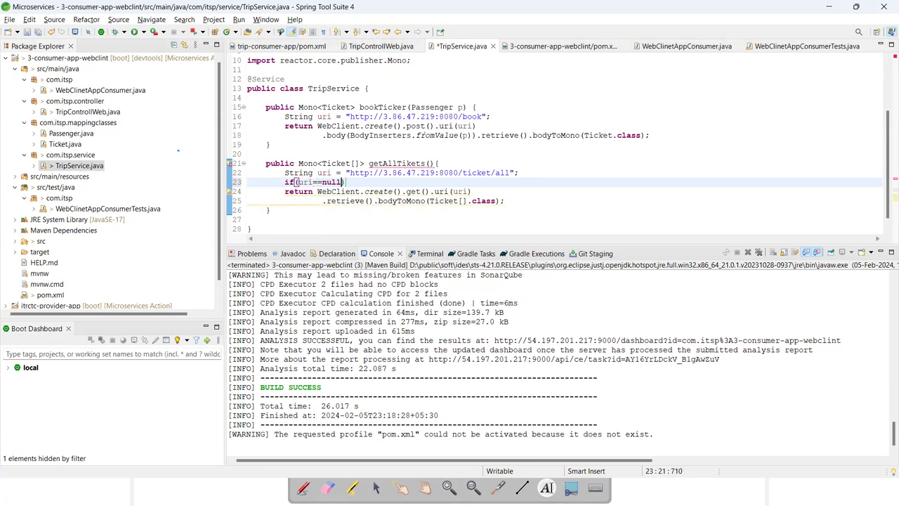
pyautogui.write(' {')
pyautogui.press('Return')
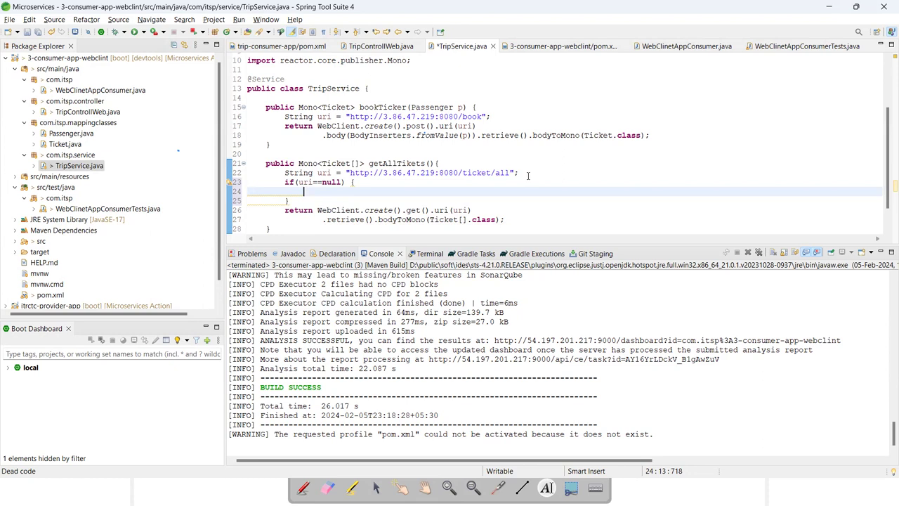
# - Inside the block, print "uri "+uri using the sysout template, and save
pyautogui.write('sysout')
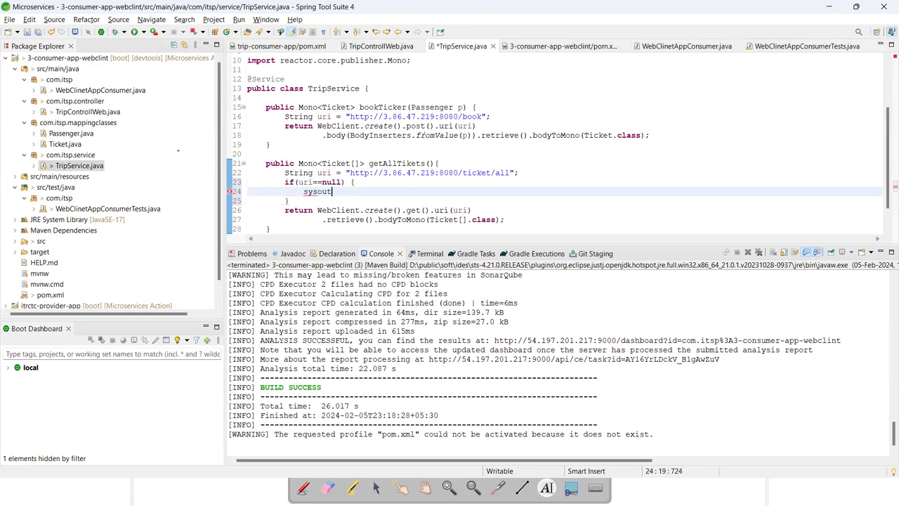
pyautogui.hotkey('ctrl', 'space')
pyautogui.press('Return')
pyautogui.press('Return')
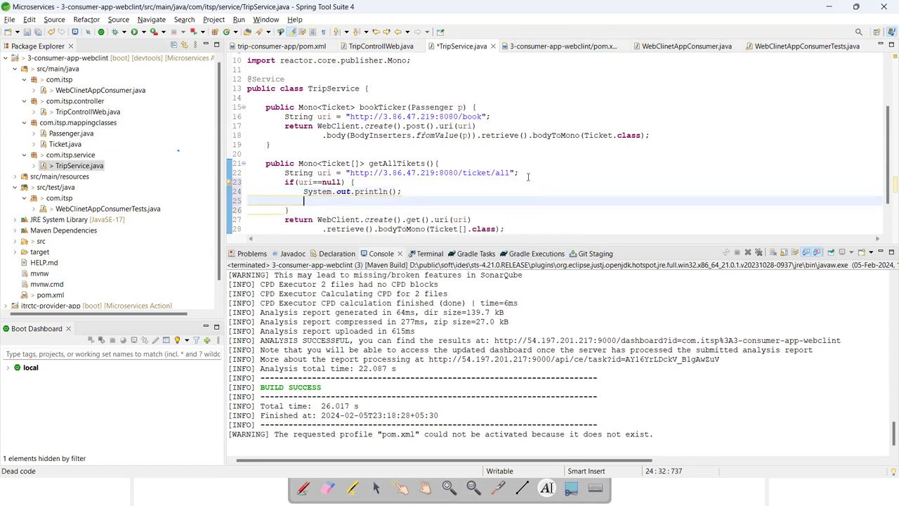
pyautogui.hotkey('ctrl', 'z')
pyautogui.press('Left')
pyautogui.press('Left')
pyautogui.write('"ur')
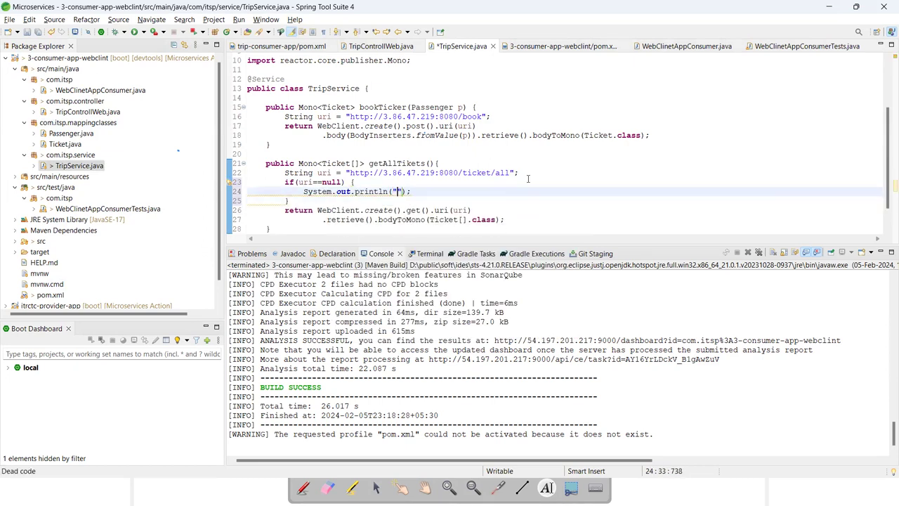
pyautogui.write('i "+')
pyautogui.write('uri')
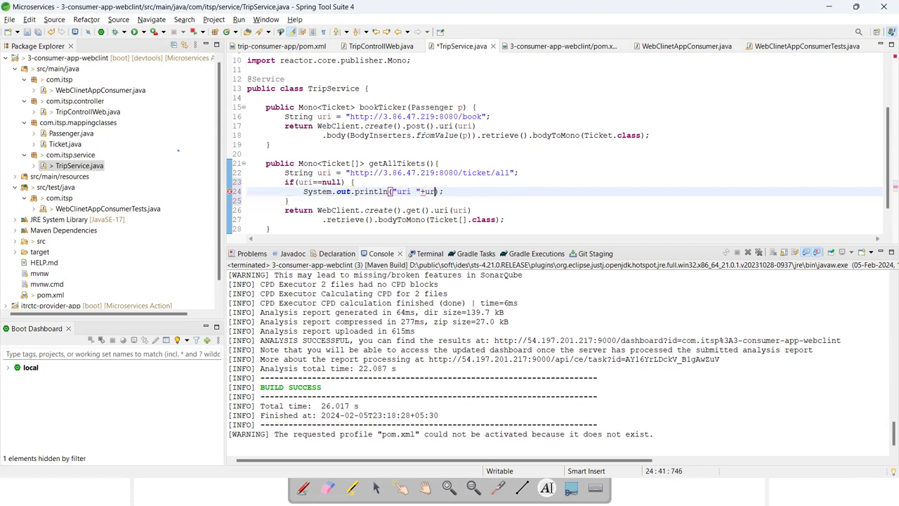
pyautogui.hotkey('ctrl', 's')
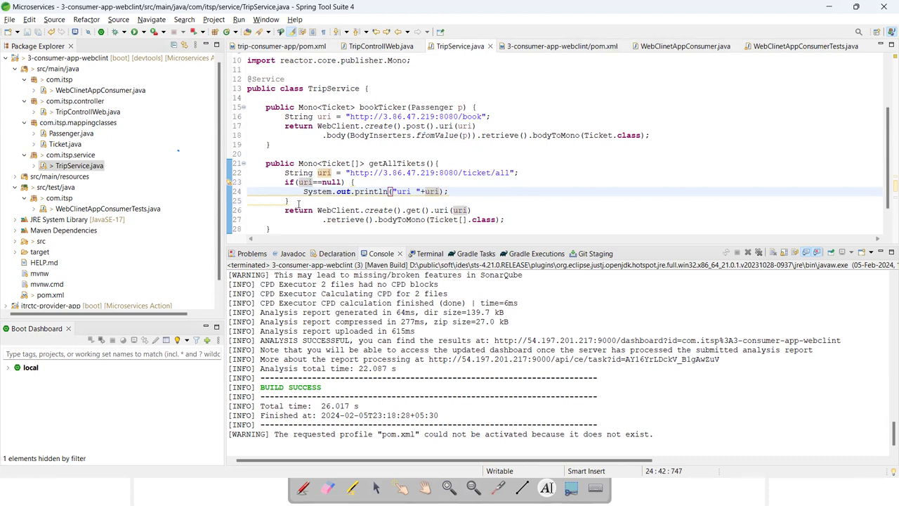
# - Start an else after the if block, erase it, and save TripService.java again
pyautogui.click(299, 203)
pyautogui.write('els')
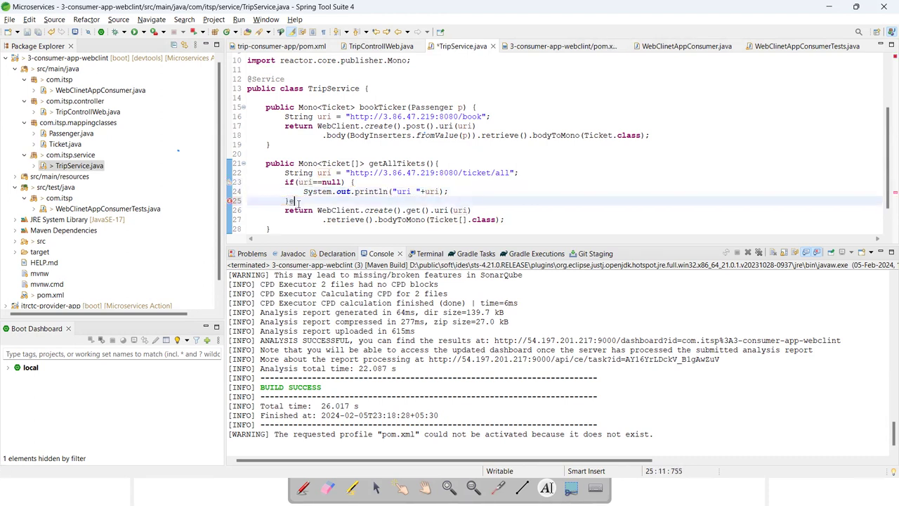
pyautogui.press('BackSpace')
pyautogui.press('BackSpace')
pyautogui.press('BackSpace')
pyautogui.hotkey('ctrl', 's')
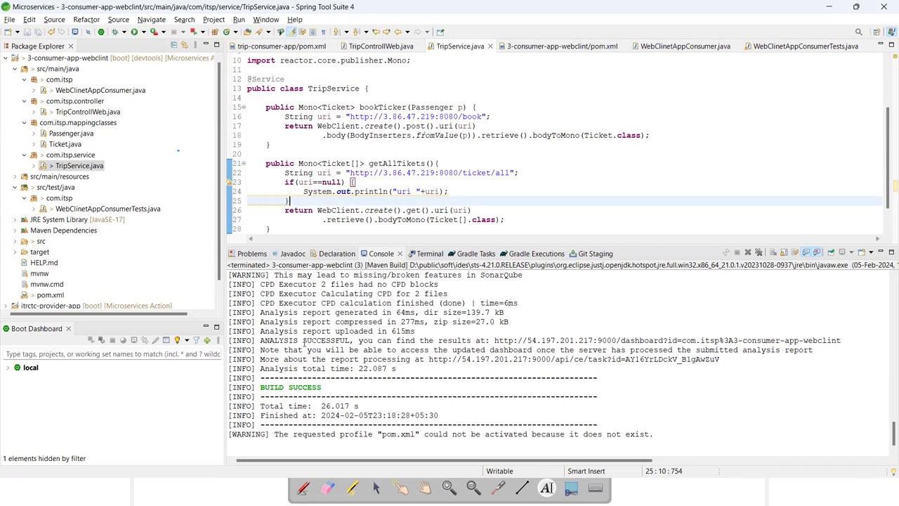
pyautogui.scroll(1, 304, 341)
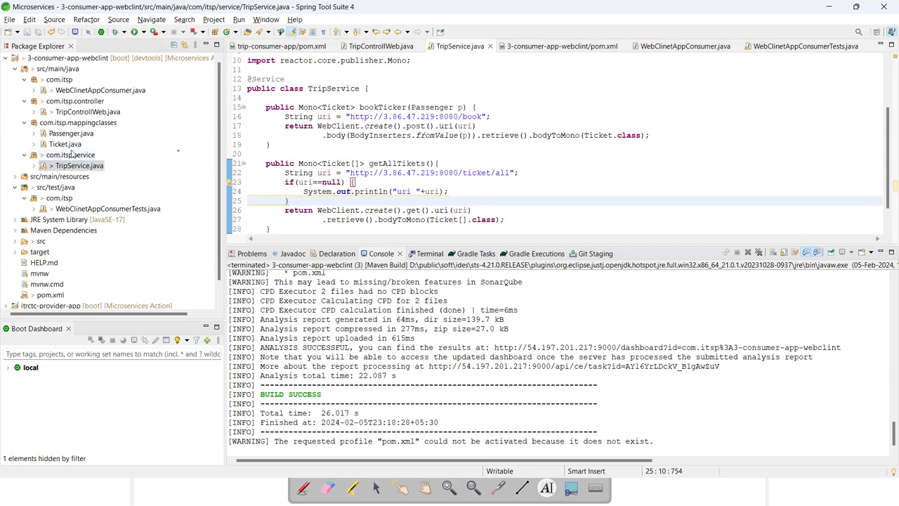
# - Launch a Maven build of 3-consumer-app-webclint with the sonar:sonar goal
pyautogui.rightClick(67, 59)
pyautogui.moveTo(178, 351)
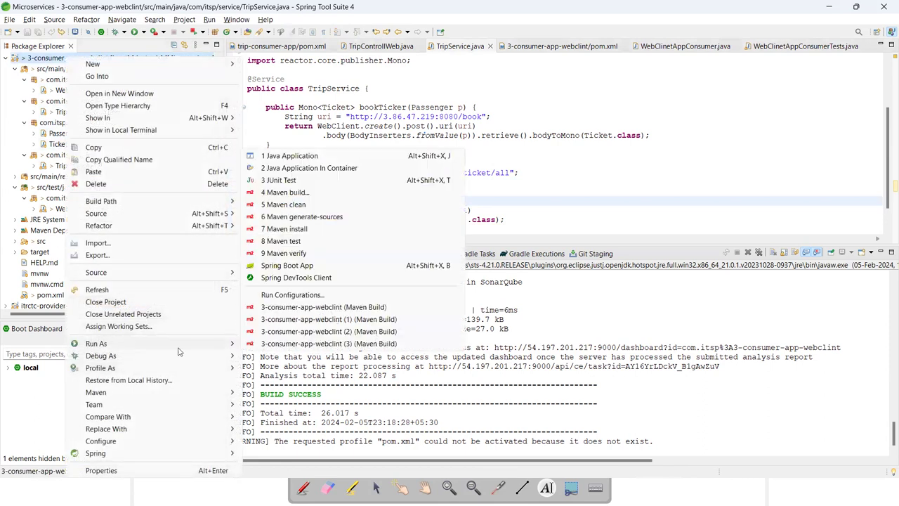
pyautogui.click(285, 192)
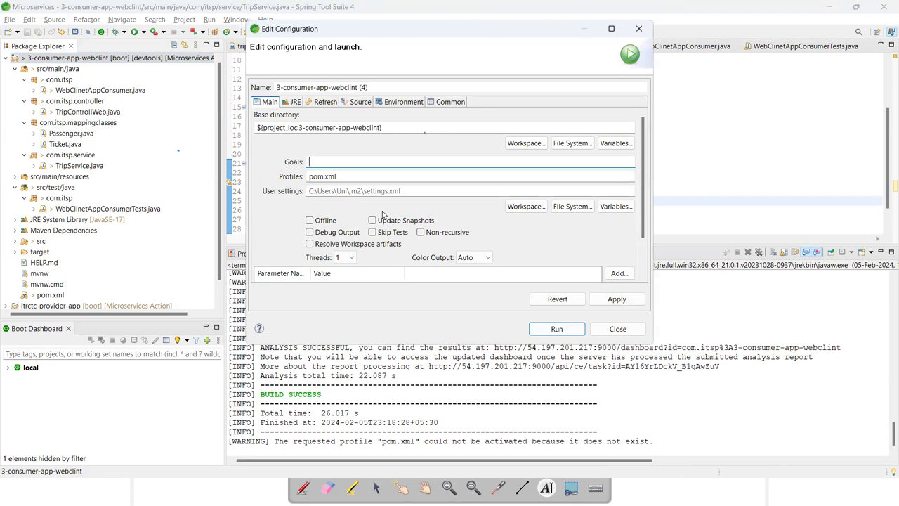
pyautogui.write('sonar:sonar')
pyautogui.click(556, 329)
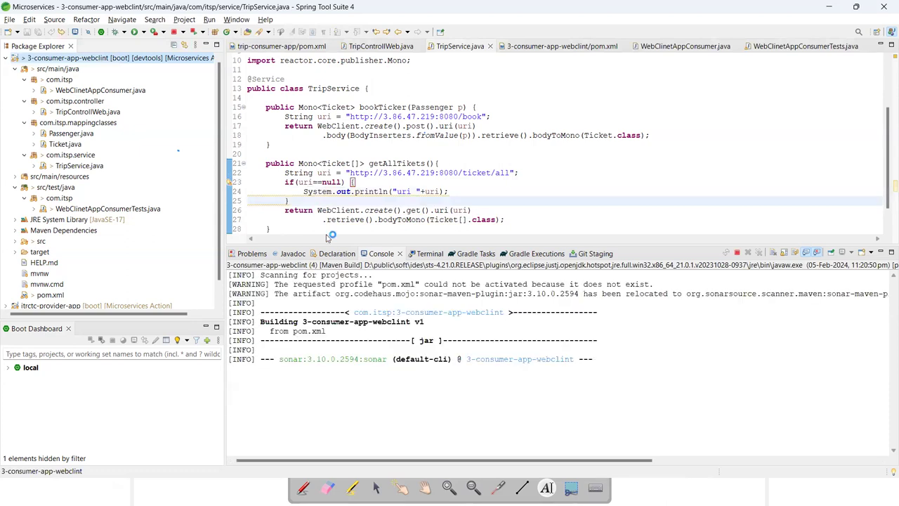
pyautogui.click(68, 58)
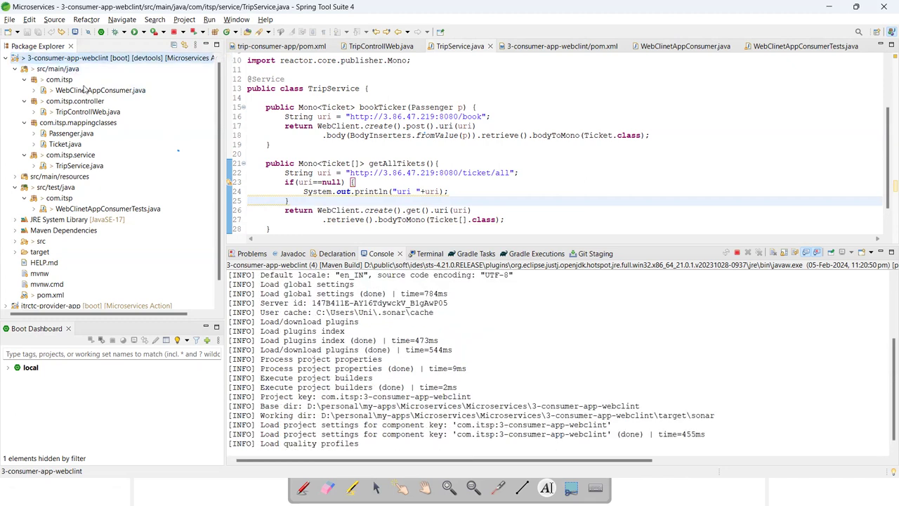
# - Review the sonar.host.url, sonar.login and sonar.password properties in pom.xml while the build finishes
pyautogui.doubleClick(50, 295)
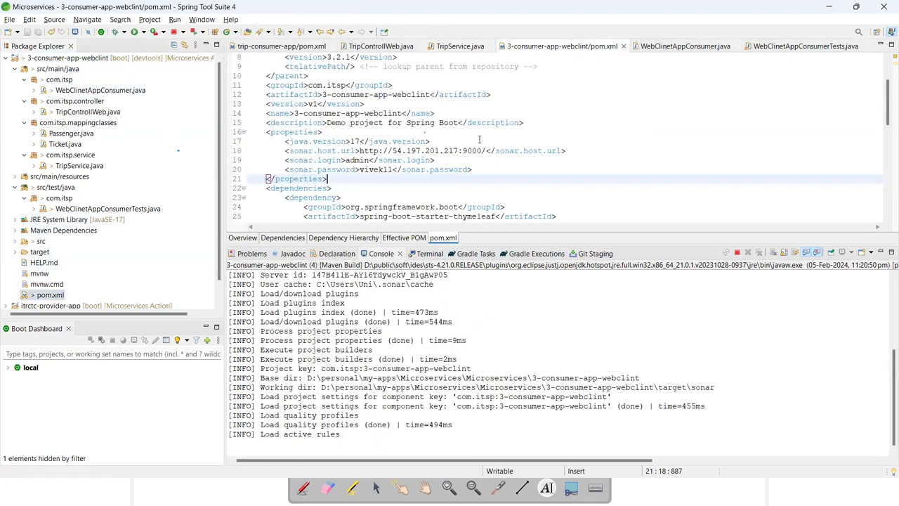
pyautogui.moveTo(285, 151); pyautogui.dragTo(351, 153)
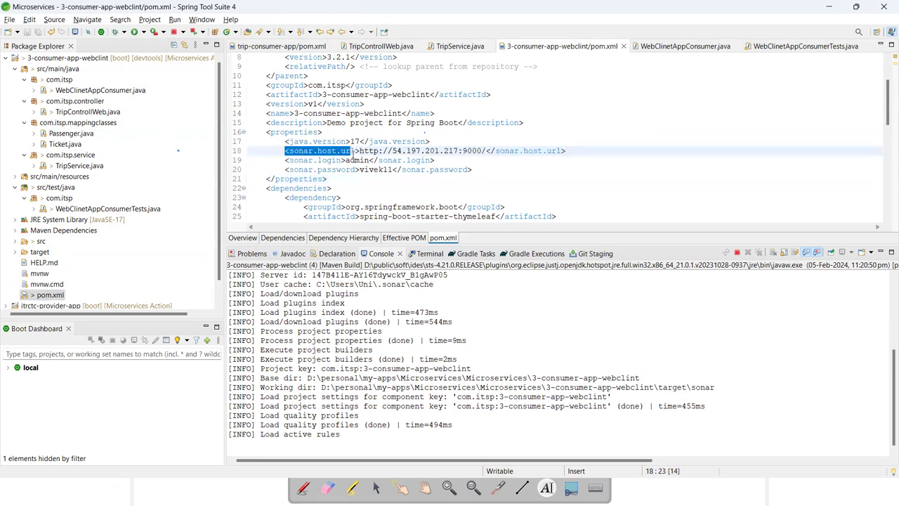
pyautogui.moveTo(286, 161); pyautogui.dragTo(338, 161)
pyautogui.moveTo(481, 170); pyautogui.dragTo(284, 160)
pyautogui.moveTo(430, 142); pyautogui.dragTo(482, 172)
pyautogui.click(486, 170)
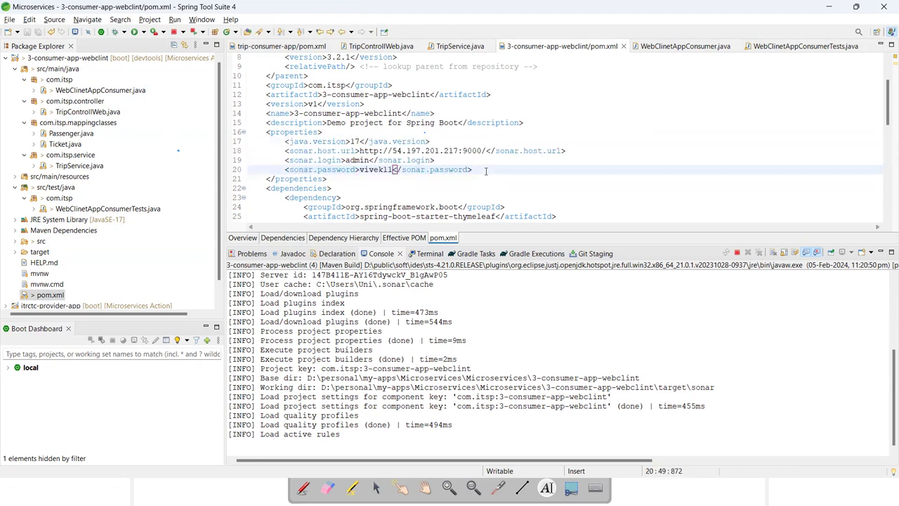
pyautogui.moveTo(283, 142); pyautogui.dragTo(329, 179)
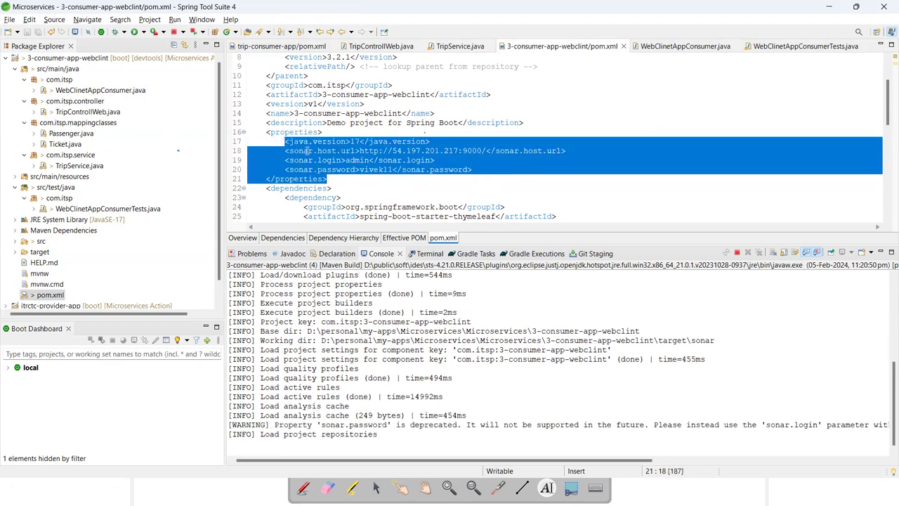
pyautogui.moveTo(261, 131); pyautogui.dragTo(335, 170)
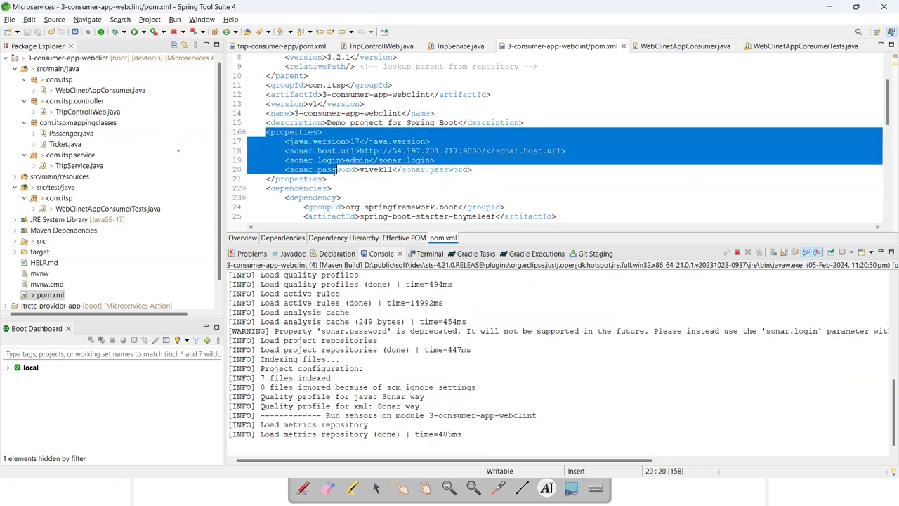
pyautogui.click(345, 182)
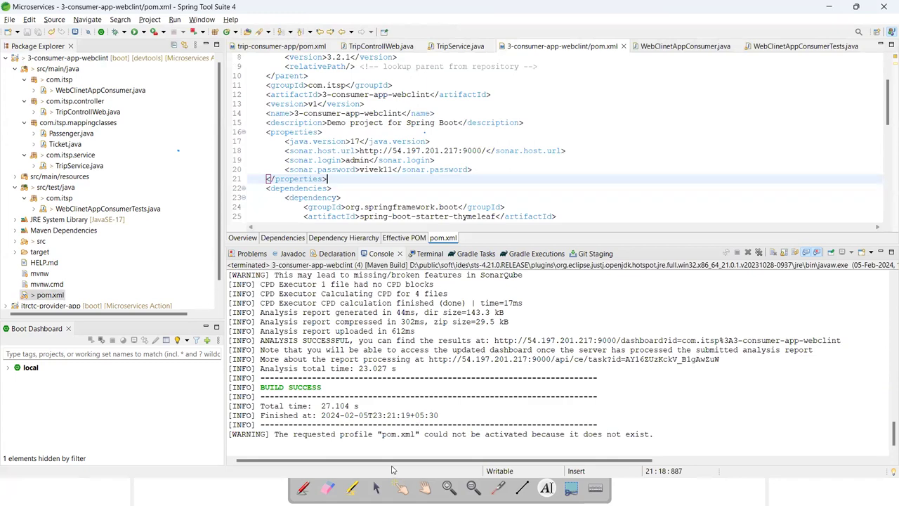
pyautogui.hotkey('alt', 'Tab')
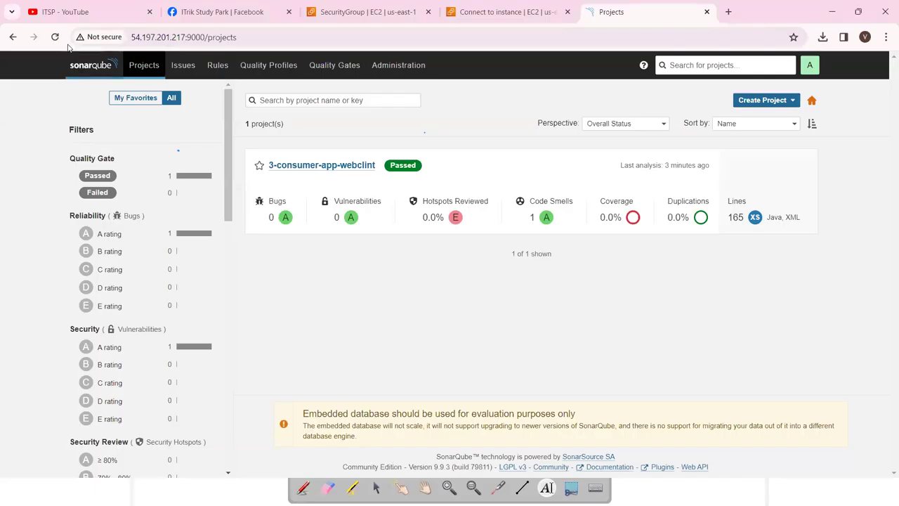
# - Reload SonarQube and filter Issues to bugs from all users, showing TripService.java's always-false condition
pyautogui.click(59, 35)
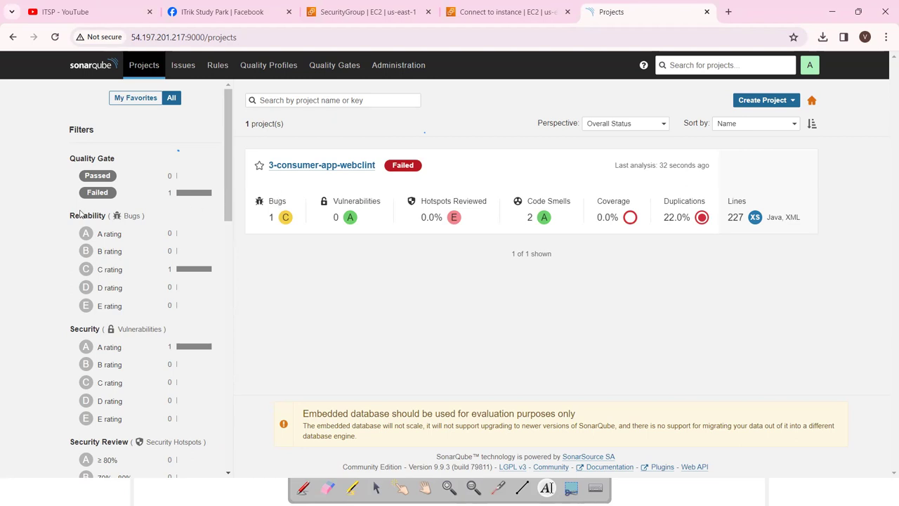
pyautogui.click(183, 65)
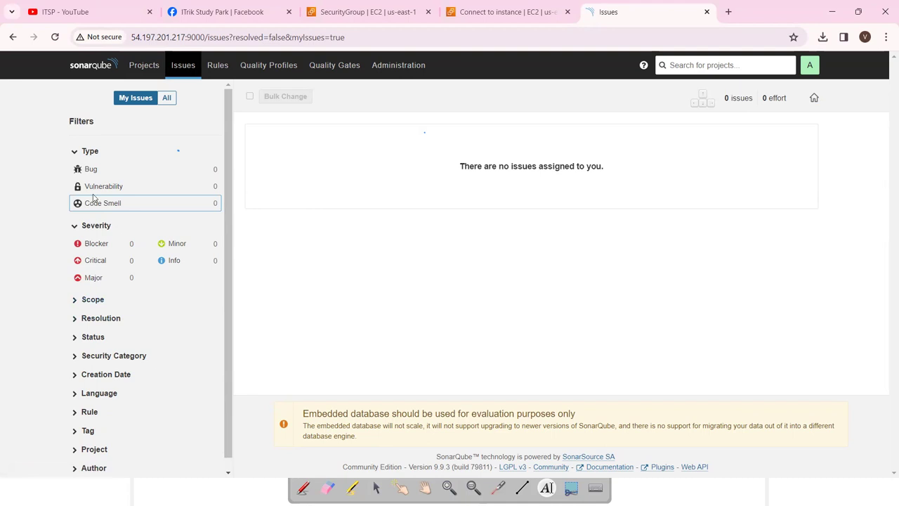
pyautogui.click(94, 170)
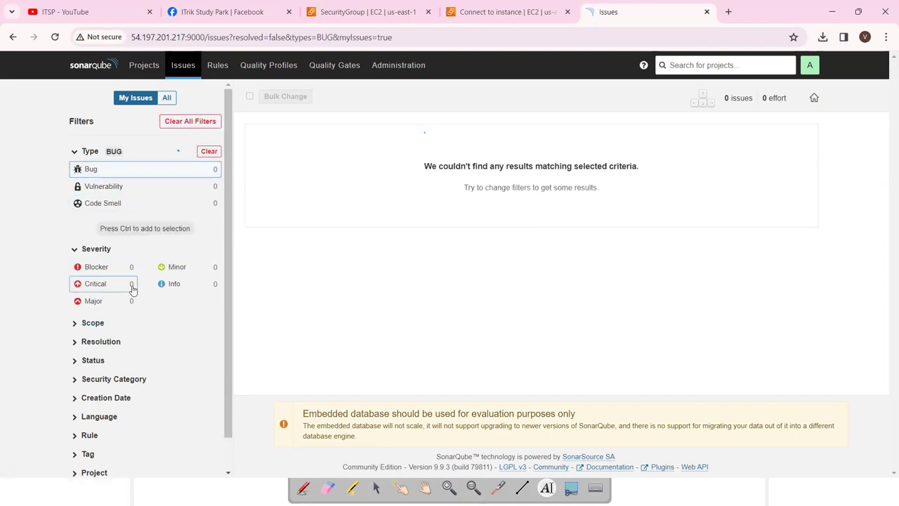
pyautogui.click(76, 250)
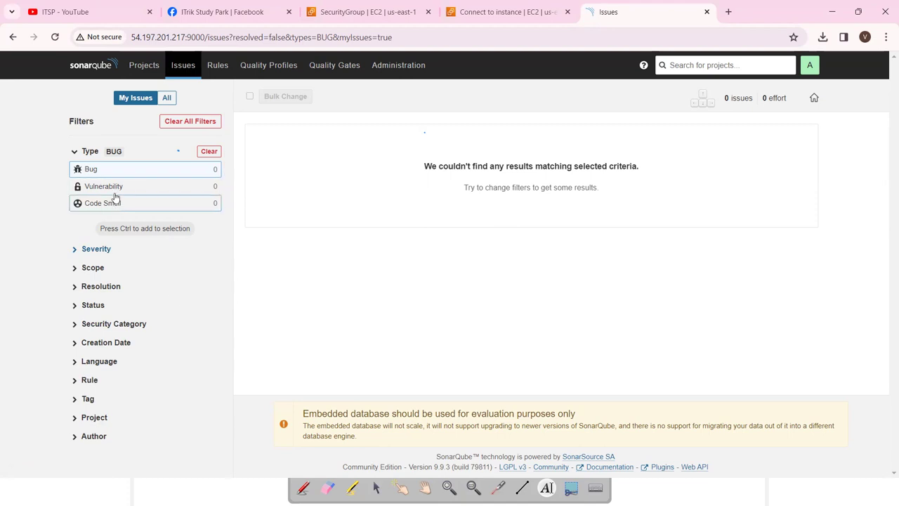
pyautogui.click(166, 98)
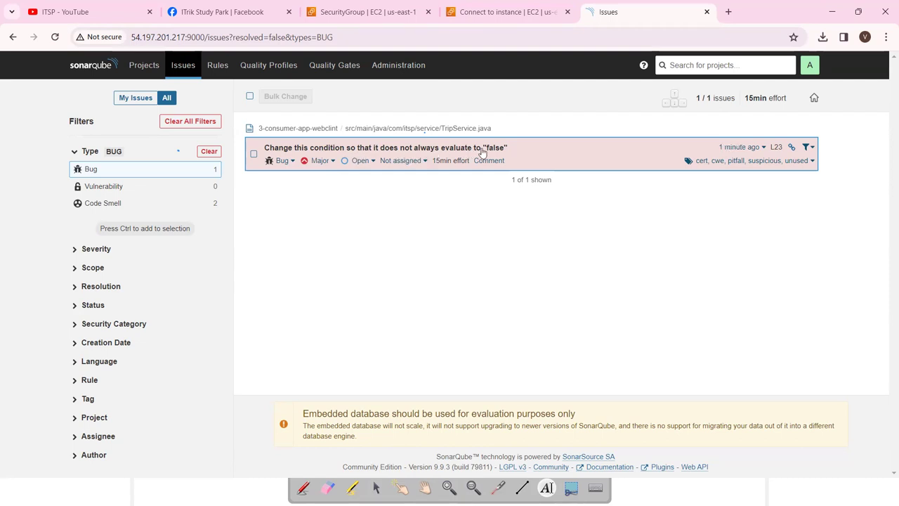
# - Open the TripService.java bug's details and highlight the flagged if(uri==null) block
pyautogui.click(482, 148)
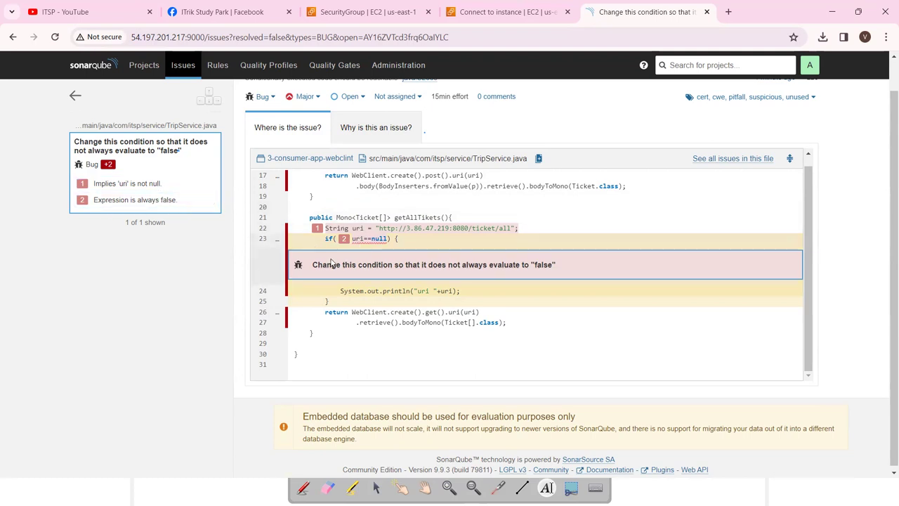
pyautogui.moveTo(322, 239); pyautogui.dragTo(330, 302)
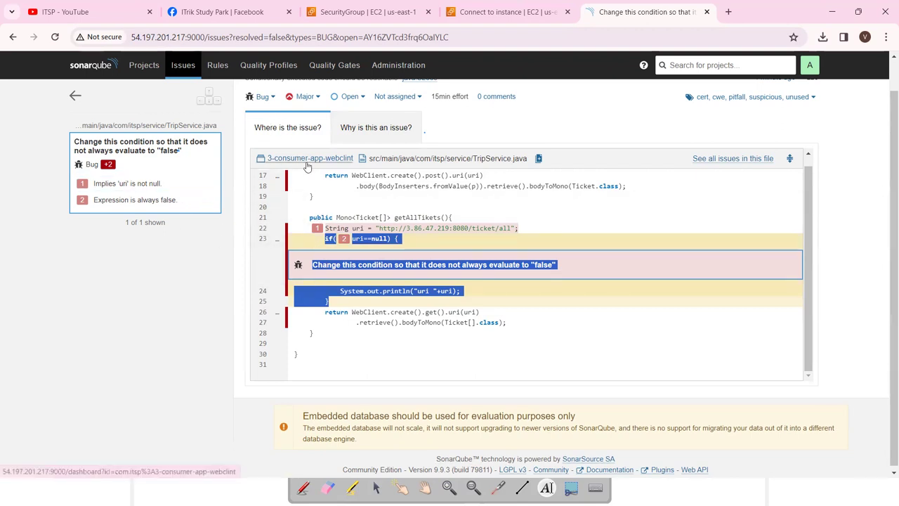
pyautogui.hotkey('alt', 'Tab')
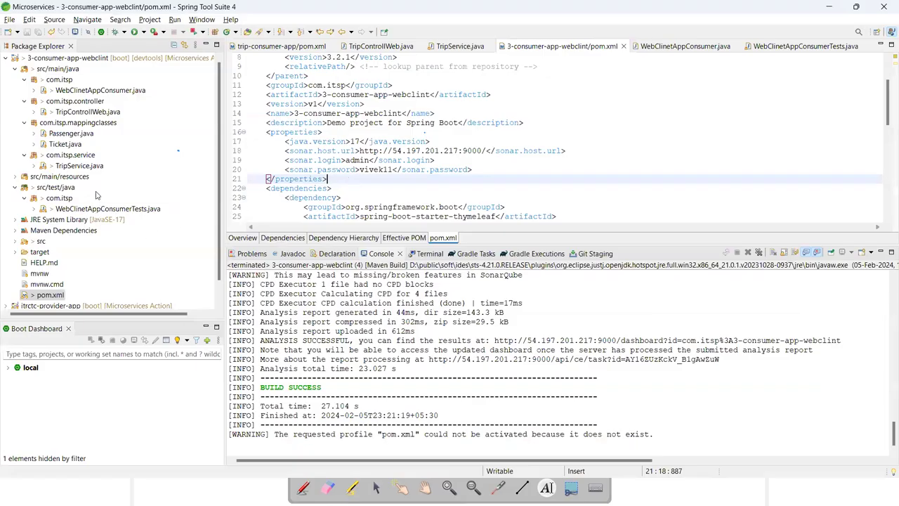
# - Delete the if(uri==null) block from TripService.java and save it
pyautogui.doubleClick(80, 167)
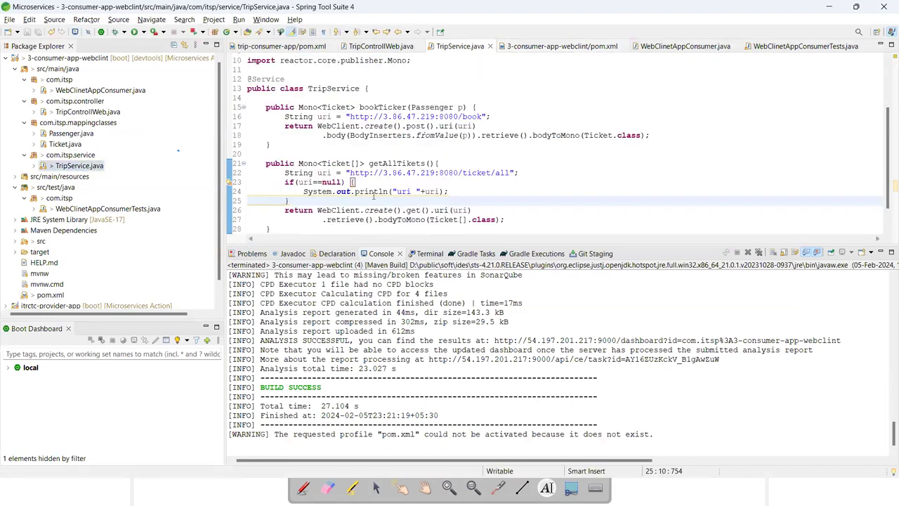
pyautogui.keyDown('shift'); pyautogui.click(280, 182); pyautogui.keyUp('shift')
pyautogui.press('Delete')
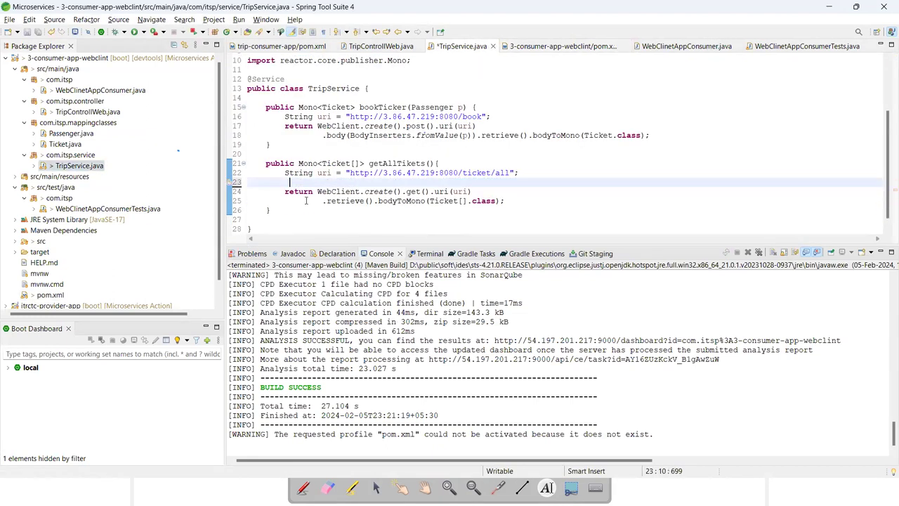
pyautogui.hotkey('ctrl', 's')
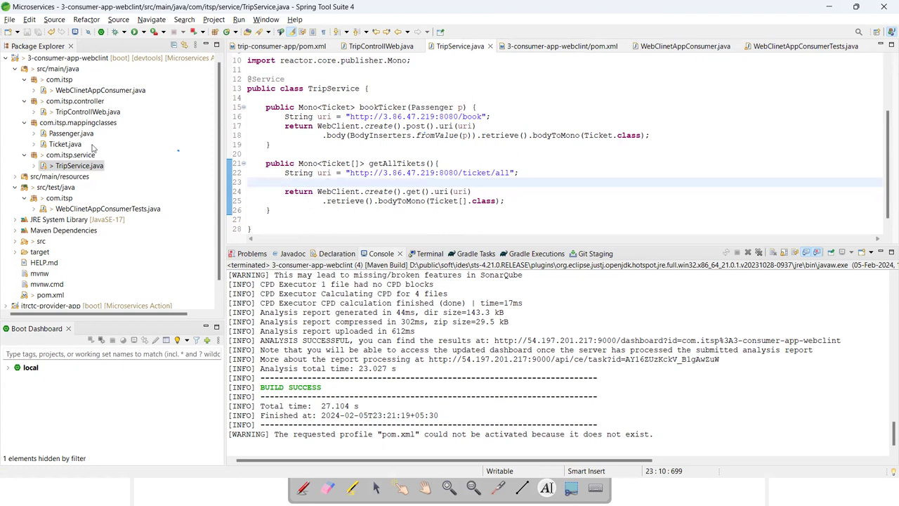
# - Rerun the sonar:sonar Maven build on 3-consumer-app-webclint until BUILD SUCCESS
pyautogui.rightClick(81, 59)
pyautogui.moveTo(167, 348)
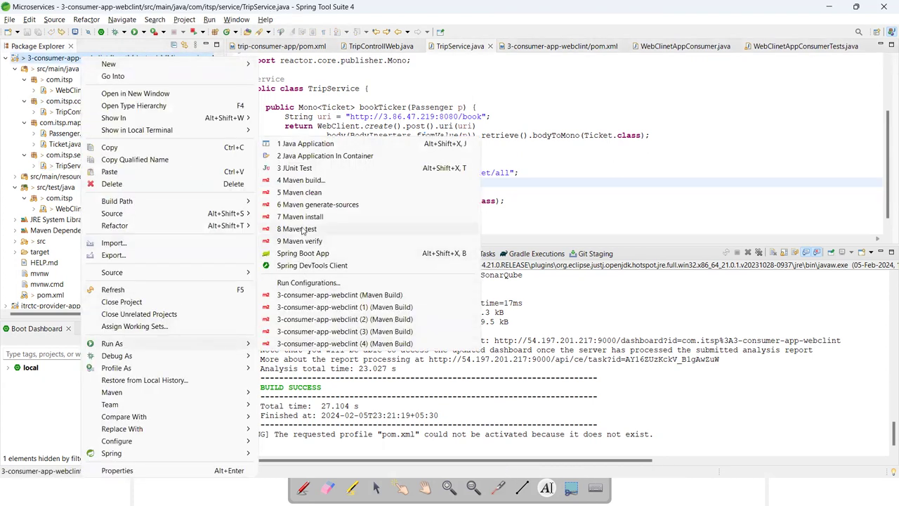
pyautogui.click(309, 180)
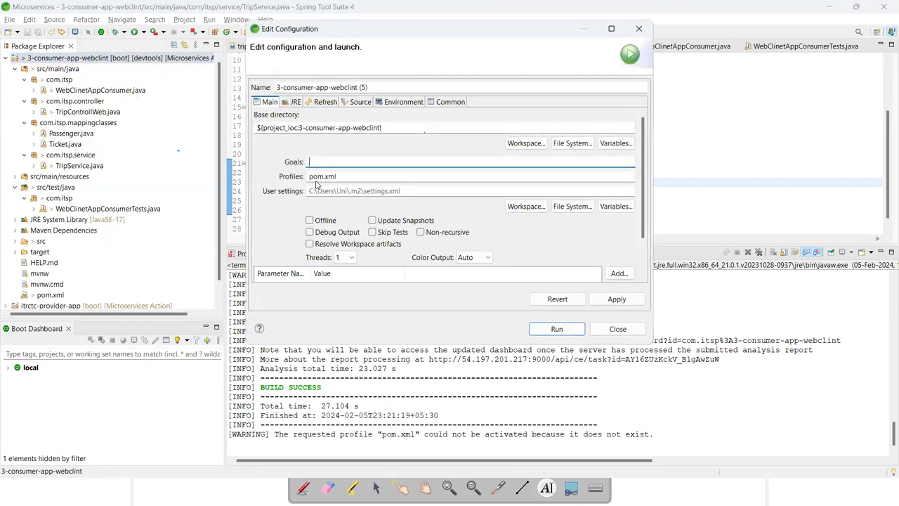
pyautogui.write('sonar:sonar')
pyautogui.click(557, 328)
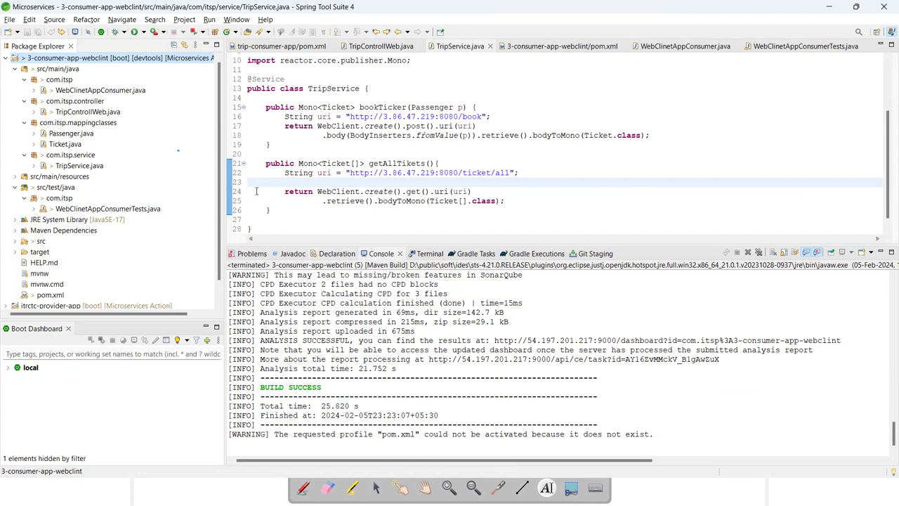
pyautogui.hotkey('alt', 'Tab')
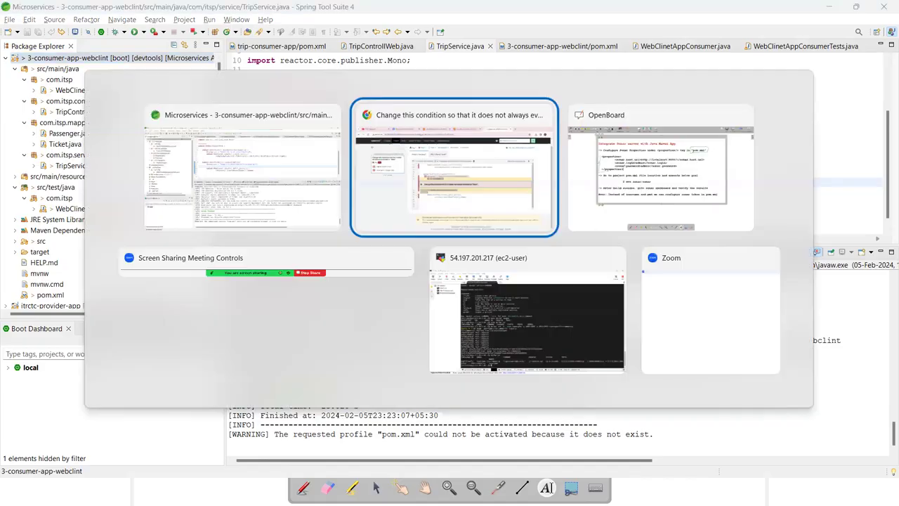
# - Check the SonarQube projects list for 0 bugs, Passed, then bring OpenBoard forward
pyautogui.click(141, 65)
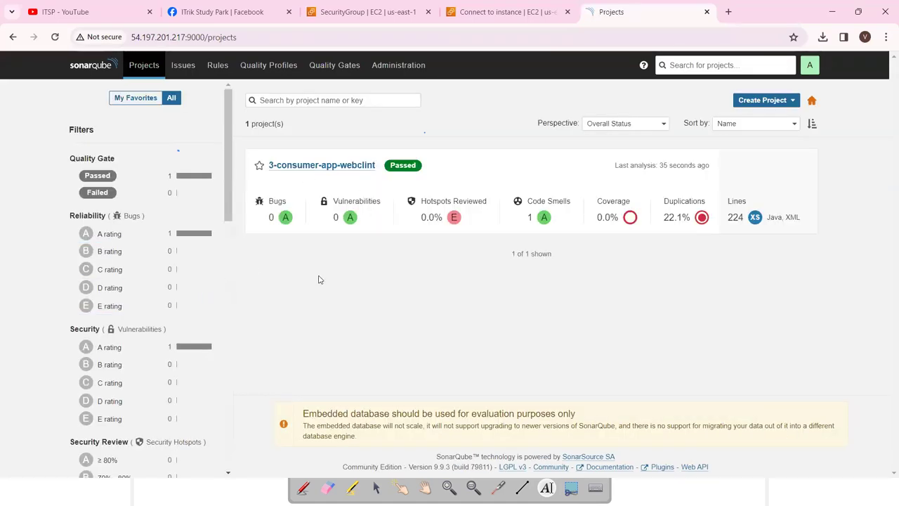
pyautogui.hotkey('alt', 'Tab')
pyautogui.hotkey('alt', 'Tab')
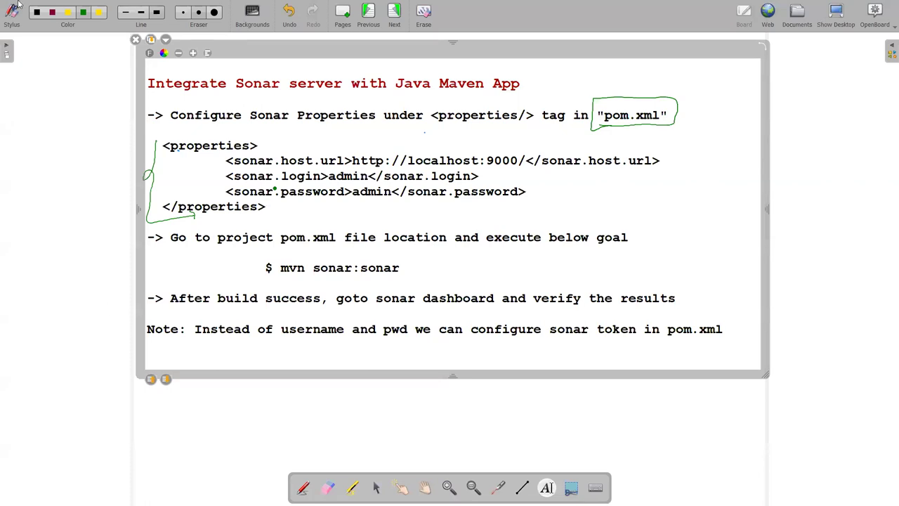
# - With the pen, circle and underline the word 'After' on the whiteboard
pyautogui.click(303, 487)
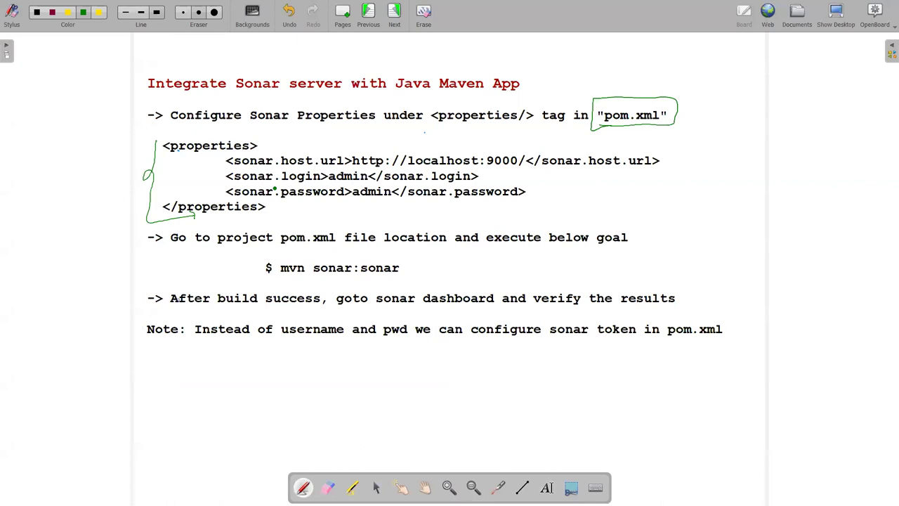
pyautogui.moveTo(209, 299); pyautogui.dragTo(182, 289)
pyautogui.moveTo(156, 317); pyautogui.dragTo(179, 311)
# - On the next page, mark Dashboard, Click on profile, My Account, Generate Token and generated token in green
pyautogui.press('pagedown')
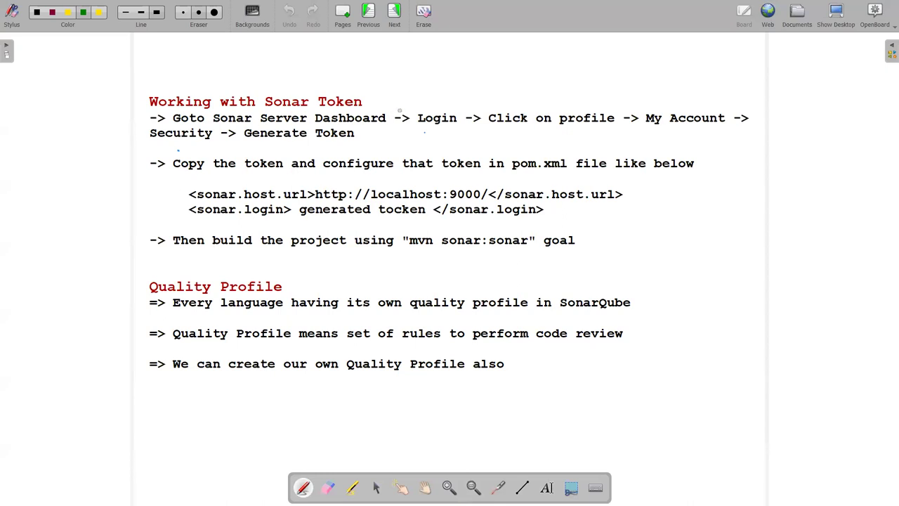
pyautogui.moveTo(368, 111)
pyautogui.mouseDown()
pyautogui.moveTo(315, 113)
pyautogui.moveTo(388, 121)
pyautogui.mouseUp()
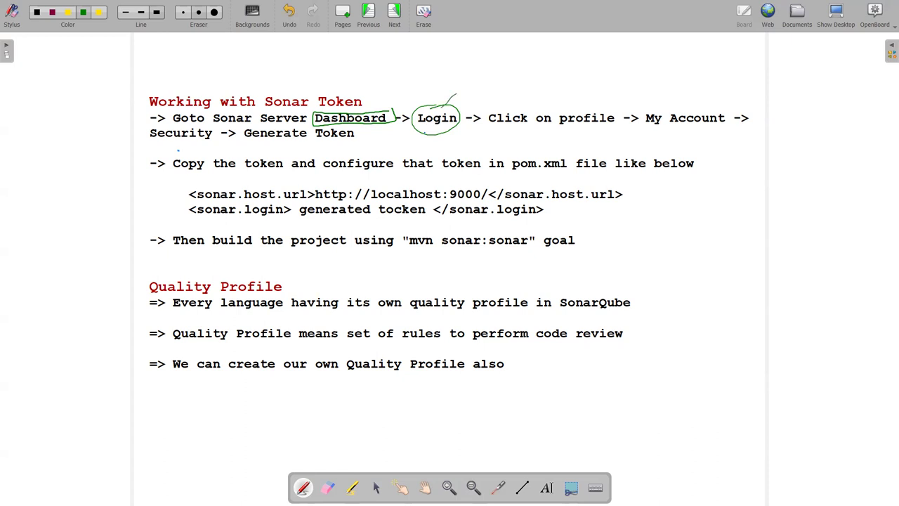
pyautogui.moveTo(516, 102)
pyautogui.mouseDown()
pyautogui.moveTo(485, 118)
pyautogui.moveTo(545, 135)
pyautogui.moveTo(616, 121)
pyautogui.moveTo(587, 100)
pyautogui.moveTo(506, 104)
pyautogui.mouseUp()
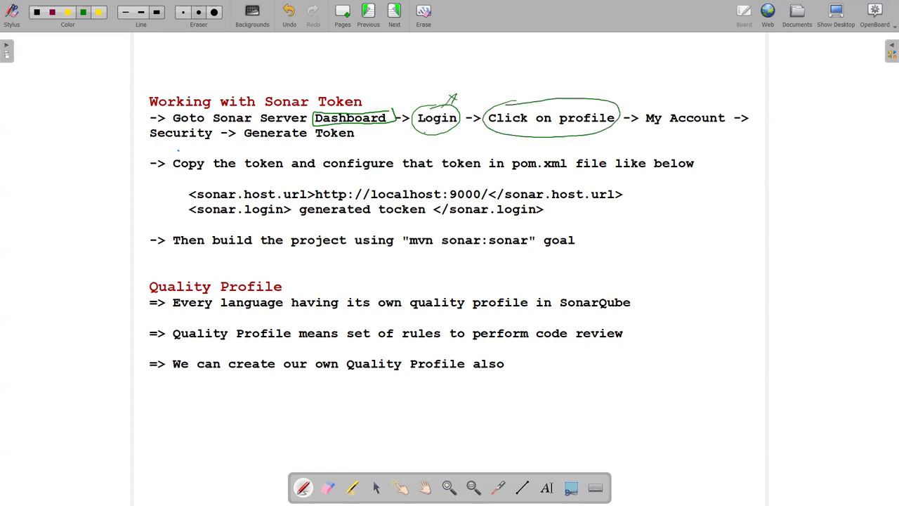
pyautogui.moveTo(634, 132); pyautogui.dragTo(717, 125)
pyautogui.moveTo(241, 141); pyautogui.dragTo(359, 135)
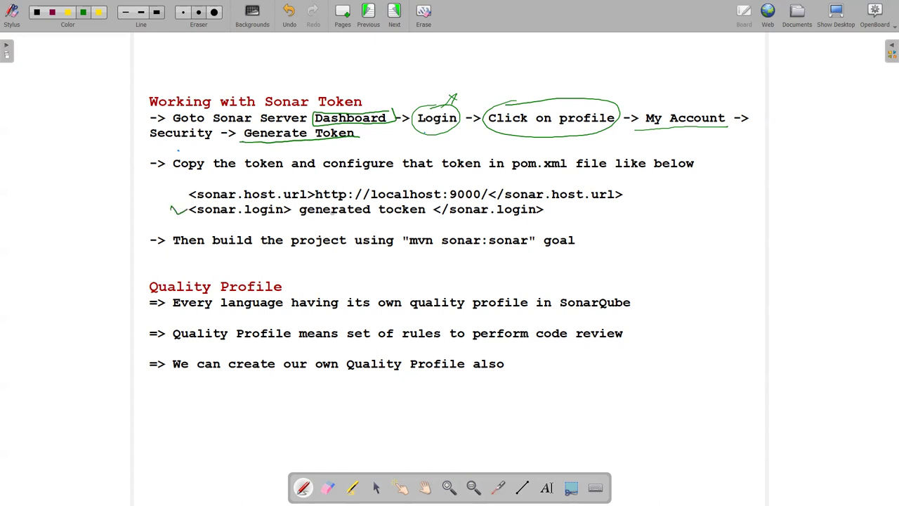
pyautogui.moveTo(292, 218); pyautogui.dragTo(425, 215)
# - Switch to SonarQube and open the admin's My Account page from the account menu
pyautogui.hotkey('alt', 'Tab')
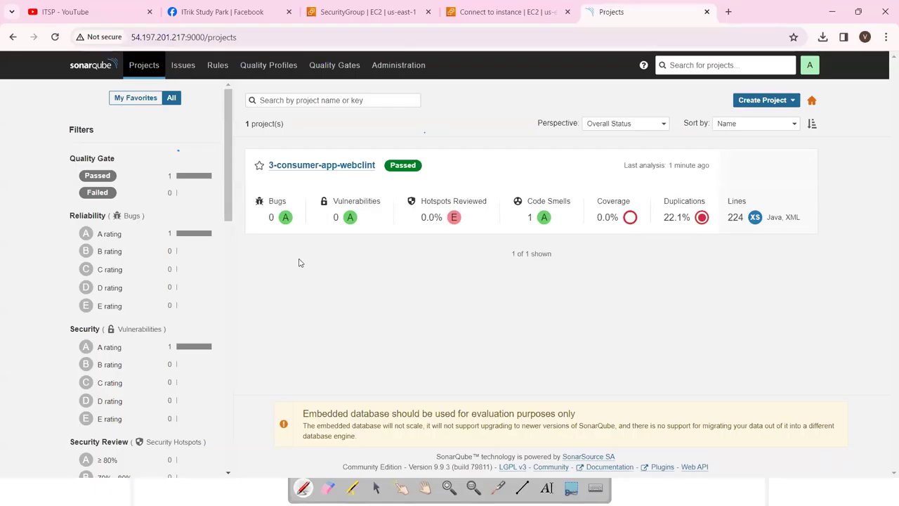
pyautogui.click(811, 67)
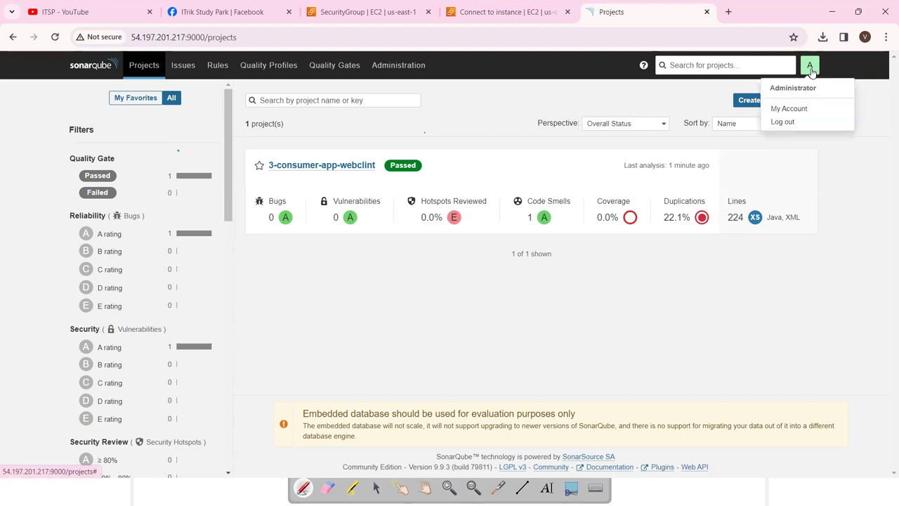
pyautogui.click(845, 195)
pyautogui.click(810, 65)
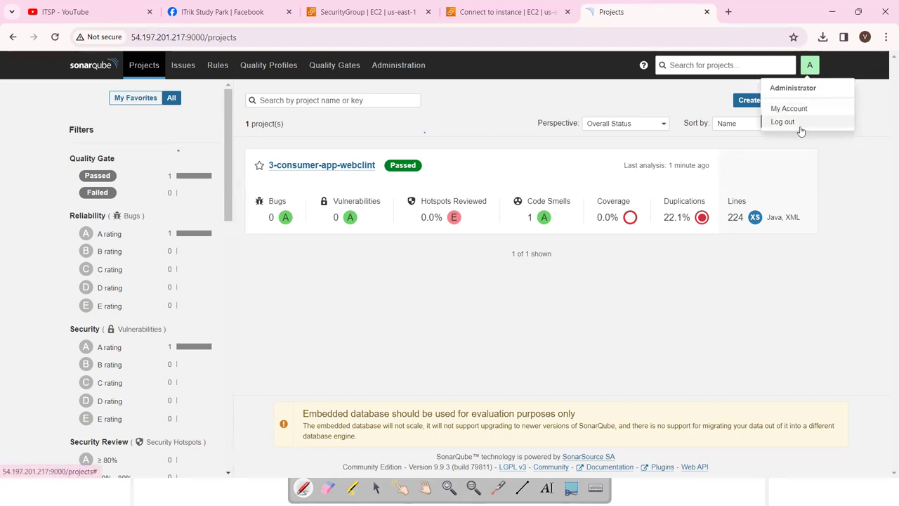
pyautogui.click(868, 181)
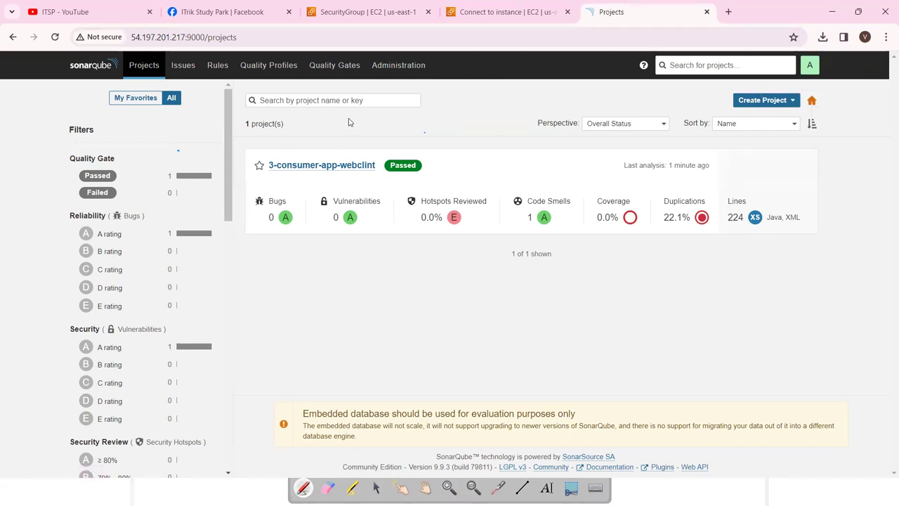
pyautogui.click(812, 66)
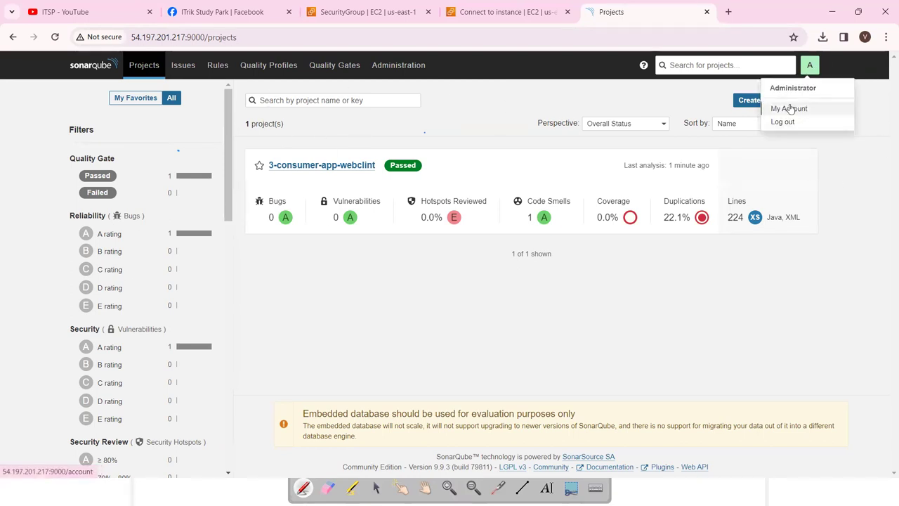
pyautogui.click(789, 110)
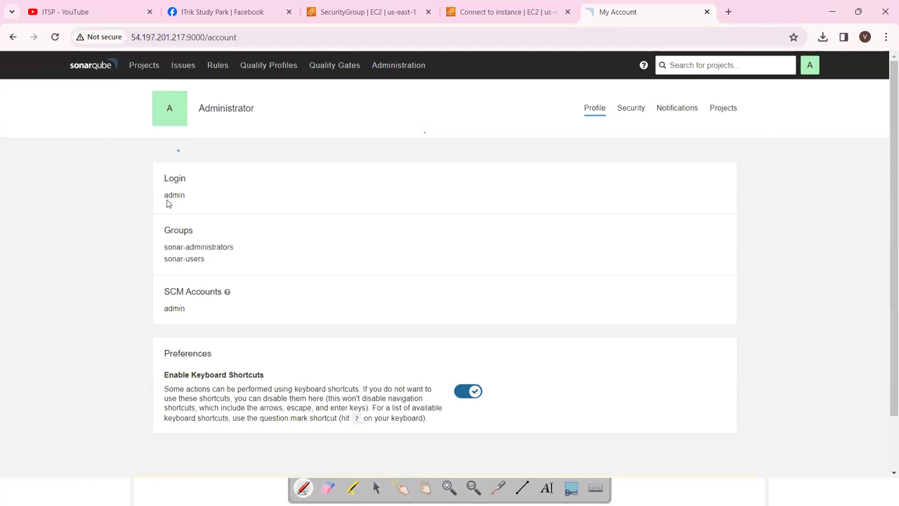
# - Browse the Security, Profile and Notifications tabs, finishing on Security
pyautogui.click(628, 110)
pyautogui.scroll(-3, 313, 273)
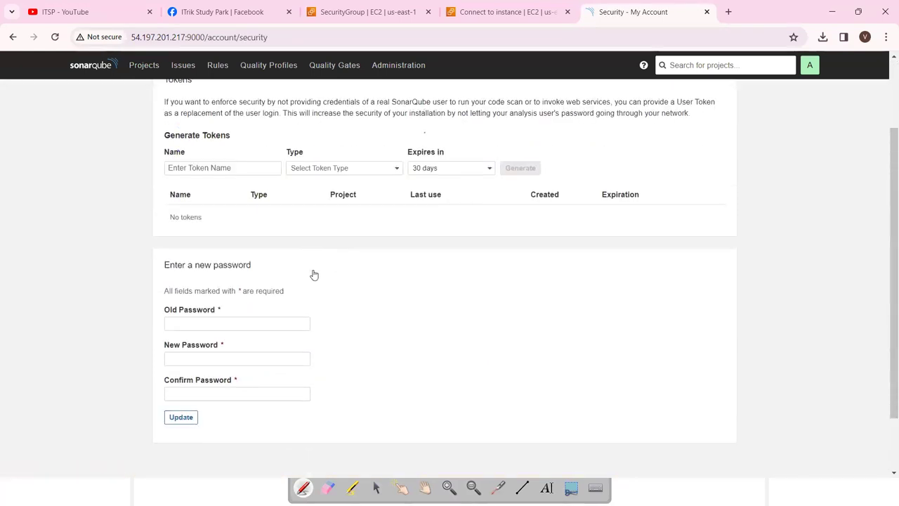
pyautogui.scroll(3, 224, 299)
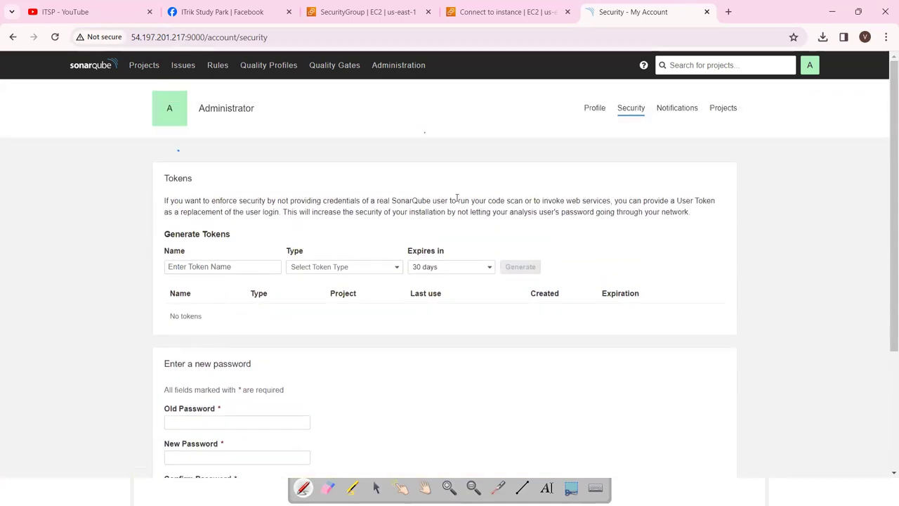
pyautogui.click(589, 111)
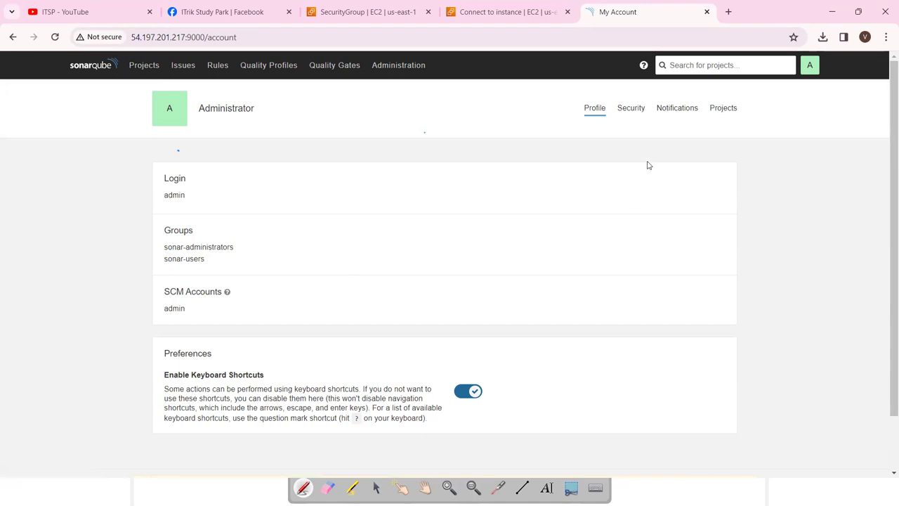
pyautogui.click(673, 113)
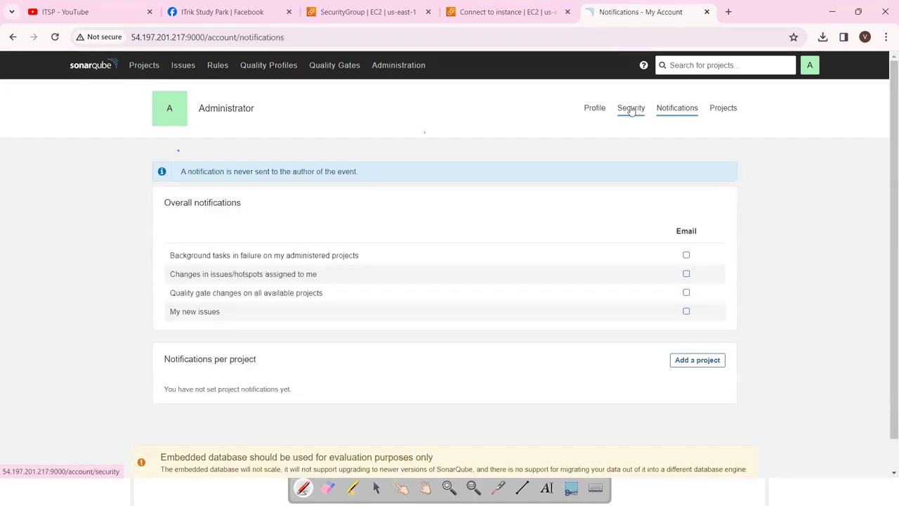
pyautogui.click(631, 109)
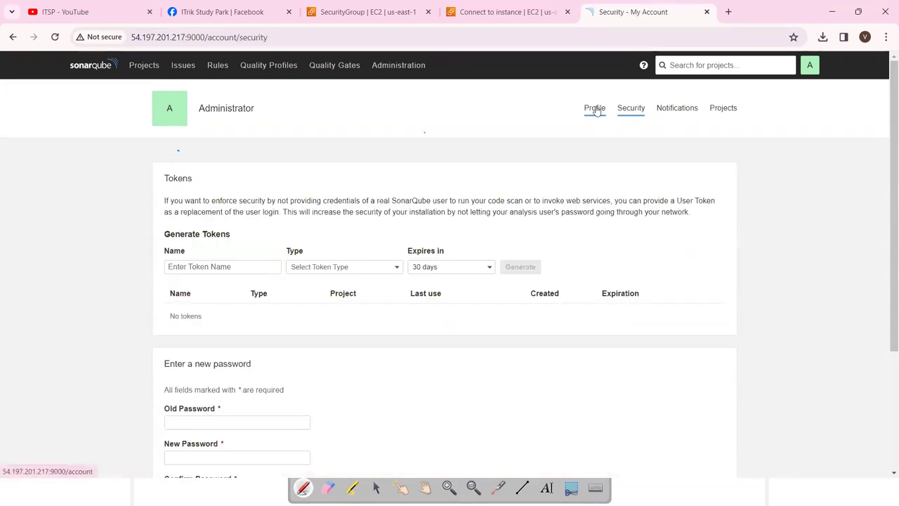
pyautogui.click(594, 110)
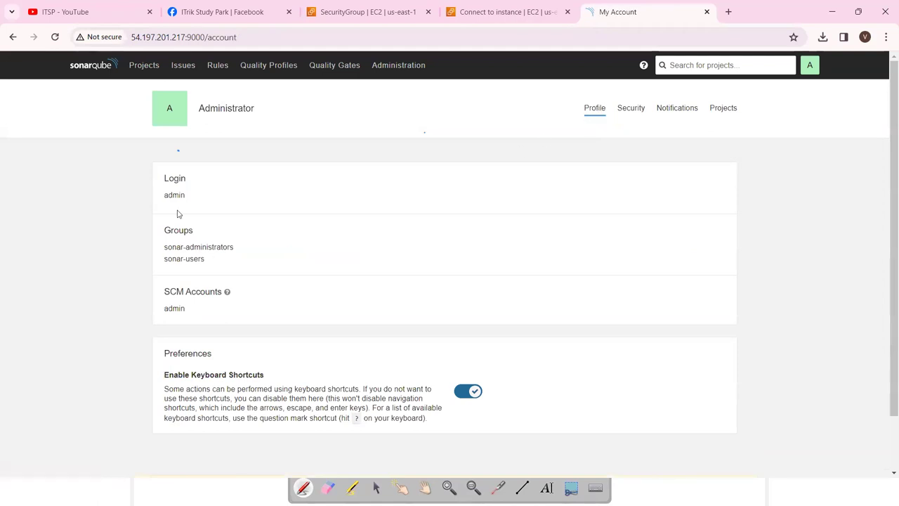
pyautogui.scroll(-2, 299, 313)
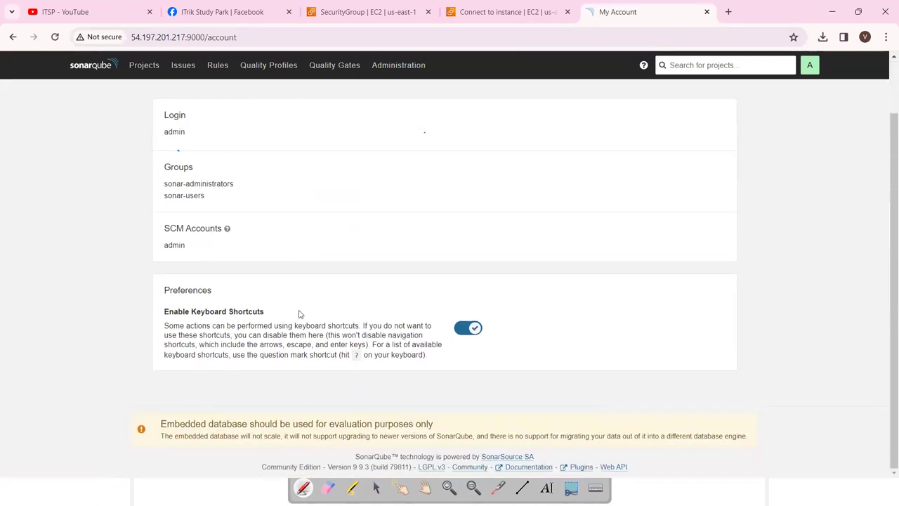
pyautogui.scroll(2, 299, 313)
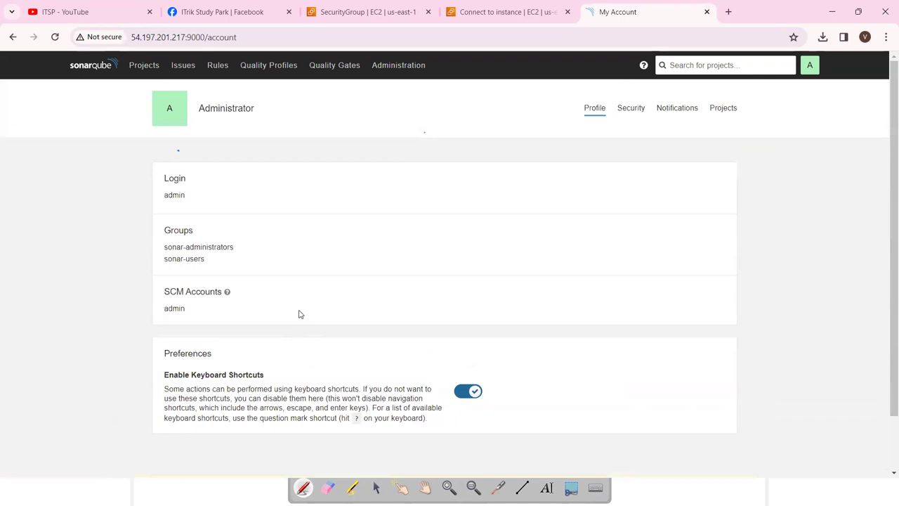
pyautogui.click(628, 111)
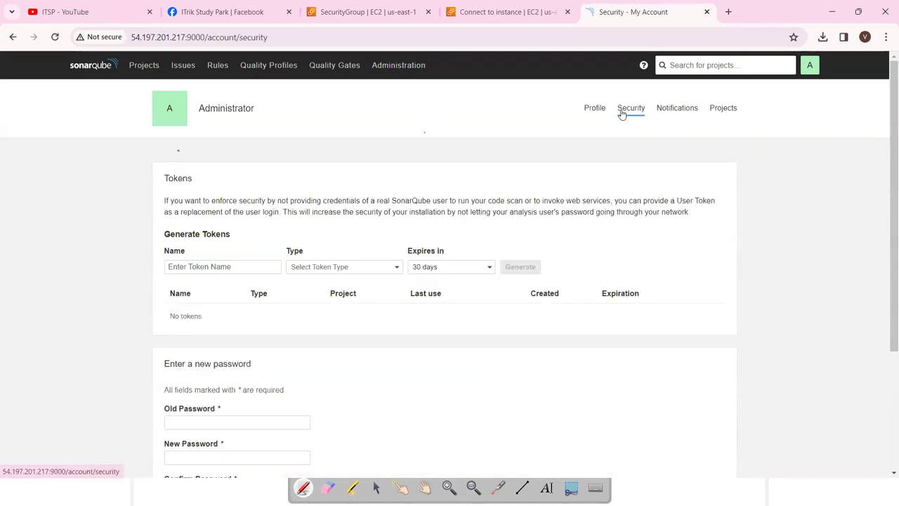
# - Generate a Global Analysis Token named itsp and copy its value
pyautogui.click(182, 266)
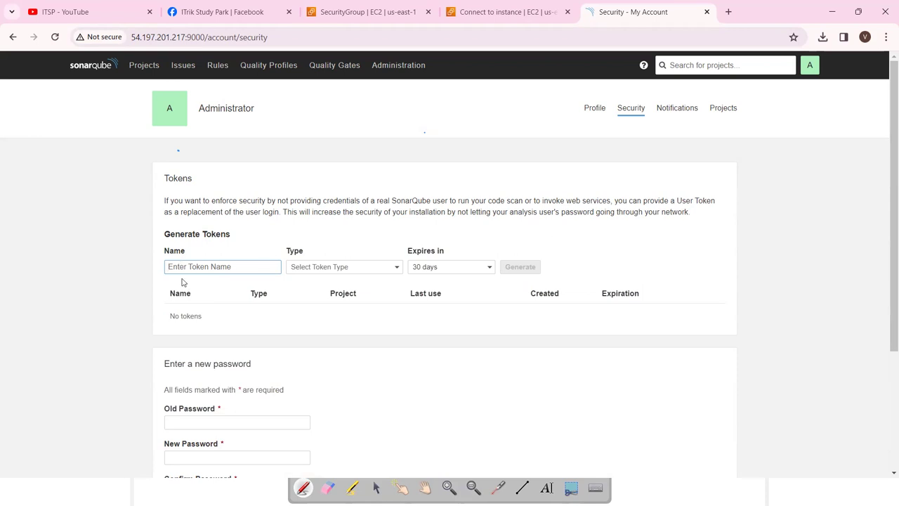
pyautogui.write('n')
pyautogui.write('t')
pyautogui.press('BackSpace')
pyautogui.press('BackSpace')
pyautogui.write('te')
pyautogui.press('BackSpace')
pyautogui.press('BackSpace')
pyautogui.write('j')
pyautogui.click(331, 266)
pyautogui.click(327, 297)
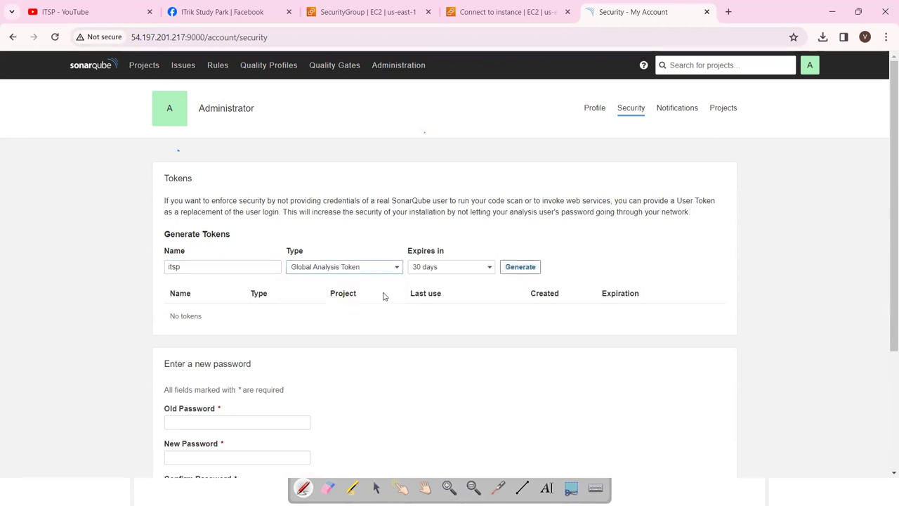
pyautogui.click(518, 267)
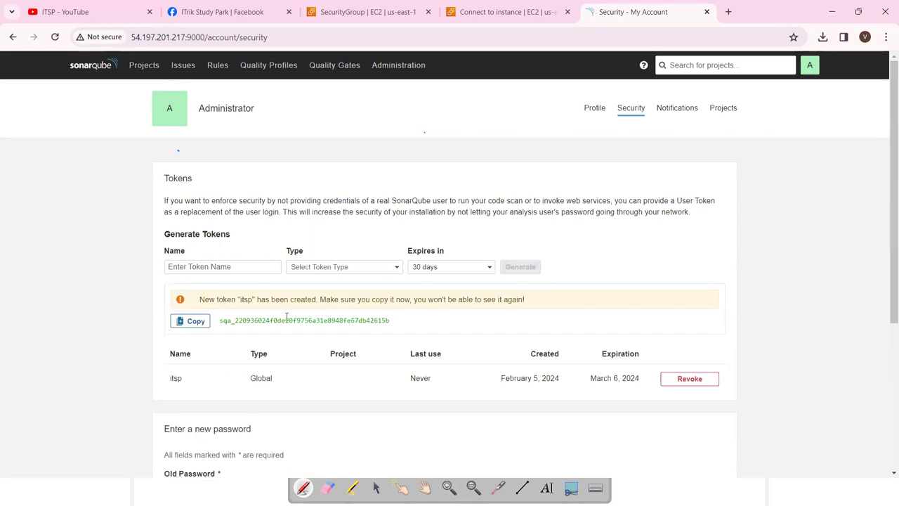
pyautogui.click(192, 321)
# - Back in the IDE, open the 3-consumer-app-webclint pom.xml
pyautogui.hotkey('alt', 'Tab')
pyautogui.press('Tab')
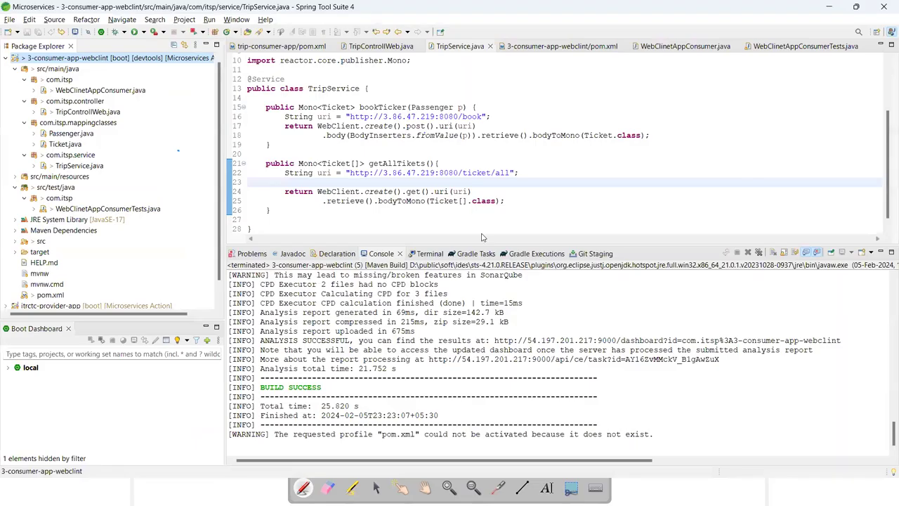
pyautogui.click(281, 46)
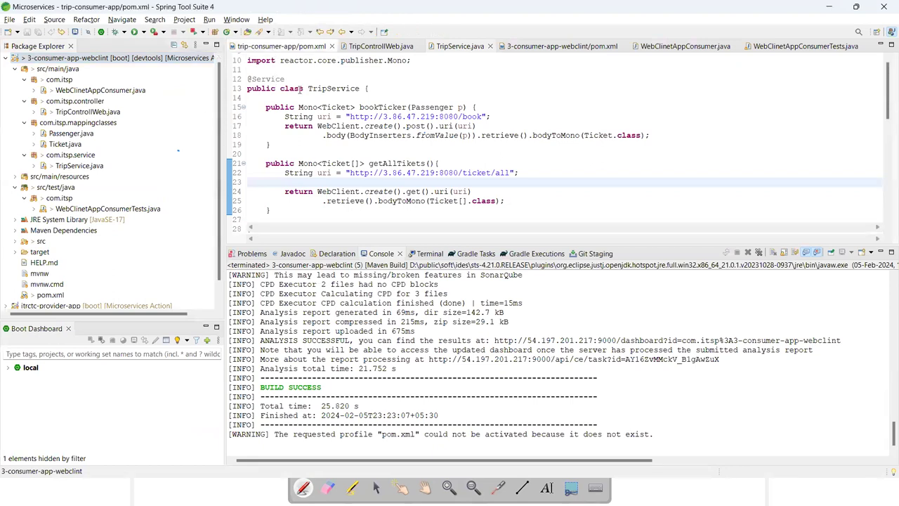
pyautogui.scroll(-2, 303, 145)
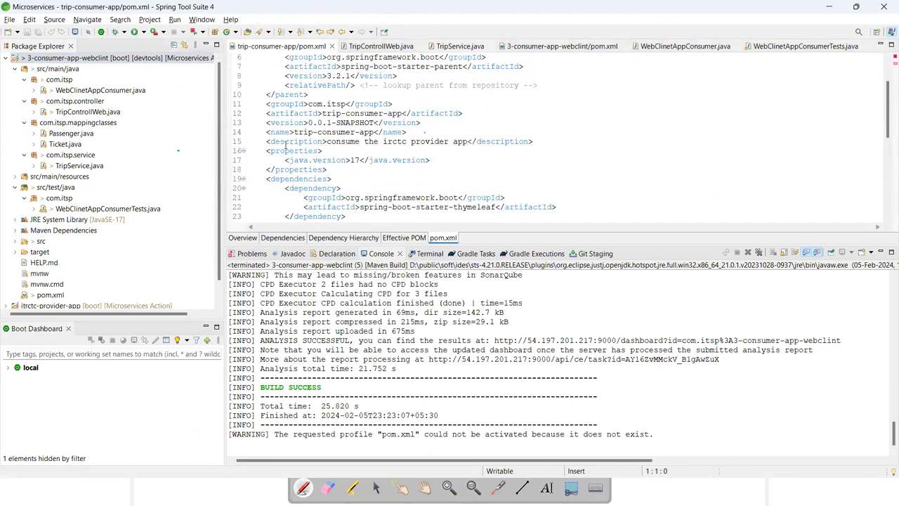
pyautogui.scroll(-1, 307, 156)
pyautogui.scroll(3, 308, 156)
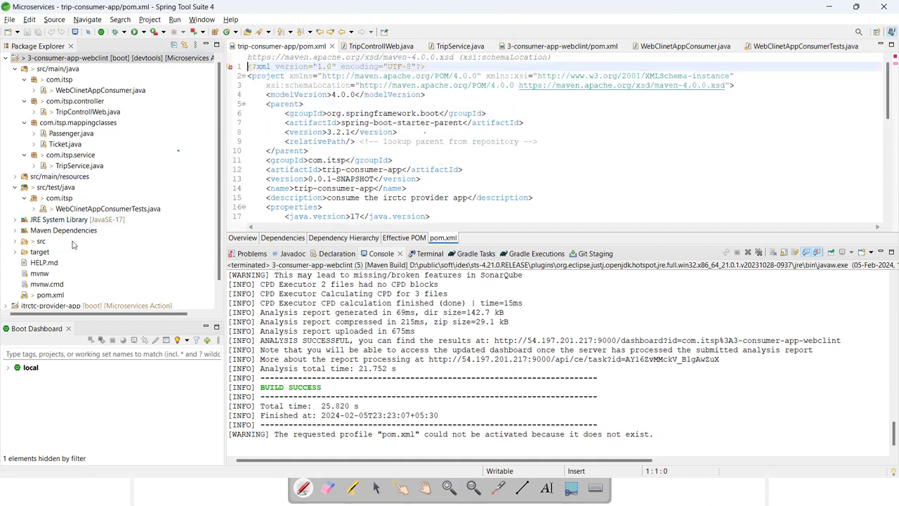
pyautogui.scroll(-1, 68, 252)
pyautogui.doubleClick(54, 274)
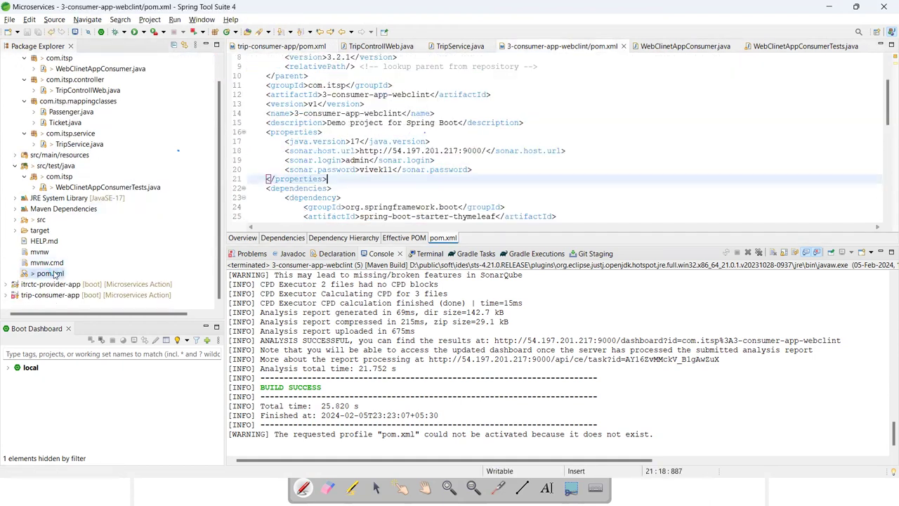
pyautogui.scroll(-1, 392, 170)
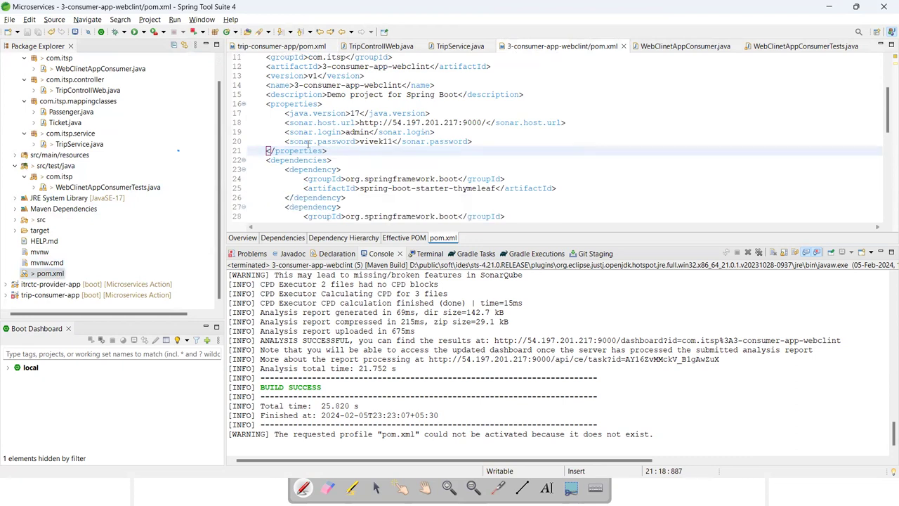
# - Remove the sonar.password line, replace admin in sonar.login with the copied token, and save
pyautogui.moveTo(284, 141); pyautogui.dragTo(477, 142)
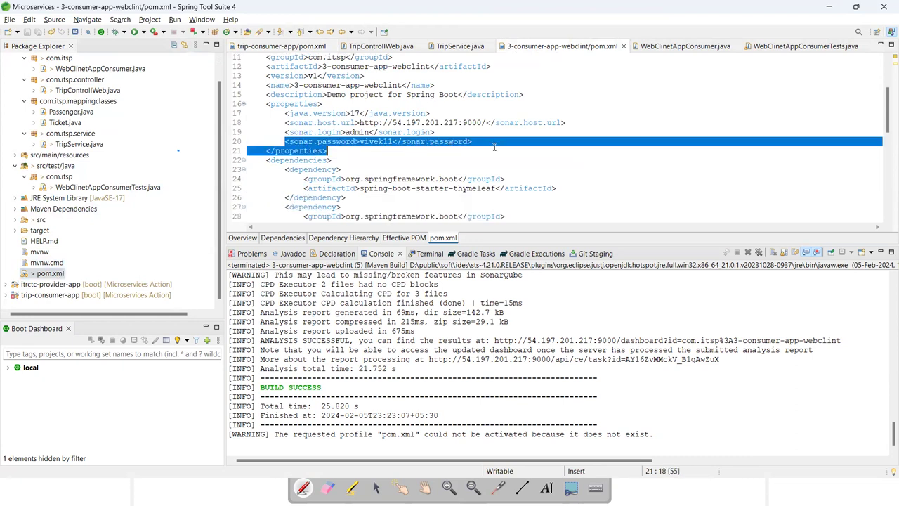
pyautogui.press('Delete')
pyautogui.doubleClick(359, 132)
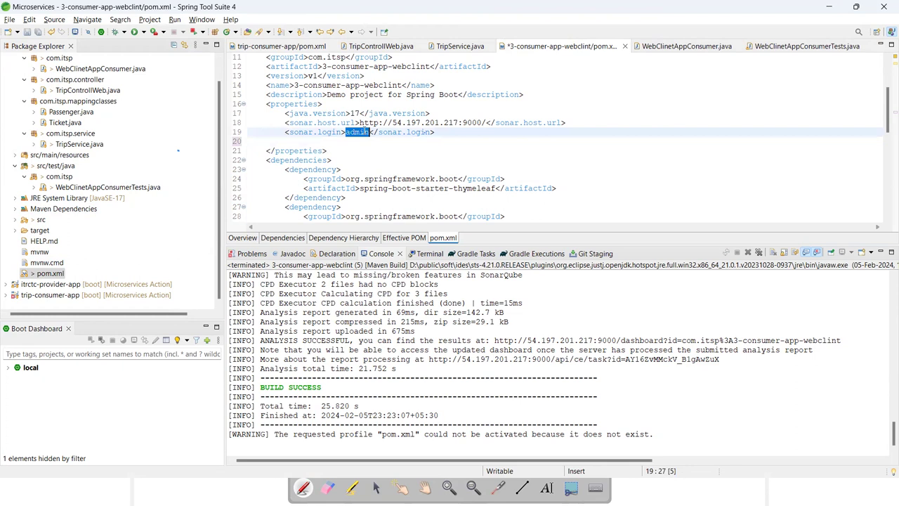
pyautogui.hotkey('ctrl', 'v')
pyautogui.hotkey('ctrl', 's')
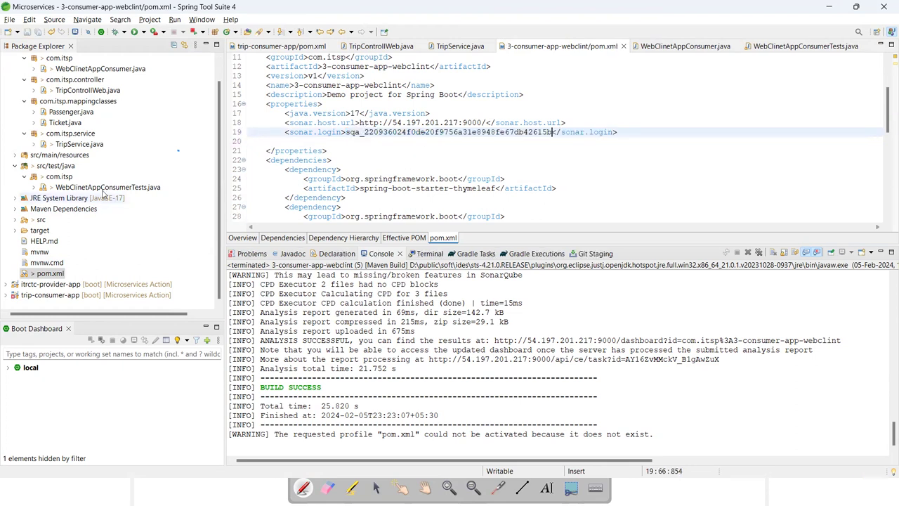
pyautogui.scroll(1, 102, 195)
pyautogui.click(70, 60)
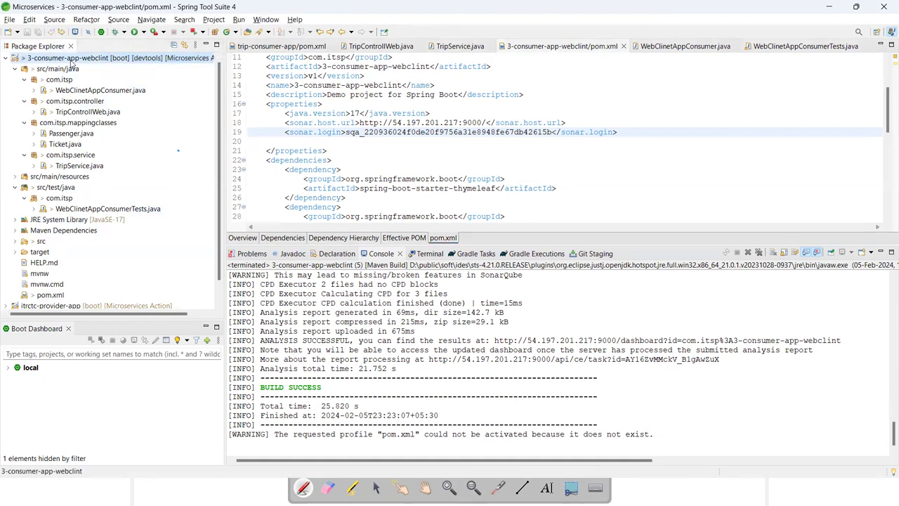
# - Bring up the project's Run As menu and dismiss it without running anything
pyautogui.rightClick(72, 60)
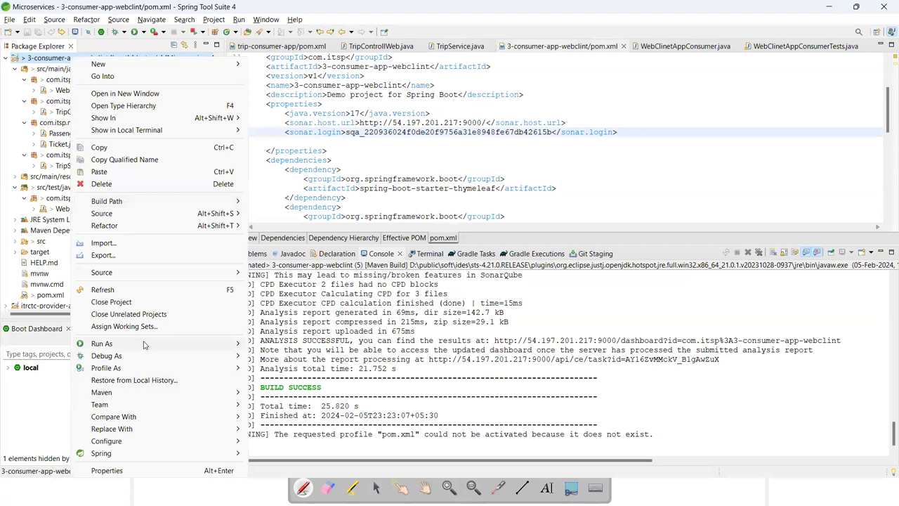
pyautogui.moveTo(144, 345)
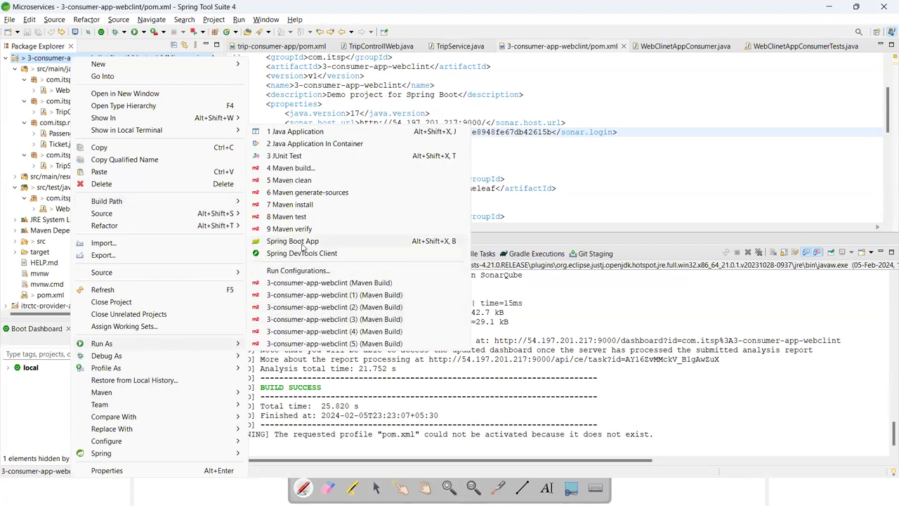
pyautogui.click(572, 241)
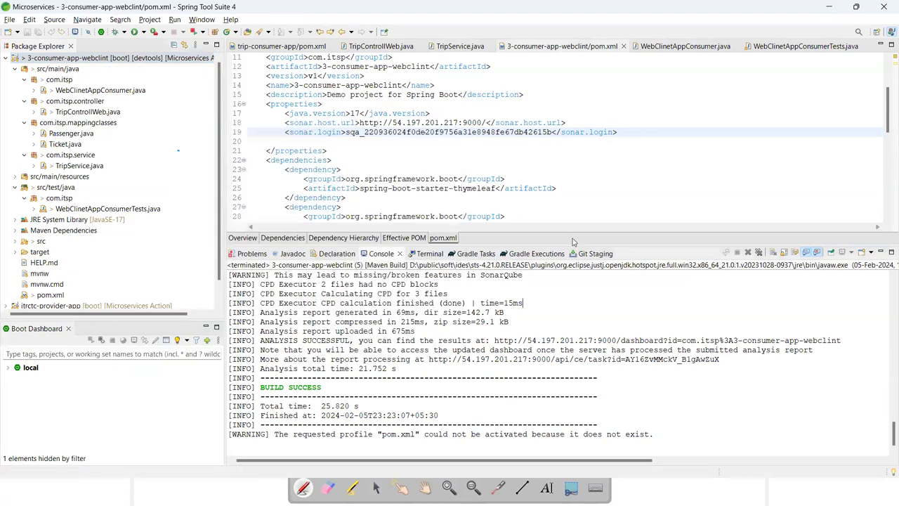
pyautogui.click(604, 188)
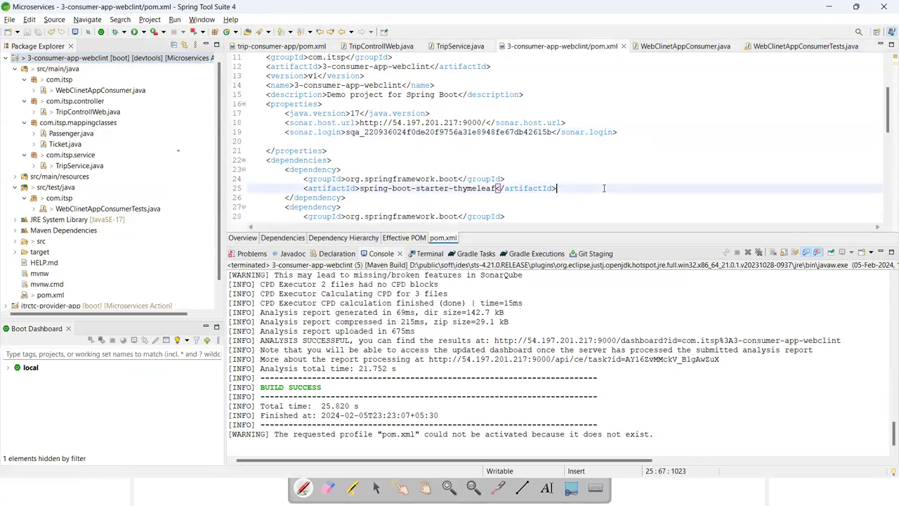
# - Restore the if(uri==null) block in TripService.java's getAllTikets method
pyautogui.doubleClick(80, 167)
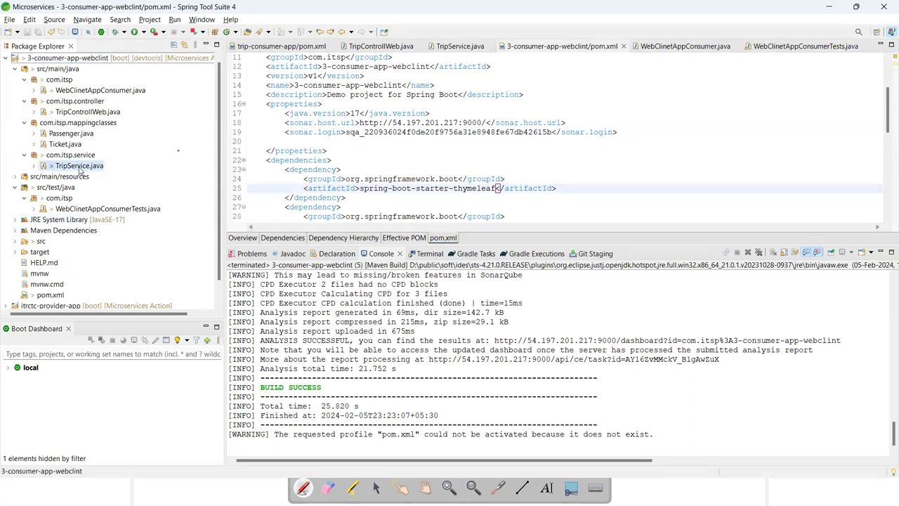
pyautogui.hotkey('ctrl', 'v')
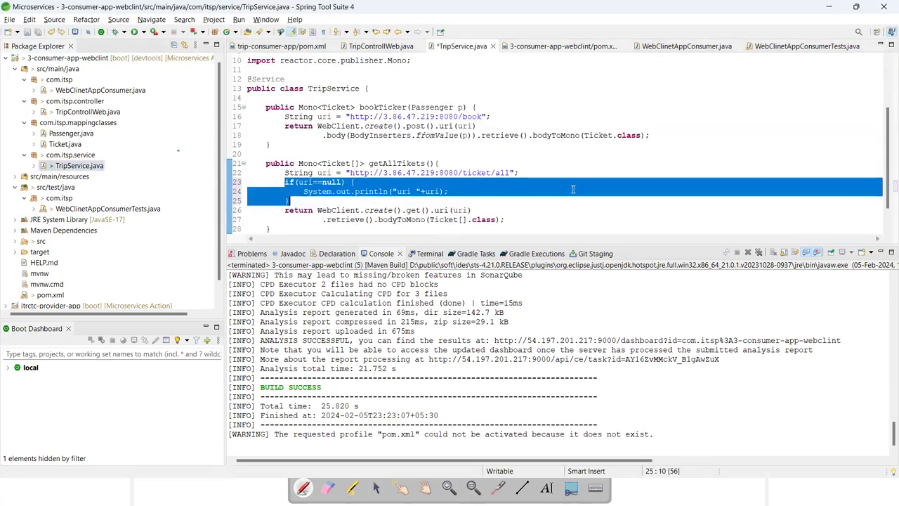
pyautogui.click(573, 190)
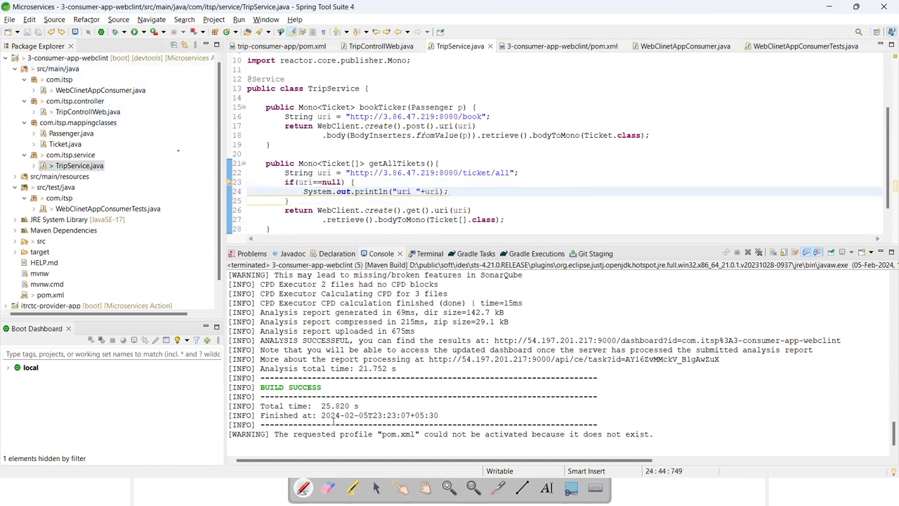
pyautogui.hotkey('alt', 'Tab')
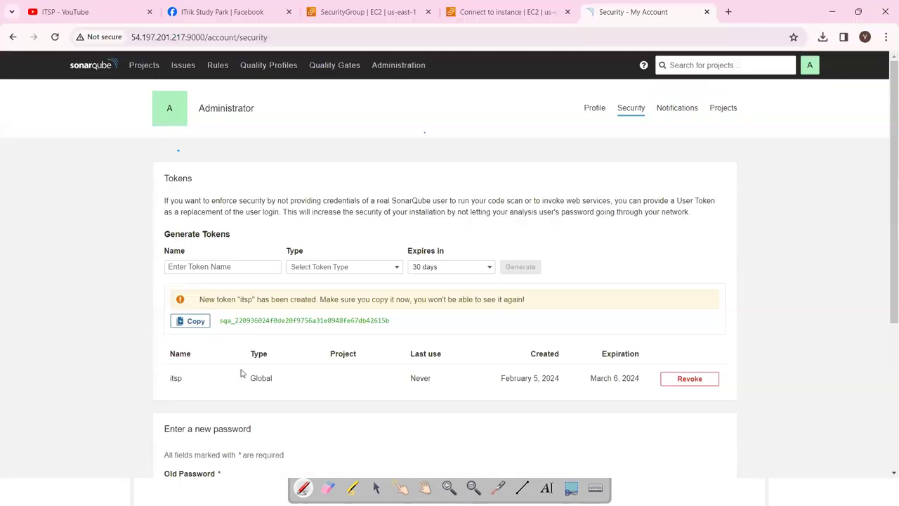
# - Confirm on SonarQube Projects that 3-consumer-app-webclint is Passed with 0 bugs
pyautogui.click(151, 68)
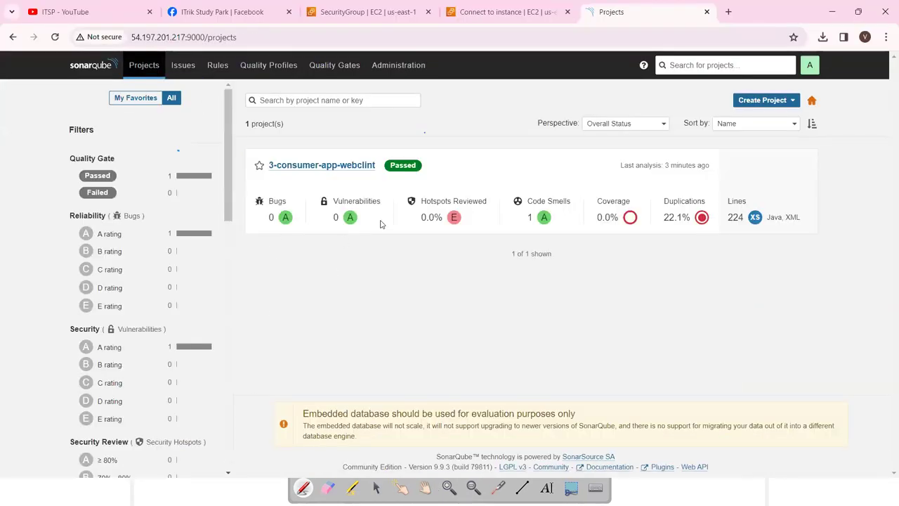
pyautogui.hotkey('alt', 'Tab')
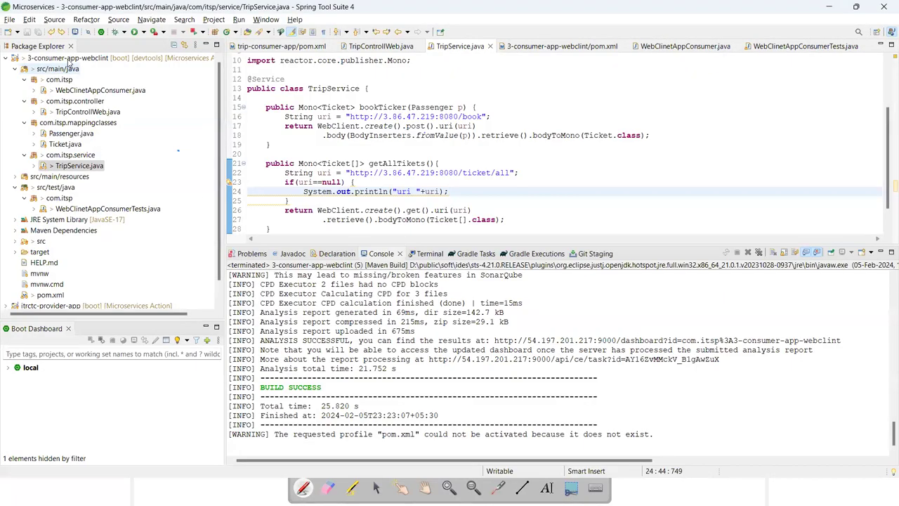
# - Open the project's pom.xml and check the sonar host URL and token login properties
pyautogui.click(68, 59)
pyautogui.click(53, 295)
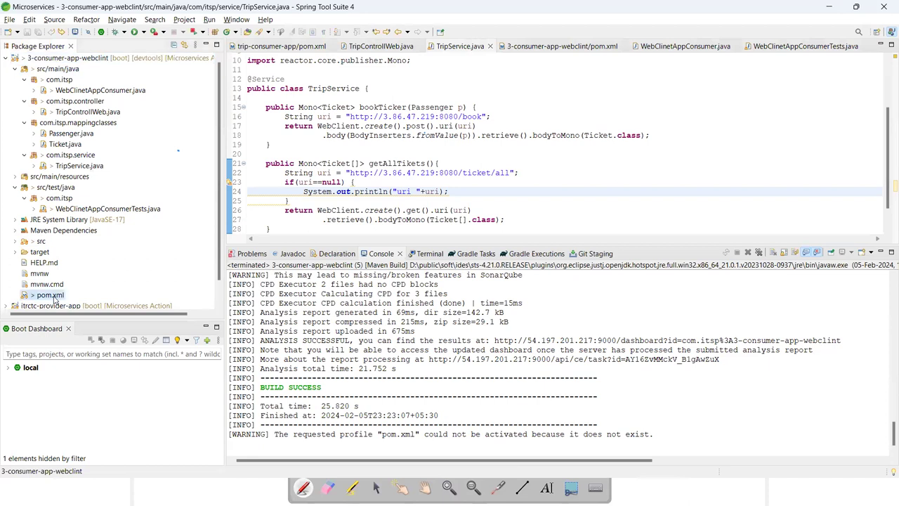
pyautogui.doubleClick(55, 296)
pyautogui.moveTo(286, 122); pyautogui.dragTo(343, 132)
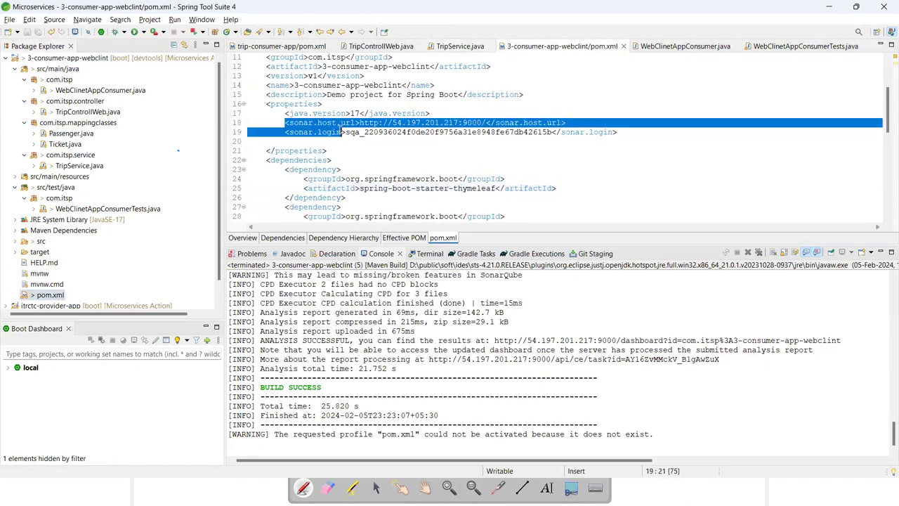
pyautogui.click(383, 151)
pyautogui.moveTo(285, 132); pyautogui.dragTo(619, 144)
pyautogui.click(630, 136)
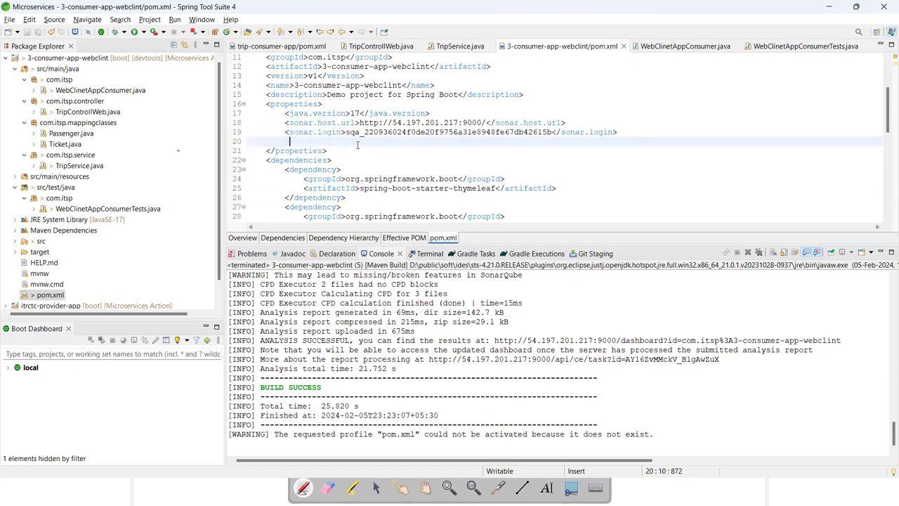
pyautogui.moveTo(347, 132); pyautogui.dragTo(407, 138)
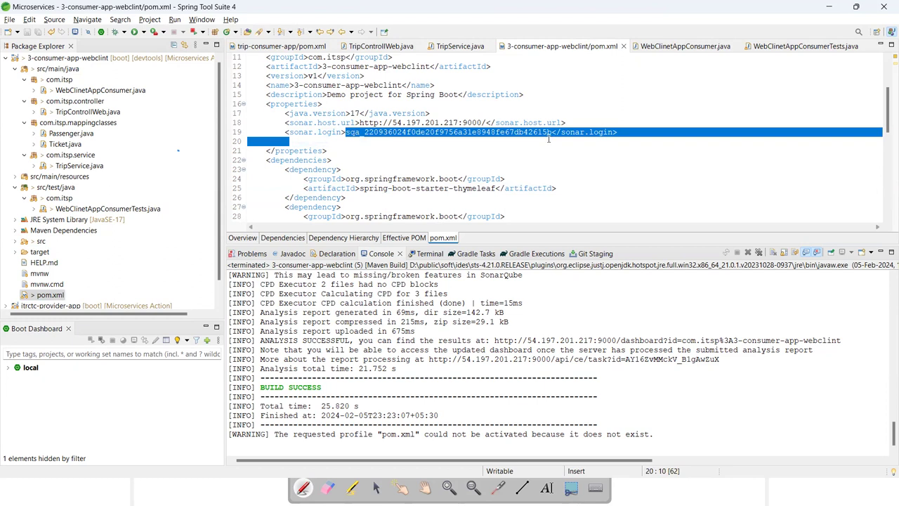
pyautogui.click(538, 159)
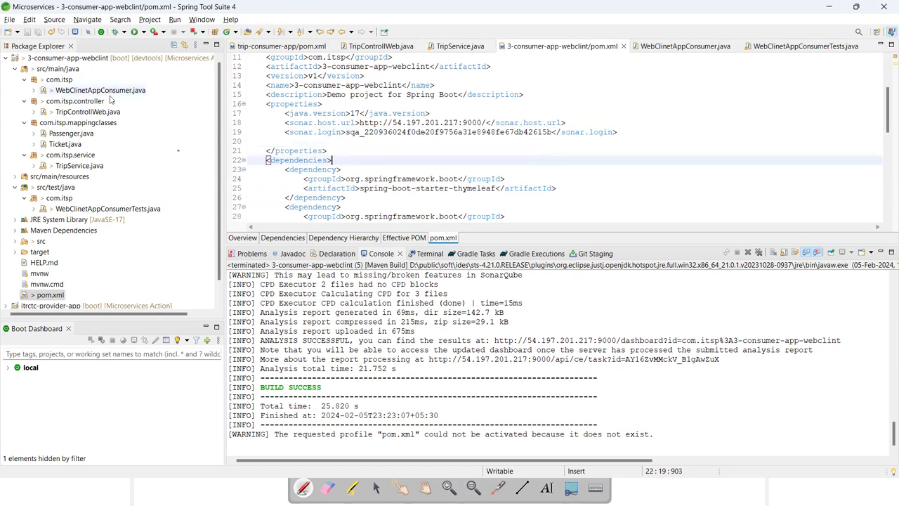
# - Run a Maven build of 3-consumer-app-webclint with goal sonar:sonar
pyautogui.click(59, 59)
pyautogui.rightClick(59, 59)
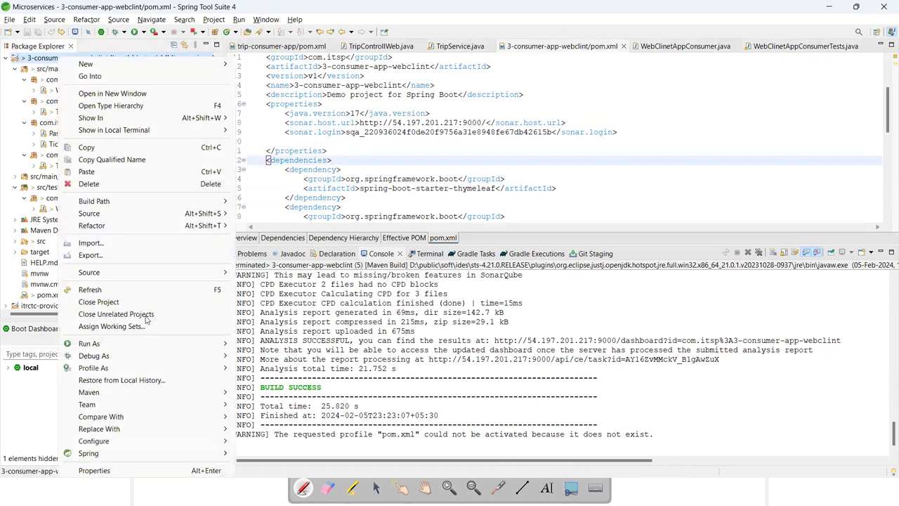
pyautogui.moveTo(108, 345)
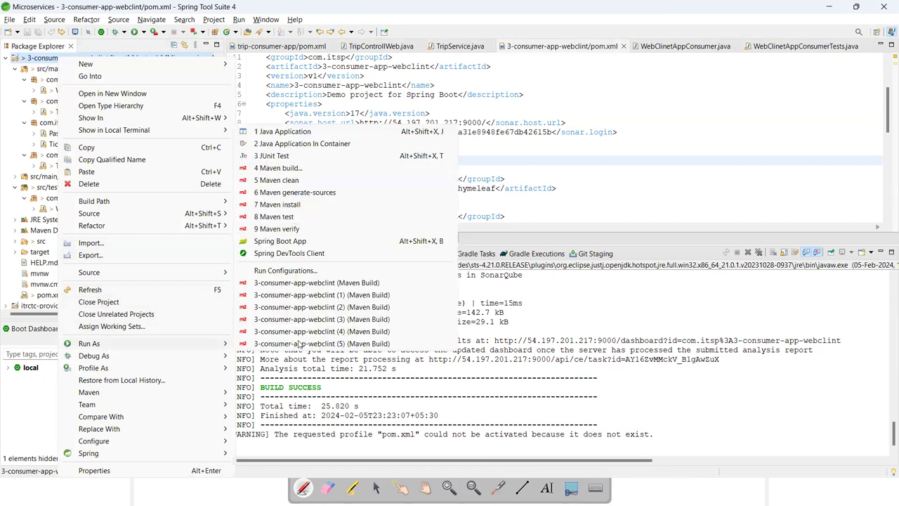
pyautogui.click(281, 168)
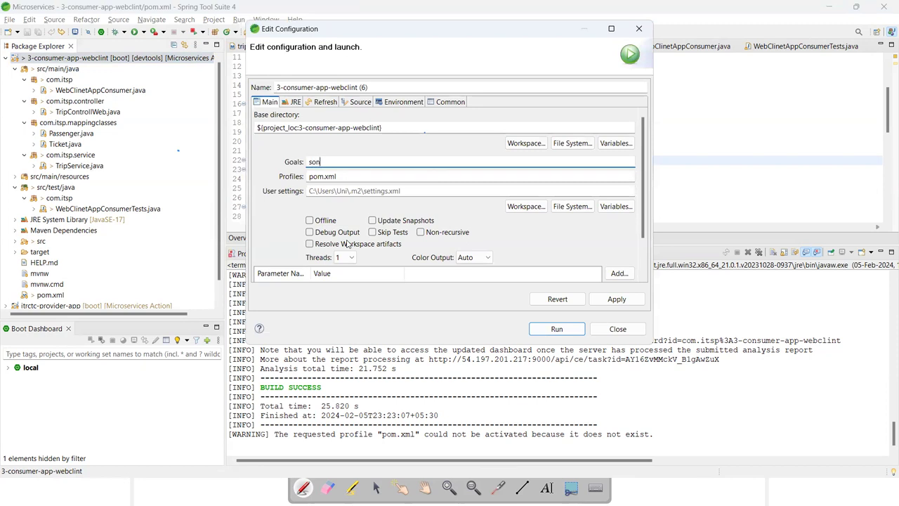
pyautogui.write('sonar:sonar')
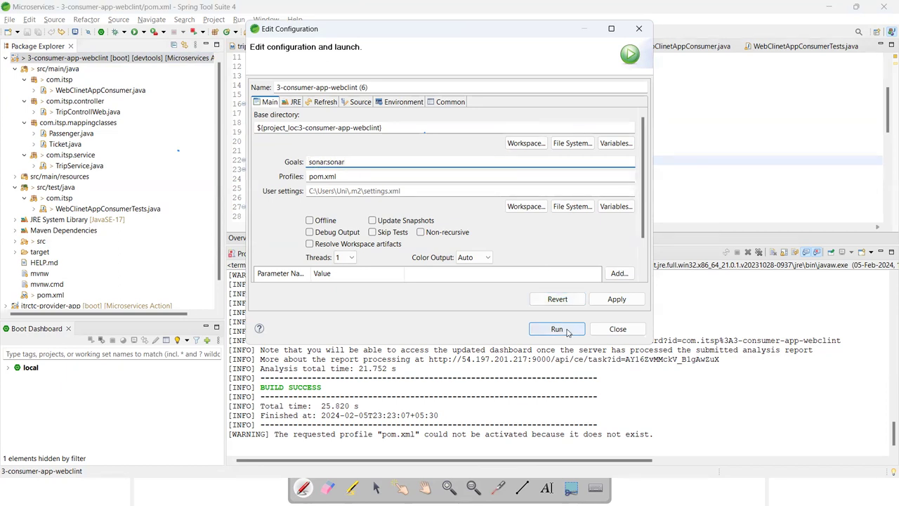
pyautogui.click(566, 331)
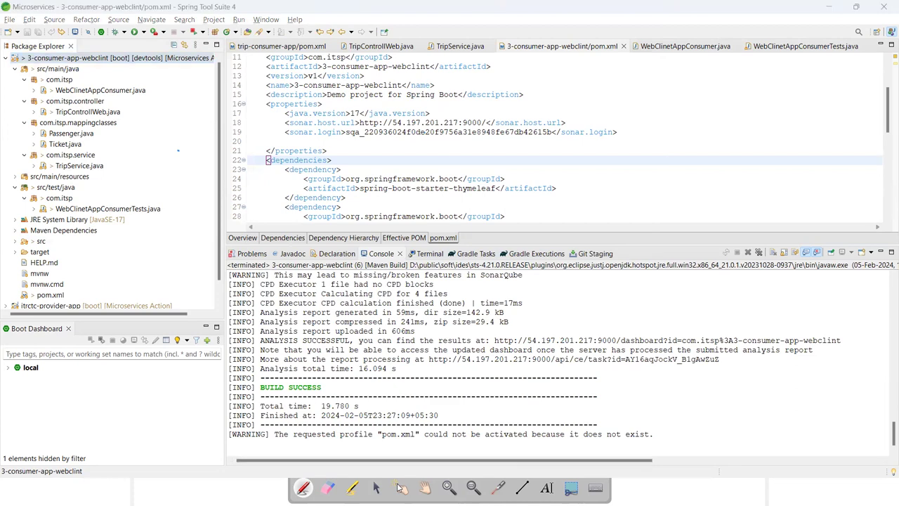
# - Review the code smell issues in SonarQube, including System.out use at TripService.java line 24
pyautogui.hotkey('alt', 'Tab')
pyautogui.click(55, 37)
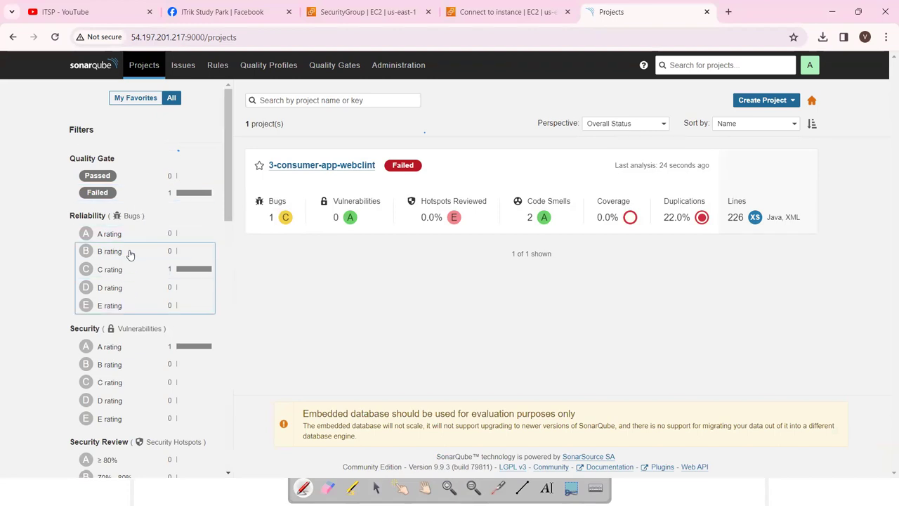
pyautogui.click(184, 65)
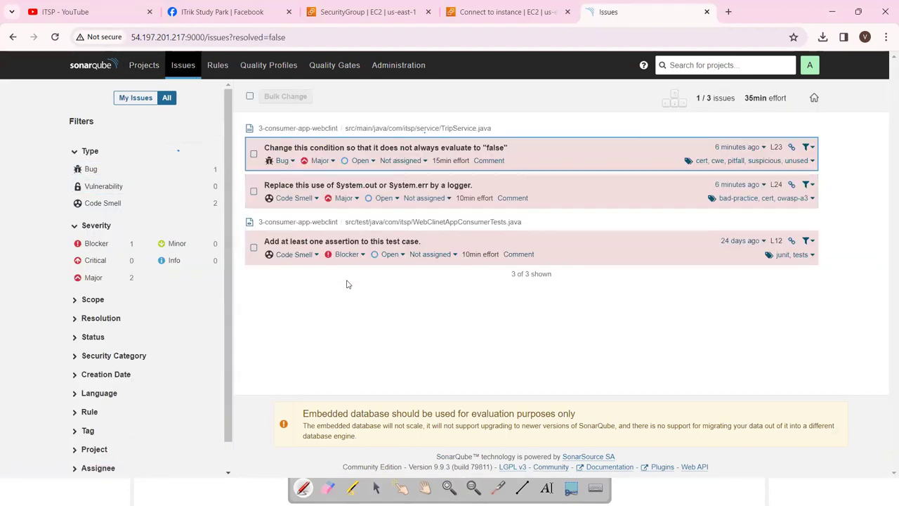
pyautogui.click(146, 208)
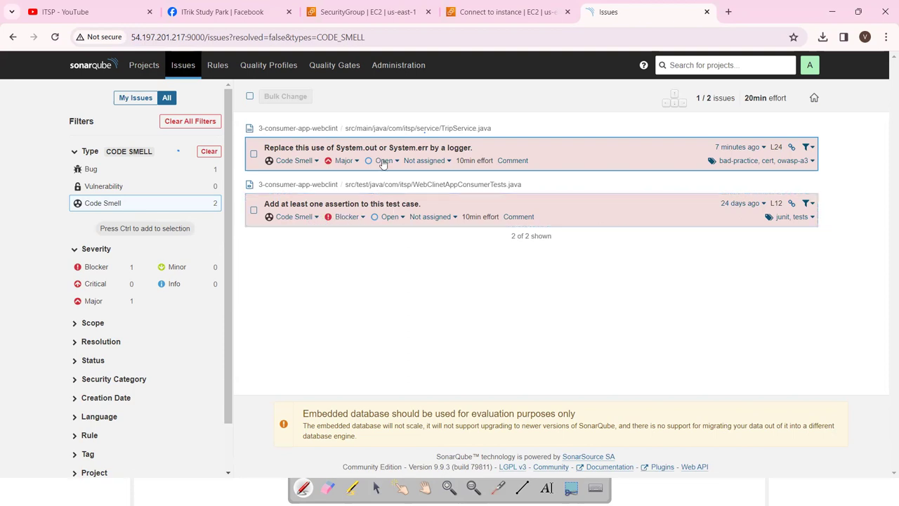
pyautogui.click(450, 149)
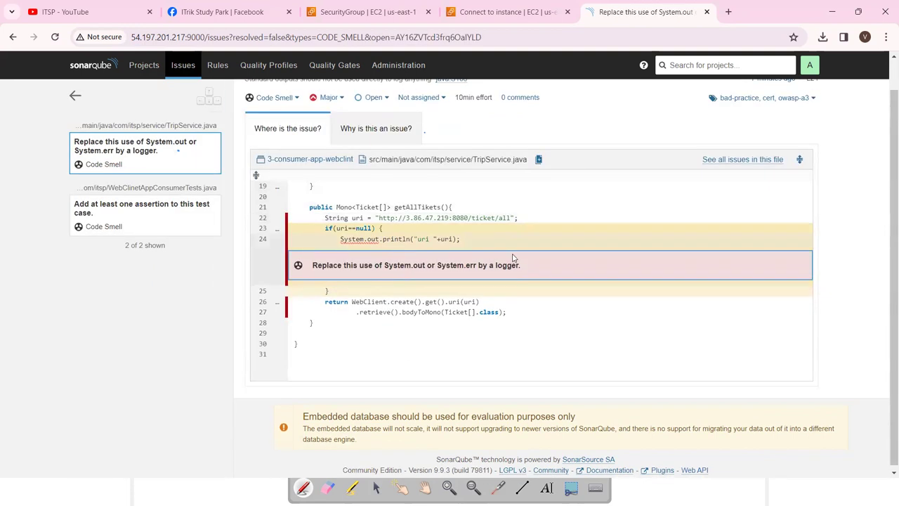
pyautogui.click(182, 65)
pyautogui.hotkey('alt', 'Tab')
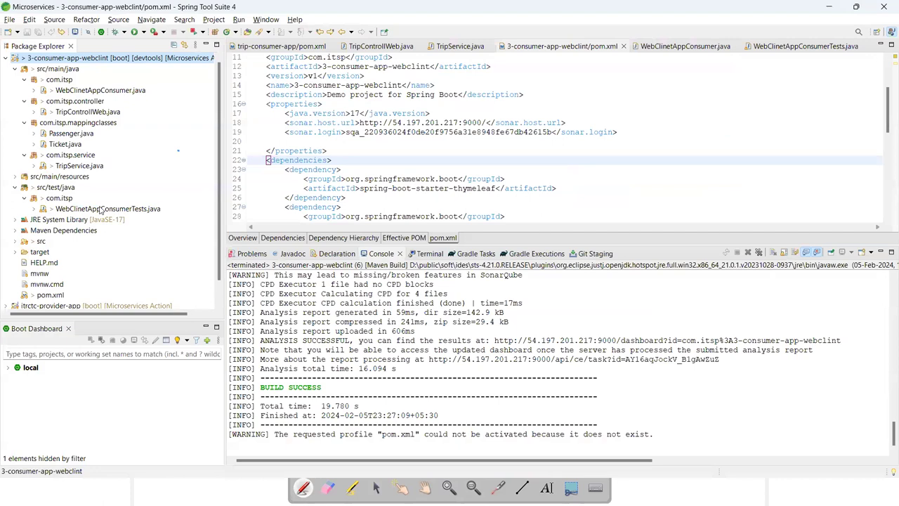
# - Delete the if(uri==null) block from TripService.java and save the file
pyautogui.doubleClick(78, 165)
pyautogui.moveTo(285, 182); pyautogui.dragTo(291, 199)
pyautogui.write('c')
pyautogui.press('BackSpace')
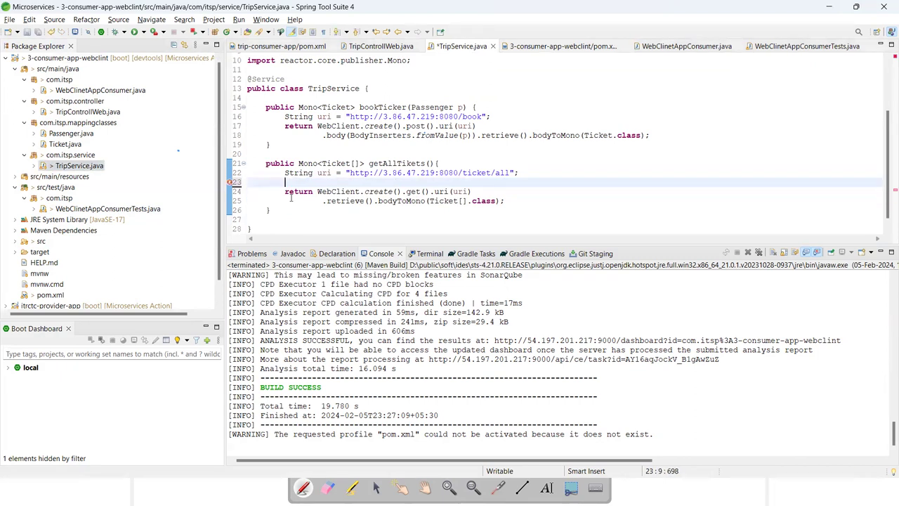
pyautogui.hotkey('ctrl', 's')
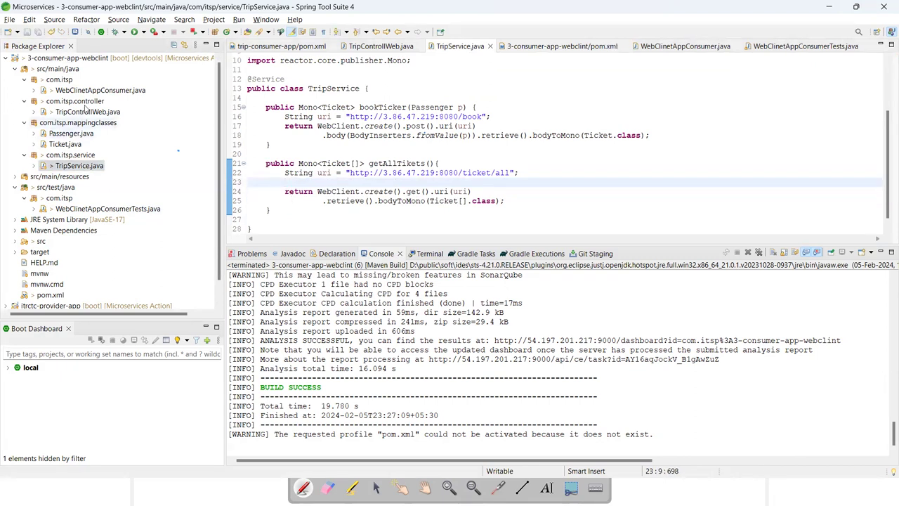
# - Apply and run a new Maven build with goal sonar:sonar
pyautogui.rightClick(80, 62)
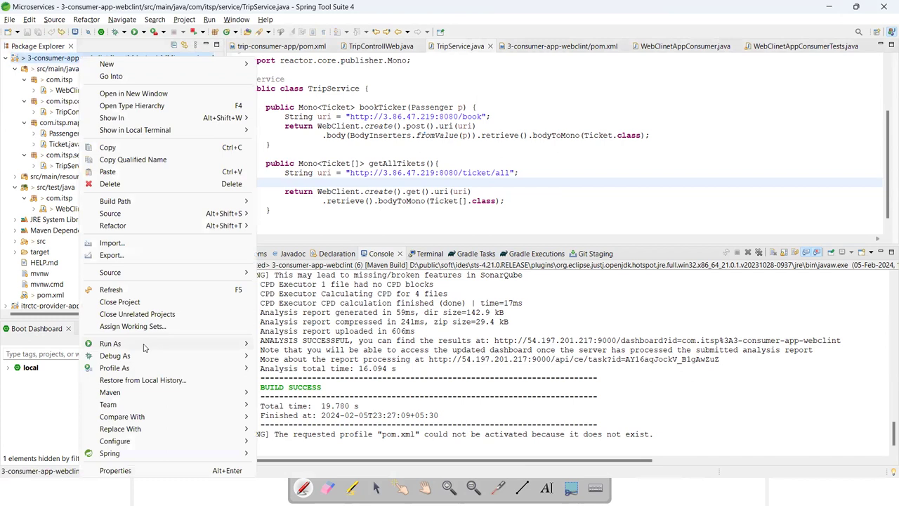
pyautogui.moveTo(145, 347)
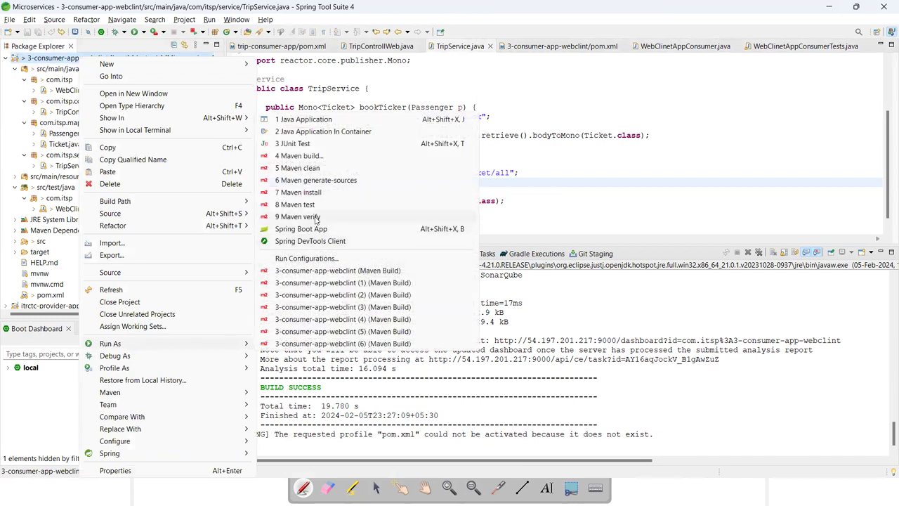
pyautogui.click(317, 156)
pyautogui.write('sonar:sonaa')
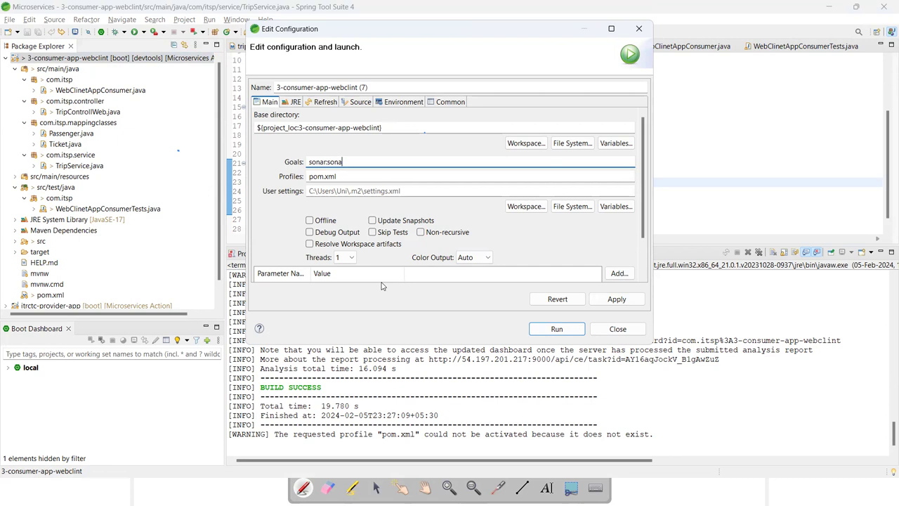
pyautogui.write('r')
pyautogui.click(617, 300)
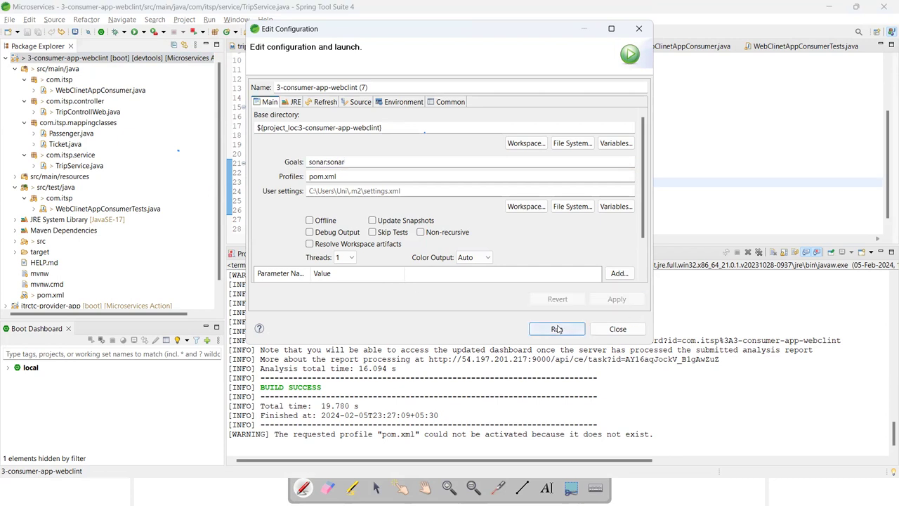
pyautogui.click(554, 326)
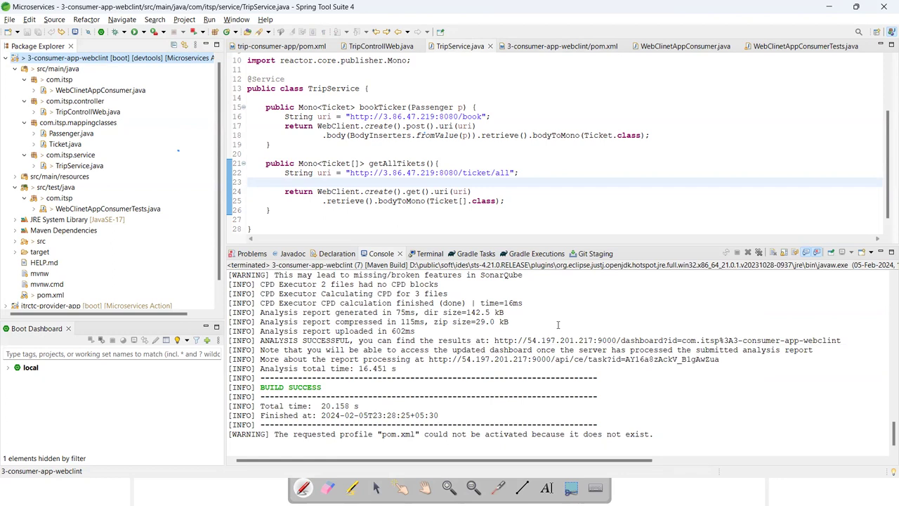
# - Reload SonarQube Projects to see 3-consumer-app-webclint Passed with 0 bugs and 1 code smell
pyautogui.hotkey('alt', 'Tab')
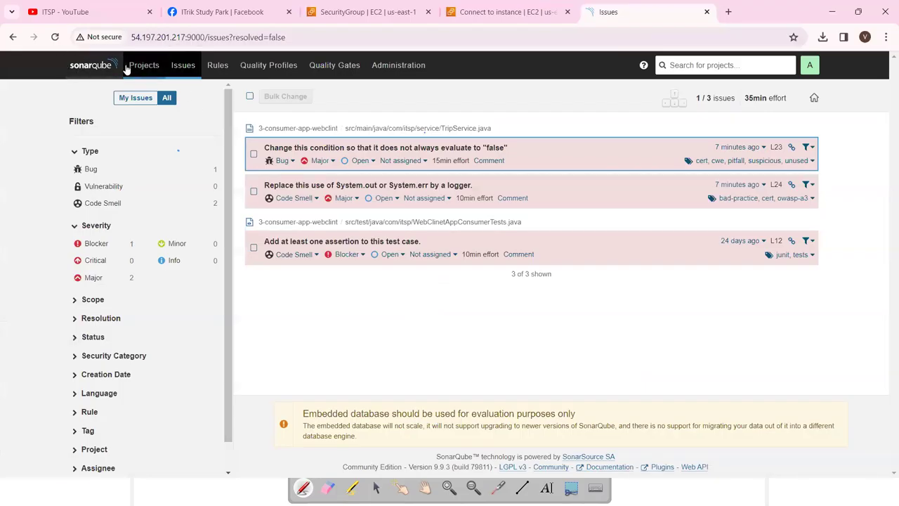
pyautogui.click(129, 65)
pyautogui.click(55, 37)
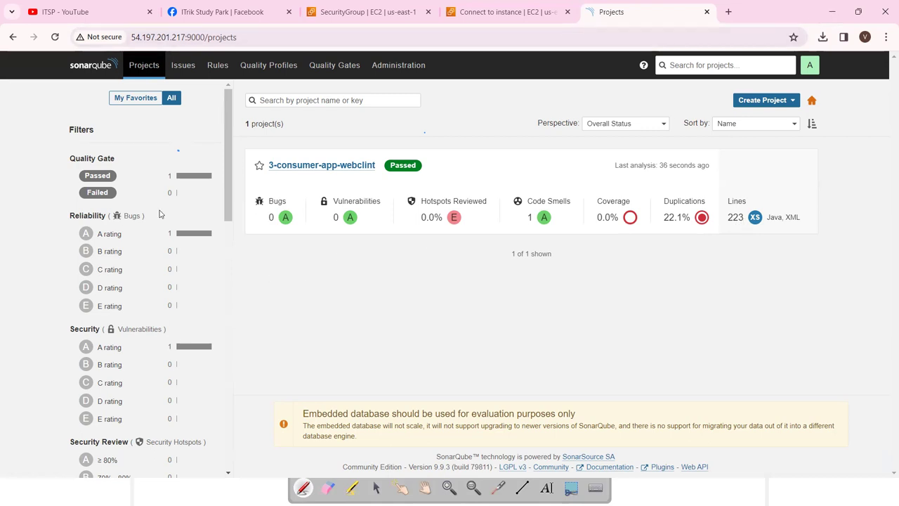
# - On the Issues page, try the type, Blocker severity, scope and resolution filters
pyautogui.click(181, 70)
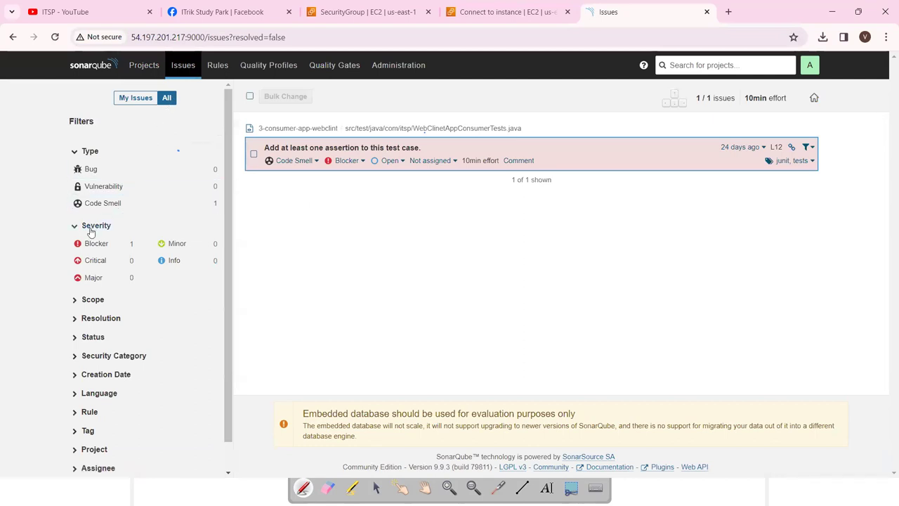
pyautogui.click(76, 153)
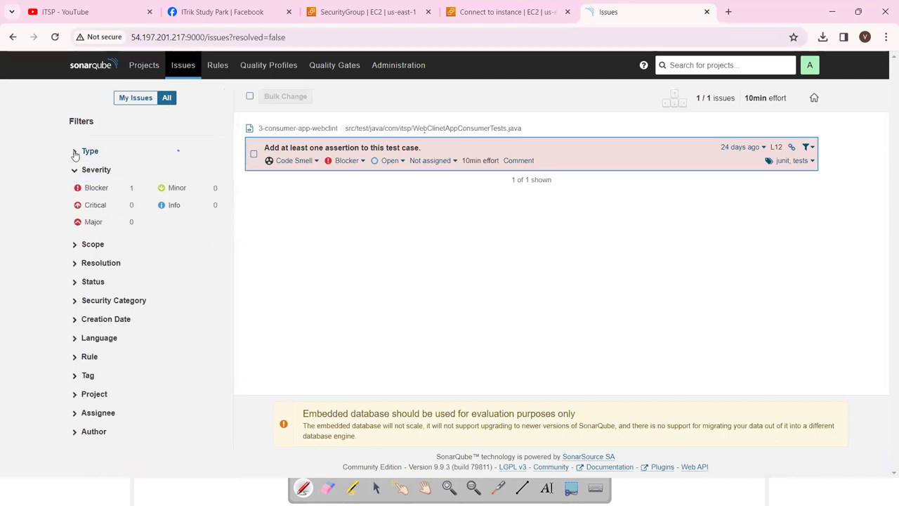
pyautogui.click(98, 189)
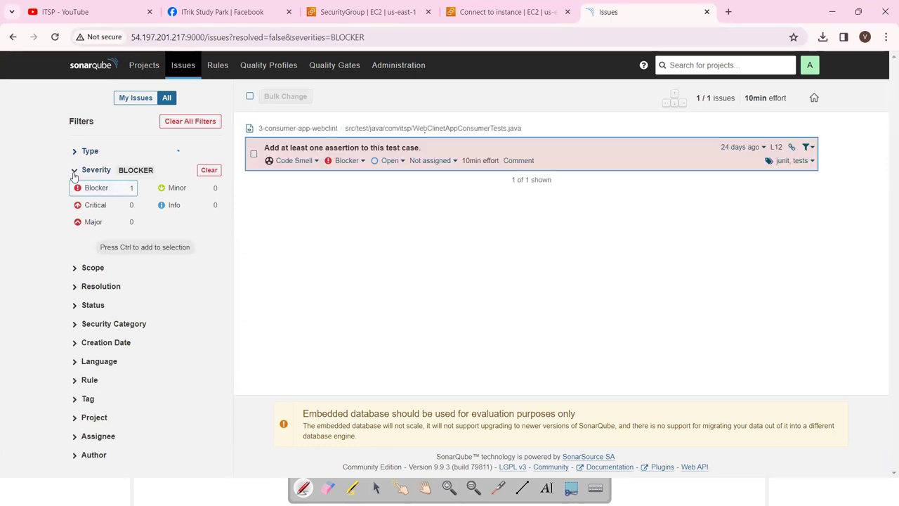
pyautogui.click(75, 171)
pyautogui.click(75, 196)
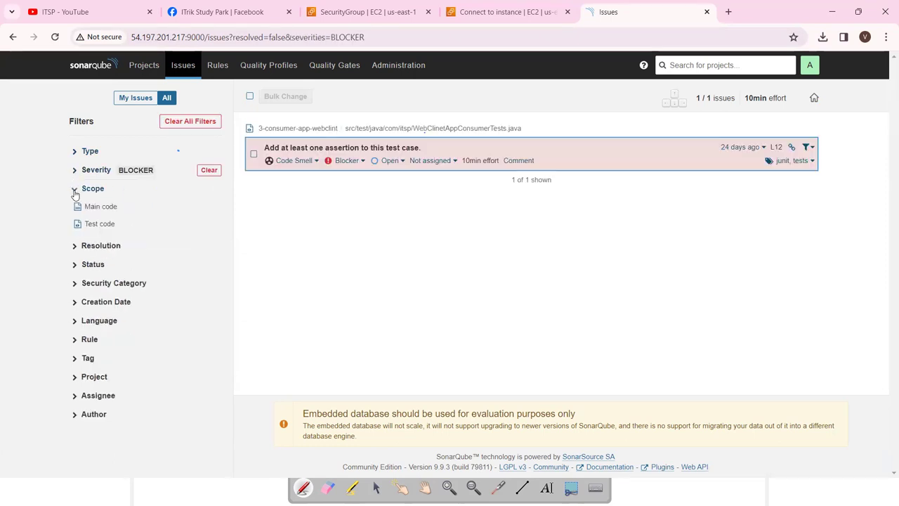
pyautogui.click(75, 197)
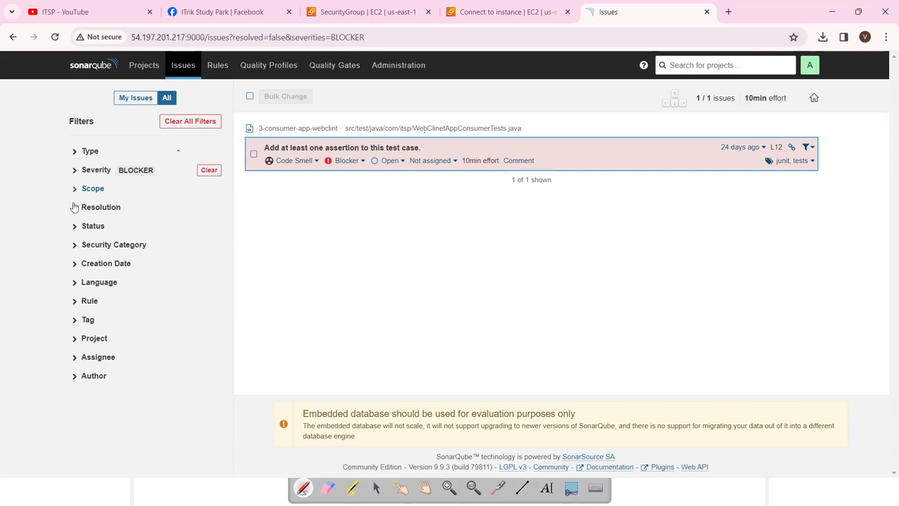
pyautogui.click(73, 209)
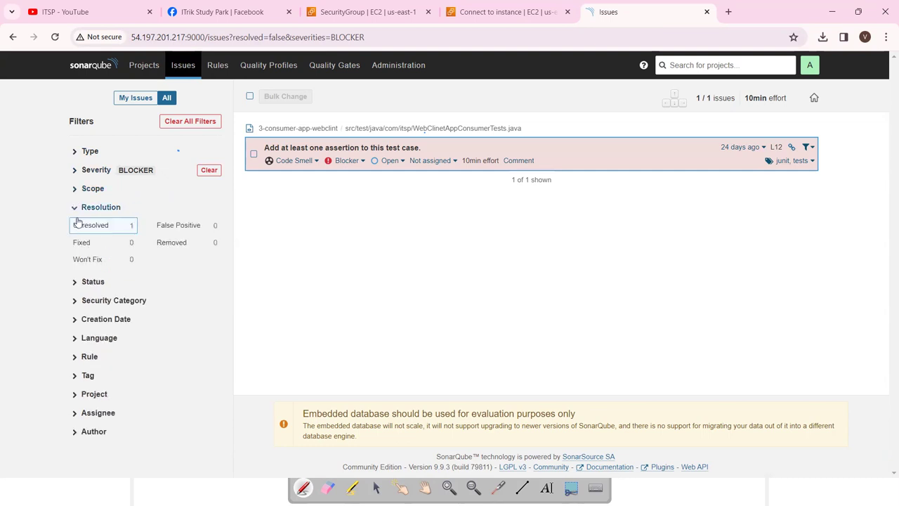
pyautogui.click(73, 218)
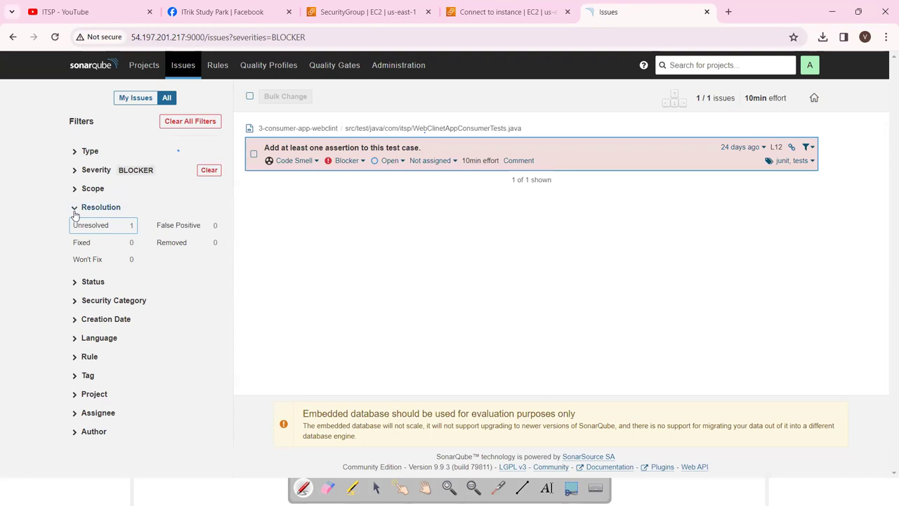
pyautogui.click(74, 210)
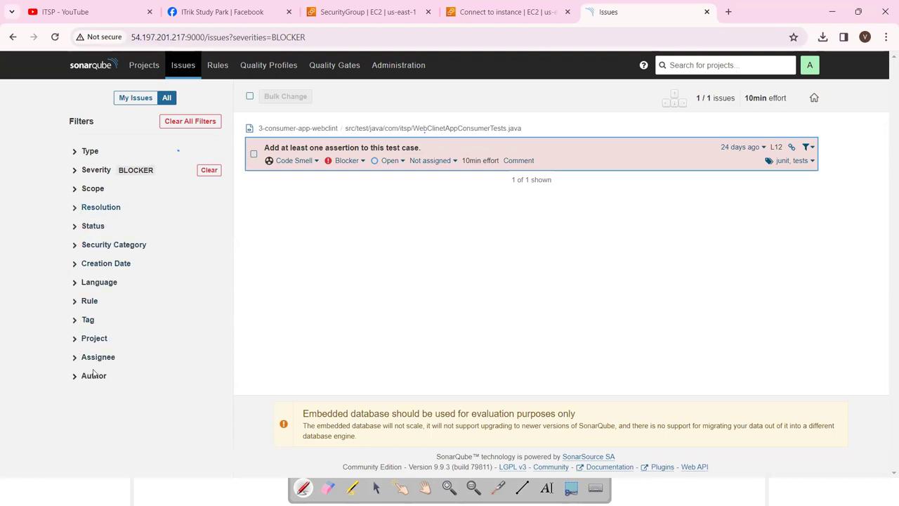
# - Clear all filters, show only Code Smell issues, and expand the Severity counts
pyautogui.click(74, 152)
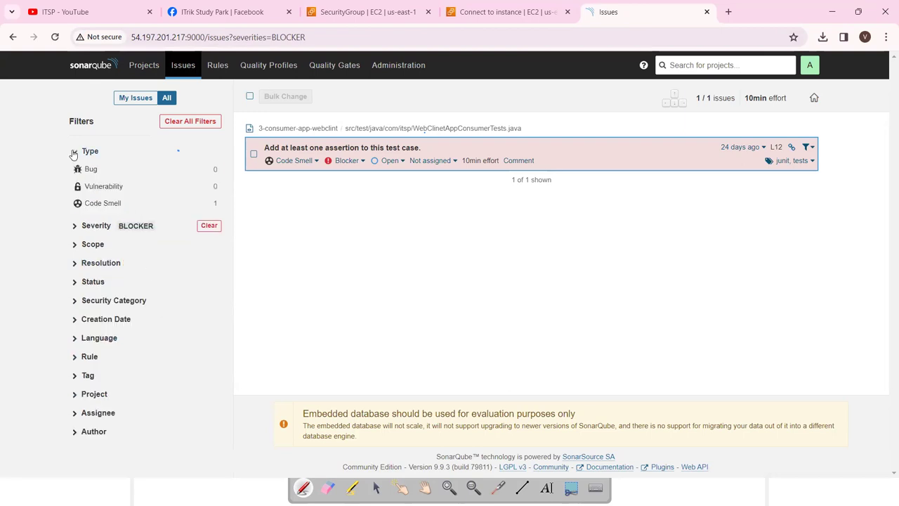
pyautogui.click(184, 122)
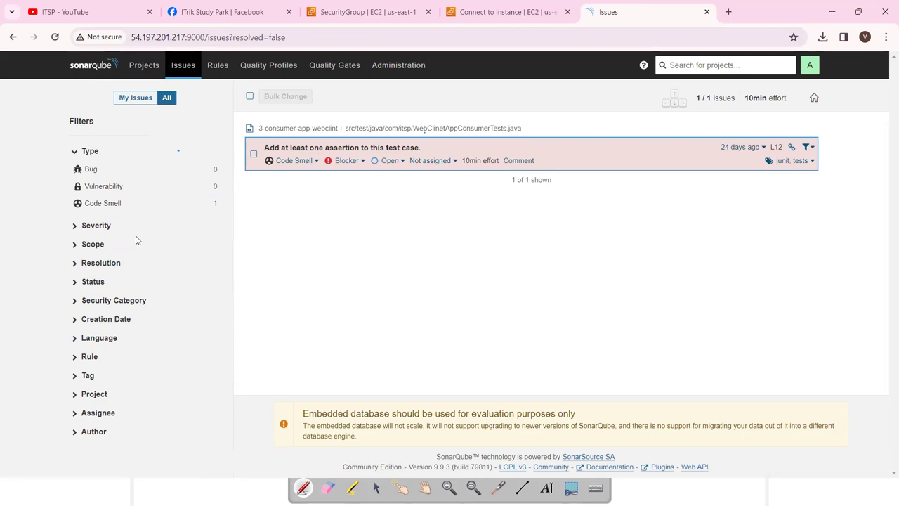
pyautogui.click(112, 203)
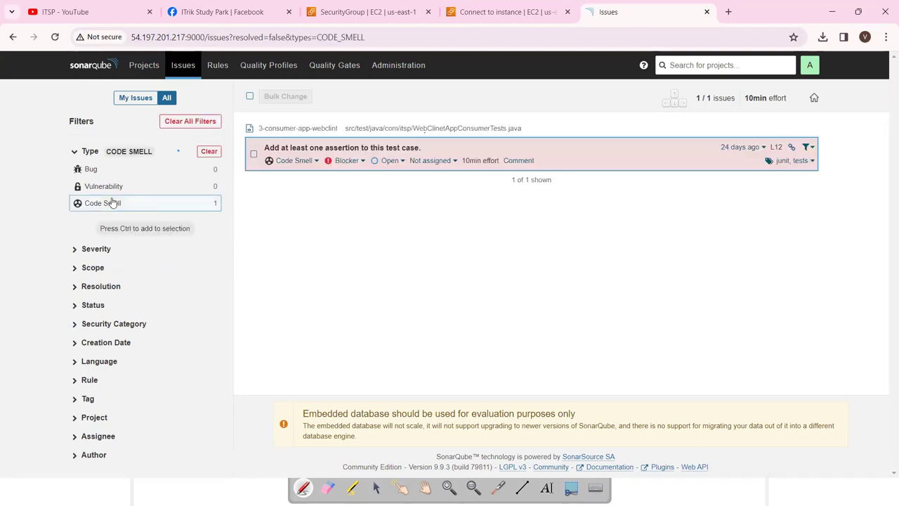
pyautogui.click(73, 251)
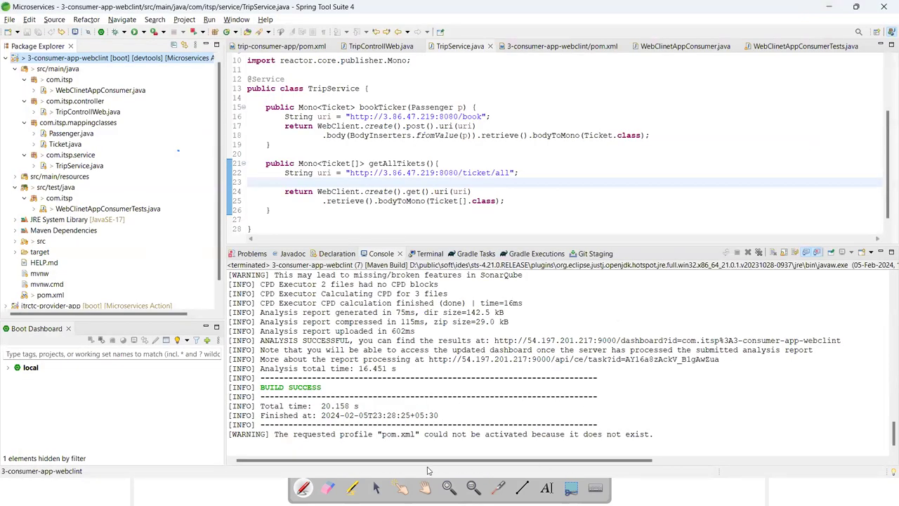
# - Glance over the AWS Security Group and Connect to instance pages, then bring back the OpenBoard Sonar token notes
pyautogui.hotkey('alt', 'Tab')
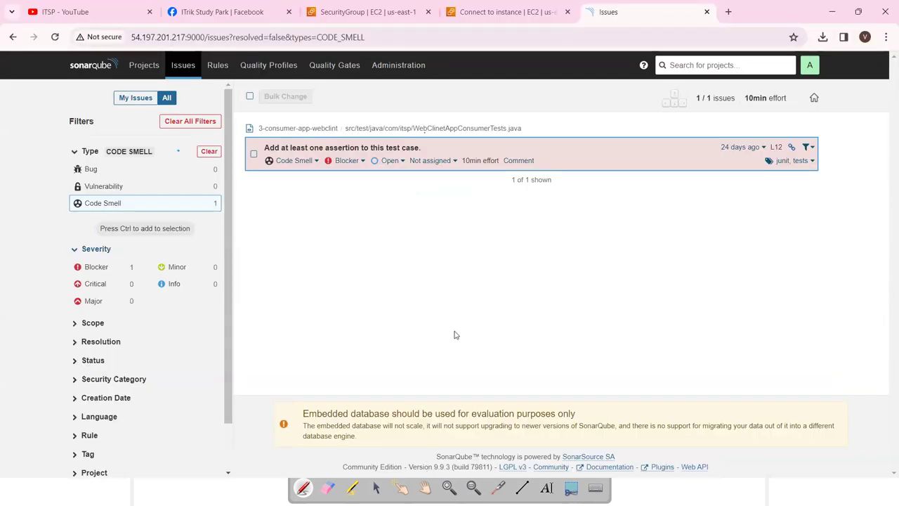
pyautogui.click(370, 16)
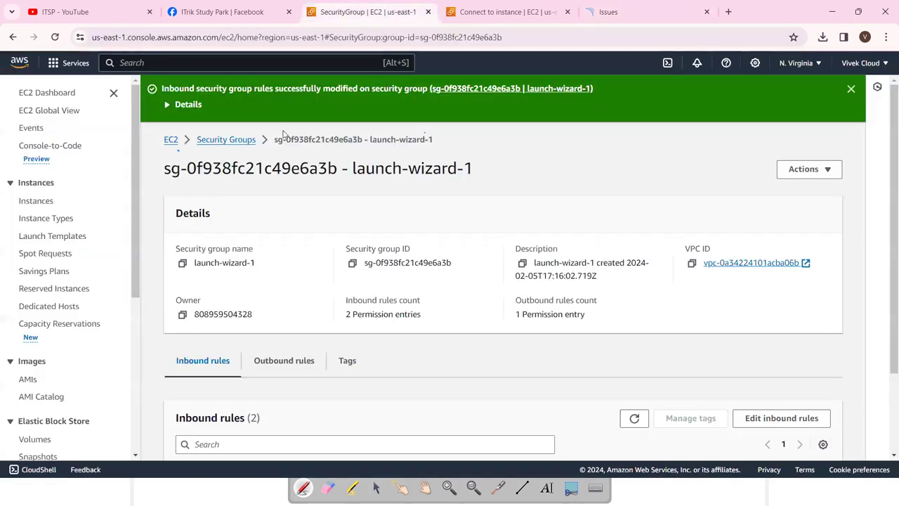
pyautogui.click(491, 15)
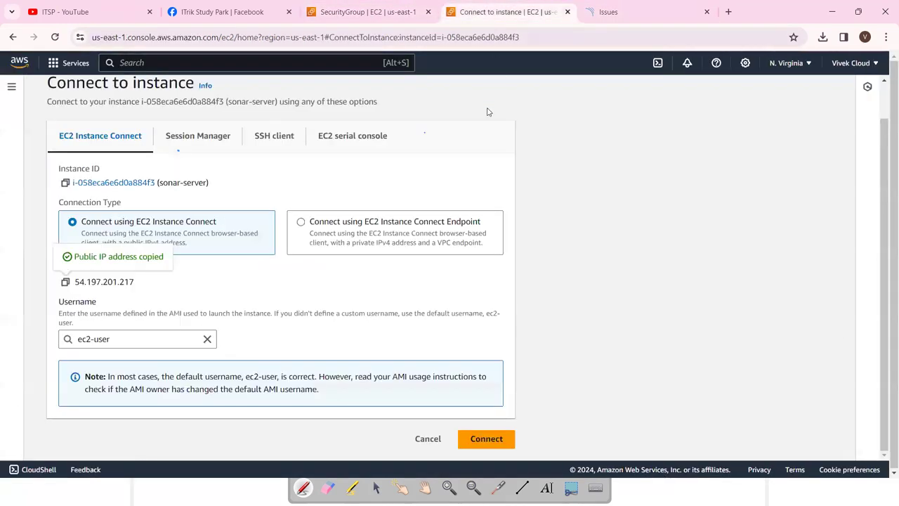
pyautogui.click(370, 14)
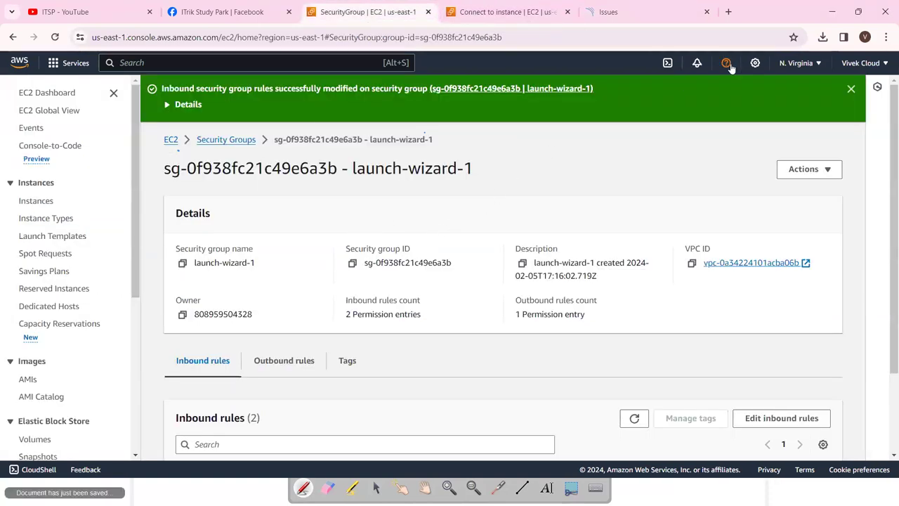
pyautogui.click(829, 20)
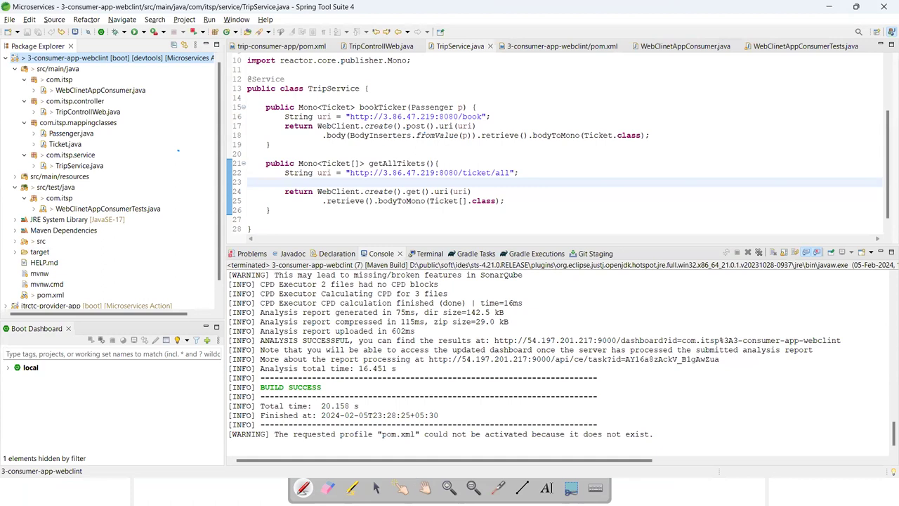
pyautogui.hotkey('ctrl', 'shift', 'h')
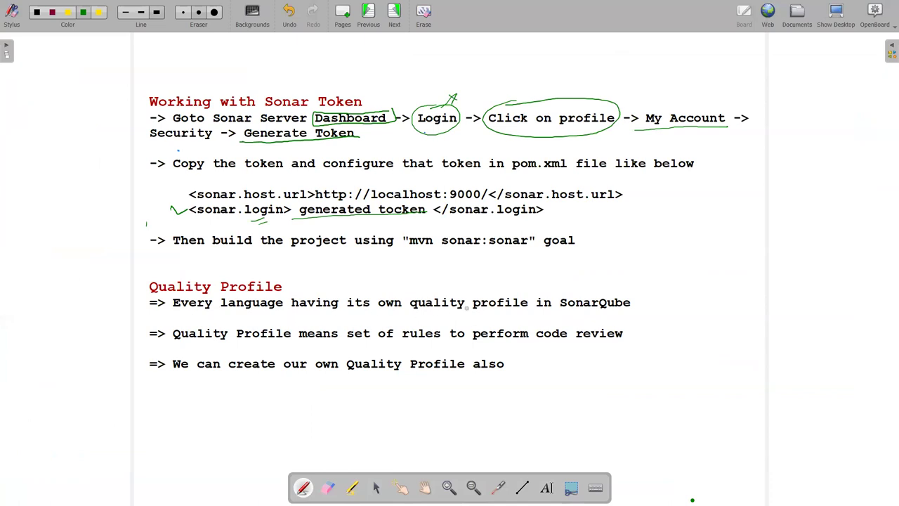
# - Underline SonarQube, Quality Profile and code review in green, then turn to the Quality Gate page
pyautogui.moveTo(552, 312)
pyautogui.mouseDown()
pyautogui.moveTo(631, 307)
pyautogui.moveTo(580, 293)
pyautogui.moveTo(557, 310)
pyautogui.mouseUp()
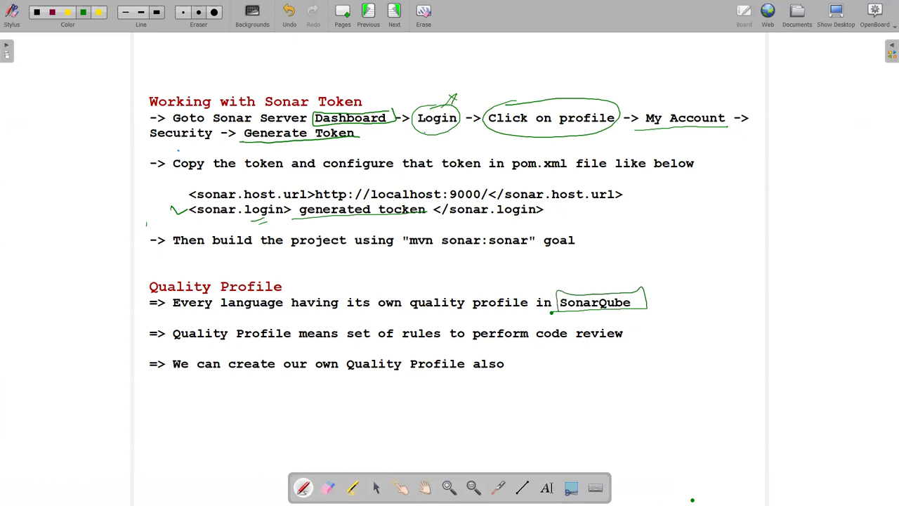
pyautogui.moveTo(621, 276); pyautogui.dragTo(616, 276)
pyautogui.moveTo(642, 323); pyautogui.dragTo(640, 335)
pyautogui.moveTo(343, 380); pyautogui.dragTo(494, 375)
pyautogui.moveTo(169, 344); pyautogui.dragTo(316, 345)
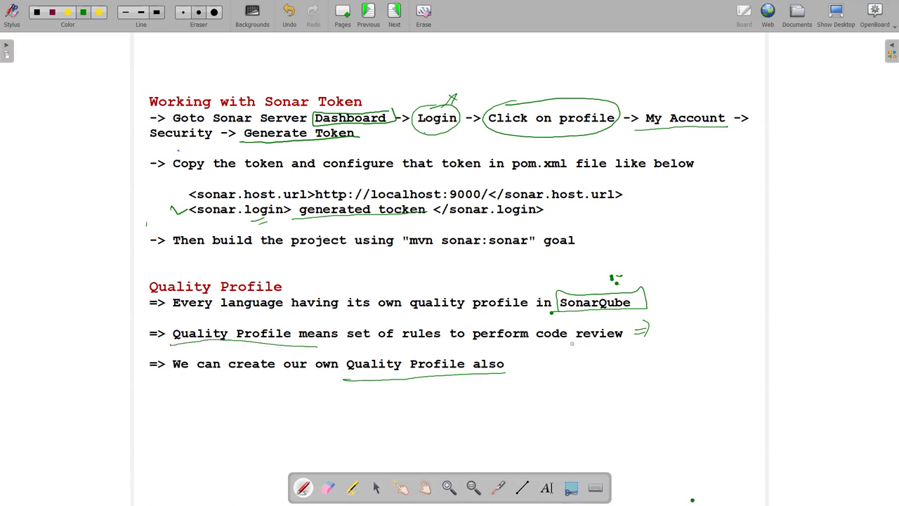
pyautogui.moveTo(537, 344); pyautogui.dragTo(601, 341)
pyautogui.press('pagedown')
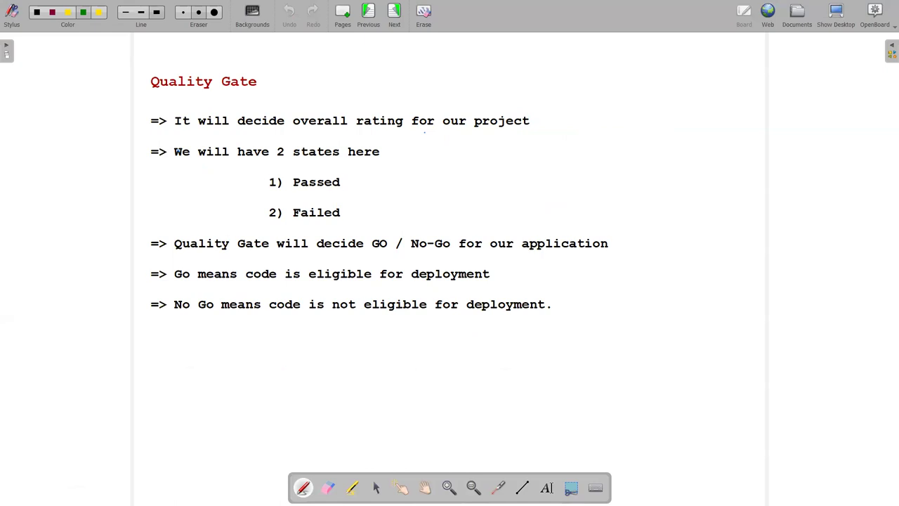
pyautogui.hotkey('alt', 'Tab')
pyautogui.hotkey('alt', 'Tab')
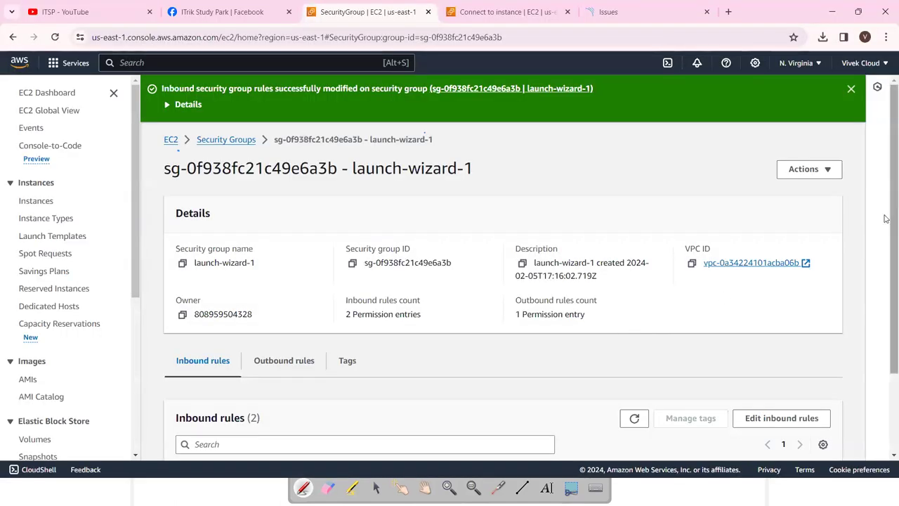
# - Show SonarQube's Quality Profiles filtered to Java only
pyautogui.click(609, 15)
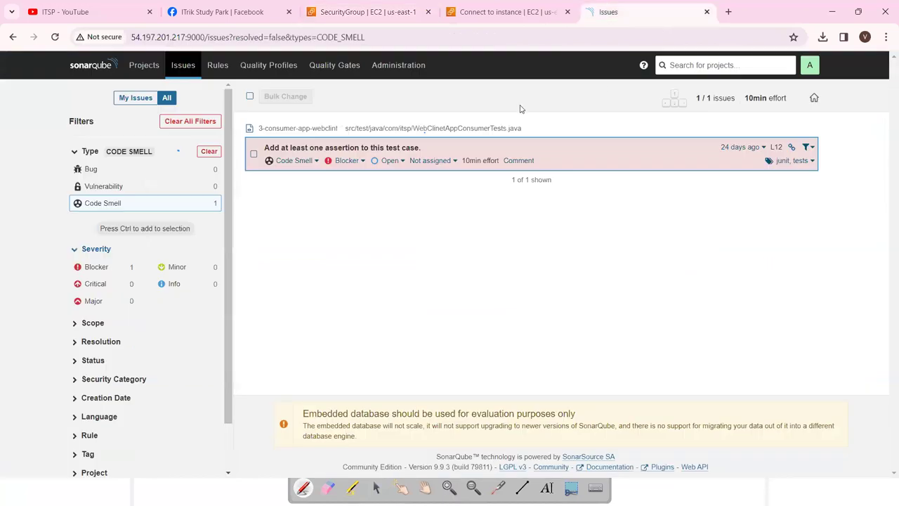
pyautogui.click(263, 74)
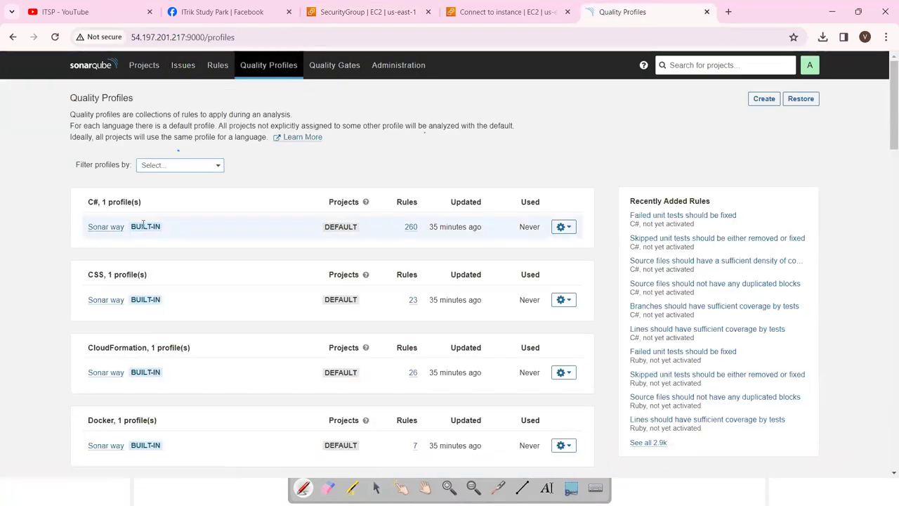
pyautogui.scroll(-1, 111, 319)
pyautogui.scroll(1, 111, 319)
pyautogui.click(158, 167)
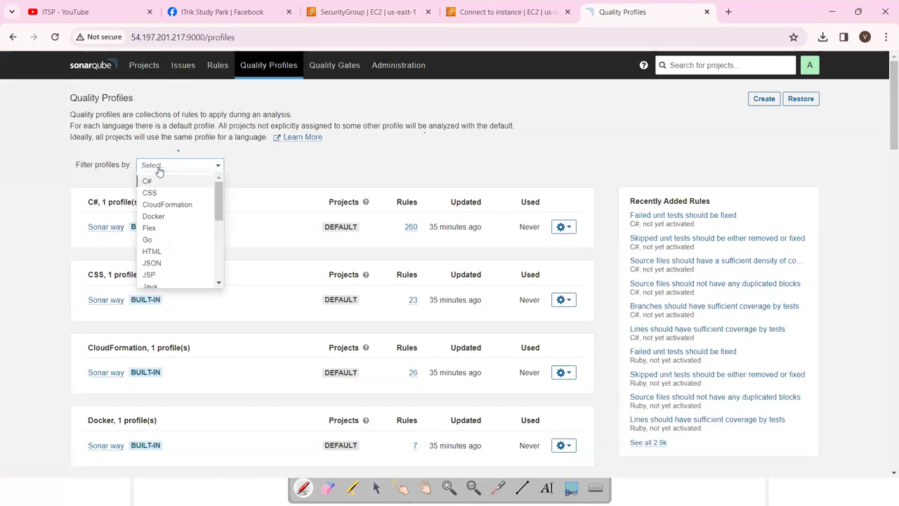
pyautogui.scroll(-1, 172, 230)
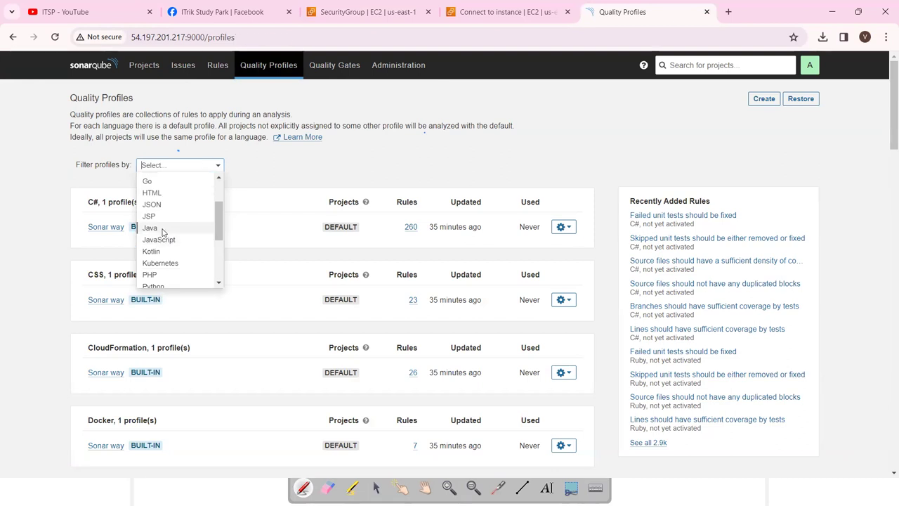
pyautogui.click(149, 228)
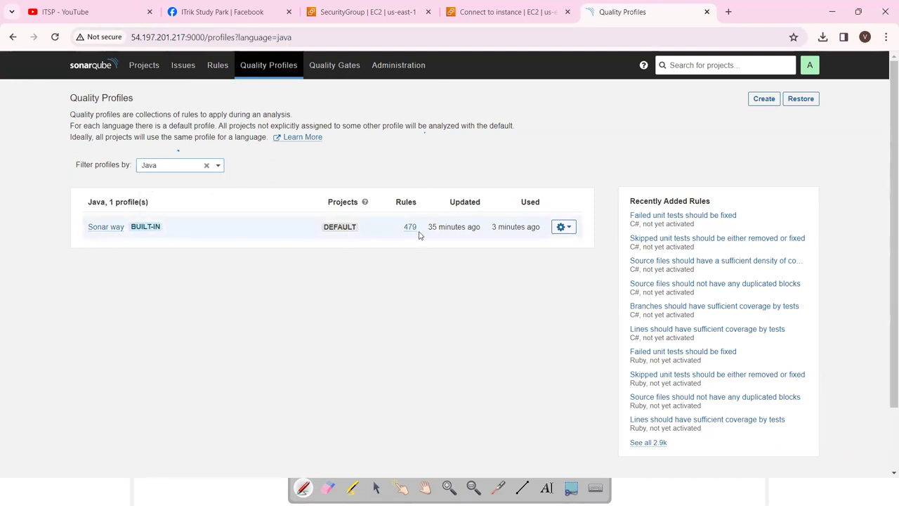
# - Check the Sonar way profile's actions, then view the Sonar way Quality Gate conditions
pyautogui.click(571, 229)
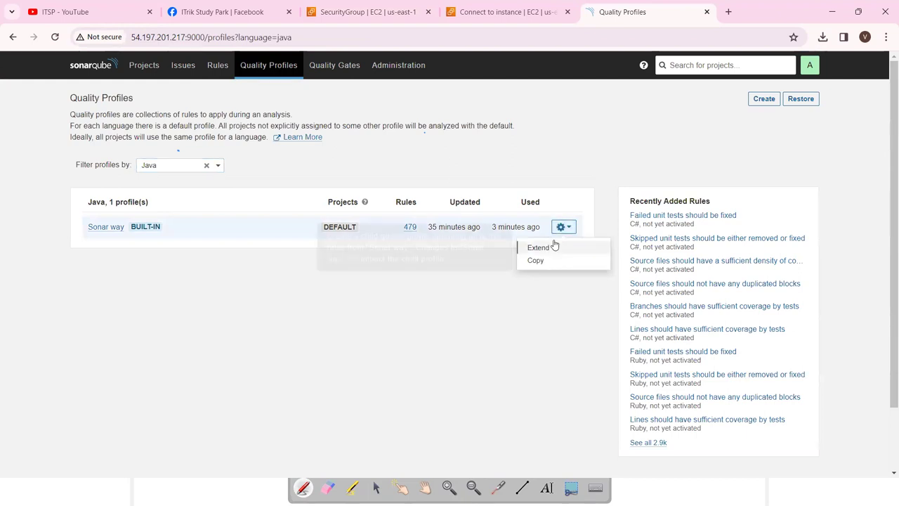
pyautogui.click(336, 281)
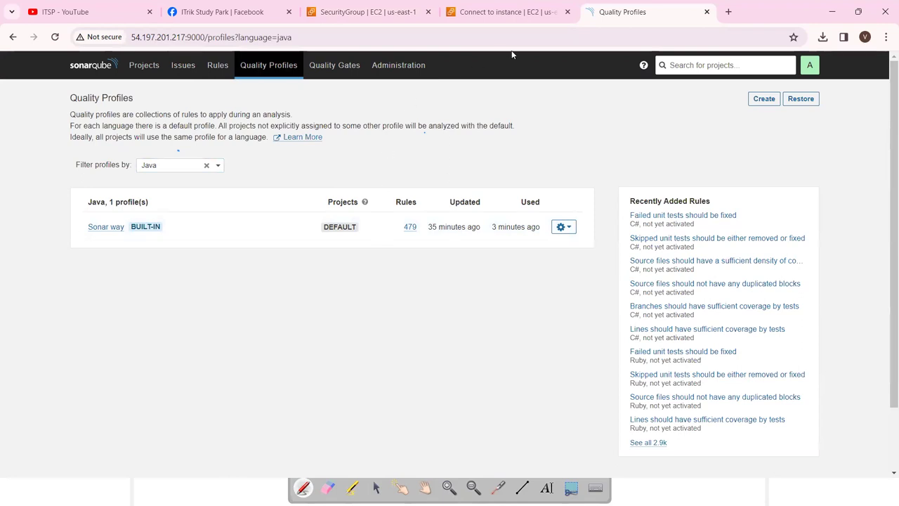
pyautogui.click(347, 77)
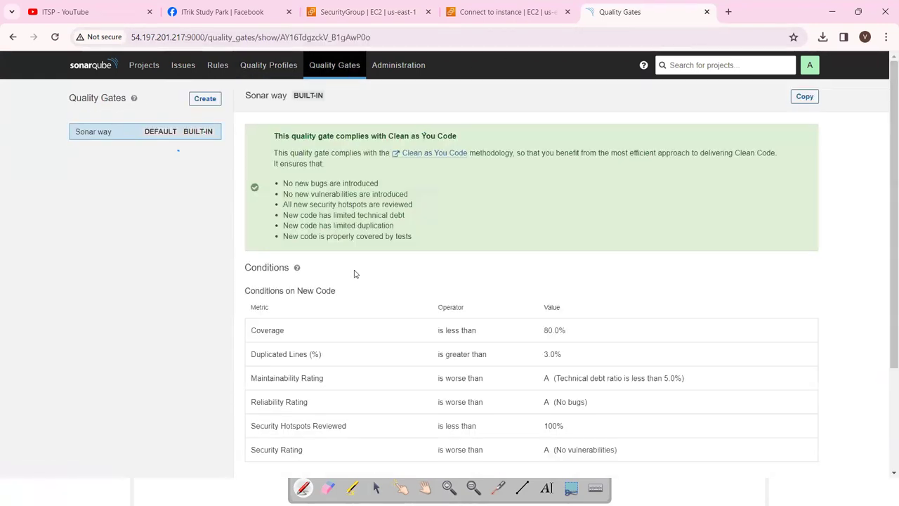
pyautogui.hotkey('alt', 'Tab')
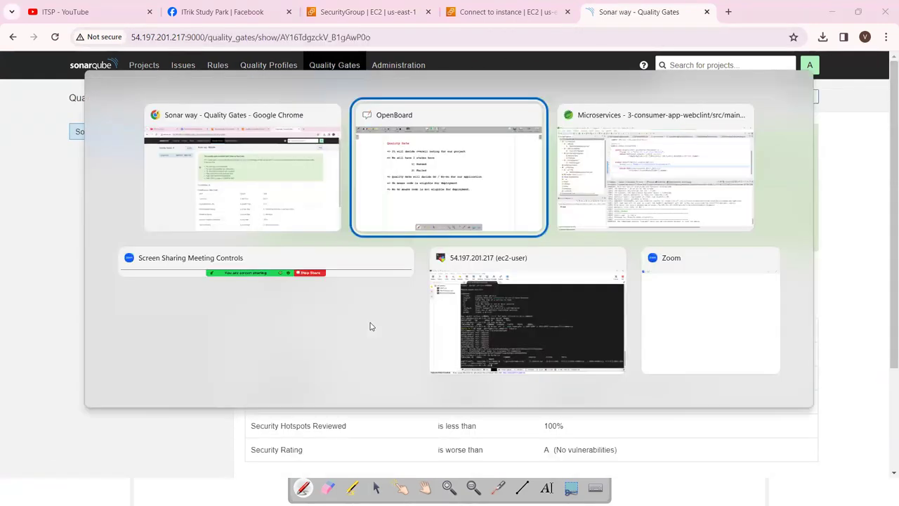
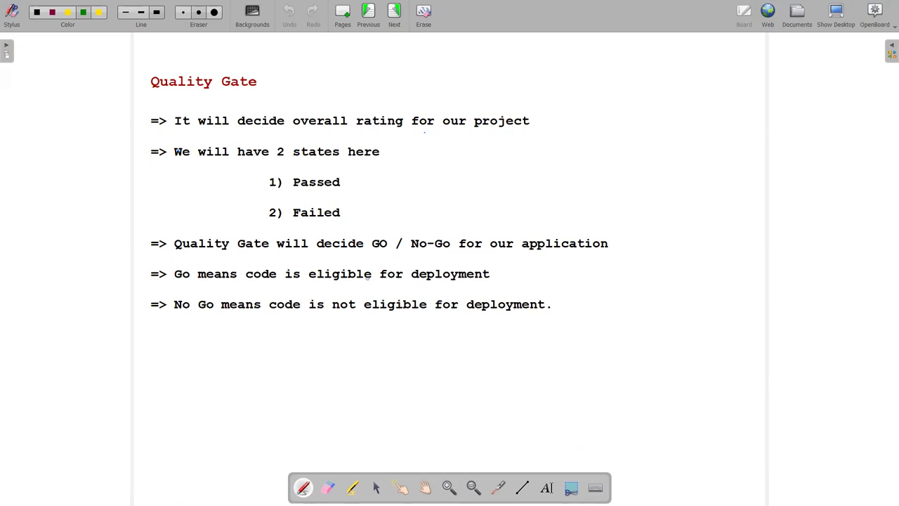
# - Handwrite 'the all about Sonarqube' in green beside the Quality Gate notes and underline it
pyautogui.scroll(-3, 393, 330)
pyautogui.scroll(3, 395, 327)
pyautogui.moveTo(475, 162)
pyautogui.mouseDown()
pyautogui.moveTo(474, 179)
pyautogui.moveTo(482, 169)
pyautogui.mouseUp()
pyautogui.moveTo(479, 159)
pyautogui.mouseDown()
pyautogui.moveTo(480, 177)
pyautogui.moveTo(542, 156)
pyautogui.mouseUp()
pyautogui.moveTo(568, 149); pyautogui.dragTo(618, 130)
pyautogui.moveTo(552, 187); pyautogui.dragTo(542, 199)
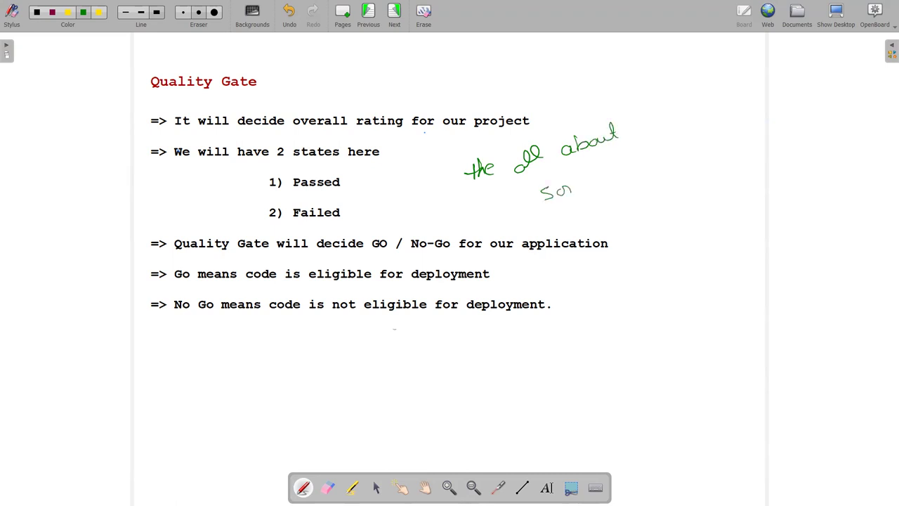
pyautogui.moveTo(616, 175)
pyautogui.mouseDown()
pyautogui.moveTo(629, 182)
pyautogui.moveTo(632, 156)
pyautogui.moveTo(645, 168)
pyautogui.moveTo(656, 160)
pyautogui.mouseUp()
pyautogui.moveTo(582, 205)
pyautogui.mouseDown()
pyautogui.moveTo(656, 187)
pyautogui.moveTo(655, 197)
pyautogui.mouseUp()
# - Write '15 sp' beside the Go line, underline it, and switch to Chrome
pyautogui.moveTo(615, 267)
pyautogui.mouseDown()
pyautogui.moveTo(606, 283)
pyautogui.moveTo(657, 265)
pyautogui.mouseUp()
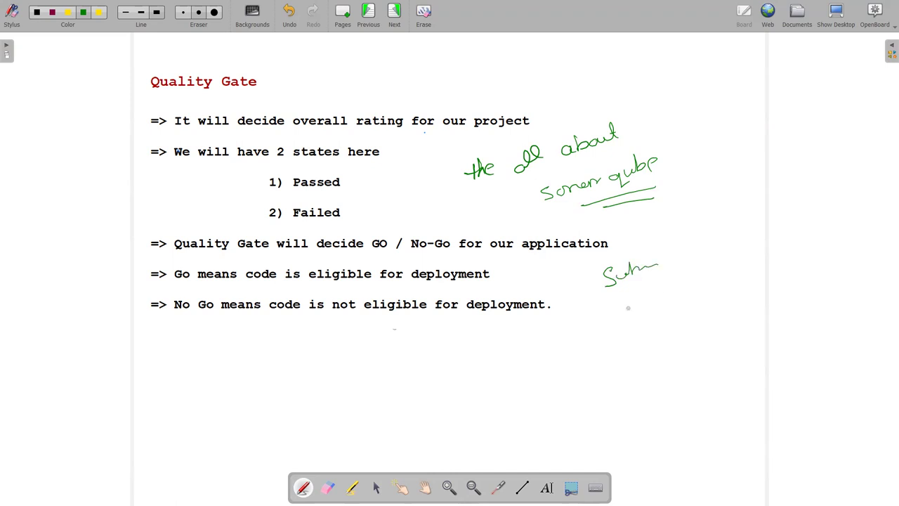
pyautogui.moveTo(629, 306)
pyautogui.mouseDown()
pyautogui.moveTo(654, 298)
pyautogui.moveTo(650, 316)
pyautogui.moveTo(669, 288)
pyautogui.mouseUp()
pyautogui.moveTo(609, 333)
pyautogui.mouseDown()
pyautogui.moveTo(678, 318)
pyautogui.moveTo(678, 326)
pyautogui.mouseUp()
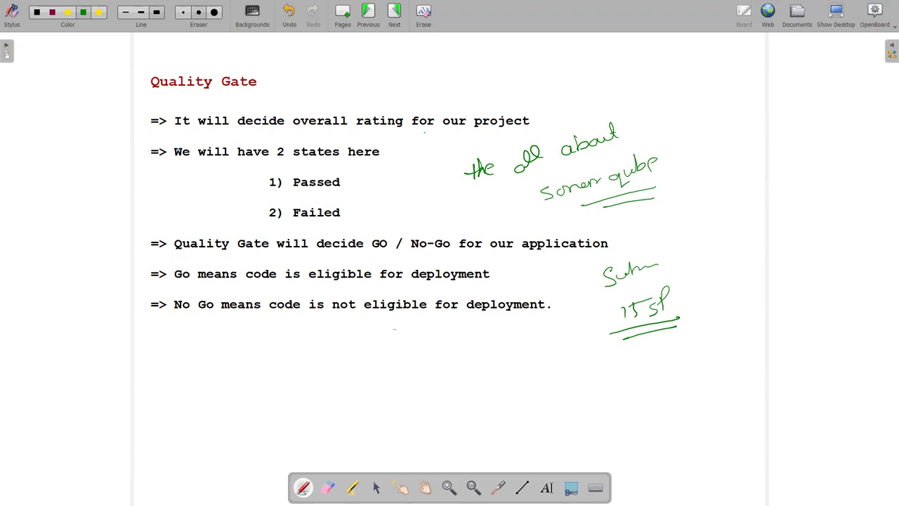
pyautogui.hotkey('alt', 'Tab')
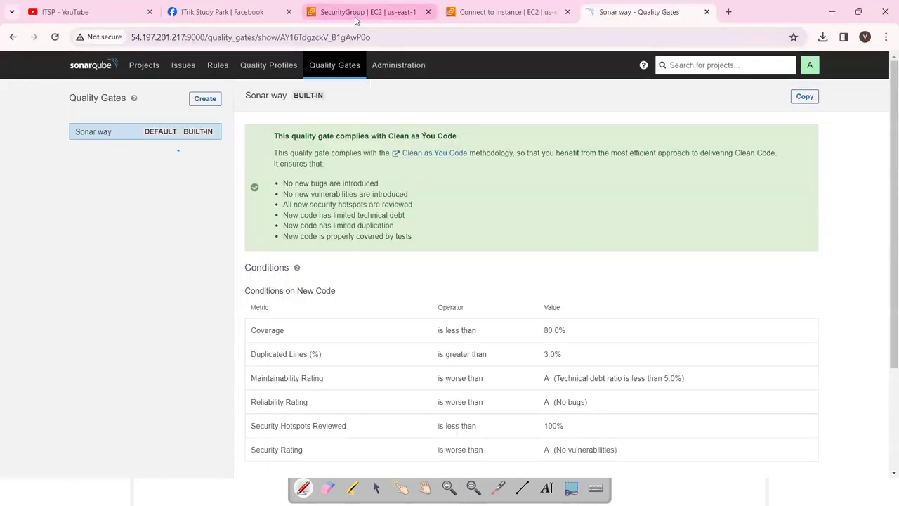
# - Switch to the EC2 tab showing the launch-wizard-1 security group details
pyautogui.click(355, 20)
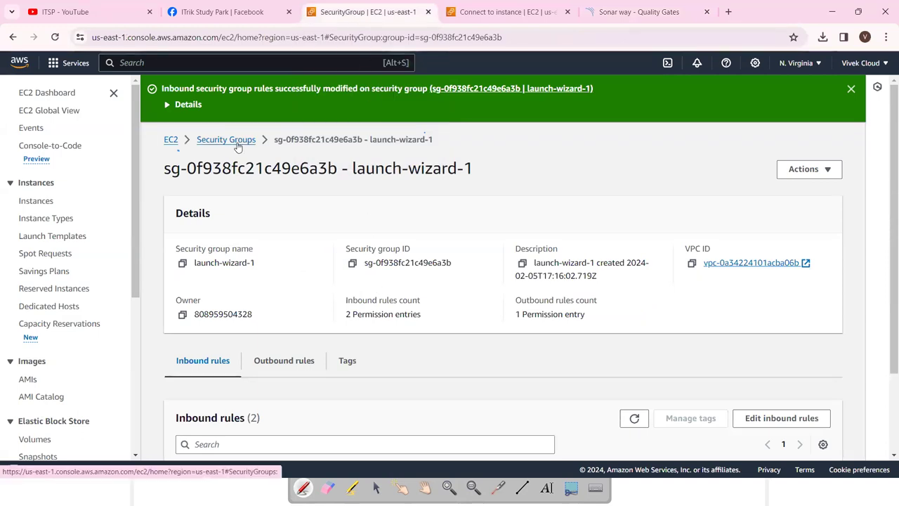
# - Terminate the sonar-server instance from the running EC2 instances list
pyautogui.click(170, 141)
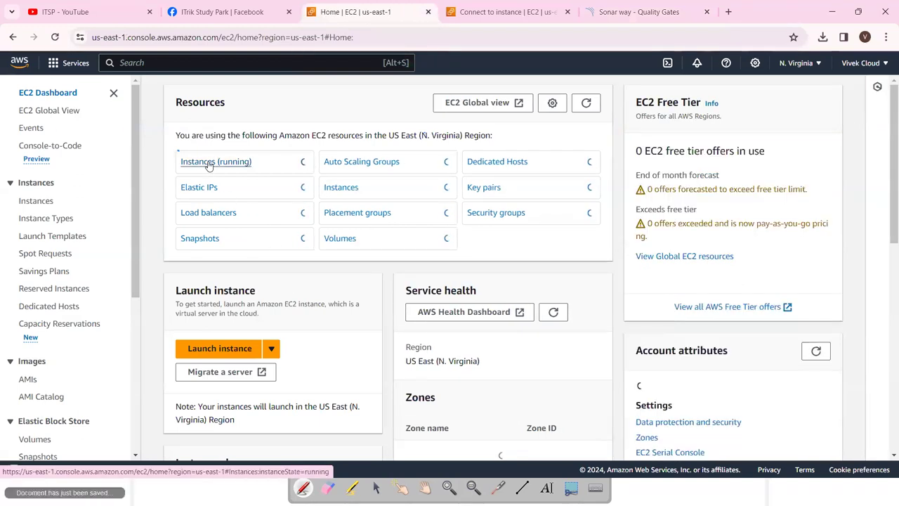
pyautogui.click(208, 163)
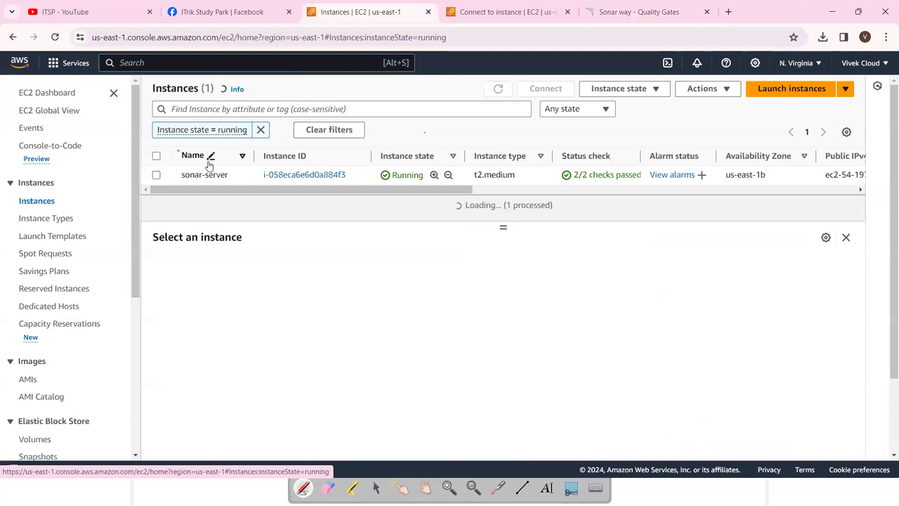
pyautogui.click(156, 175)
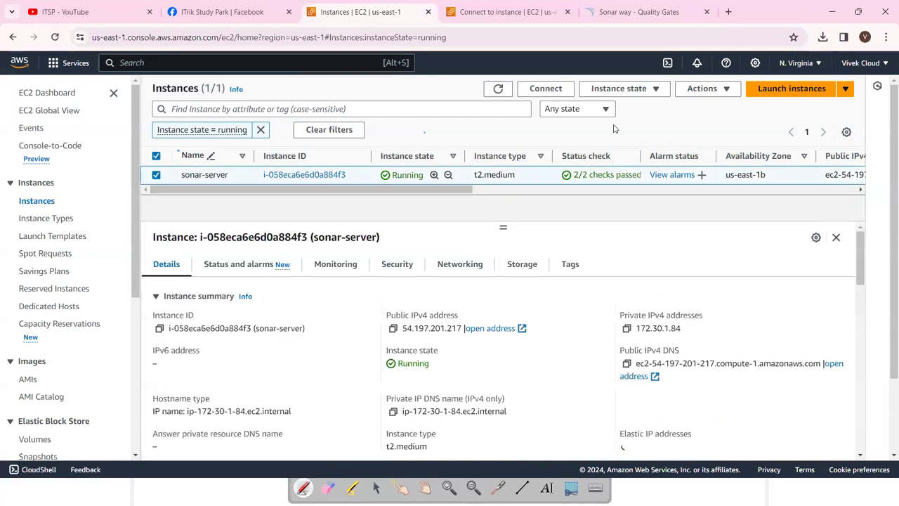
pyautogui.click(706, 89)
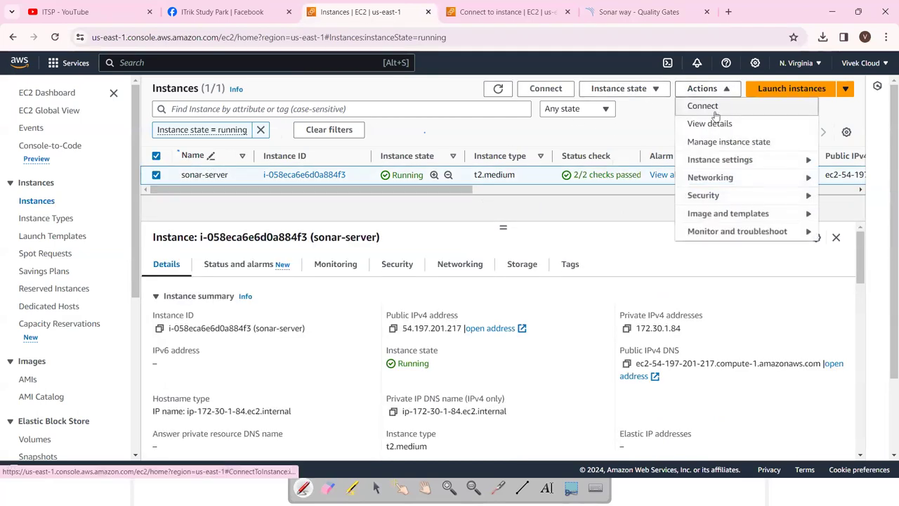
pyautogui.click(639, 91)
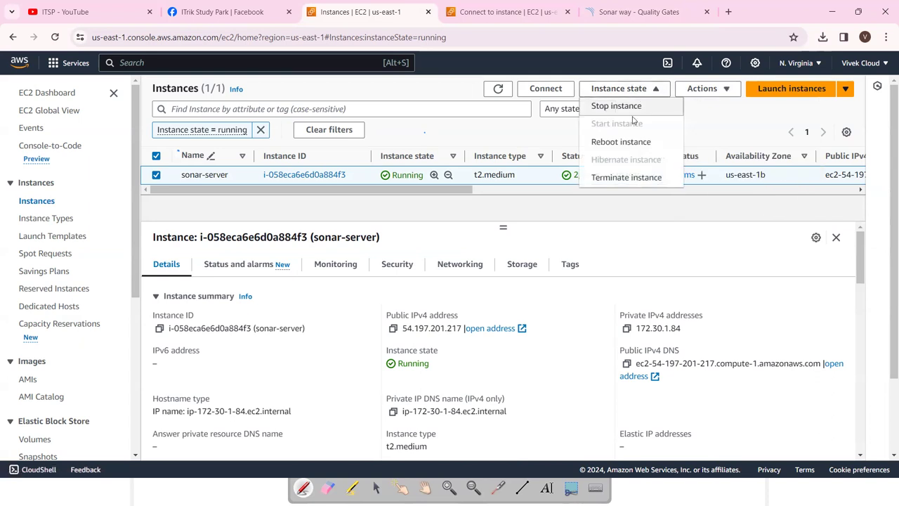
pyautogui.click(629, 177)
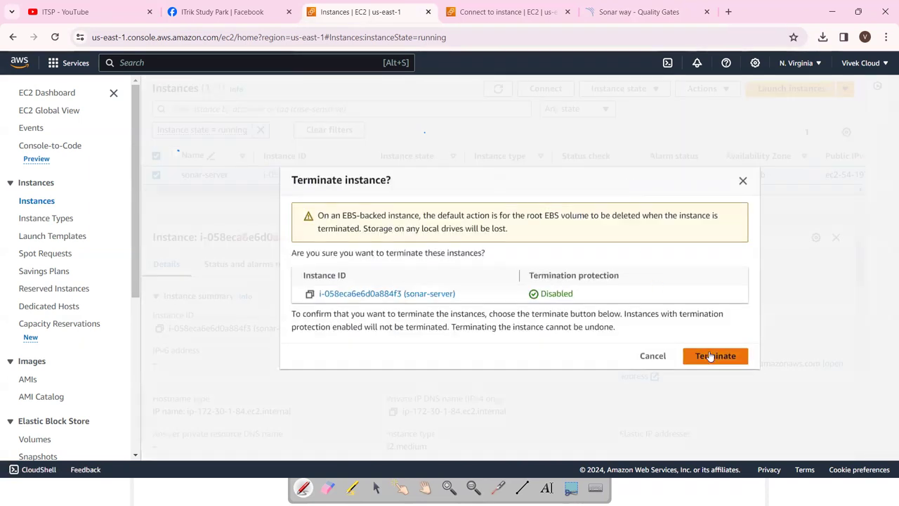
pyautogui.click(708, 355)
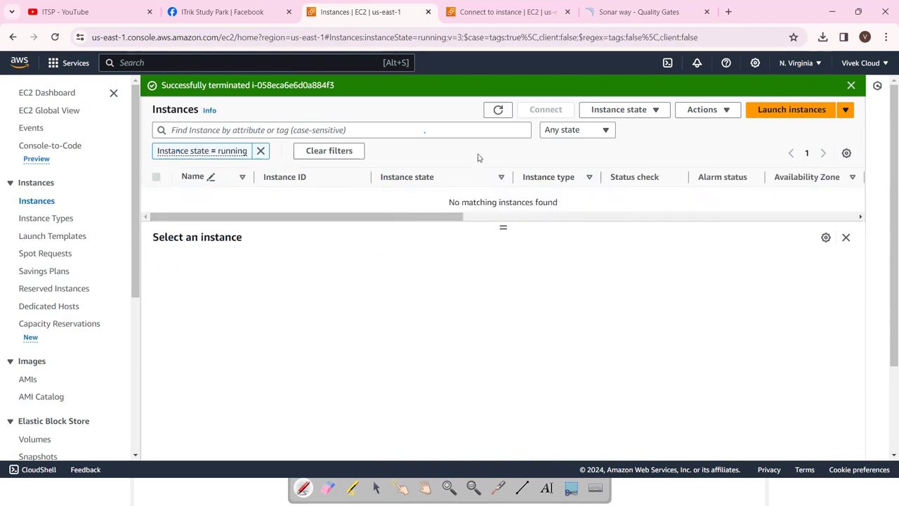
# - Confirm the EC2 Dashboard shows 0 running instances in N. Virginia, then go to the ITrik Study Park Facebook tab
pyautogui.press('F5')
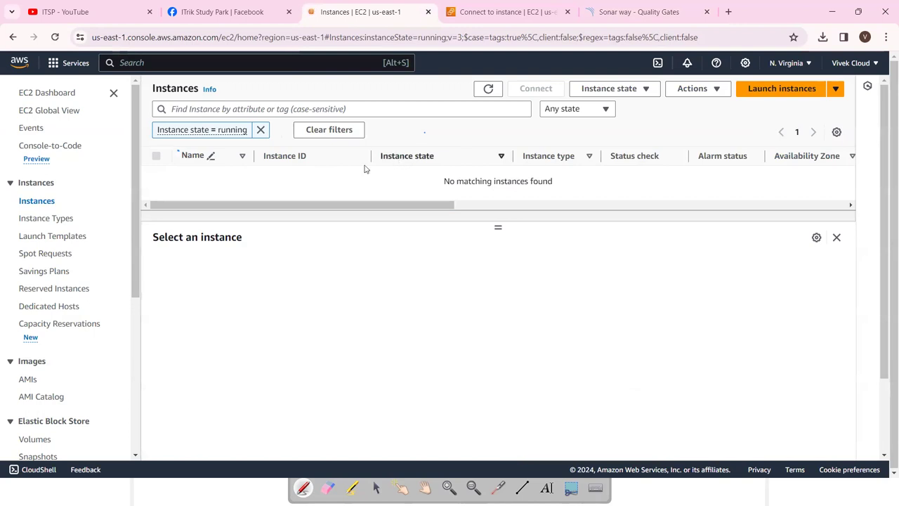
pyautogui.click(56, 93)
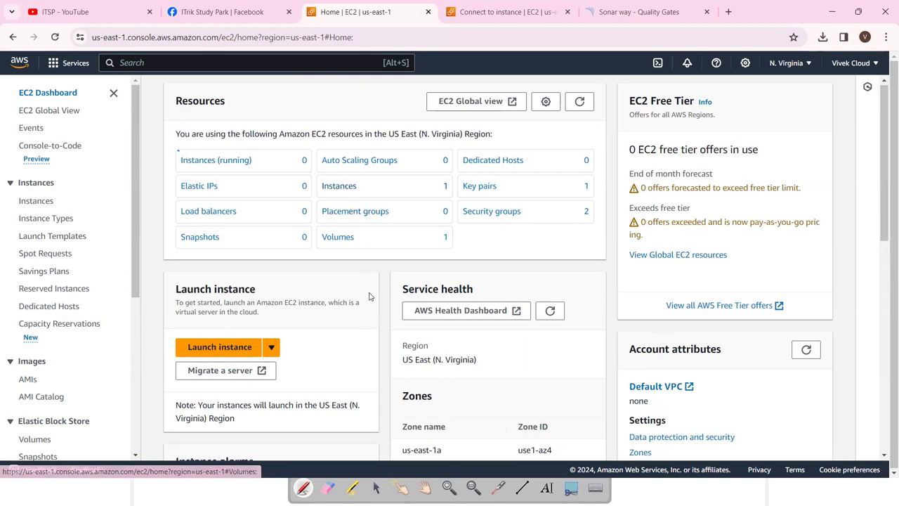
pyautogui.scroll(-3, 370, 296)
pyautogui.scroll(3, 371, 296)
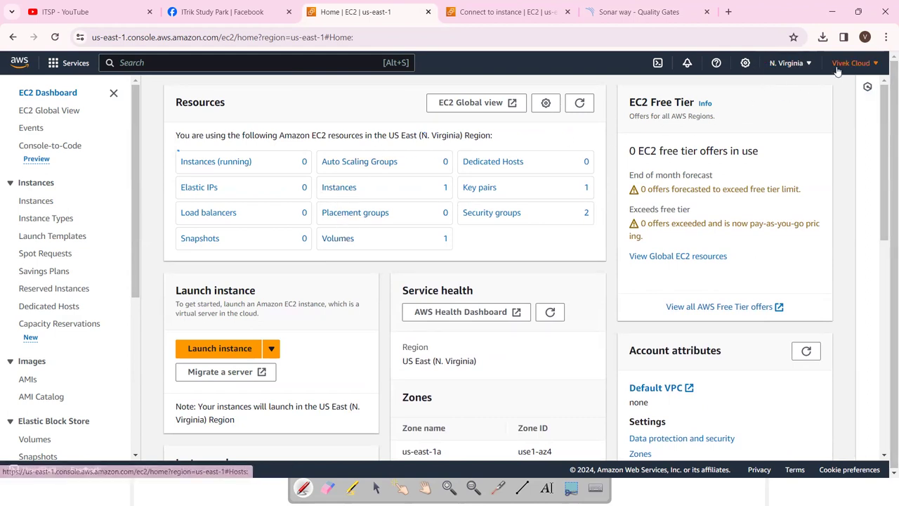
pyautogui.click(792, 64)
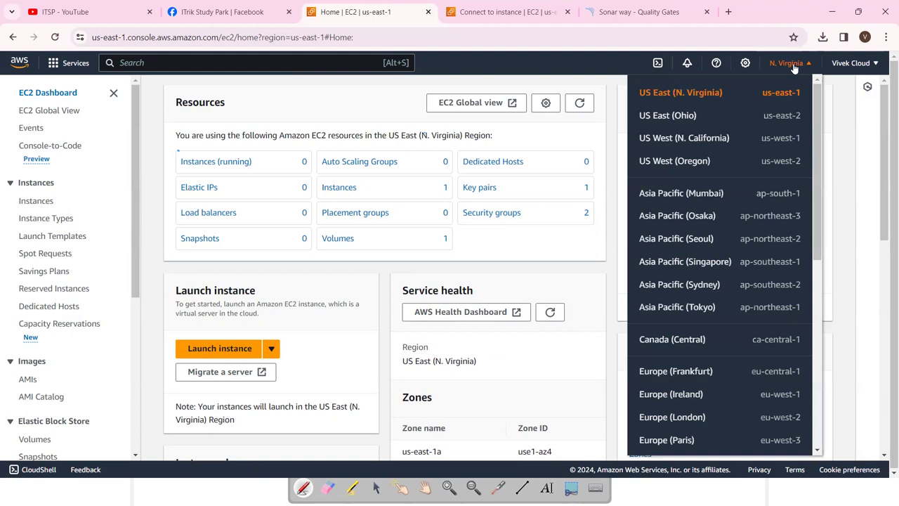
pyautogui.click(793, 64)
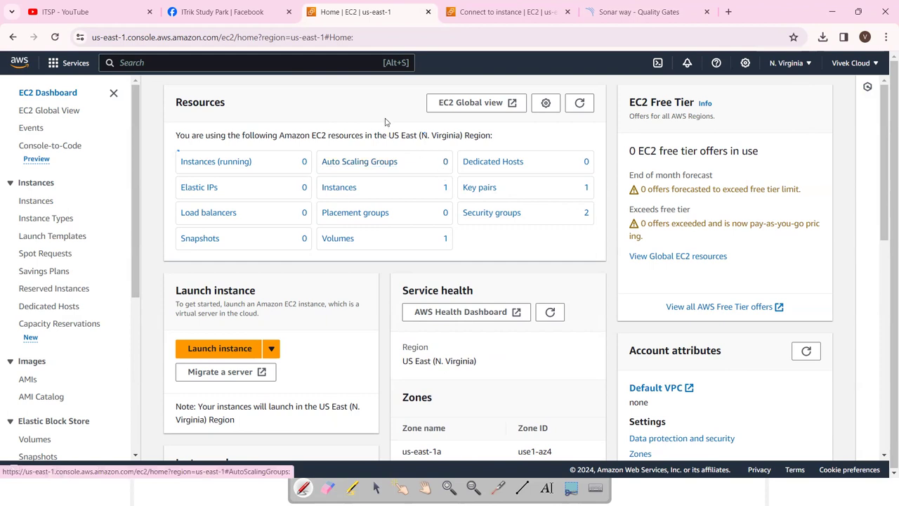
pyautogui.click(227, 14)
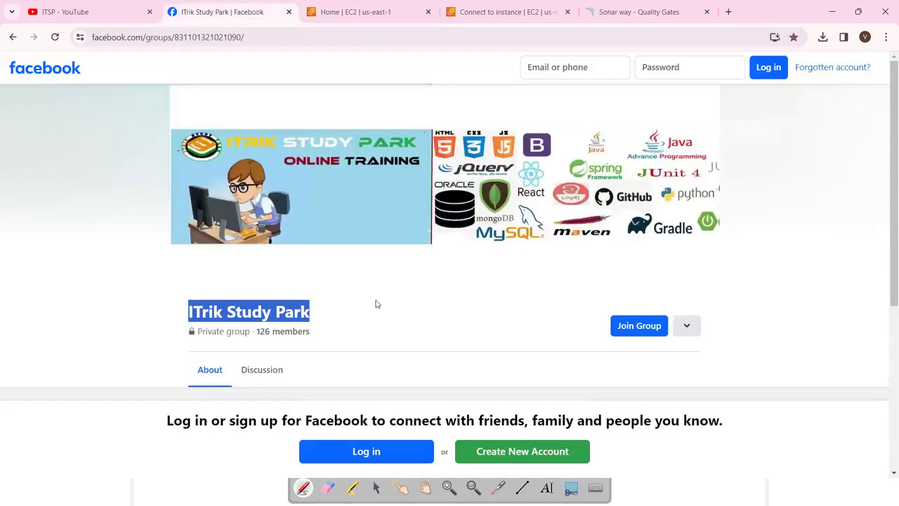
# - Browse the ITSP YouTube channel's featured page, with 247 subscribers and 135 videos
pyautogui.click(328, 312)
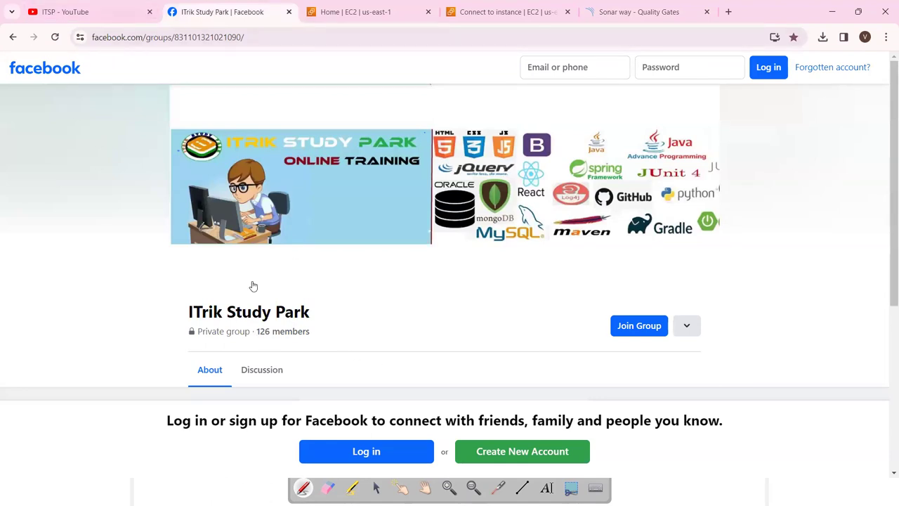
pyautogui.click(102, 5)
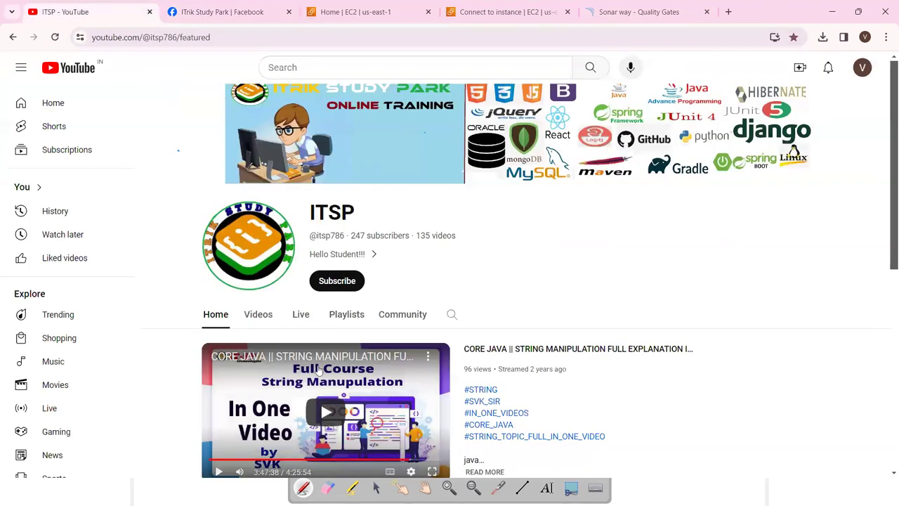
pyautogui.scroll(-3, 507, 340)
pyautogui.scroll(-2, 507, 340)
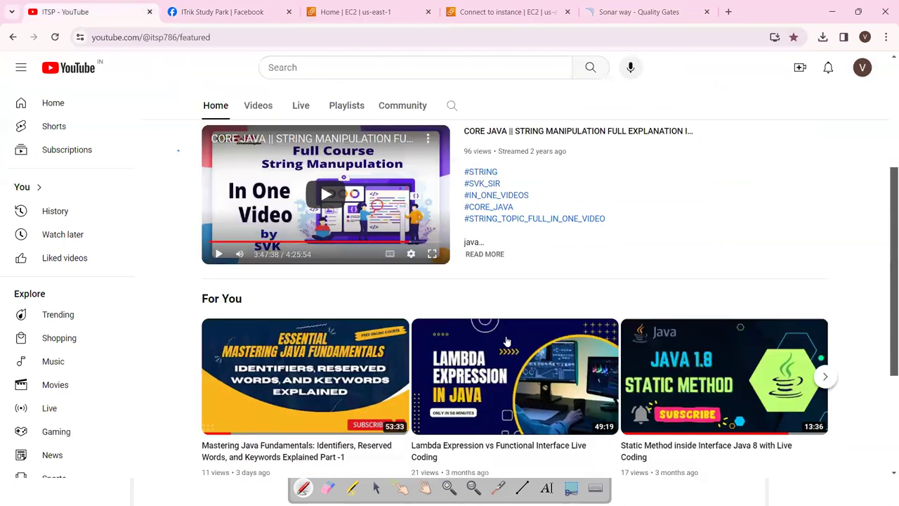
pyautogui.scroll(3, 507, 342)
pyautogui.scroll(2, 507, 340)
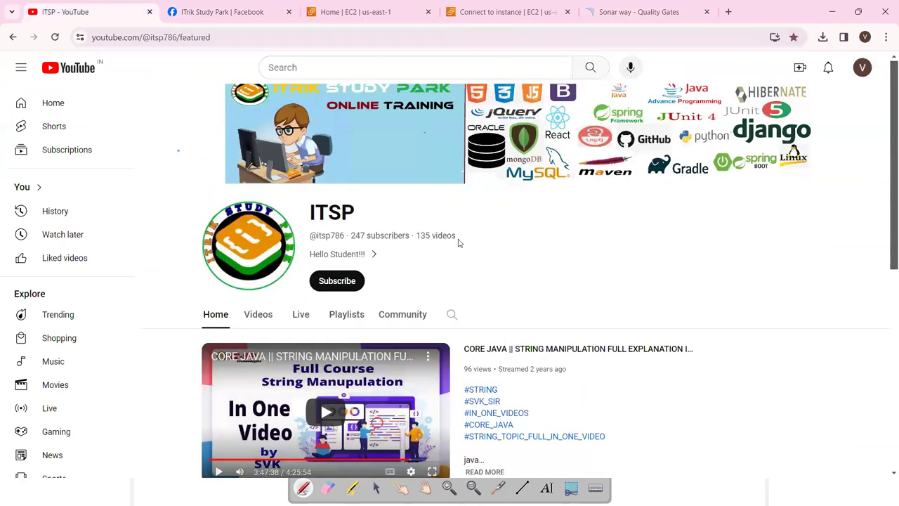